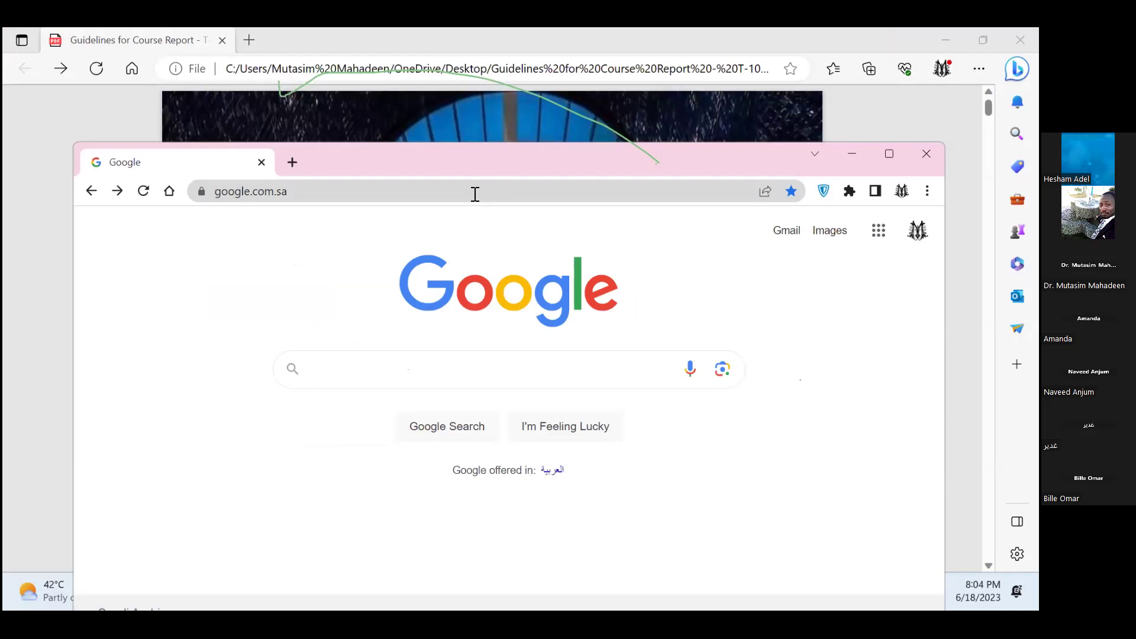
Step: Replace the Chrome address with 'iam.gov', correcting the 'iam.gove' typo
{"action": "left_click", "coordinate": [392, 196]}
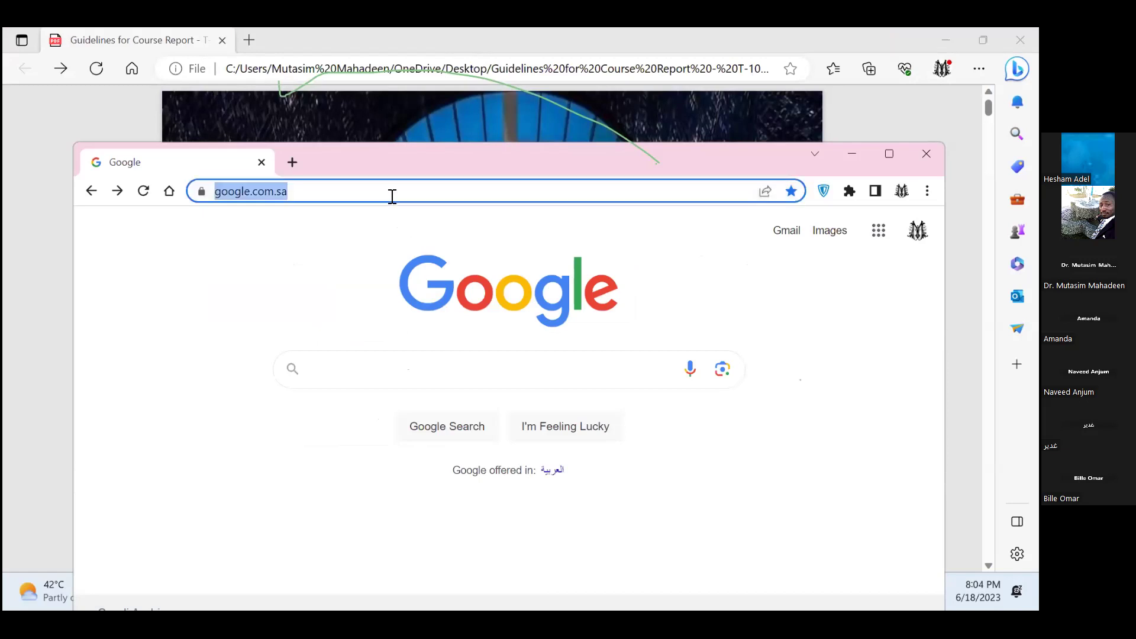
{"action": "key", "text": "BackSpace"}
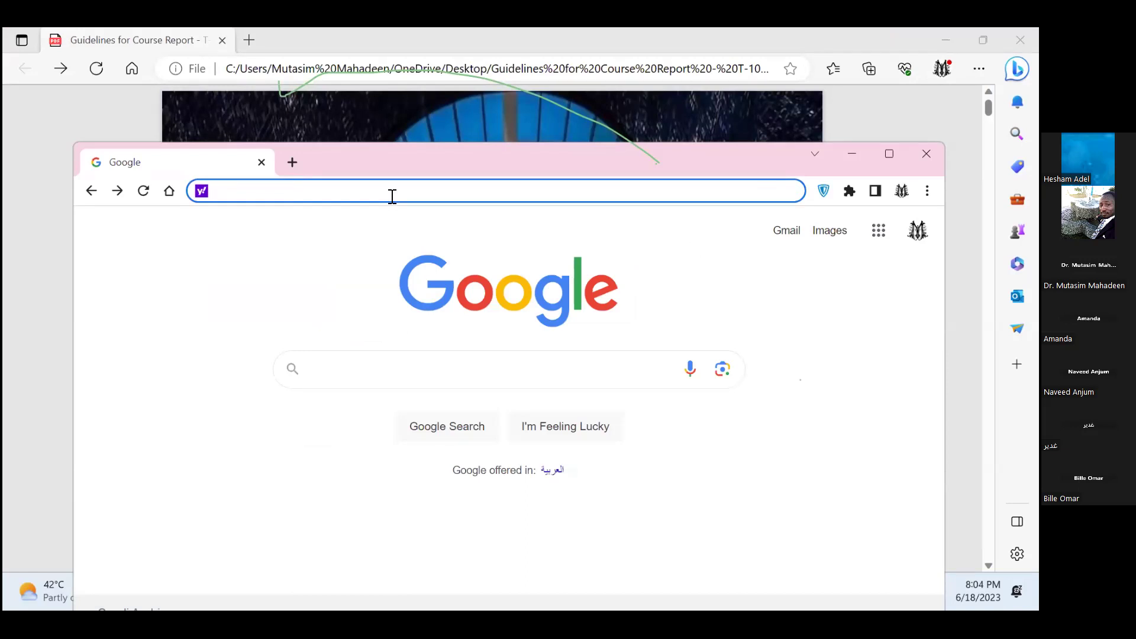
{"action": "type", "text": "iam"}
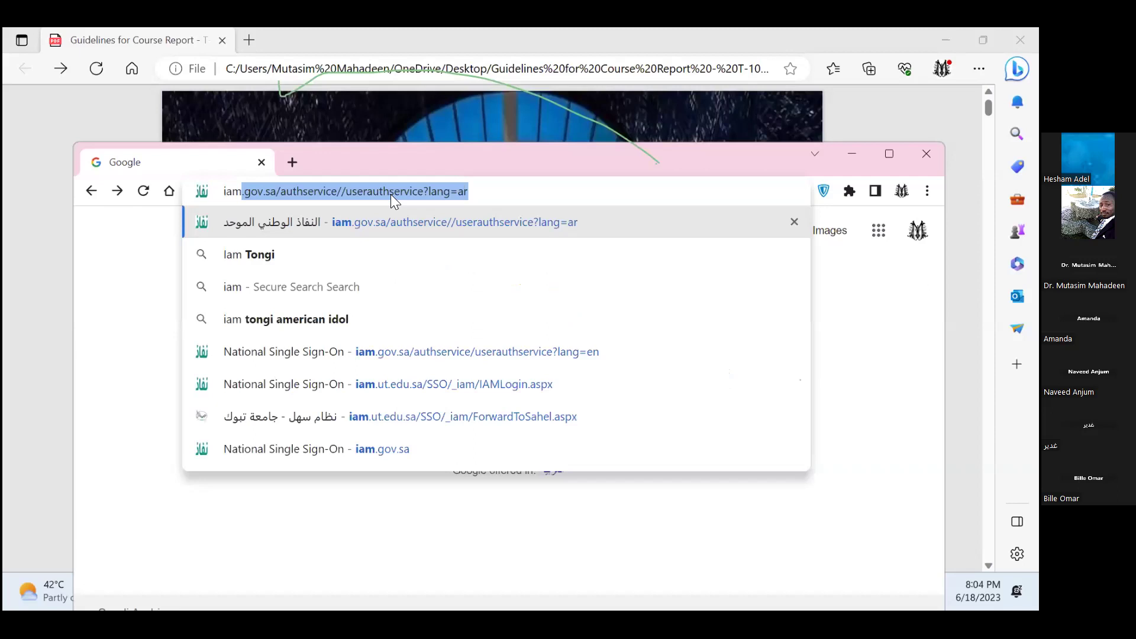
{"action": "type", "text": ".gove"}
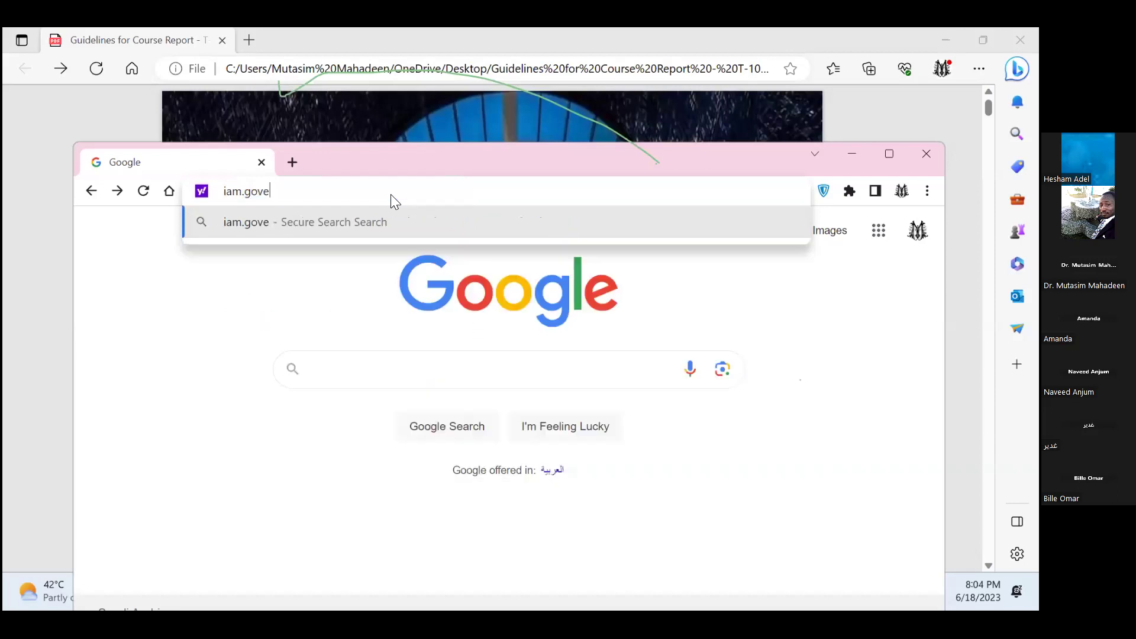
{"action": "key", "text": "BackSpace"}
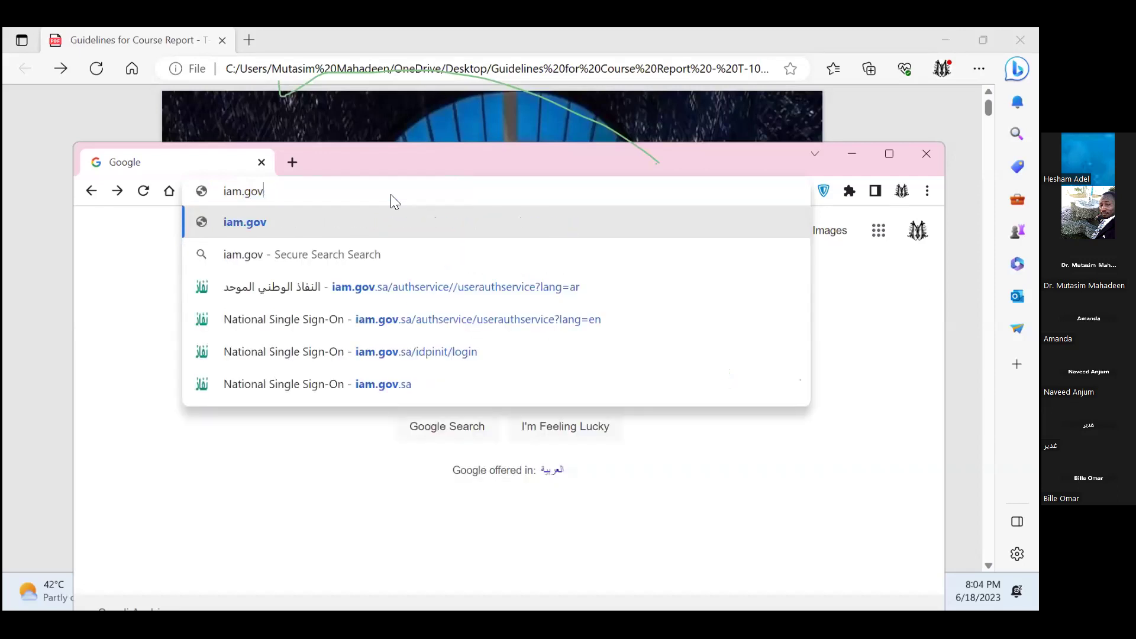
Step: Open the English Nafath login page maximized and choose username and password sign-in
{"action": "left_click", "coordinate": [415, 319]}
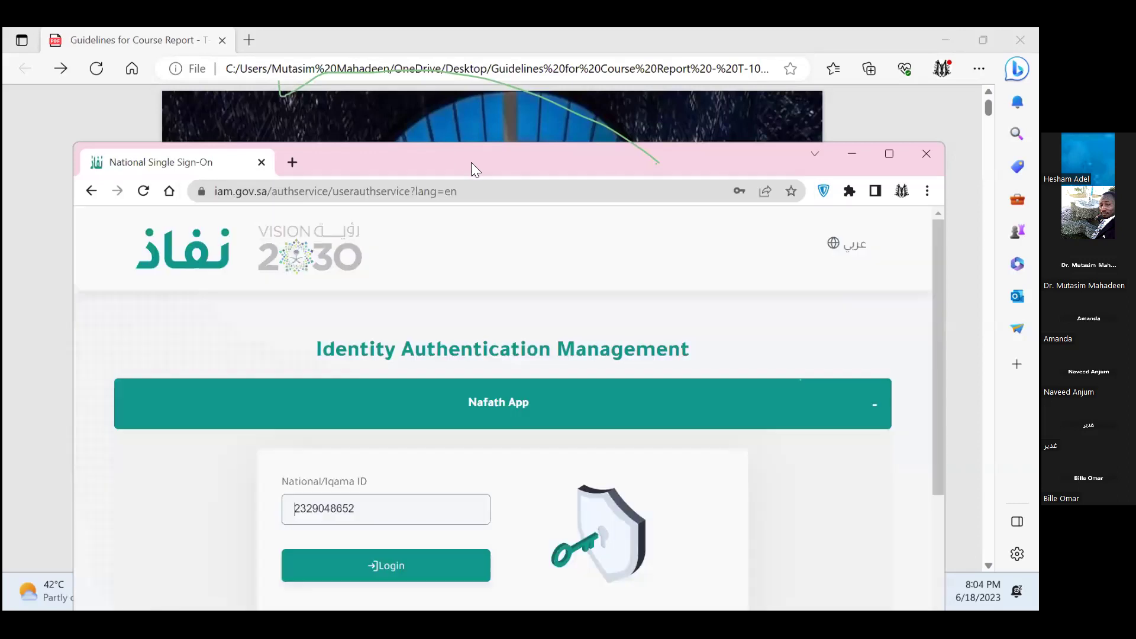
{"action": "key", "text": "super+Up"}
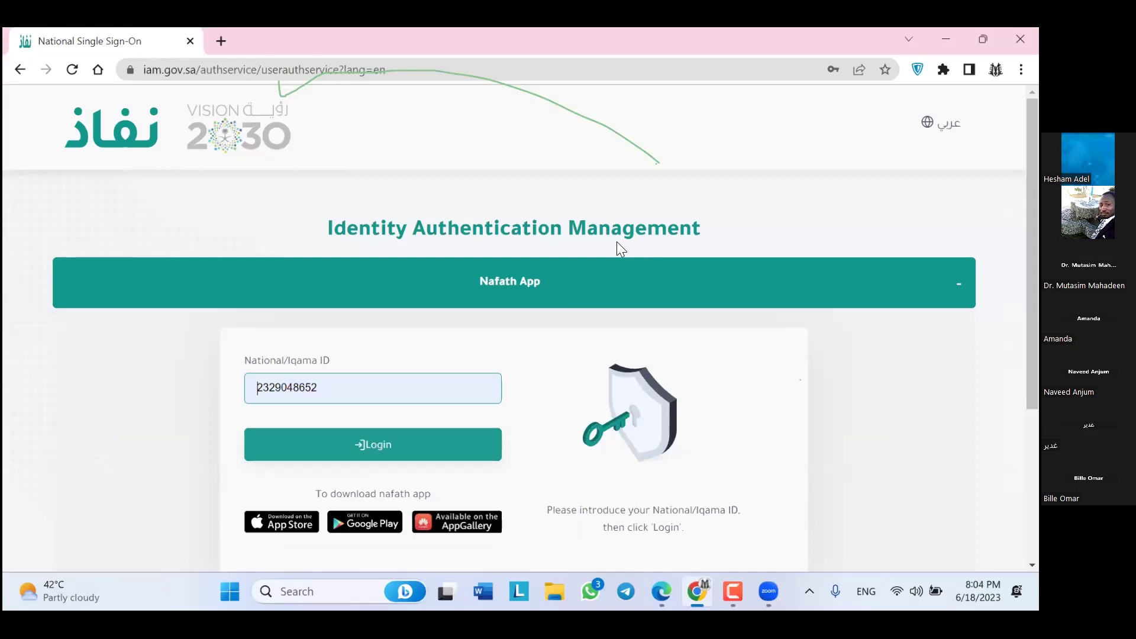
{"action": "scroll", "coordinate": [464, 295], "scroll_direction": "down", "scroll_amount": 1}
{"action": "scroll", "coordinate": [509, 296], "scroll_direction": "up", "scroll_amount": 1}
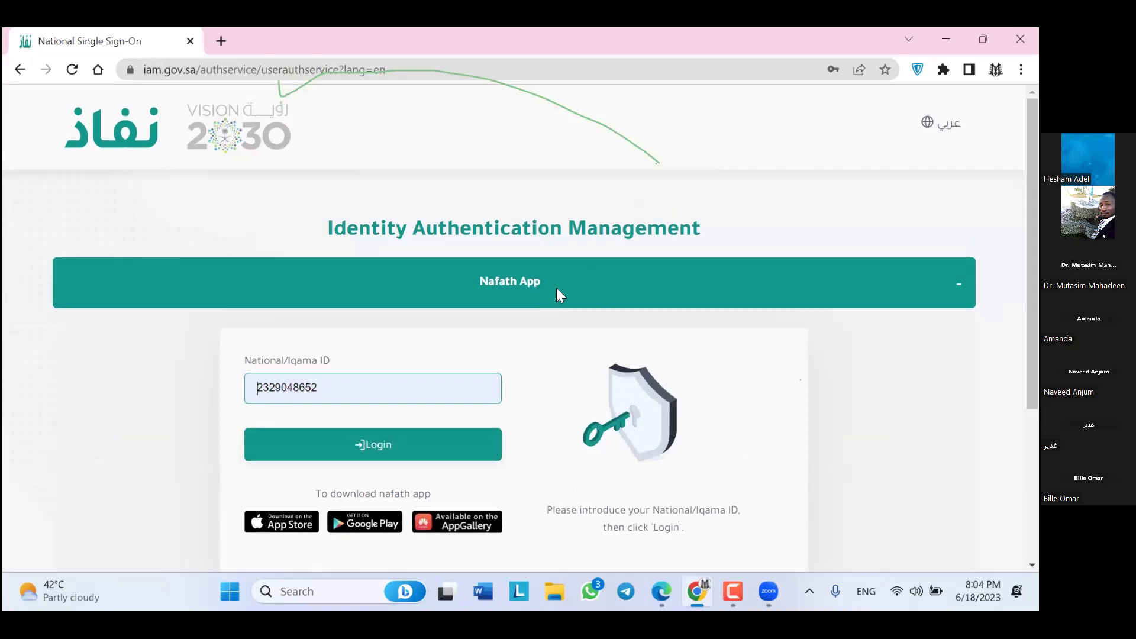
{"action": "scroll", "coordinate": [556, 287], "scroll_direction": "down", "scroll_amount": 3}
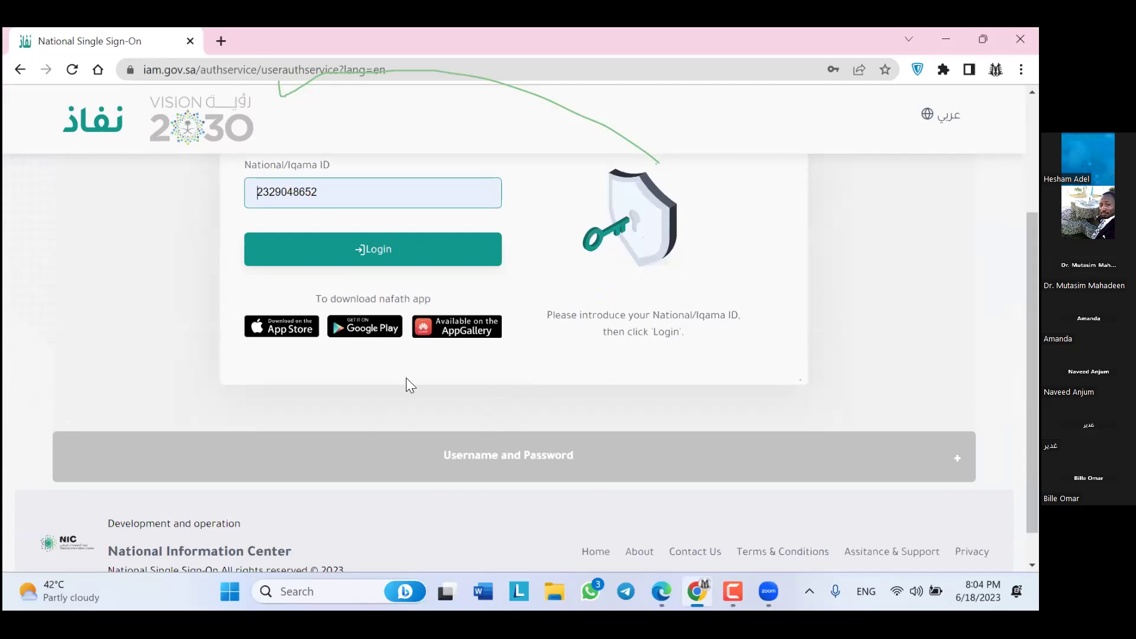
{"action": "left_click", "coordinate": [415, 455]}
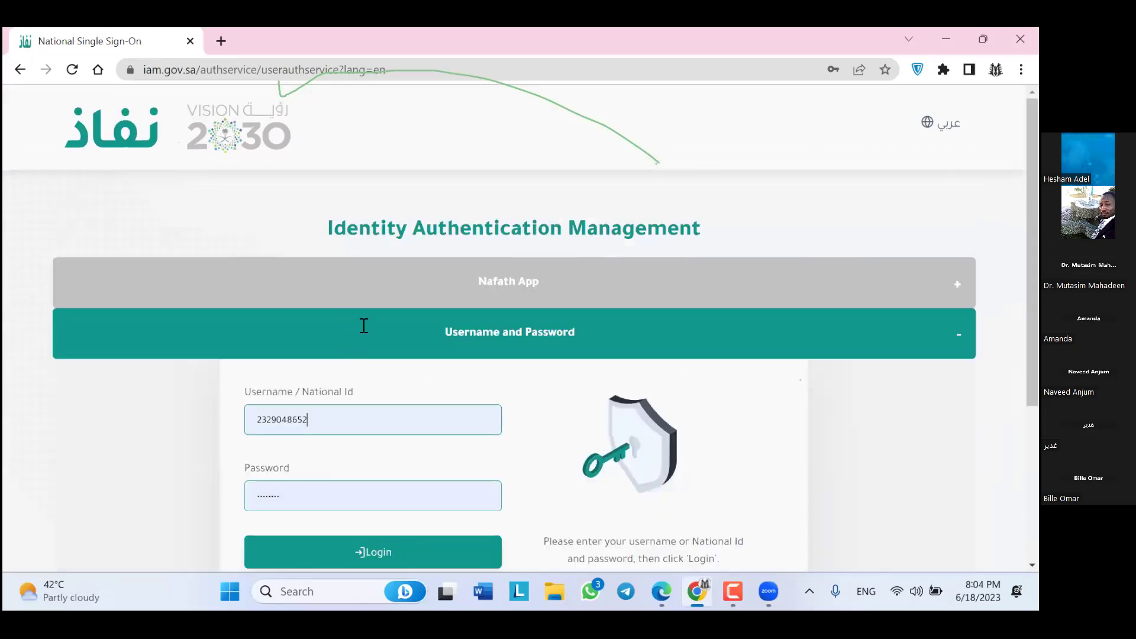
Step: Log in with username and password, then submit the SMS one-time password
{"action": "scroll", "coordinate": [367, 339], "scroll_direction": "down", "scroll_amount": 2}
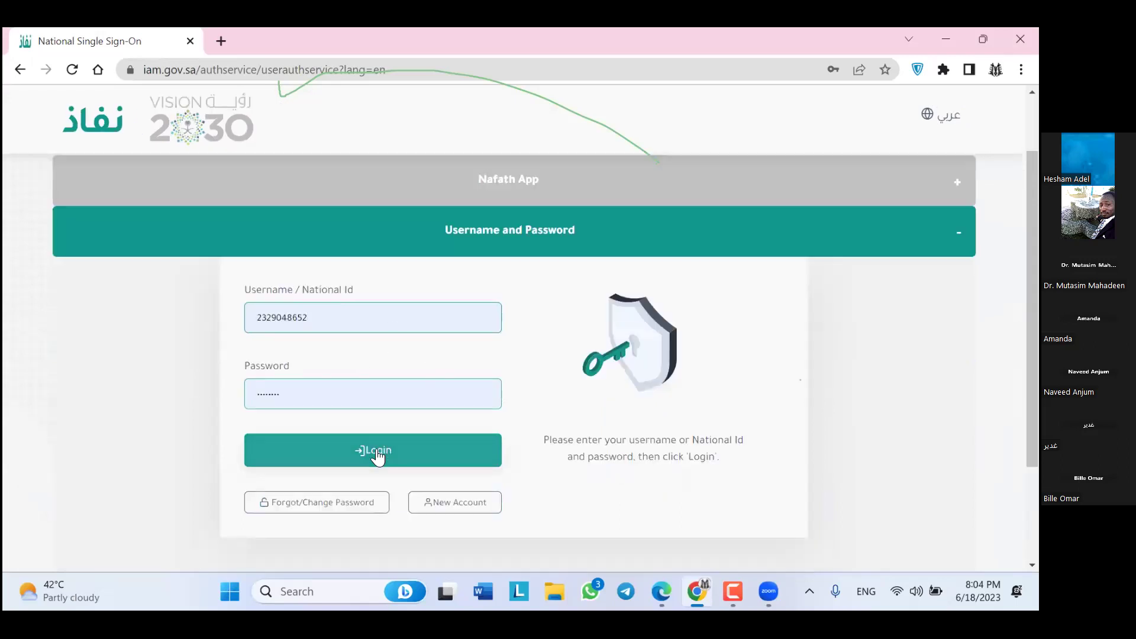
{"action": "key", "text": "Return"}
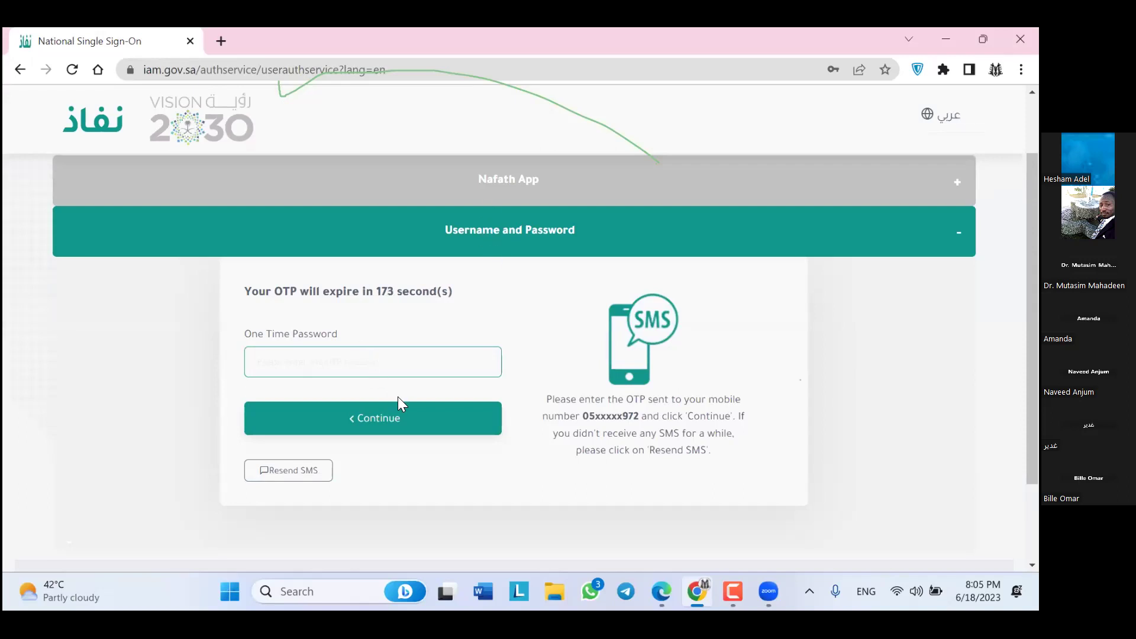
{"action": "key", "text": "Return"}
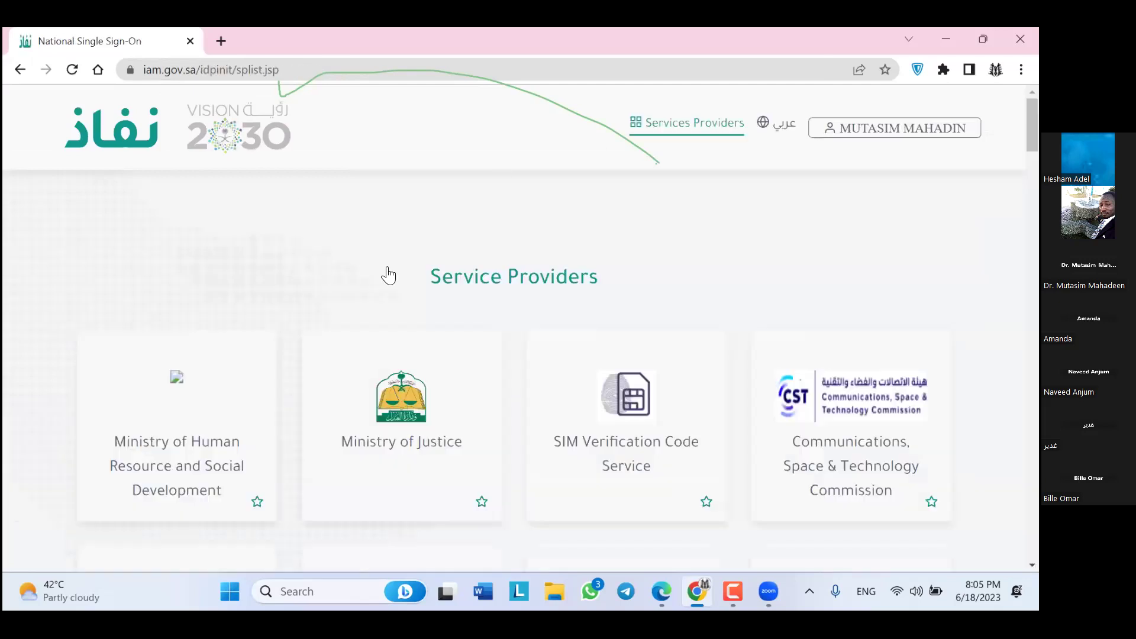
Step: Choose the University Of Tabuk card from the Nafath service providers list
{"action": "scroll", "coordinate": [413, 261], "scroll_direction": "down", "scroll_amount": 1}
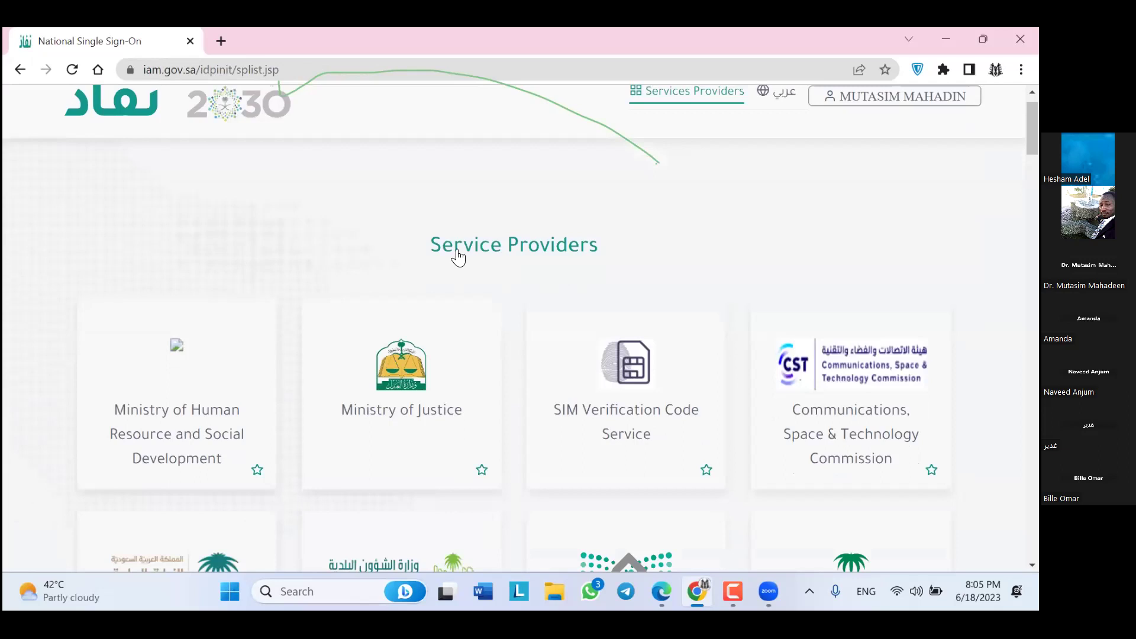
{"action": "scroll", "coordinate": [459, 258], "scroll_direction": "down", "scroll_amount": 7}
{"action": "scroll", "coordinate": [636, 226], "scroll_direction": "down", "scroll_amount": 5}
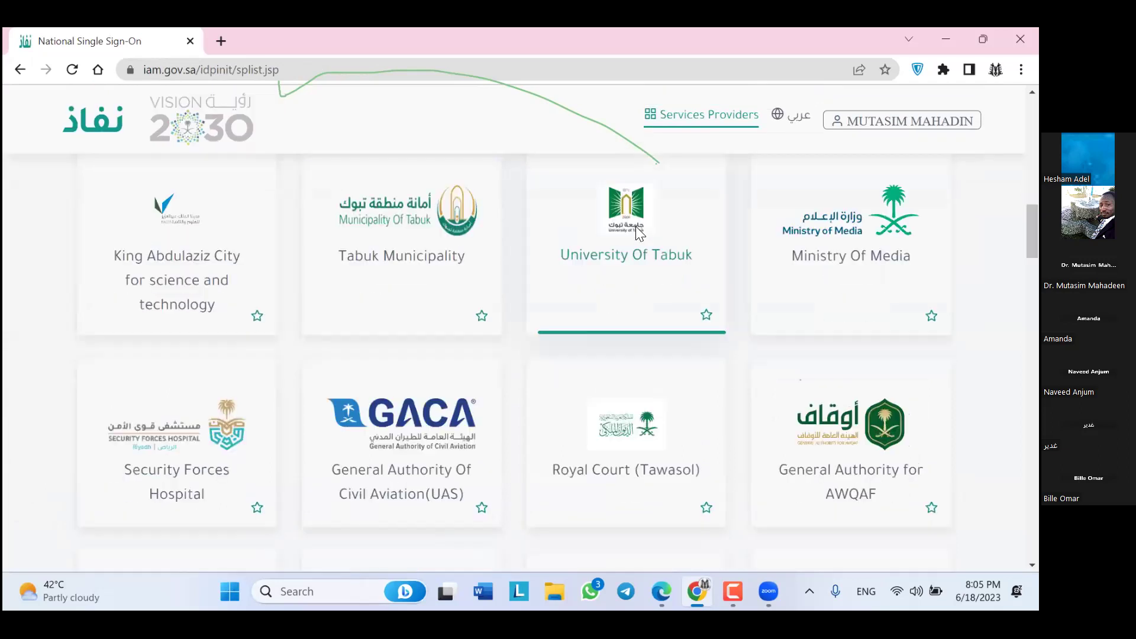
{"action": "left_click", "coordinate": [543, 254]}
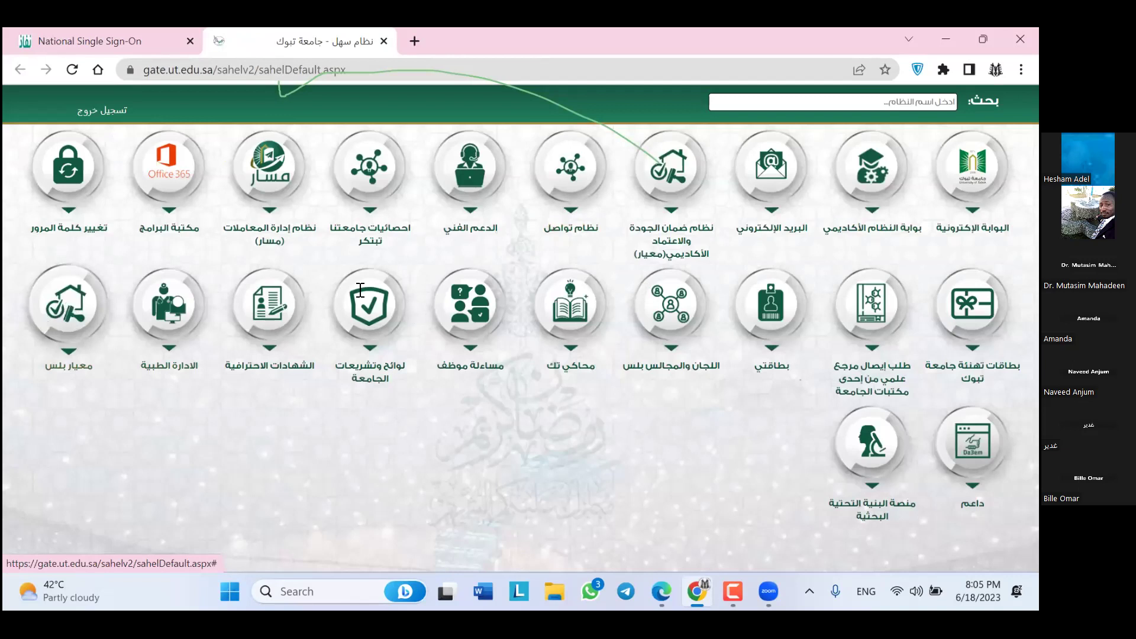
Step: Launch Mieyar Plus (معيار بلس), keep Semester 443 selected, and expand Course Reports
{"action": "left_click", "coordinate": [69, 302]}
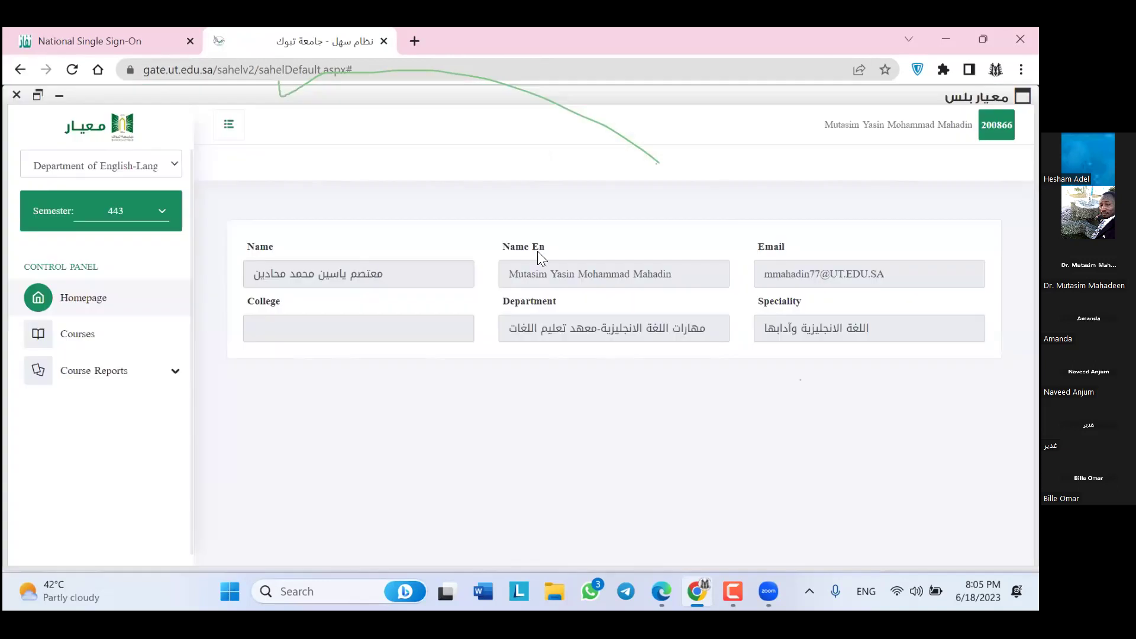
{"action": "left_click", "coordinate": [131, 211]}
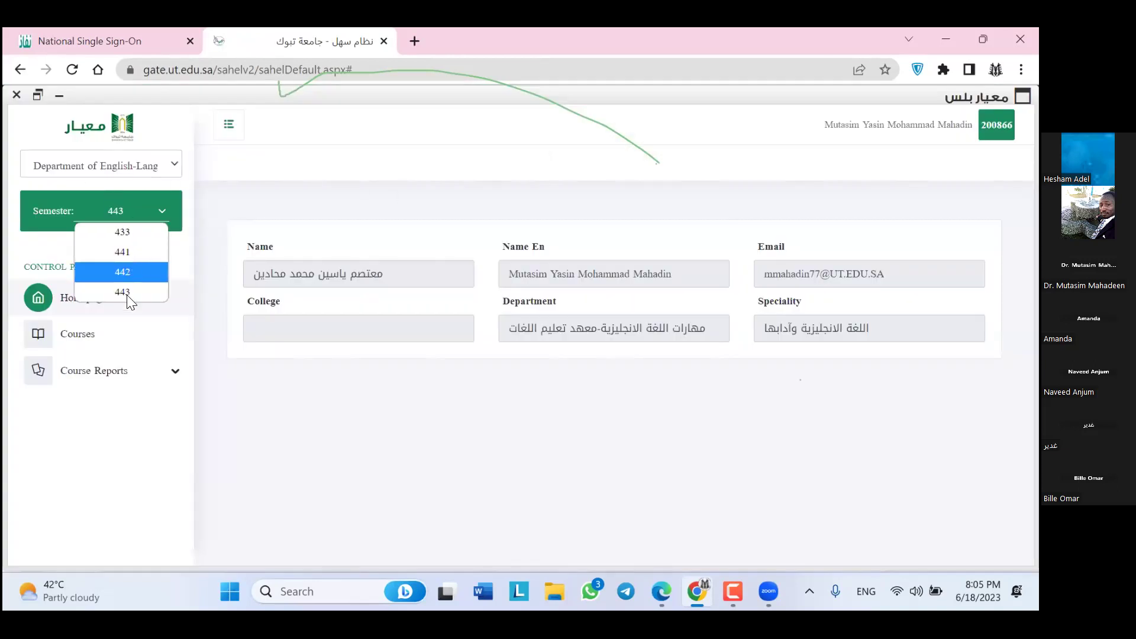
{"action": "left_click", "coordinate": [107, 219]}
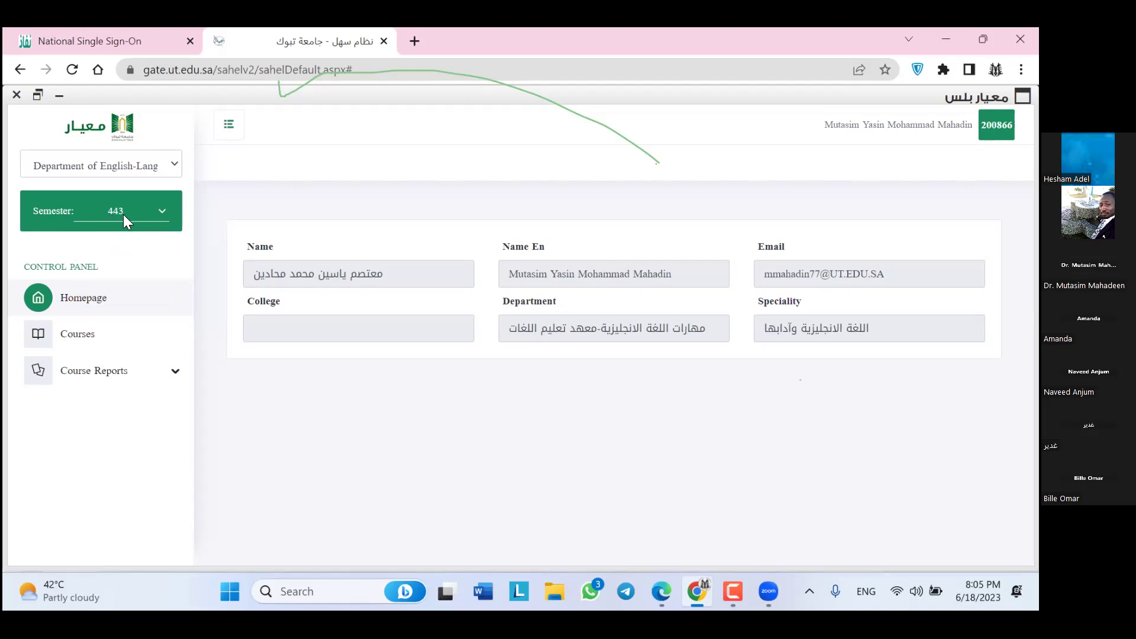
{"action": "left_click", "coordinate": [121, 382]}
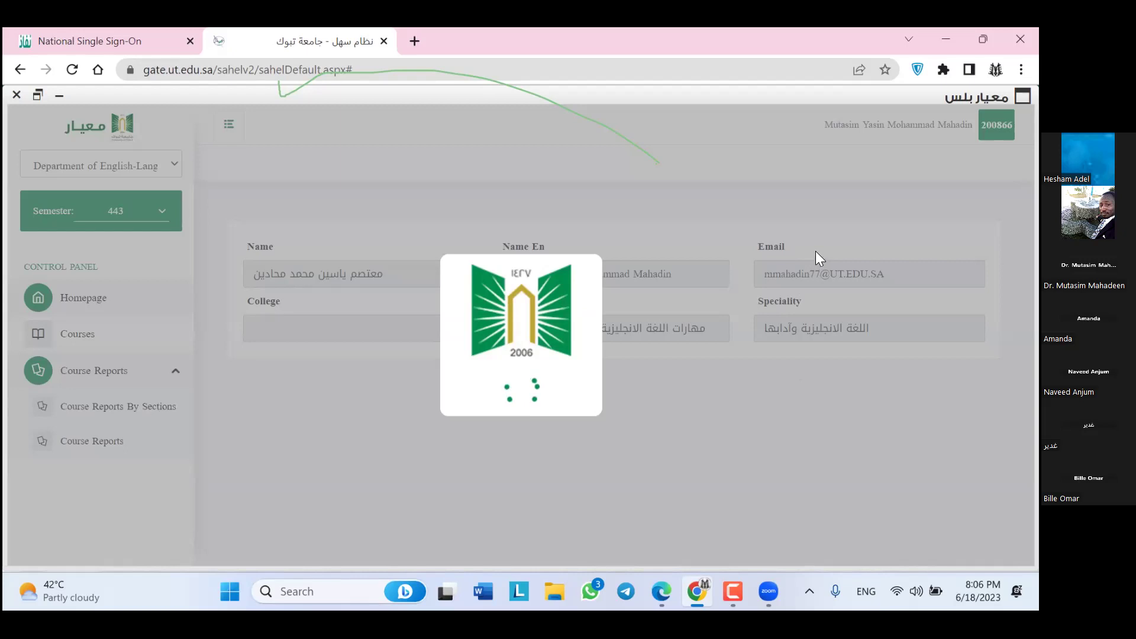
{"action": "scroll", "coordinate": [774, 251], "scroll_direction": "down", "scroll_amount": 1}
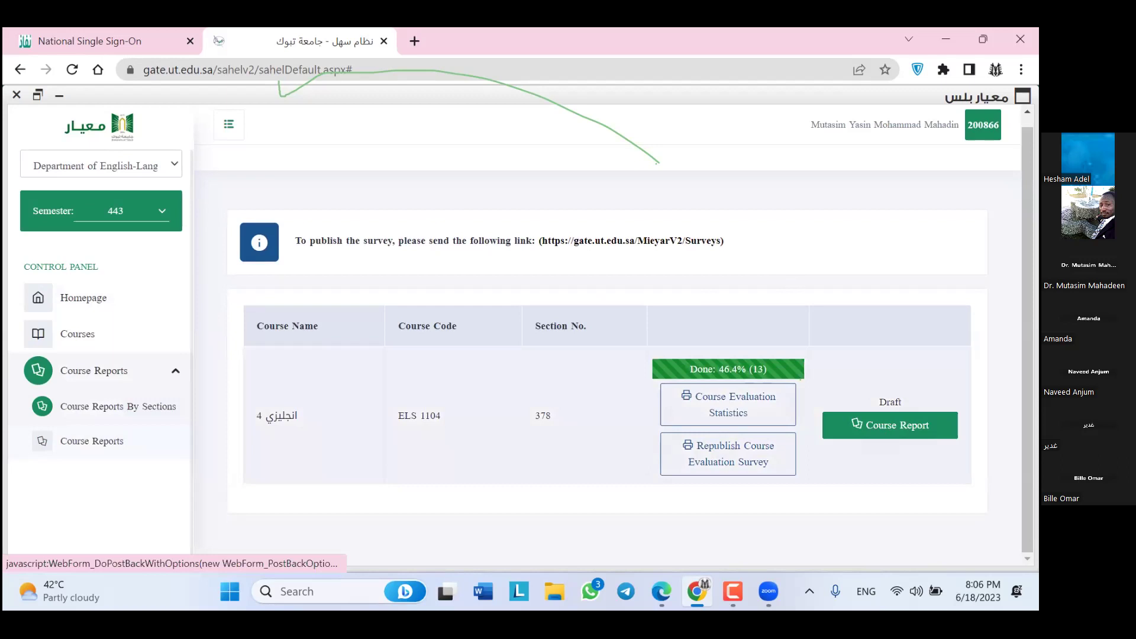
{"action": "left_click", "coordinate": [892, 423]}
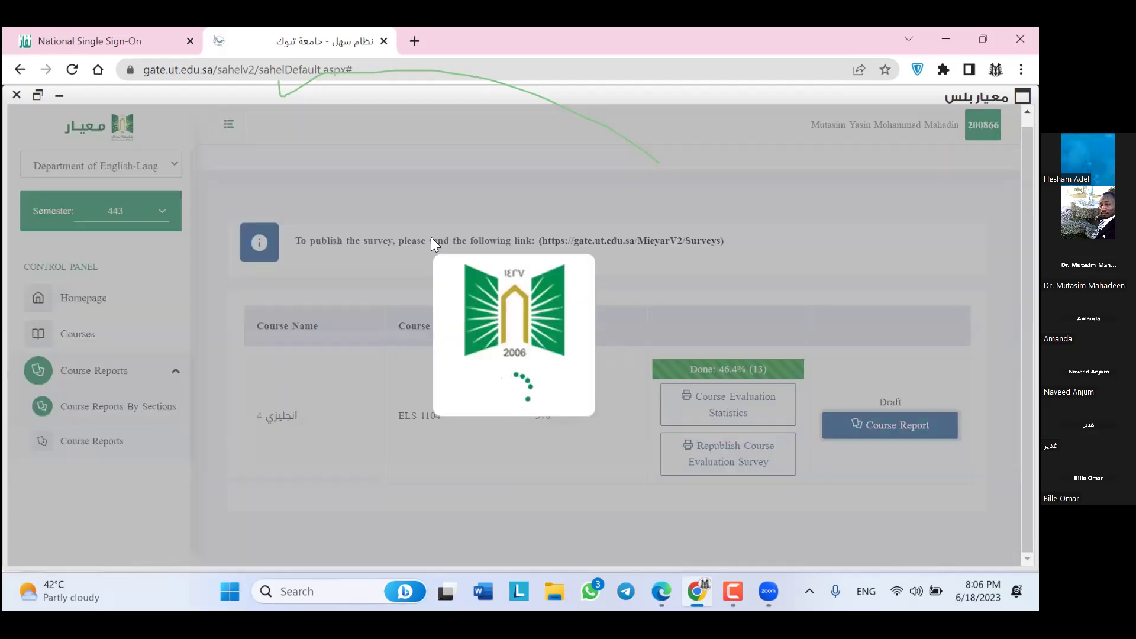
{"action": "scroll", "coordinate": [627, 296], "scroll_direction": "down", "scroll_amount": 3}
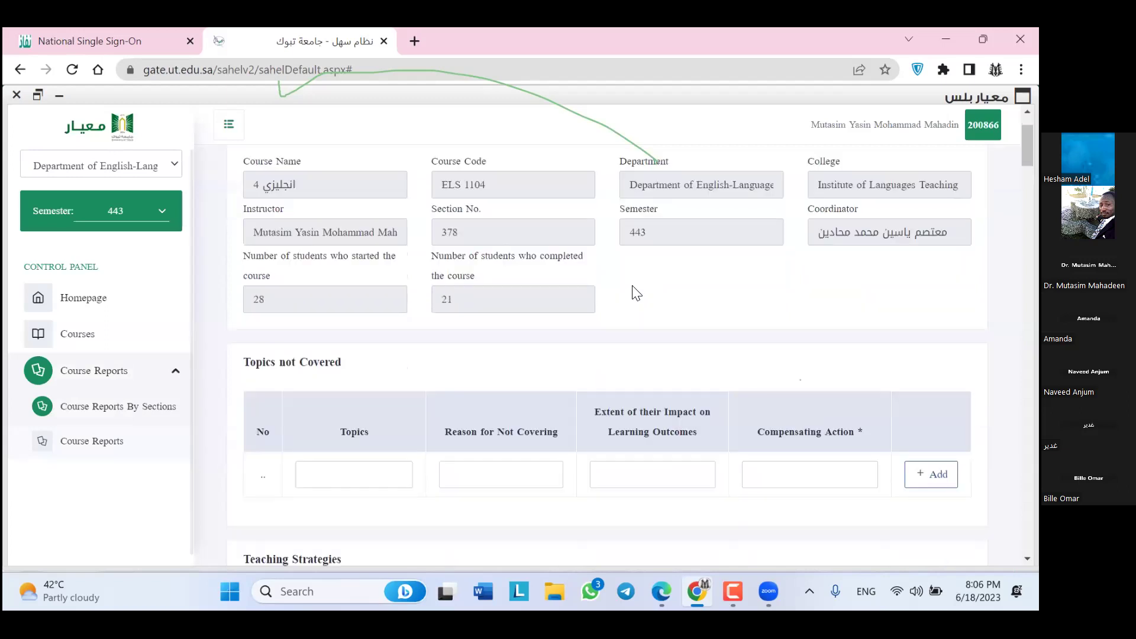
{"action": "scroll", "coordinate": [623, 292], "scroll_direction": "down", "scroll_amount": 8}
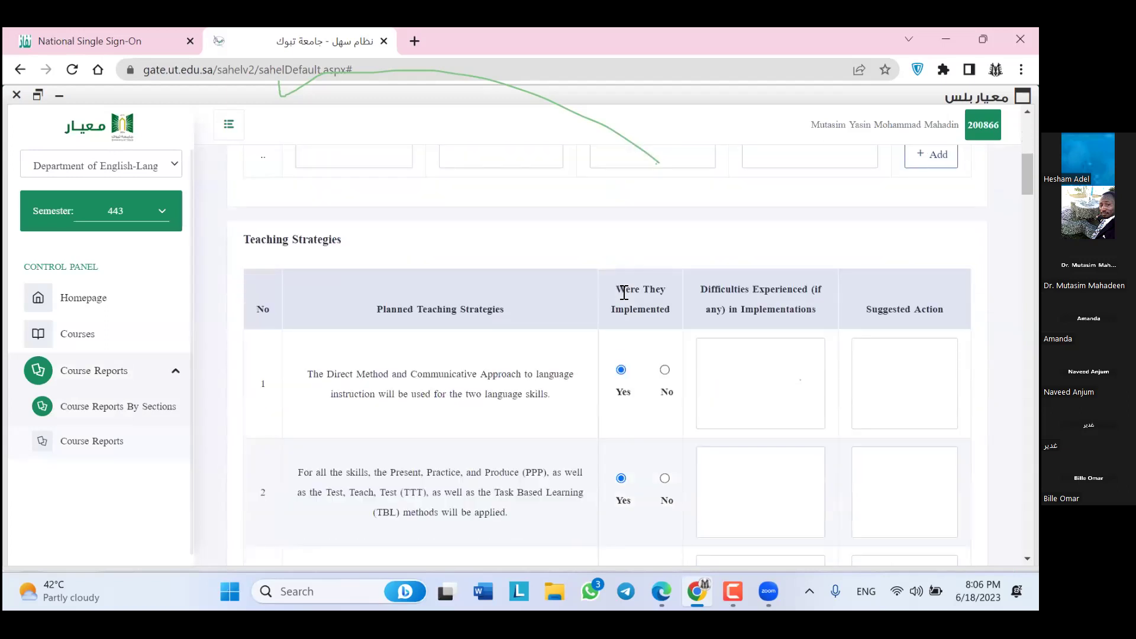
{"action": "scroll", "coordinate": [625, 293], "scroll_direction": "down", "scroll_amount": 20}
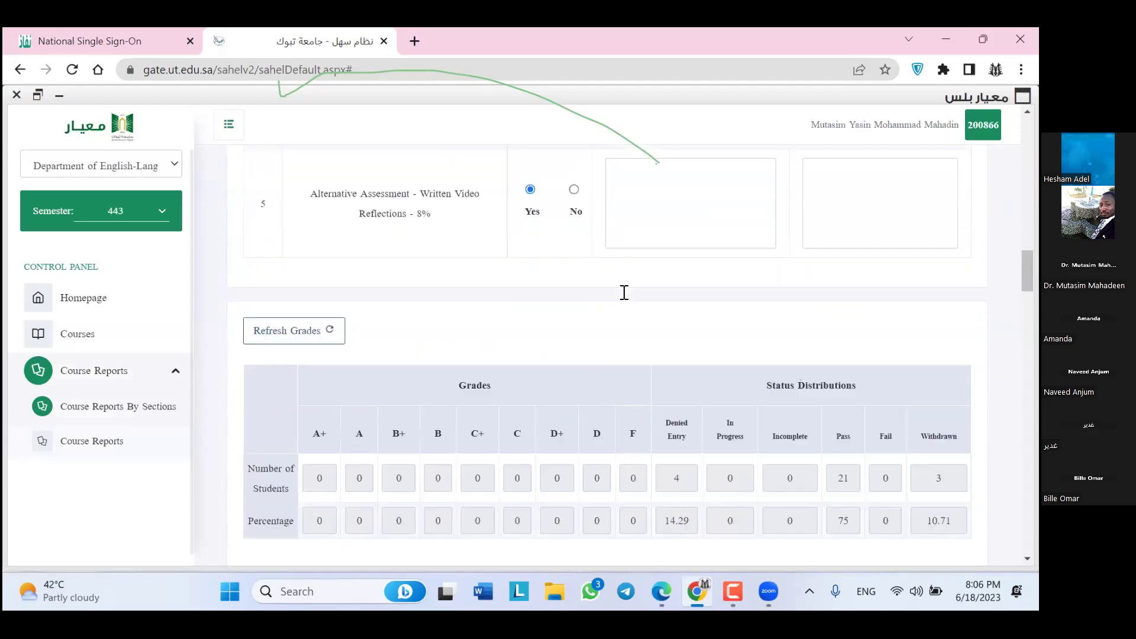
{"action": "scroll", "coordinate": [625, 293], "scroll_direction": "down", "scroll_amount": 4}
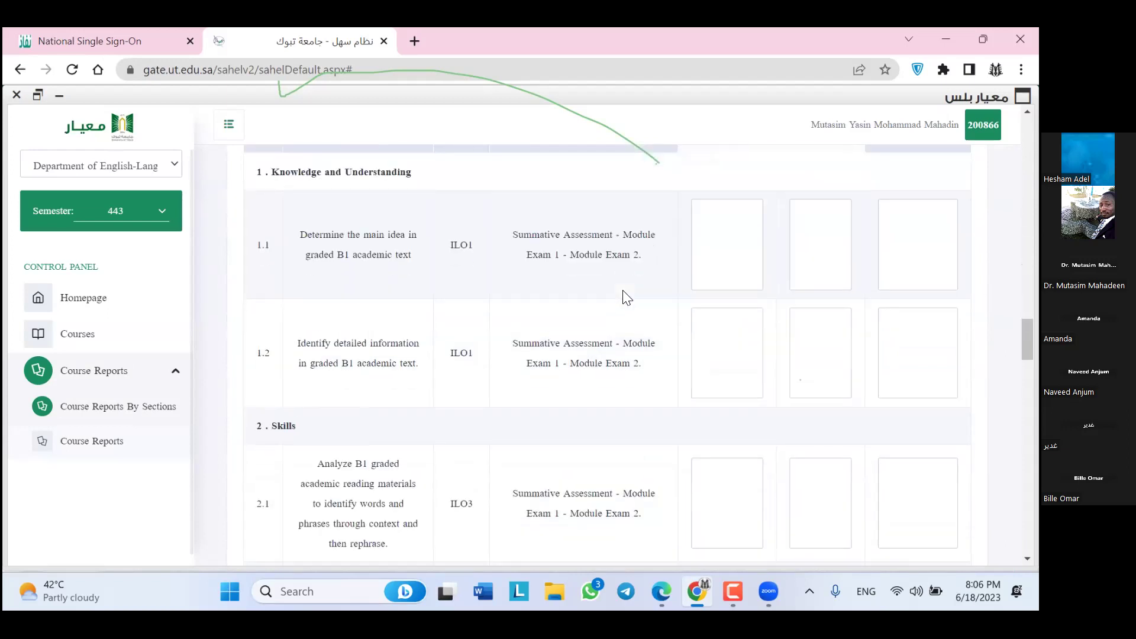
{"action": "scroll", "coordinate": [623, 294], "scroll_direction": "down", "scroll_amount": 14}
{"action": "scroll", "coordinate": [624, 298], "scroll_direction": "down", "scroll_amount": 9}
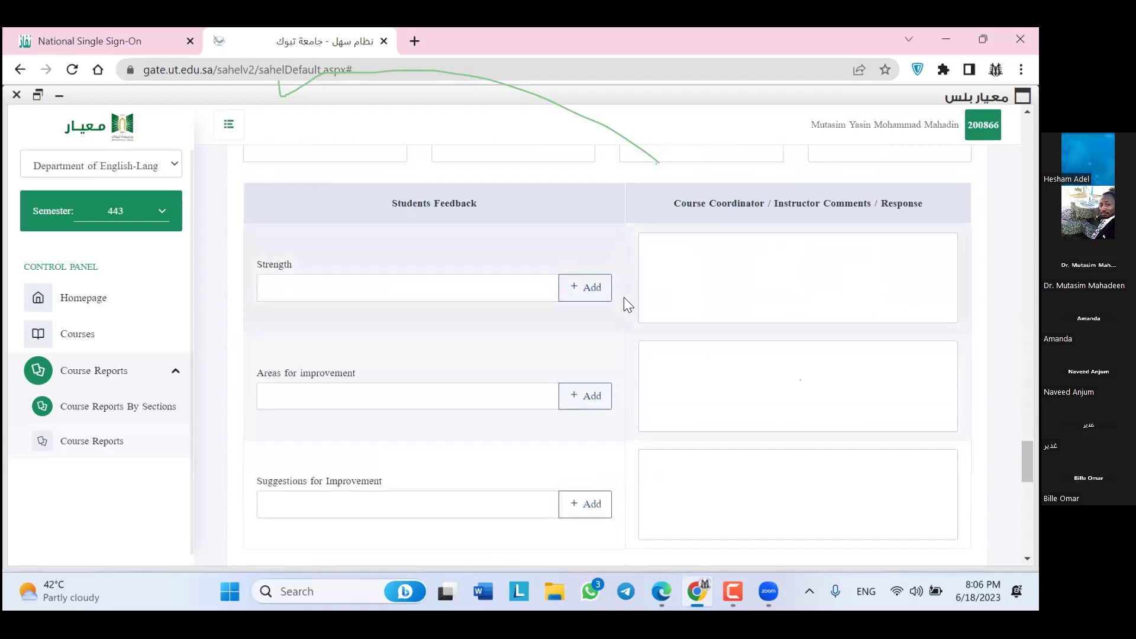
{"action": "scroll", "coordinate": [624, 297], "scroll_direction": "down", "scroll_amount": 4}
{"action": "scroll", "coordinate": [624, 297], "scroll_direction": "up", "scroll_amount": 13}
{"action": "scroll", "coordinate": [624, 299], "scroll_direction": "up", "scroll_amount": 15}
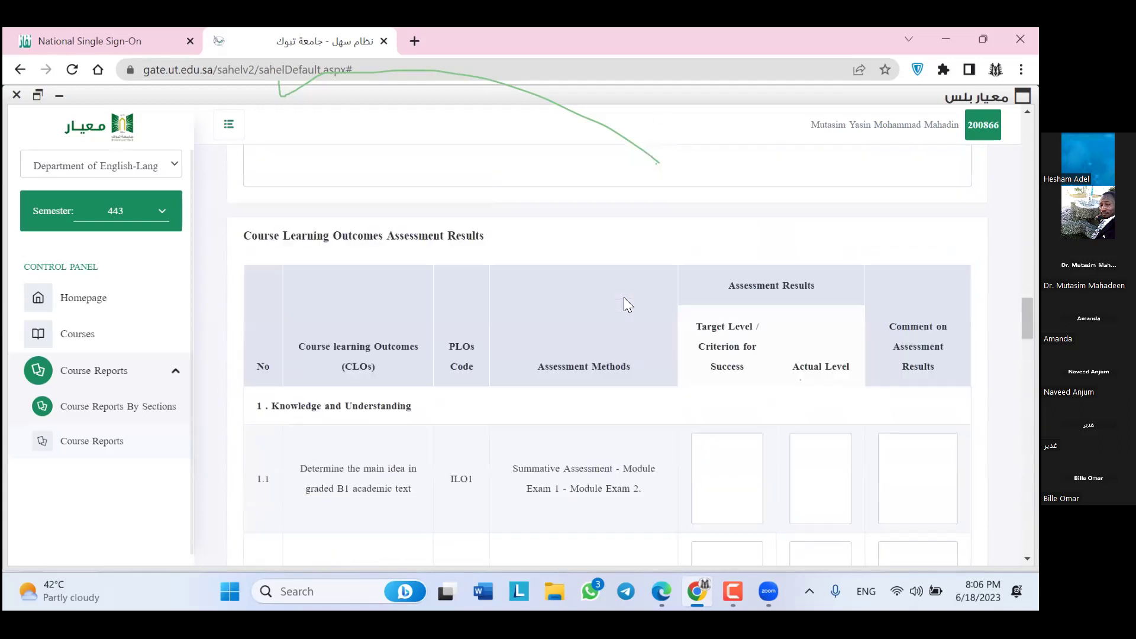
{"action": "scroll", "coordinate": [624, 297], "scroll_direction": "up", "scroll_amount": 15}
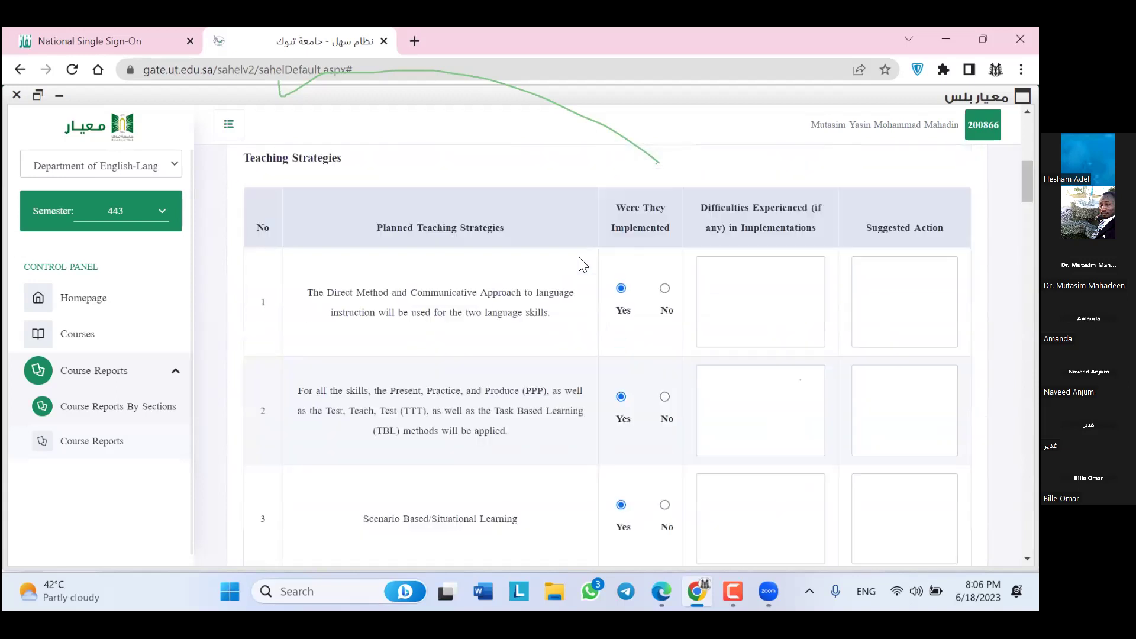
{"action": "scroll", "coordinate": [615, 261], "scroll_direction": "up", "scroll_amount": 8}
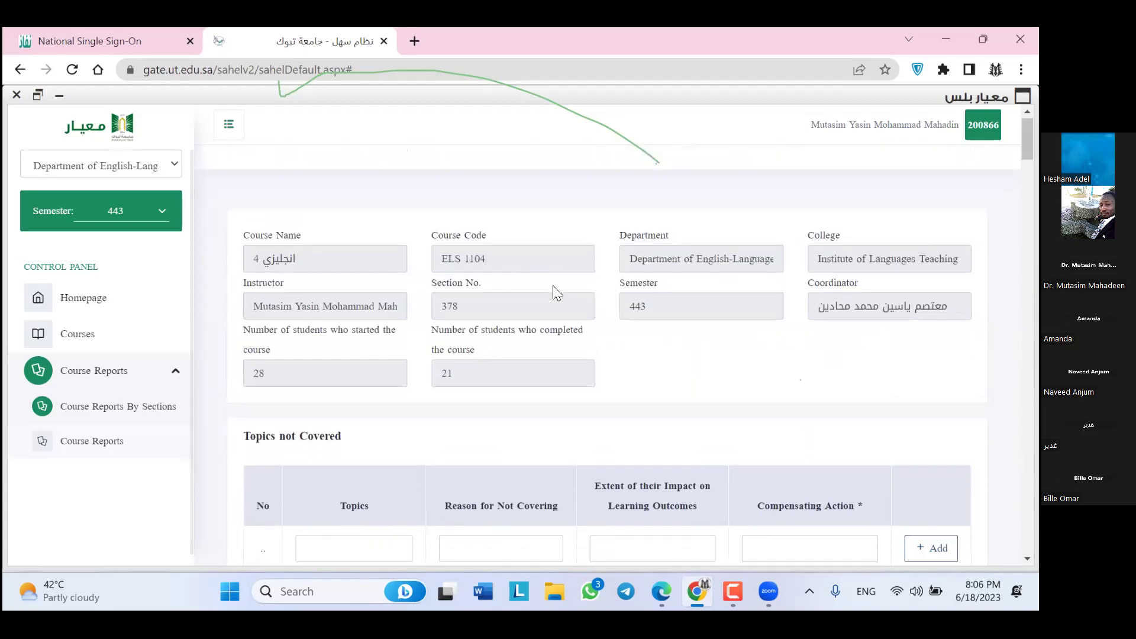
{"action": "scroll", "coordinate": [573, 270], "scroll_direction": "down", "scroll_amount": 3}
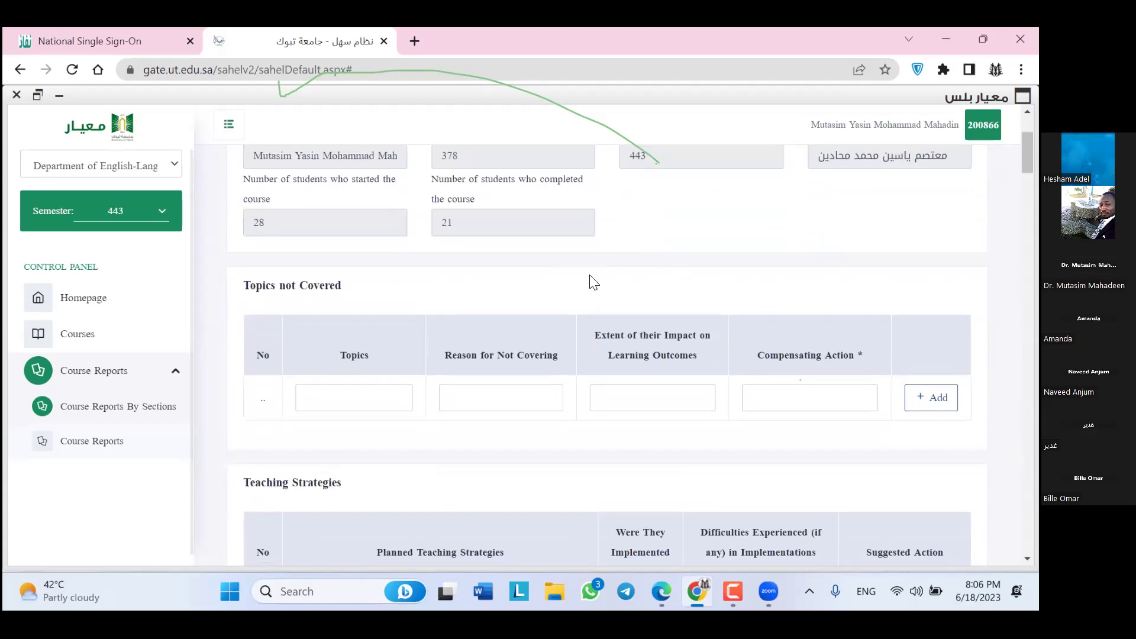
{"action": "scroll", "coordinate": [633, 258], "scroll_direction": "up", "scroll_amount": 1}
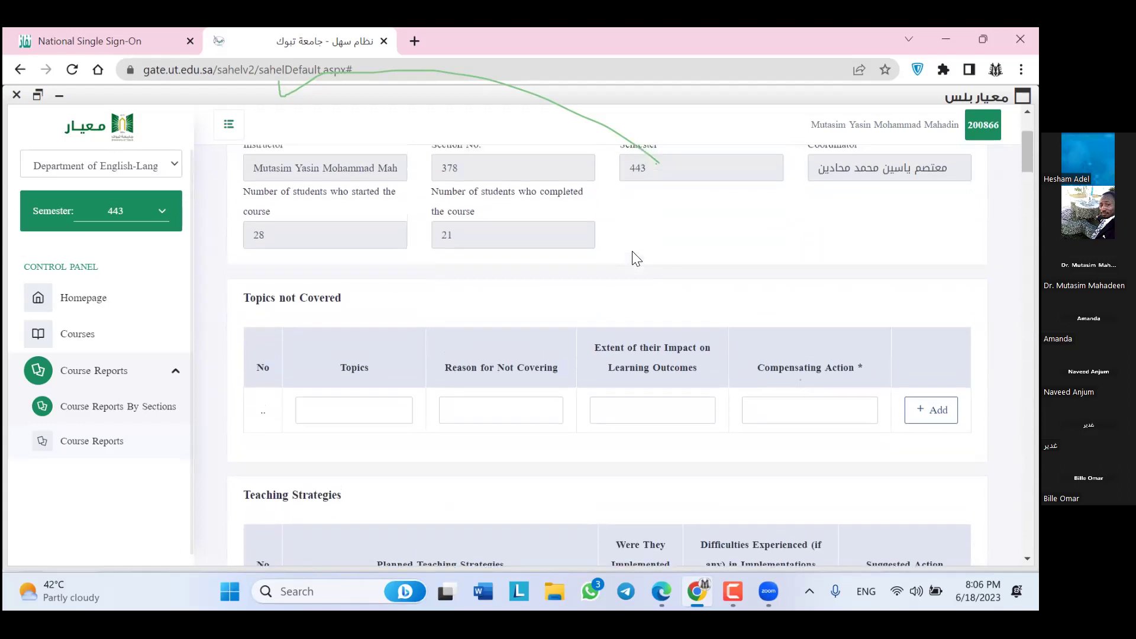
{"action": "scroll", "coordinate": [607, 253], "scroll_direction": "up", "scroll_amount": 2}
{"action": "scroll", "coordinate": [607, 253], "scroll_direction": "down", "scroll_amount": 2}
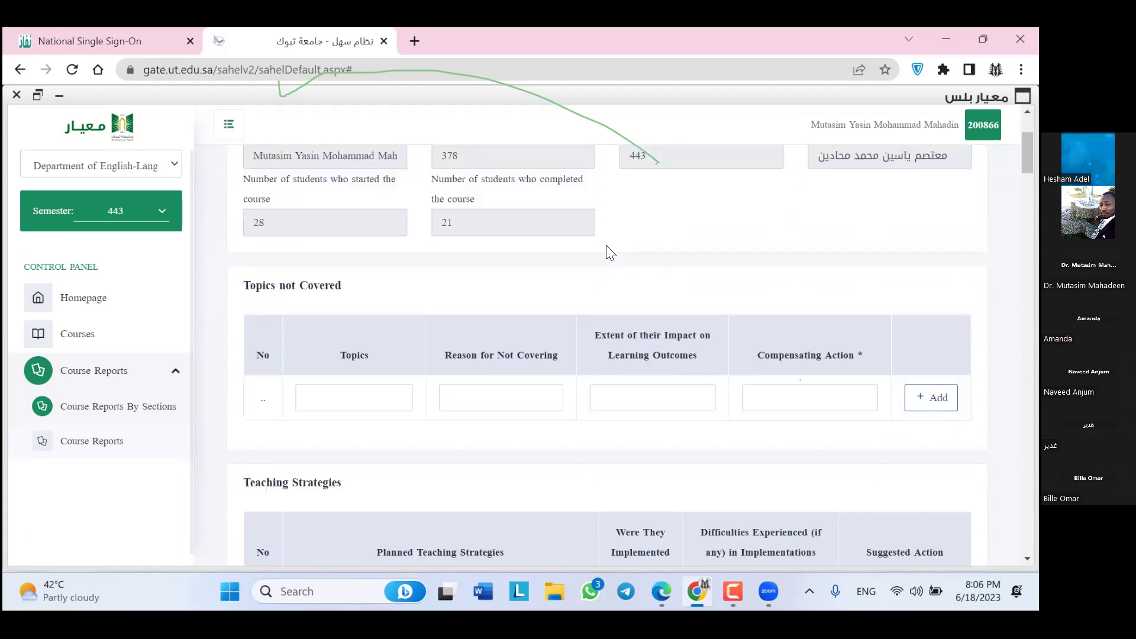
{"action": "scroll", "coordinate": [610, 253], "scroll_direction": "up", "scroll_amount": 2}
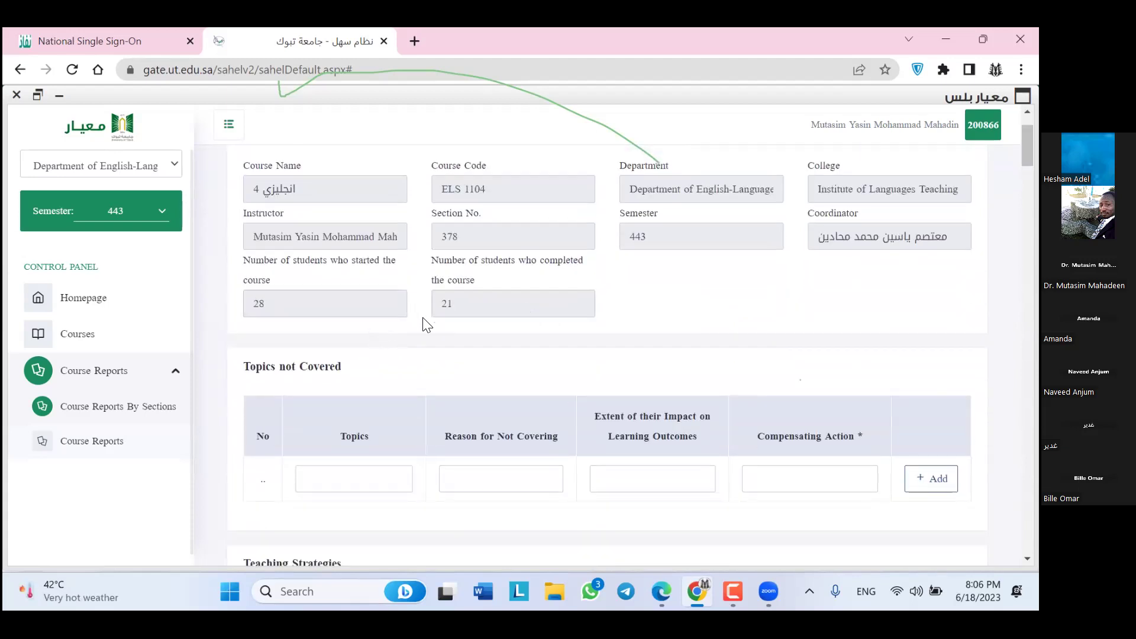
{"action": "scroll", "coordinate": [423, 317], "scroll_direction": "down", "scroll_amount": 2}
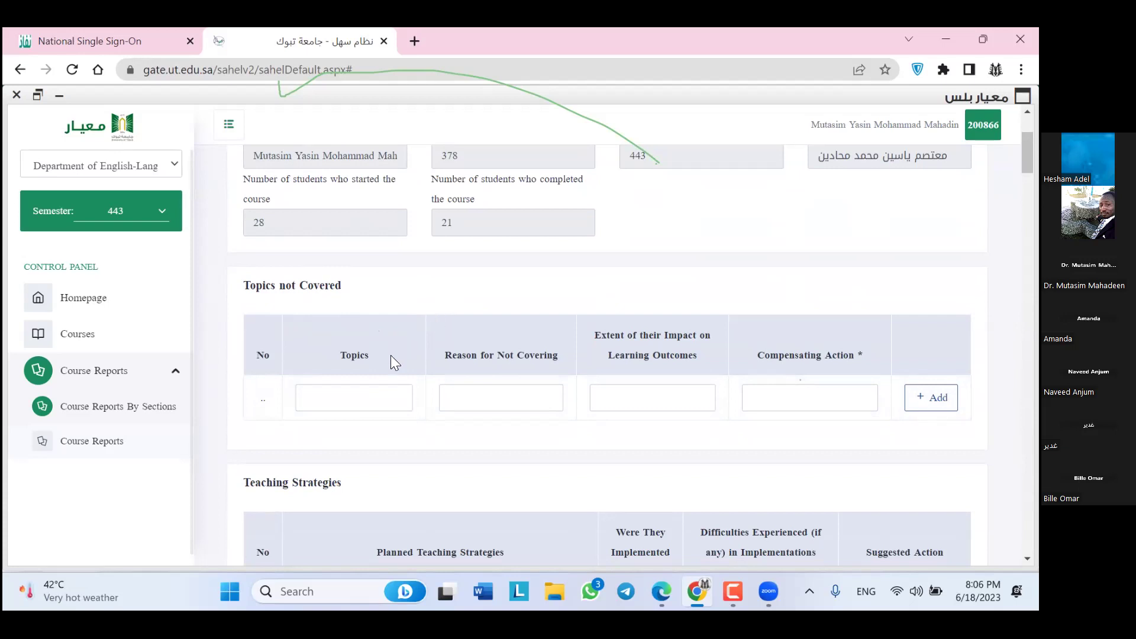
{"action": "scroll", "coordinate": [391, 355], "scroll_direction": "down", "scroll_amount": 3}
{"action": "scroll", "coordinate": [368, 296], "scroll_direction": "up", "scroll_amount": 1}
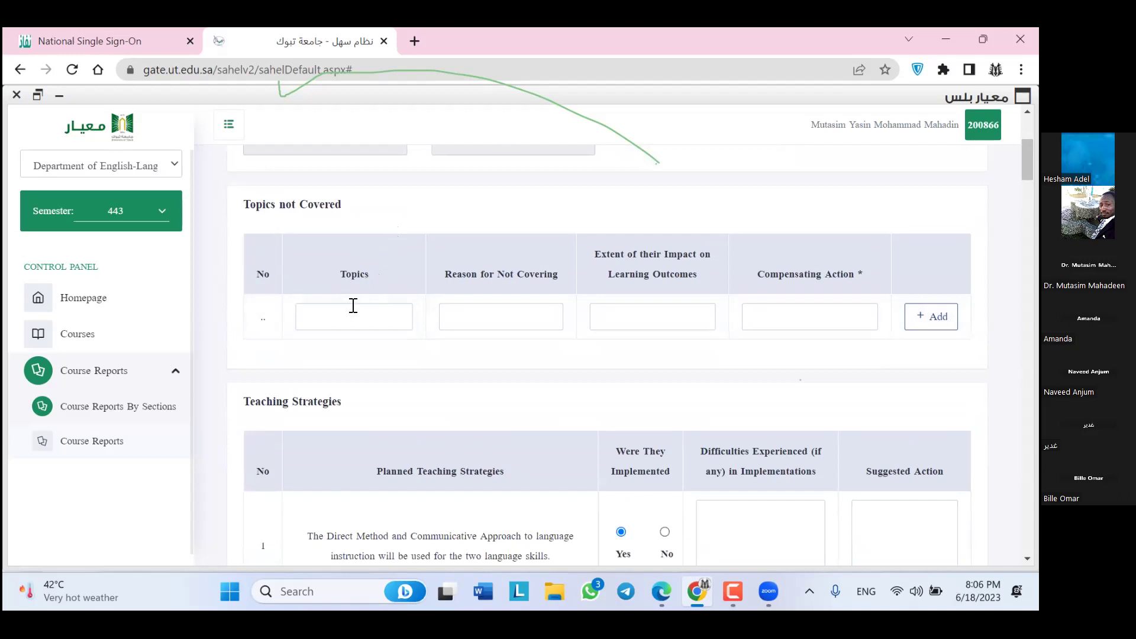
{"action": "left_click", "coordinate": [358, 312]}
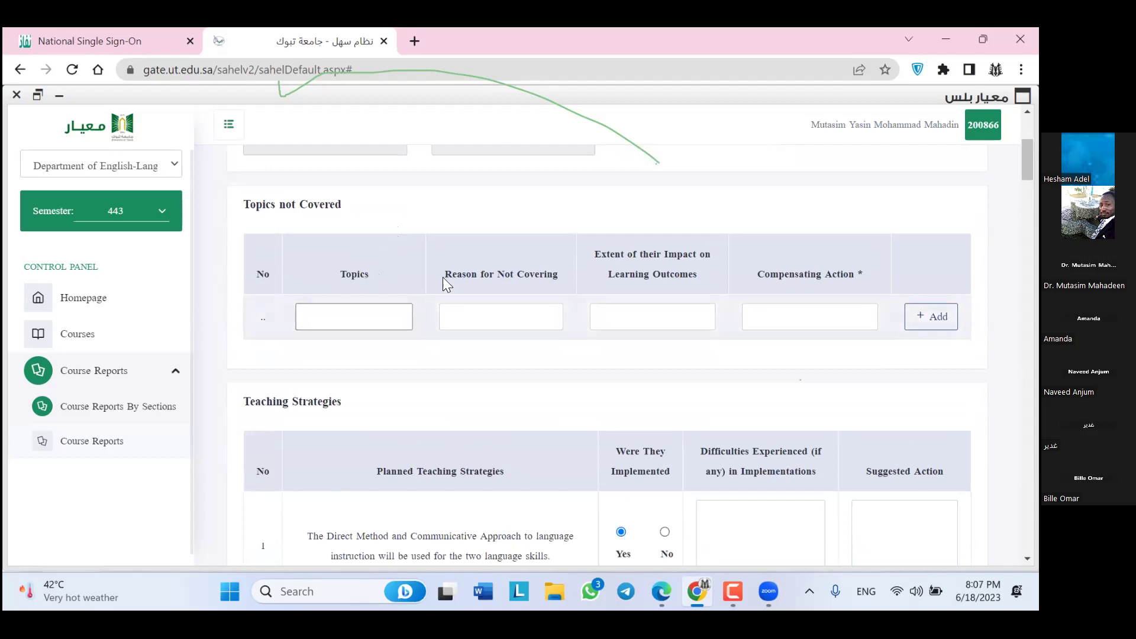
{"action": "left_click", "coordinate": [440, 255]}
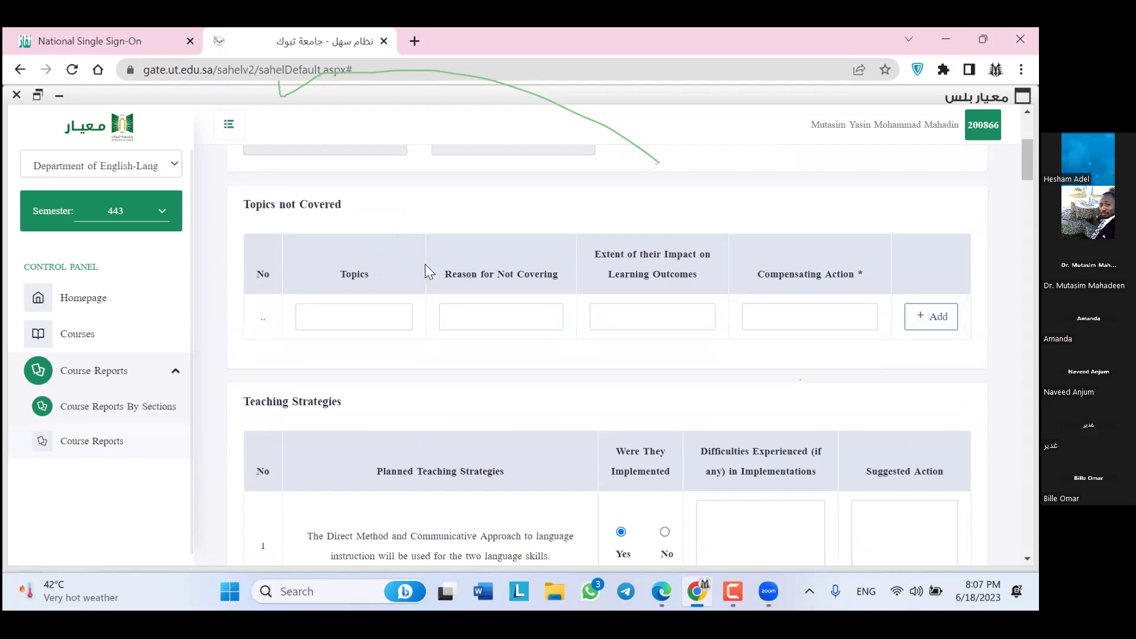
{"action": "left_click", "coordinate": [373, 306]}
{"action": "left_click", "coordinate": [336, 285]}
{"action": "left_click", "coordinate": [347, 318]}
{"action": "scroll", "coordinate": [692, 283], "scroll_direction": "down", "scroll_amount": 1}
{"action": "left_click", "coordinate": [667, 227]}
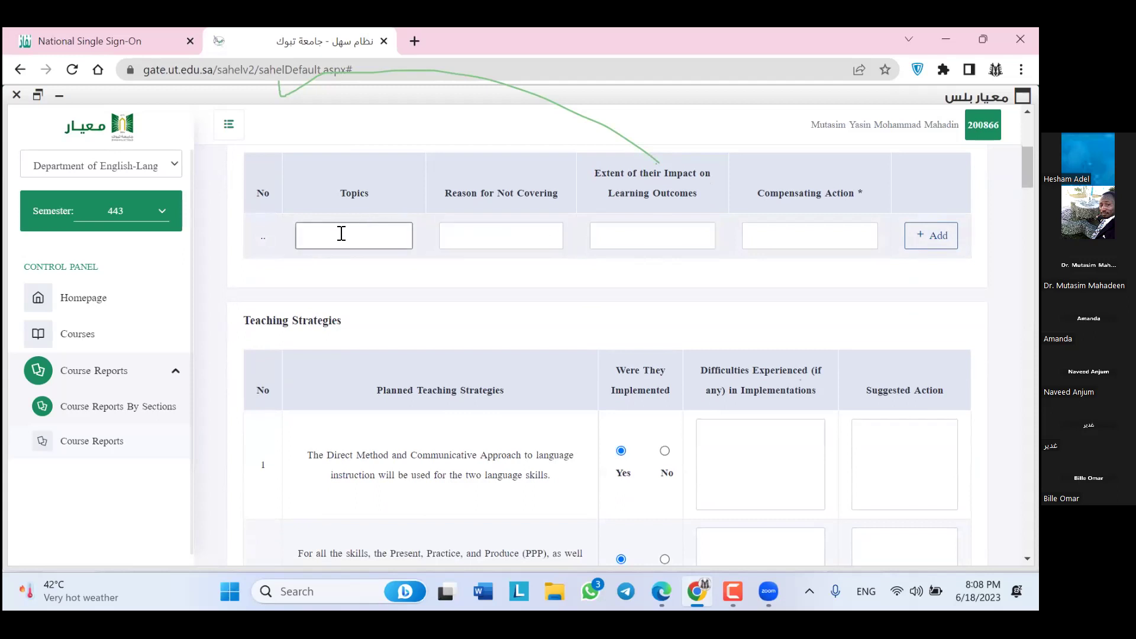
{"action": "left_click", "coordinate": [601, 242]}
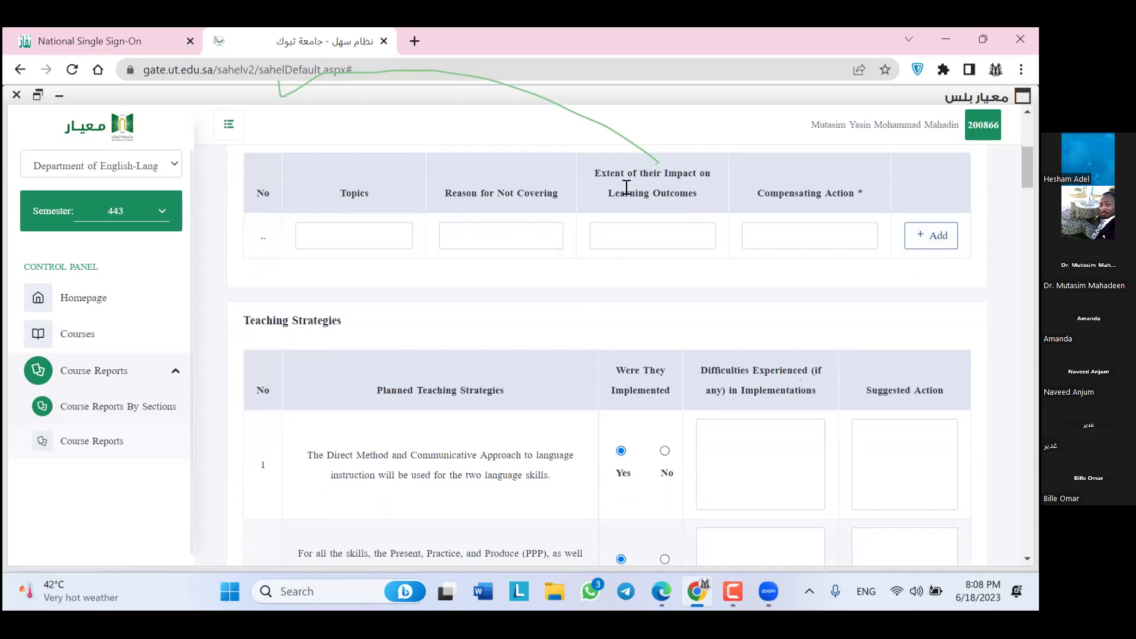
{"action": "scroll", "coordinate": [577, 275], "scroll_direction": "down", "scroll_amount": 3}
{"action": "scroll", "coordinate": [576, 271], "scroll_direction": "down", "scroll_amount": 10}
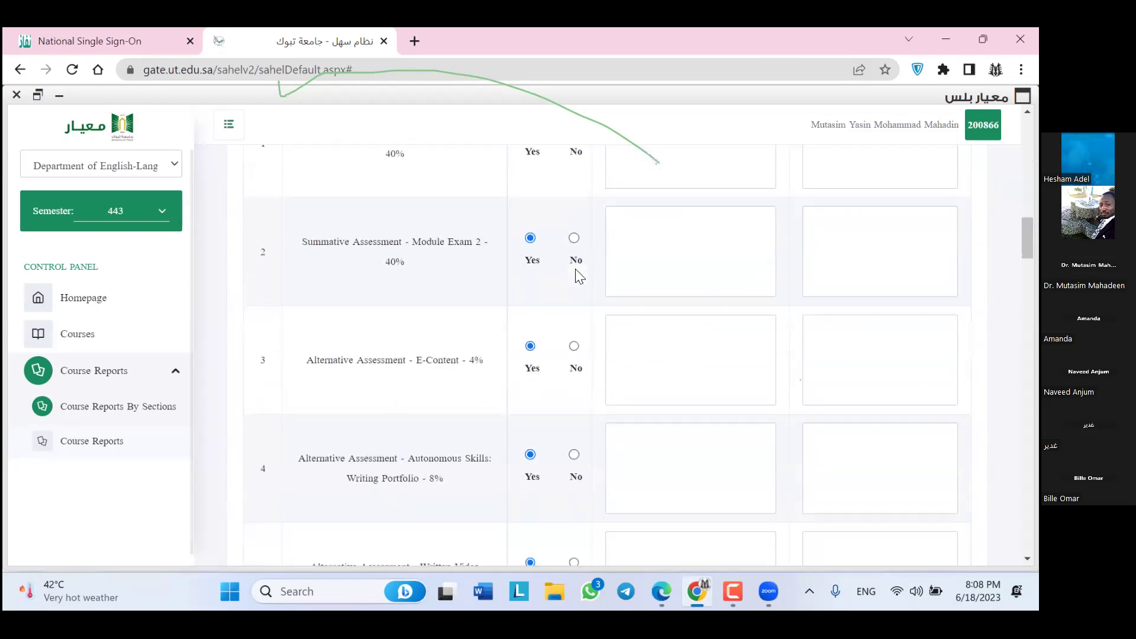
{"action": "scroll", "coordinate": [576, 270], "scroll_direction": "down", "scroll_amount": 12}
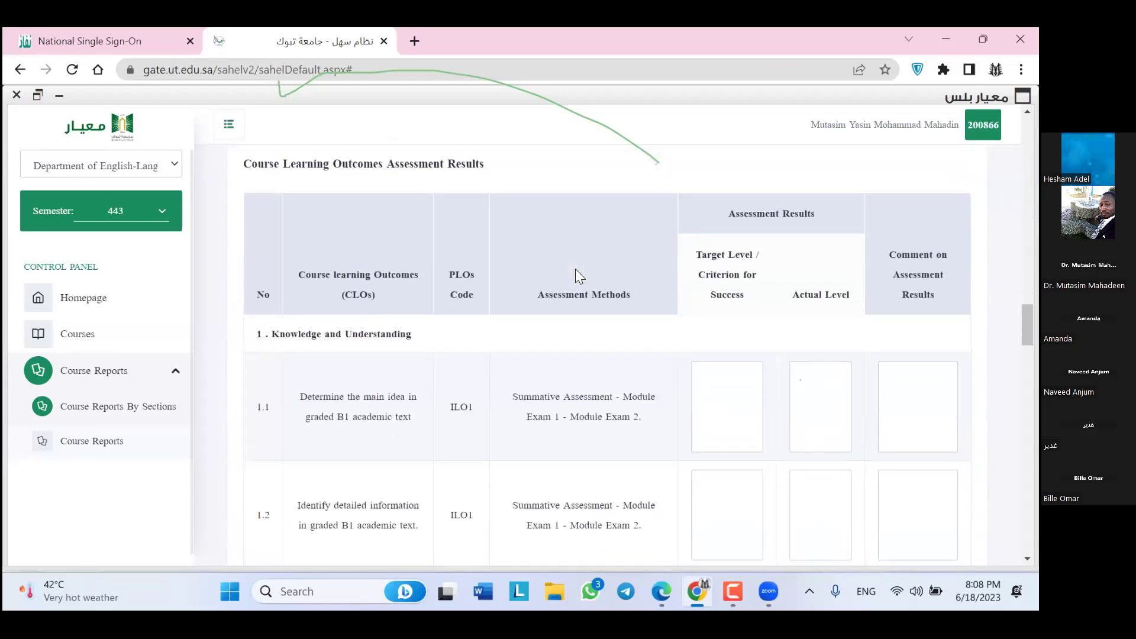
{"action": "scroll", "coordinate": [407, 286], "scroll_direction": "up", "scroll_amount": 2}
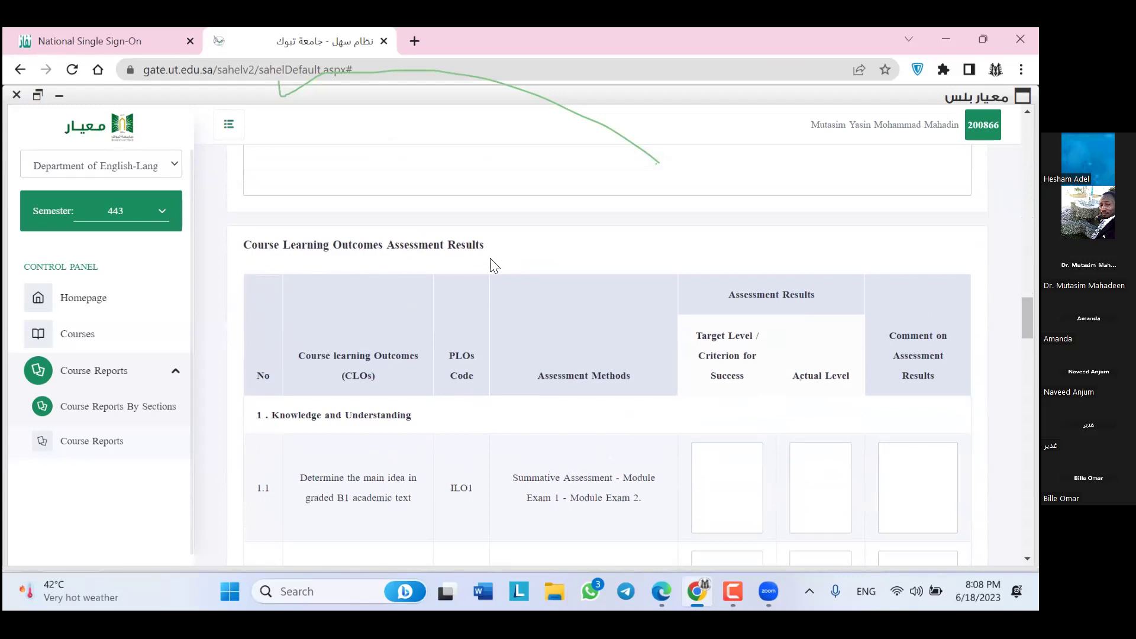
{"action": "scroll", "coordinate": [489, 264], "scroll_direction": "down", "scroll_amount": 4}
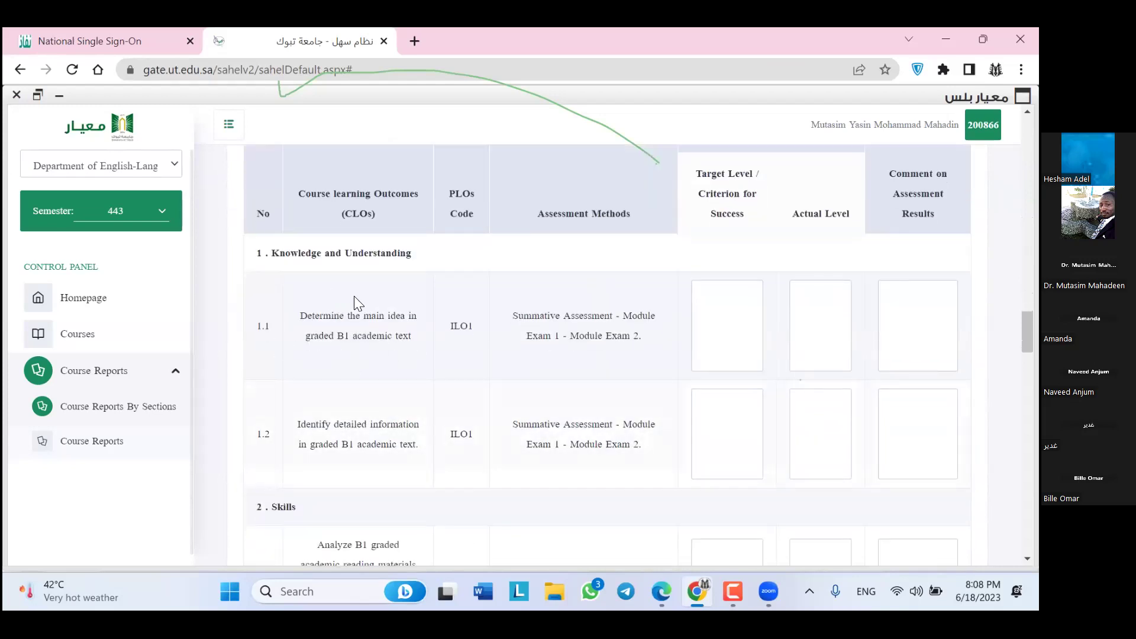
{"action": "scroll", "coordinate": [364, 396], "scroll_direction": "down", "scroll_amount": 3}
{"action": "scroll", "coordinate": [364, 396], "scroll_direction": "down", "scroll_amount": 3}
{"action": "scroll", "coordinate": [365, 395], "scroll_direction": "up", "scroll_amount": 5}
{"action": "scroll", "coordinate": [366, 397], "scroll_direction": "up", "scroll_amount": 3}
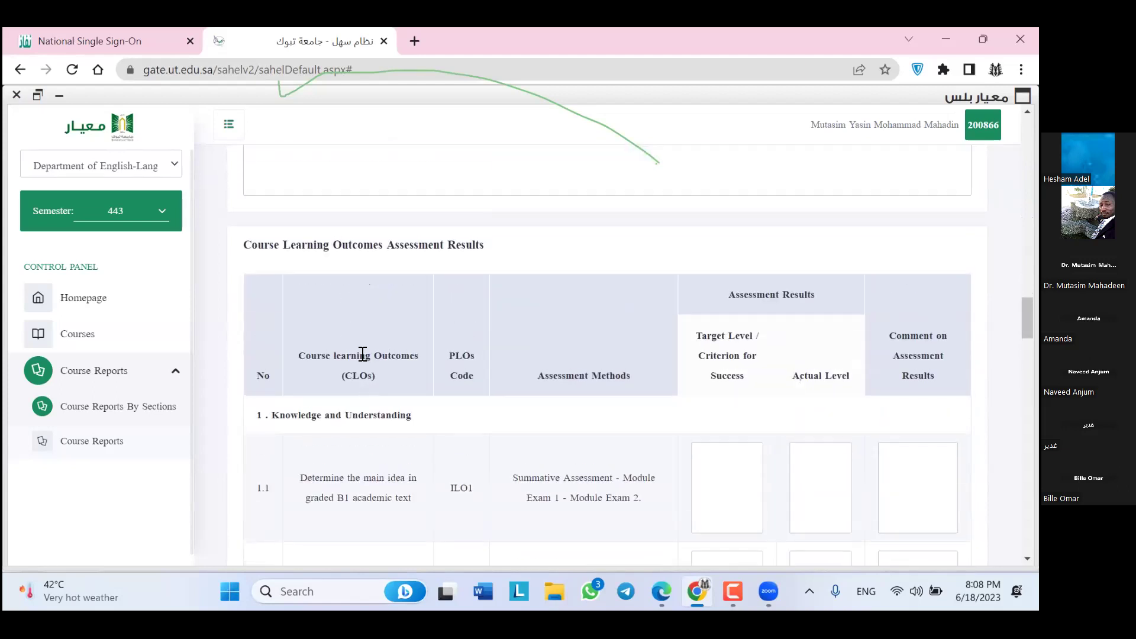
{"action": "scroll", "coordinate": [368, 373], "scroll_direction": "down", "scroll_amount": 2}
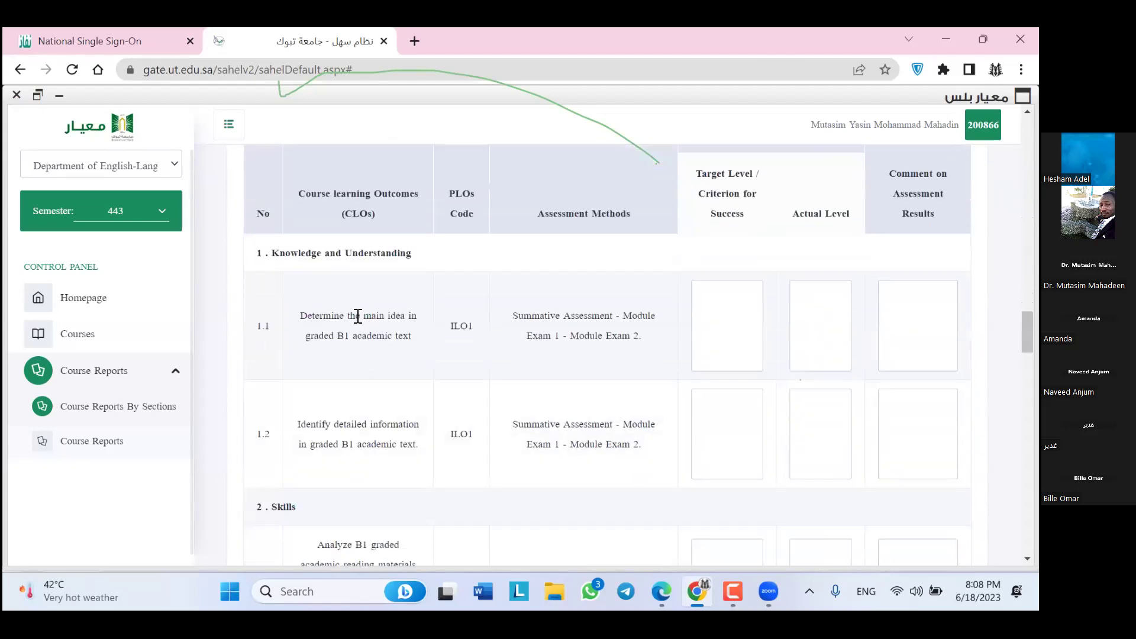
{"action": "scroll", "coordinate": [354, 400], "scroll_direction": "down", "scroll_amount": 2}
{"action": "scroll", "coordinate": [358, 350], "scroll_direction": "down", "scroll_amount": 6}
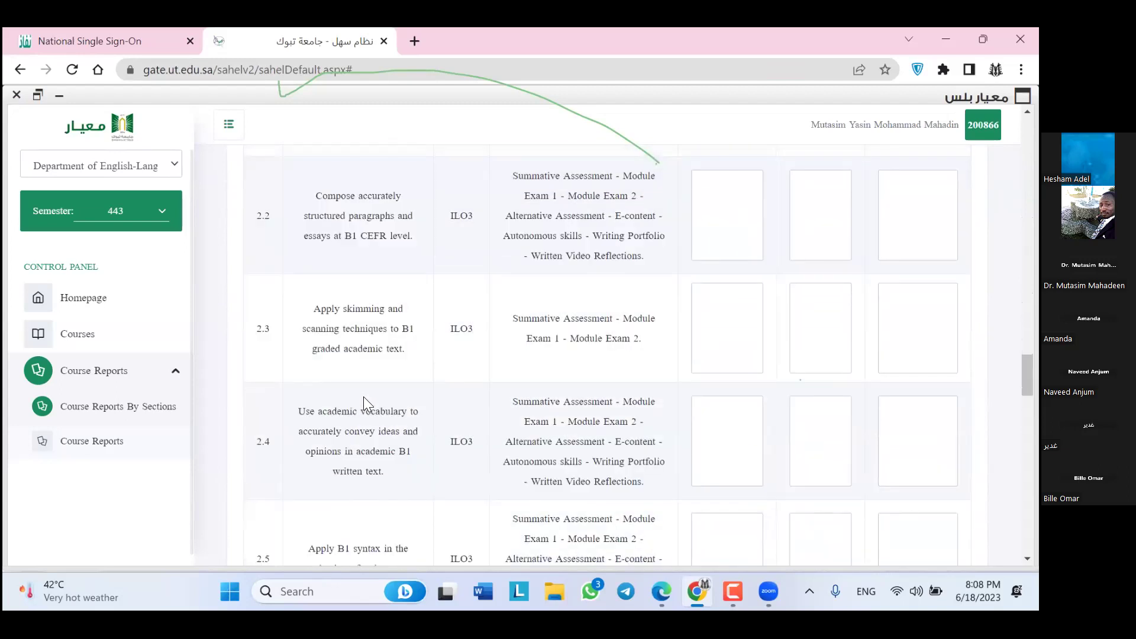
{"action": "scroll", "coordinate": [364, 399], "scroll_direction": "up", "scroll_amount": 8}
{"action": "scroll", "coordinate": [367, 404], "scroll_direction": "up", "scroll_amount": 4}
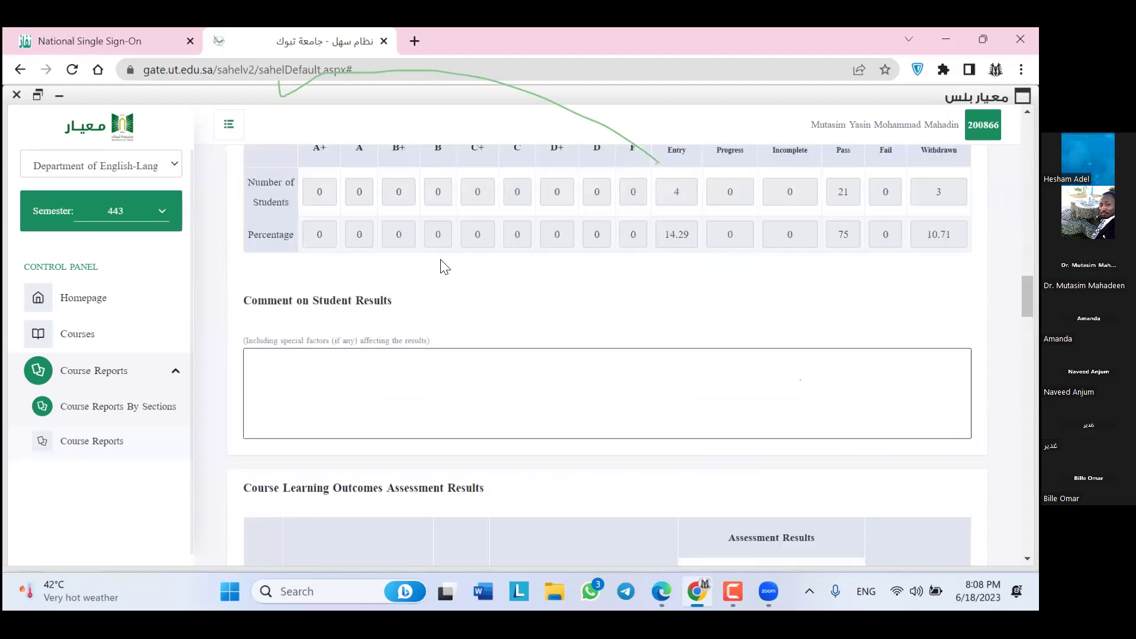
{"action": "scroll", "coordinate": [380, 338], "scroll_direction": "down", "scroll_amount": 9}
{"action": "scroll", "coordinate": [367, 325], "scroll_direction": "up", "scroll_amount": 2}
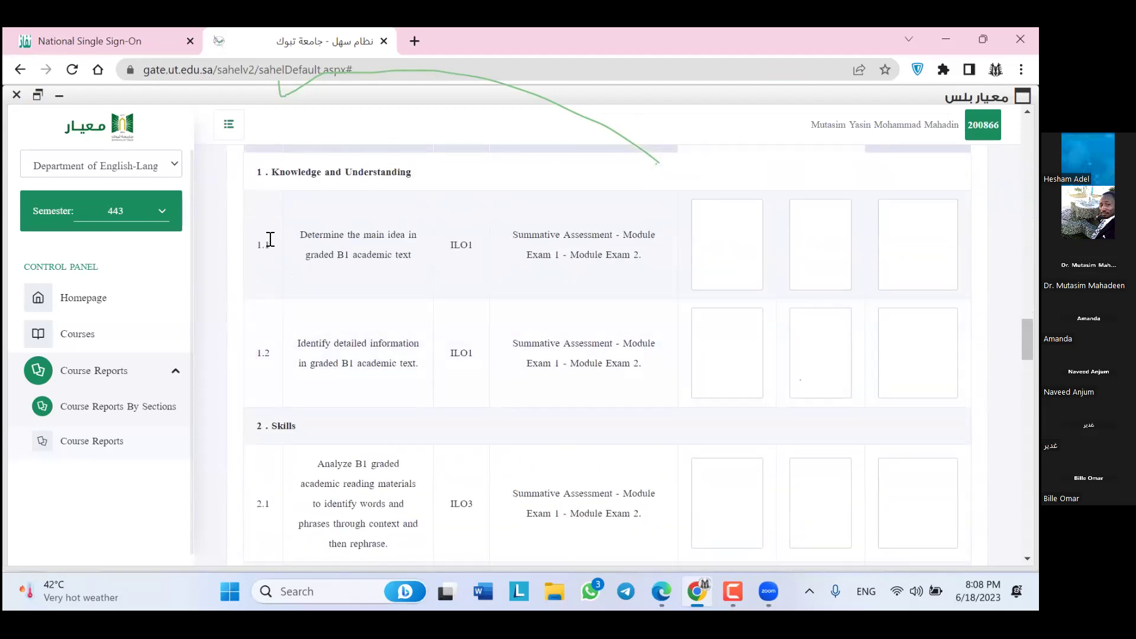
{"action": "double_click", "coordinate": [270, 245]}
{"action": "scroll", "coordinate": [289, 286], "scroll_direction": "up", "scroll_amount": 4}
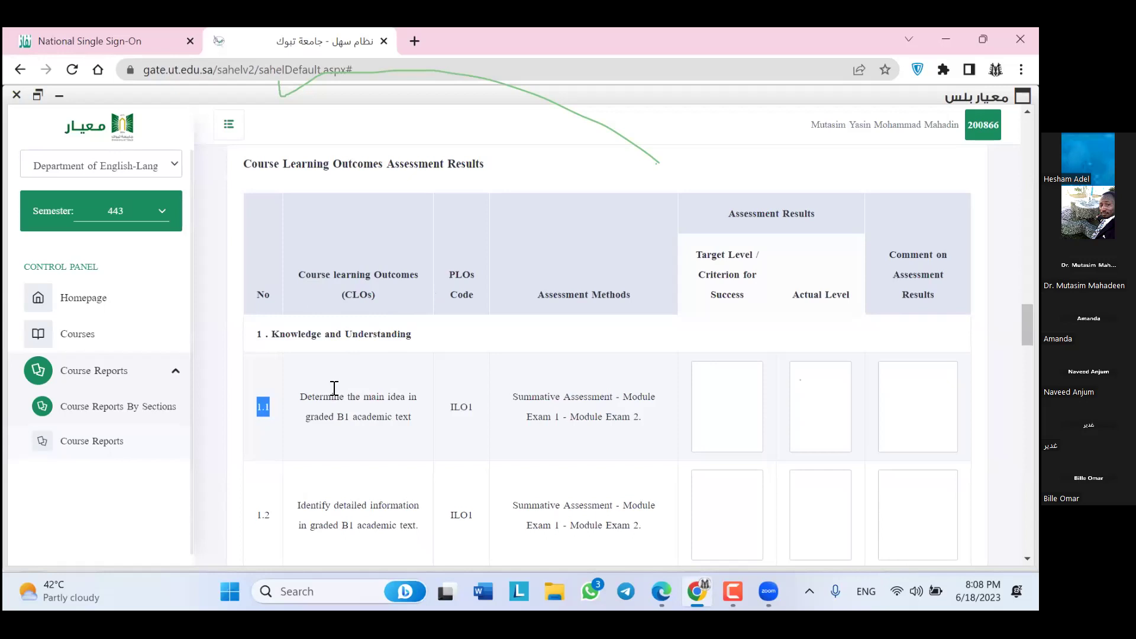
{"action": "scroll", "coordinate": [333, 390], "scroll_direction": "up", "scroll_amount": 15}
{"action": "scroll", "coordinate": [334, 392], "scroll_direction": "up", "scroll_amount": 10}
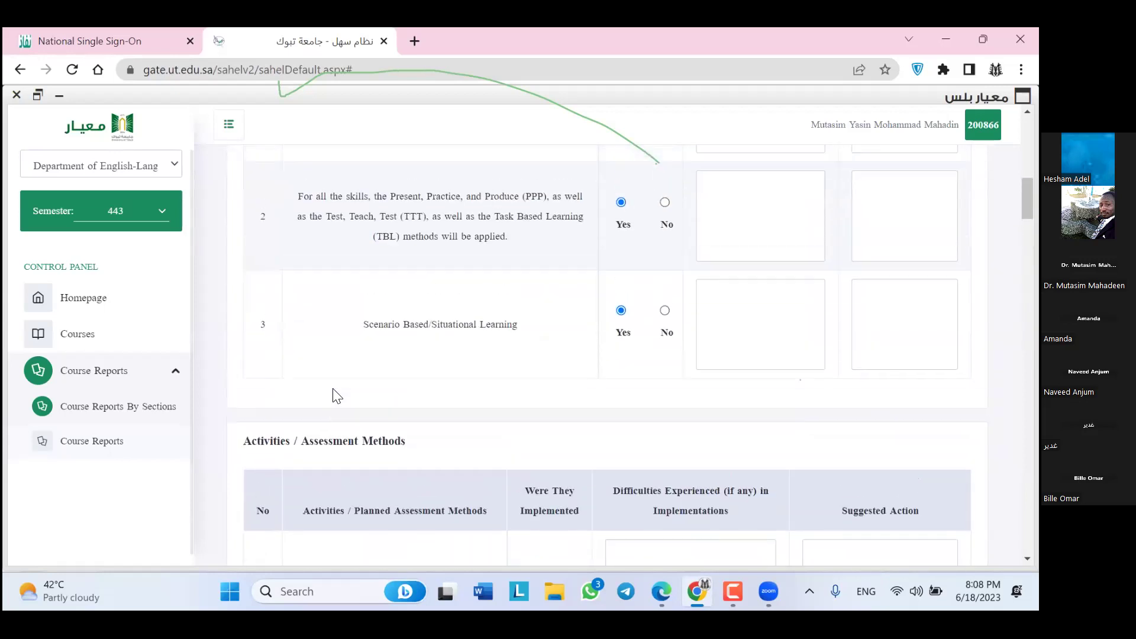
{"action": "left_click", "coordinate": [625, 396]}
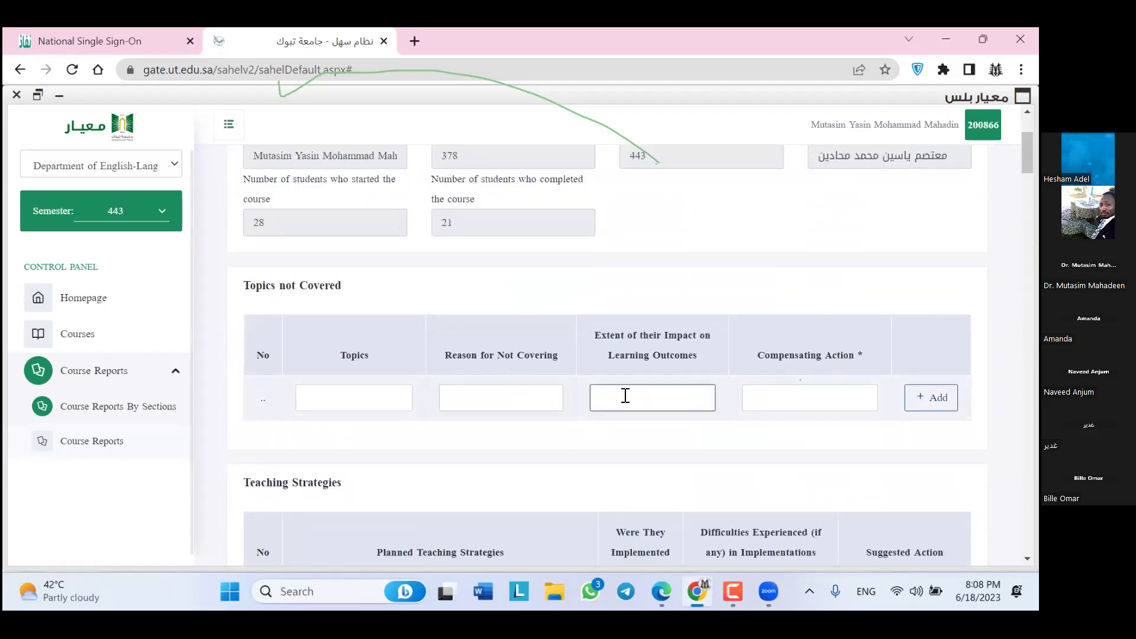
{"action": "left_click", "coordinate": [405, 394]}
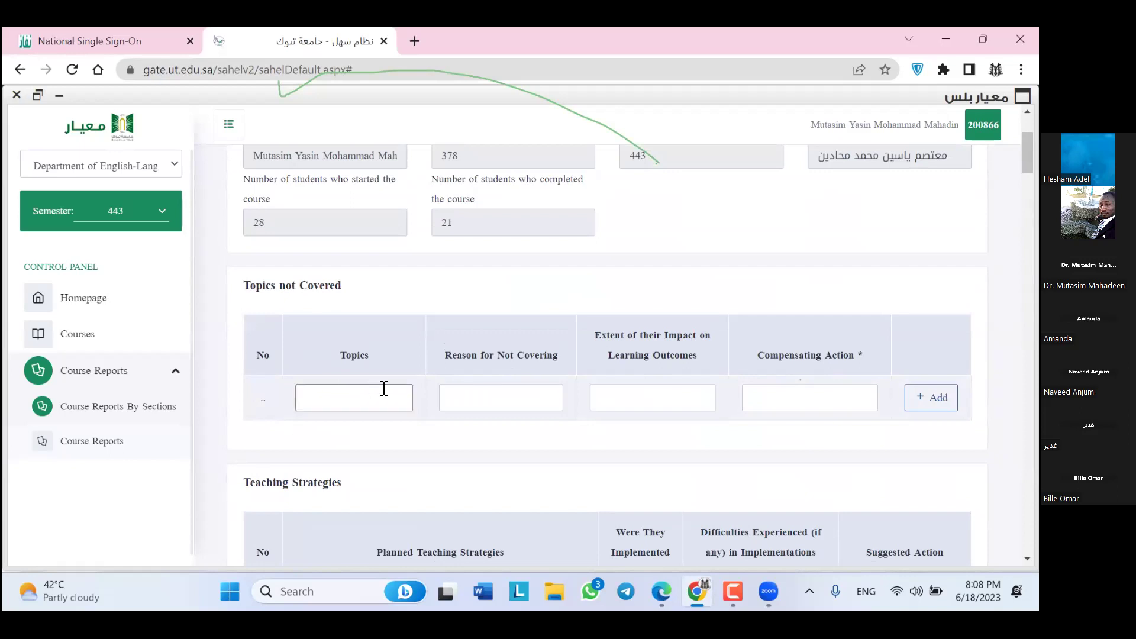
{"action": "left_click", "coordinate": [491, 393]}
{"action": "left_click", "coordinate": [616, 395]}
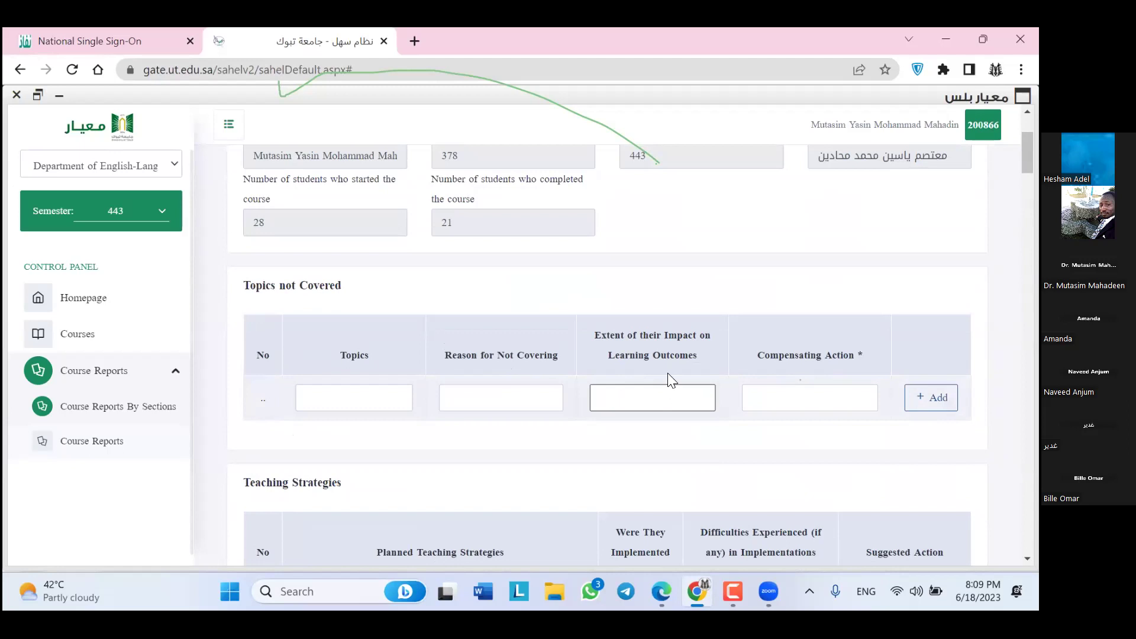
{"action": "left_click", "coordinate": [667, 370]}
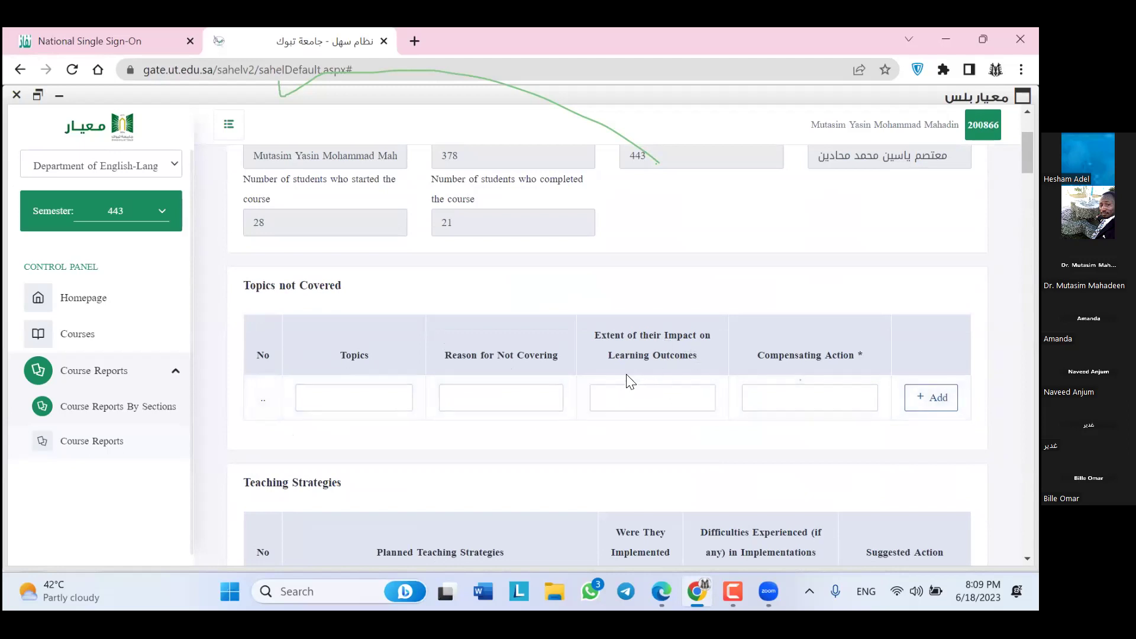
{"action": "left_click", "coordinate": [602, 393]}
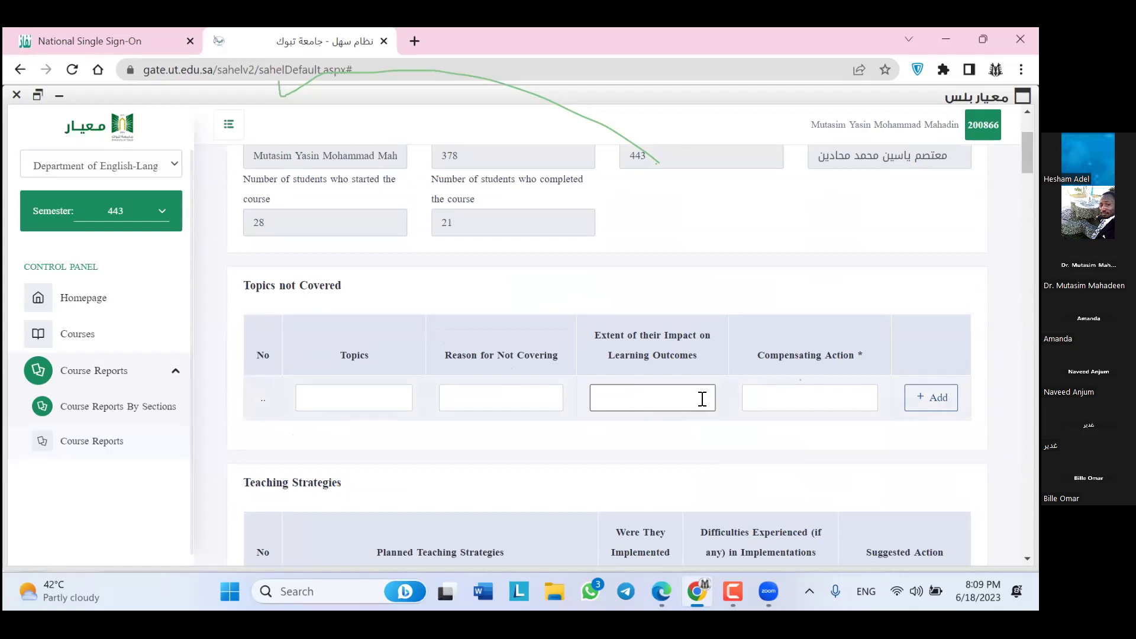
{"action": "scroll", "coordinate": [693, 394], "scroll_direction": "down", "scroll_amount": 3}
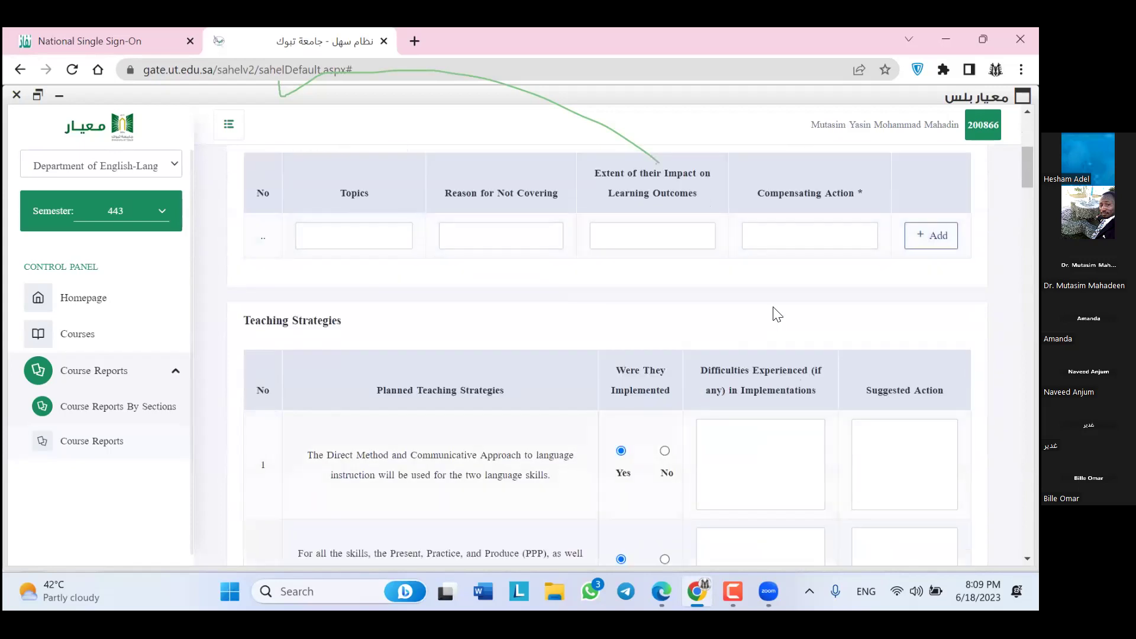
{"action": "scroll", "coordinate": [777, 313], "scroll_direction": "up", "scroll_amount": 1}
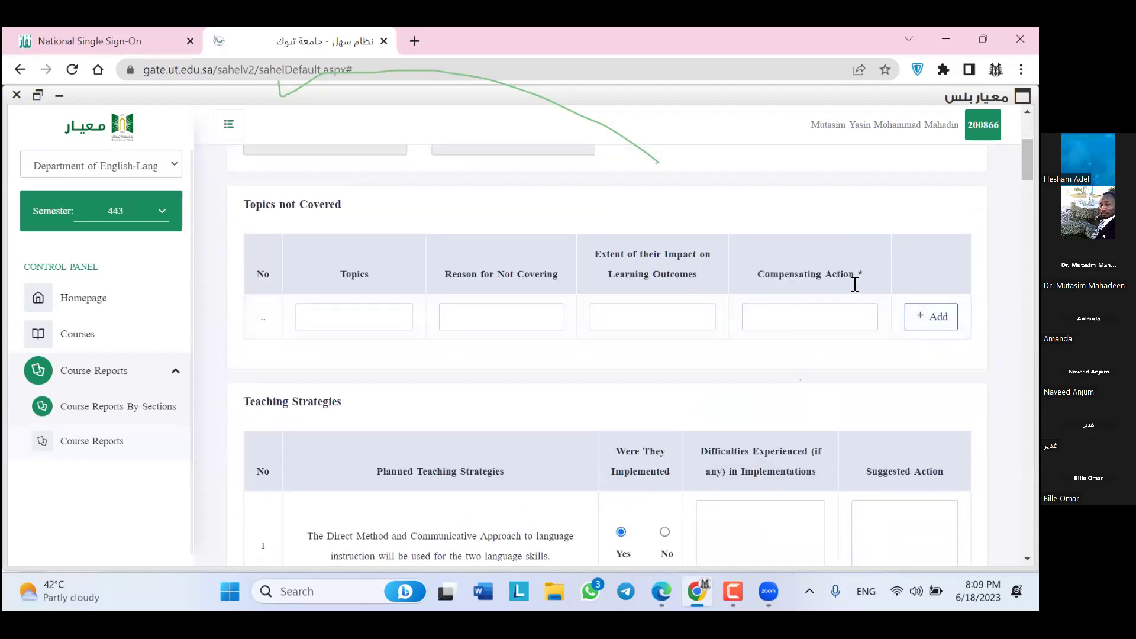
{"action": "left_click", "coordinate": [772, 310]}
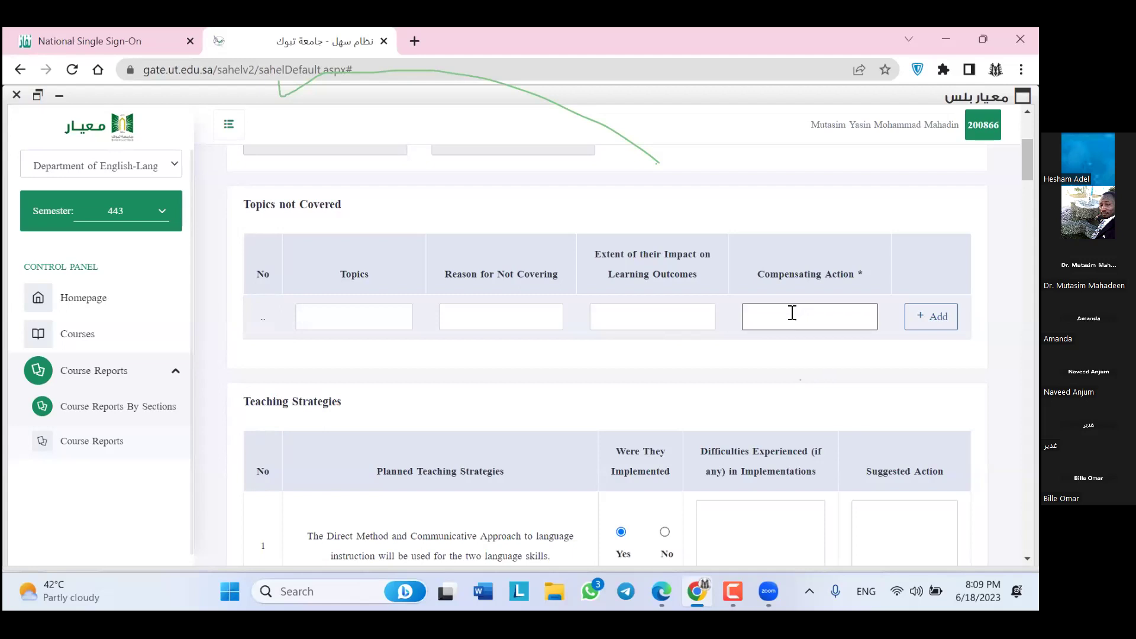
{"action": "left_click", "coordinate": [536, 315]}
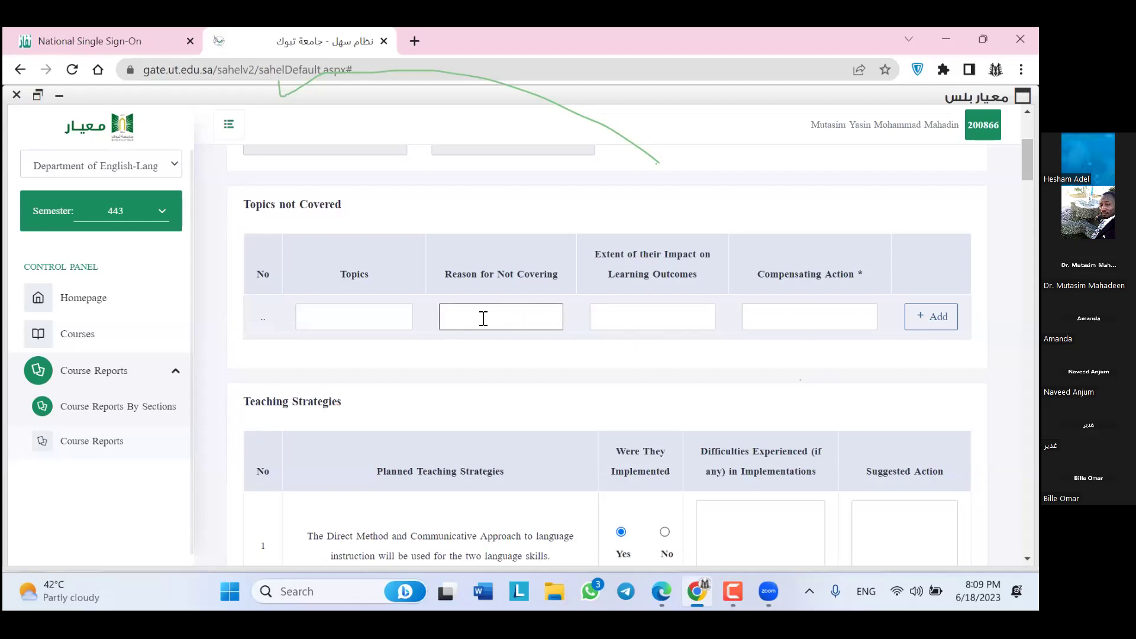
{"action": "left_click", "coordinate": [633, 325]}
{"action": "left_click", "coordinate": [776, 319]}
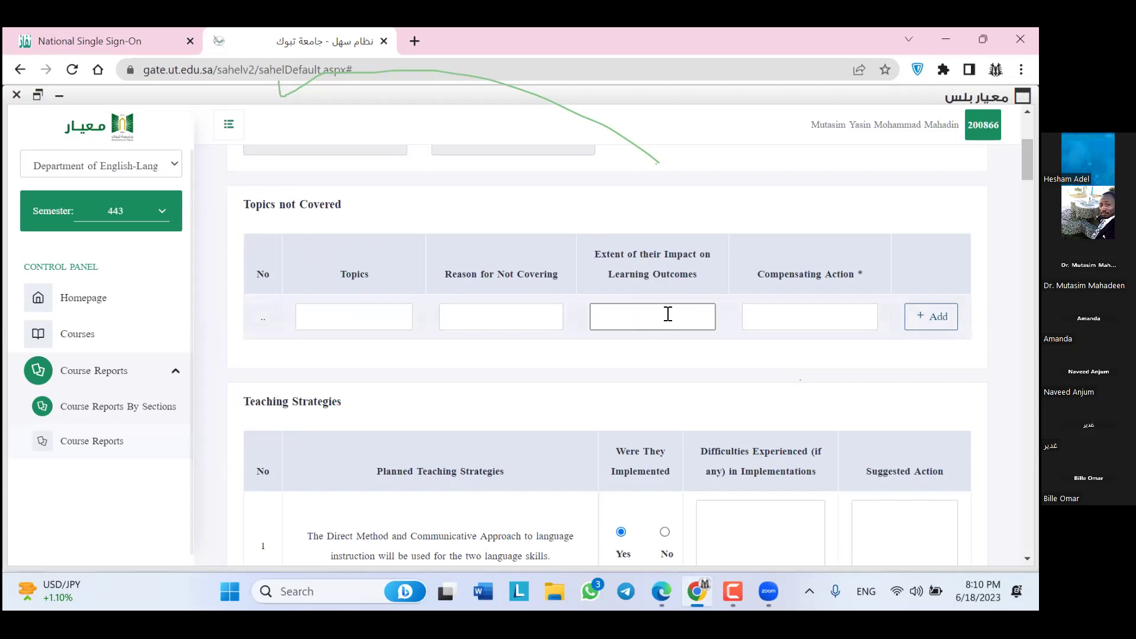
{"action": "scroll", "coordinate": [616, 302], "scroll_direction": "down", "scroll_amount": 1}
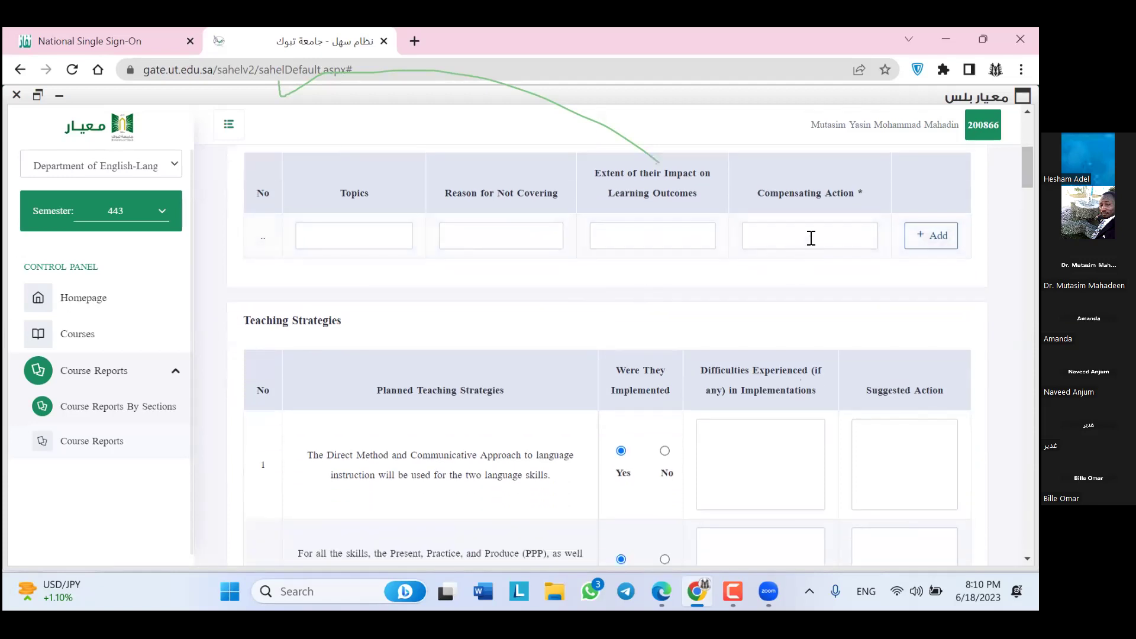
{"action": "scroll", "coordinate": [641, 314], "scroll_direction": "down", "scroll_amount": 1}
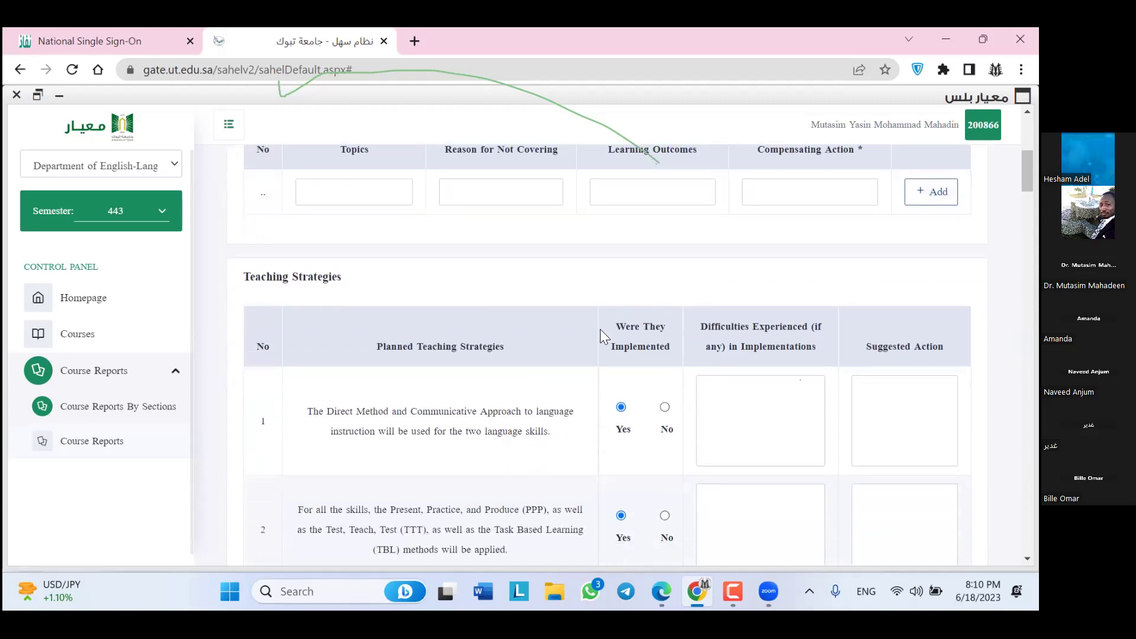
{"action": "scroll", "coordinate": [600, 330], "scroll_direction": "up", "scroll_amount": 2}
{"action": "scroll", "coordinate": [590, 293], "scroll_direction": "down", "scroll_amount": 1}
{"action": "scroll", "coordinate": [595, 296], "scroll_direction": "down", "scroll_amount": 1}
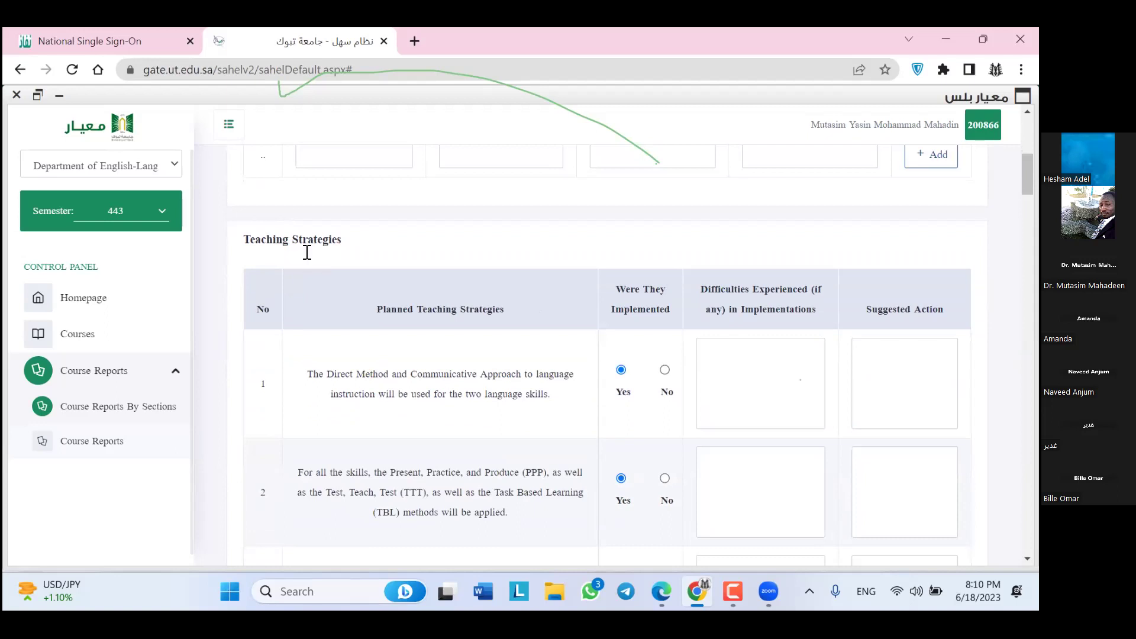
{"action": "scroll", "coordinate": [417, 290], "scroll_direction": "down", "scroll_amount": 2}
{"action": "scroll", "coordinate": [436, 292], "scroll_direction": "up", "scroll_amount": 1}
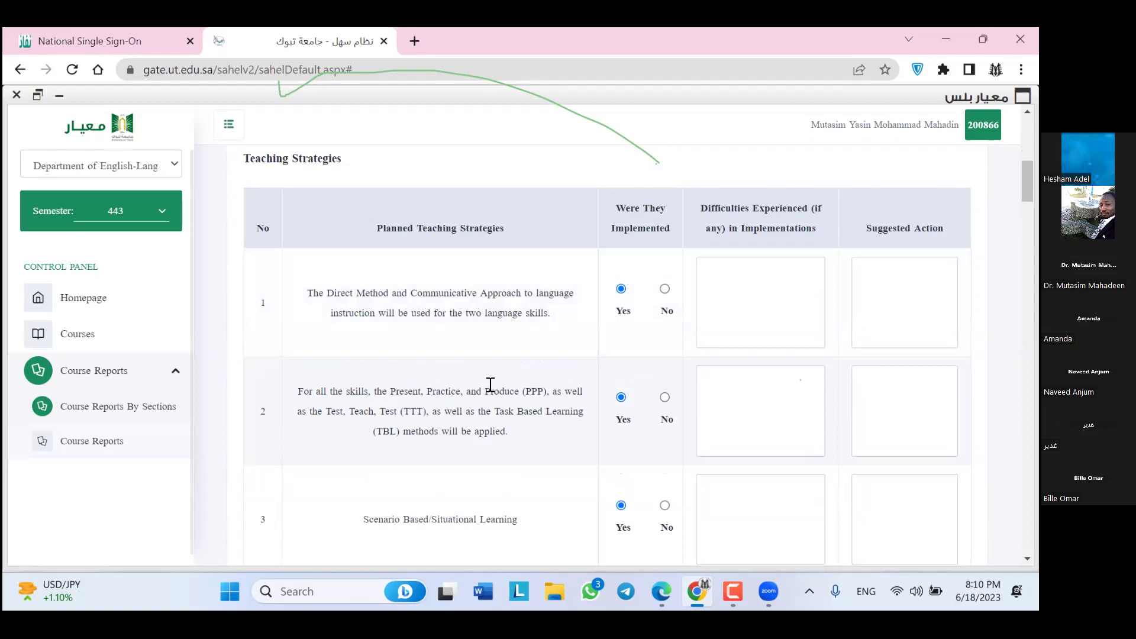
{"action": "scroll", "coordinate": [491, 385], "scroll_direction": "down", "scroll_amount": 1}
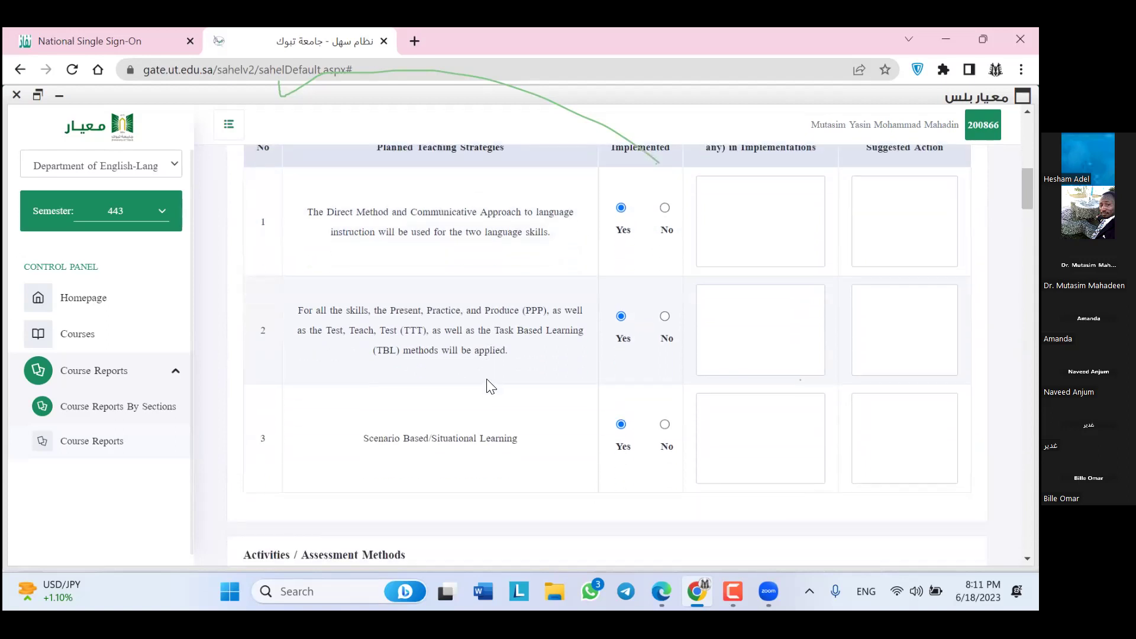
{"action": "scroll", "coordinate": [571, 330], "scroll_direction": "up", "scroll_amount": 1}
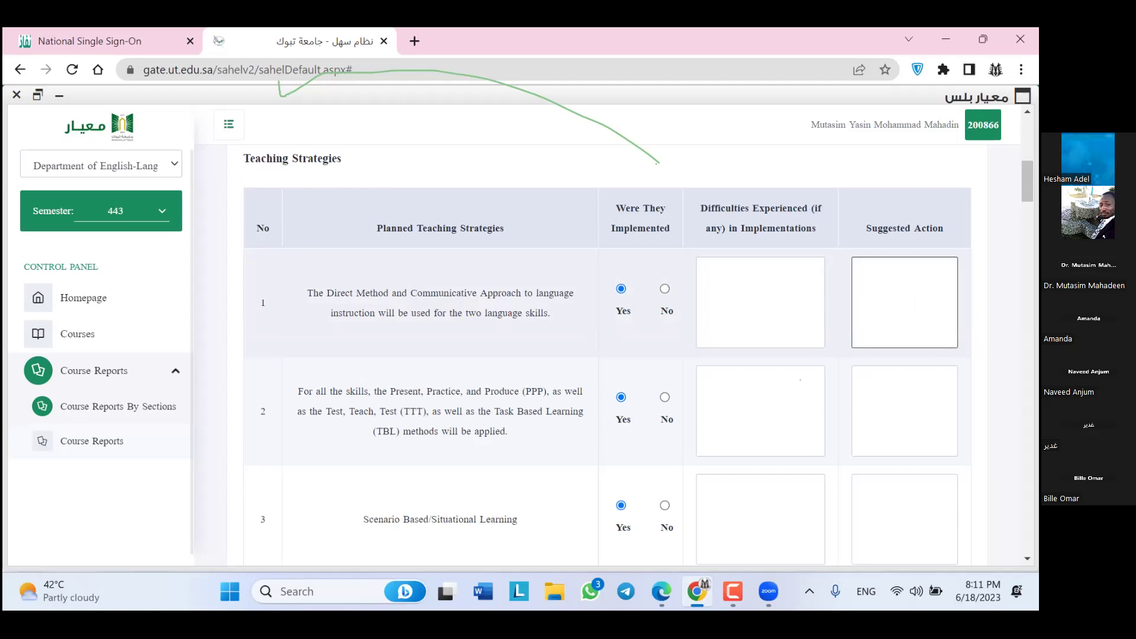
{"action": "scroll", "coordinate": [724, 370], "scroll_direction": "down", "scroll_amount": 2}
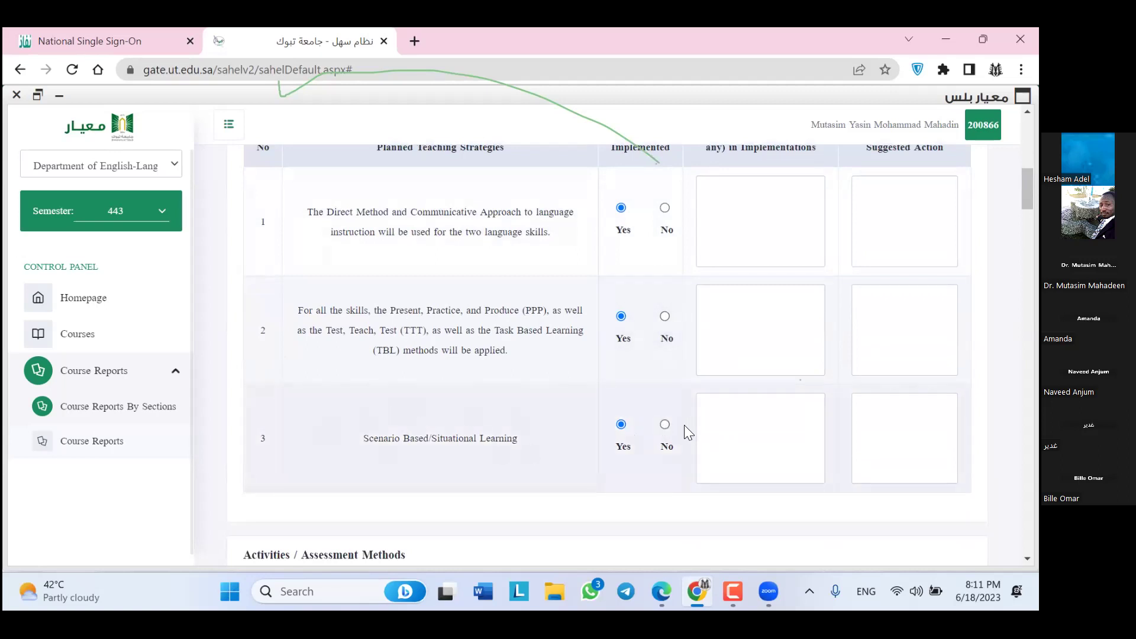
{"action": "left_click", "coordinate": [665, 425]}
{"action": "left_click", "coordinate": [698, 406]}
{"action": "scroll", "coordinate": [698, 406], "scroll_direction": "down", "scroll_amount": 1}
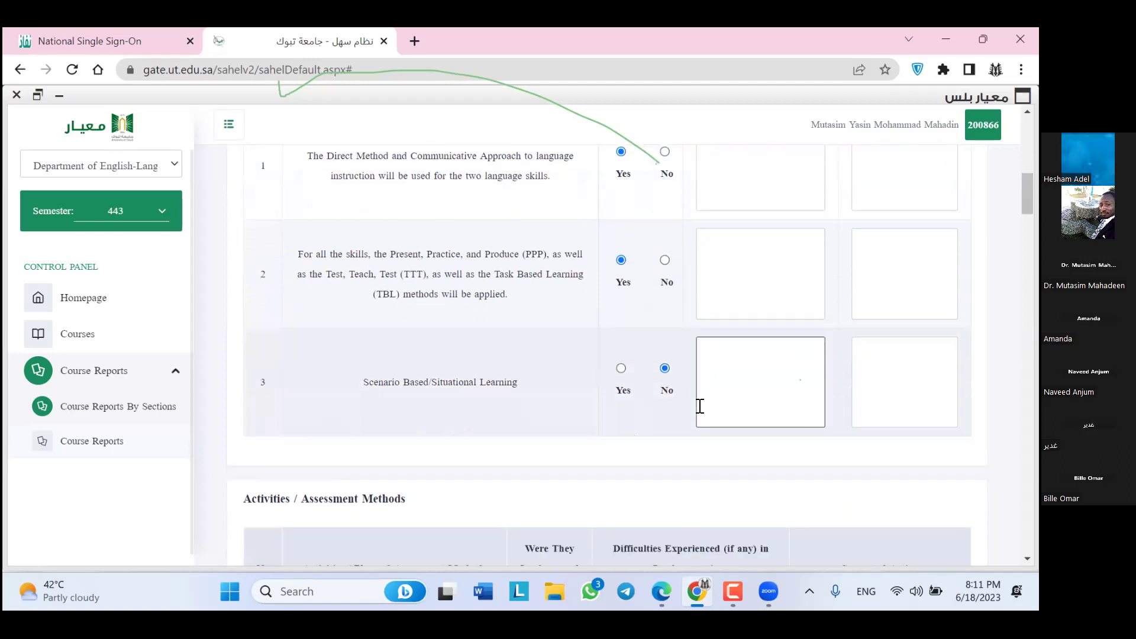
{"action": "scroll", "coordinate": [672, 363], "scroll_direction": "up", "scroll_amount": 2}
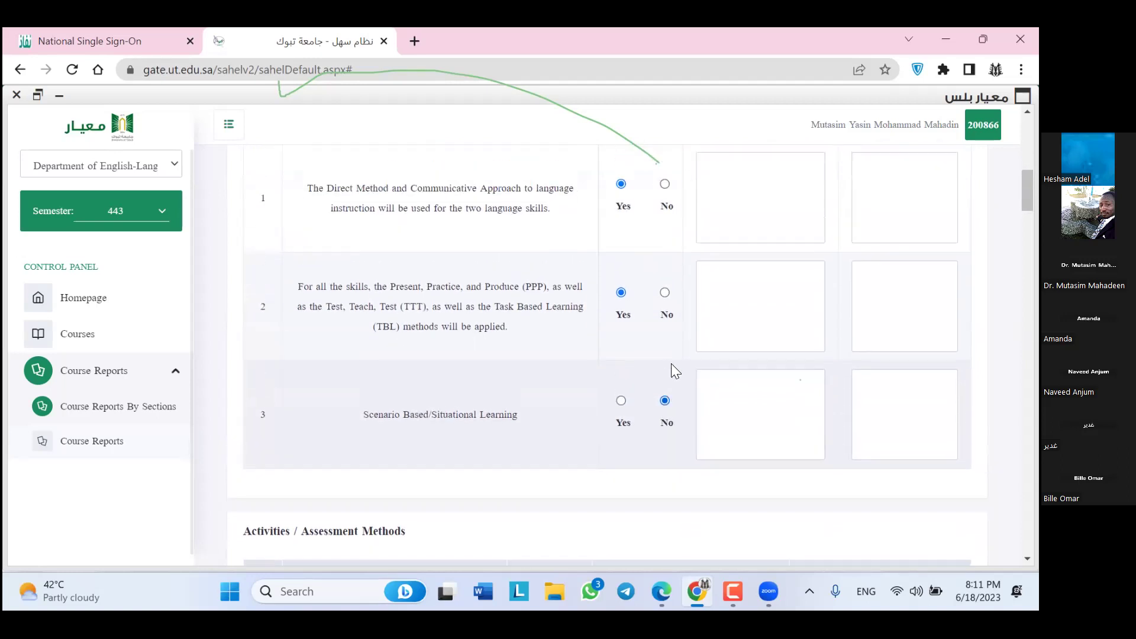
{"action": "scroll", "coordinate": [667, 330], "scroll_direction": "down", "scroll_amount": 2}
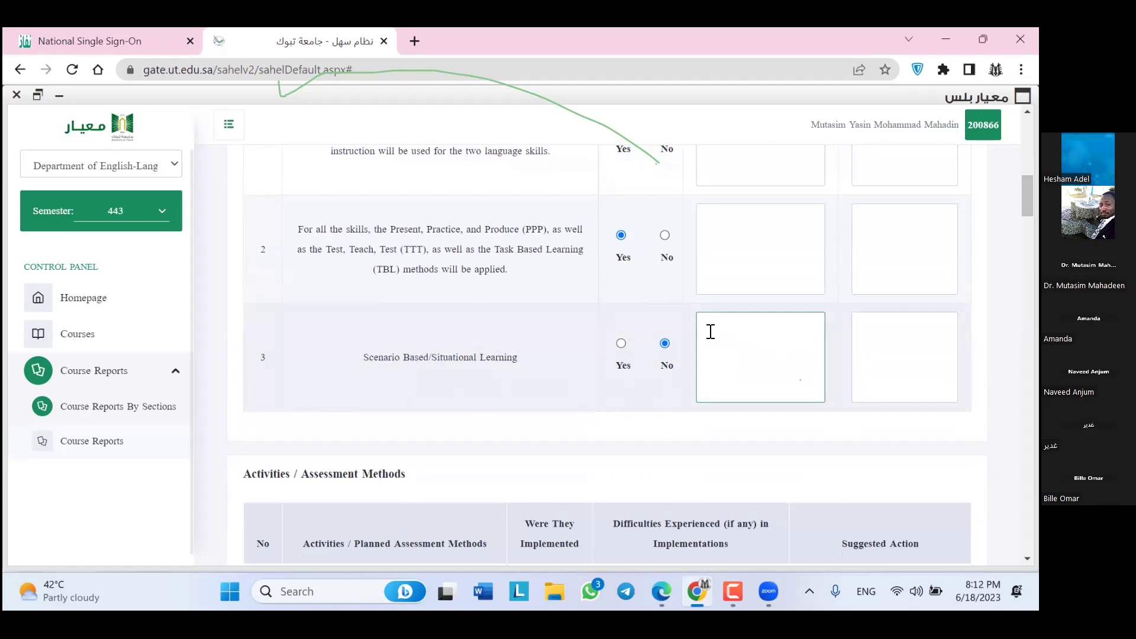
{"action": "scroll", "coordinate": [729, 355], "scroll_direction": "up", "scroll_amount": 5}
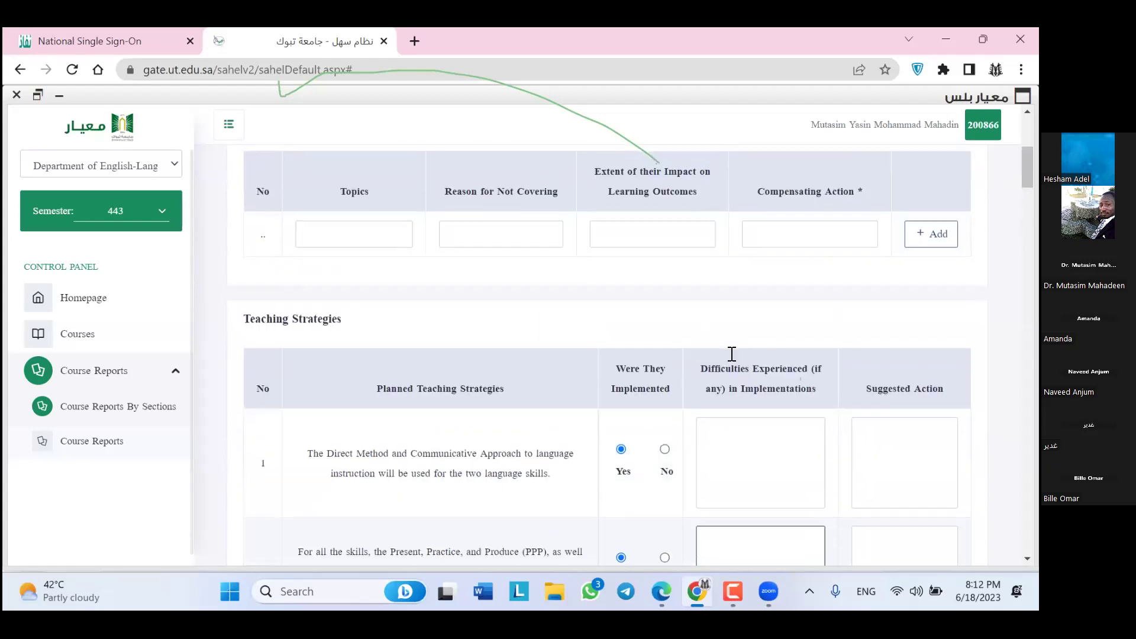
{"action": "scroll", "coordinate": [729, 352], "scroll_direction": "down", "scroll_amount": 4}
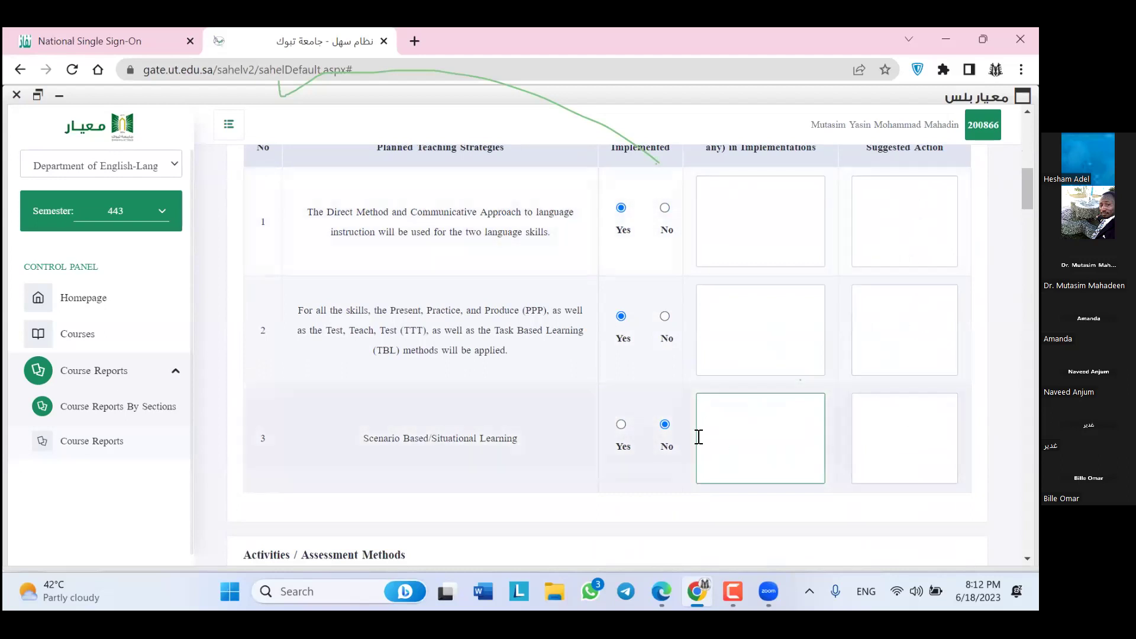
{"action": "left_click", "coordinate": [620, 424]}
Step: Scroll through the draft report to the Activities / Assessment Methods table
{"action": "scroll", "coordinate": [474, 355], "scroll_direction": "up", "scroll_amount": 3}
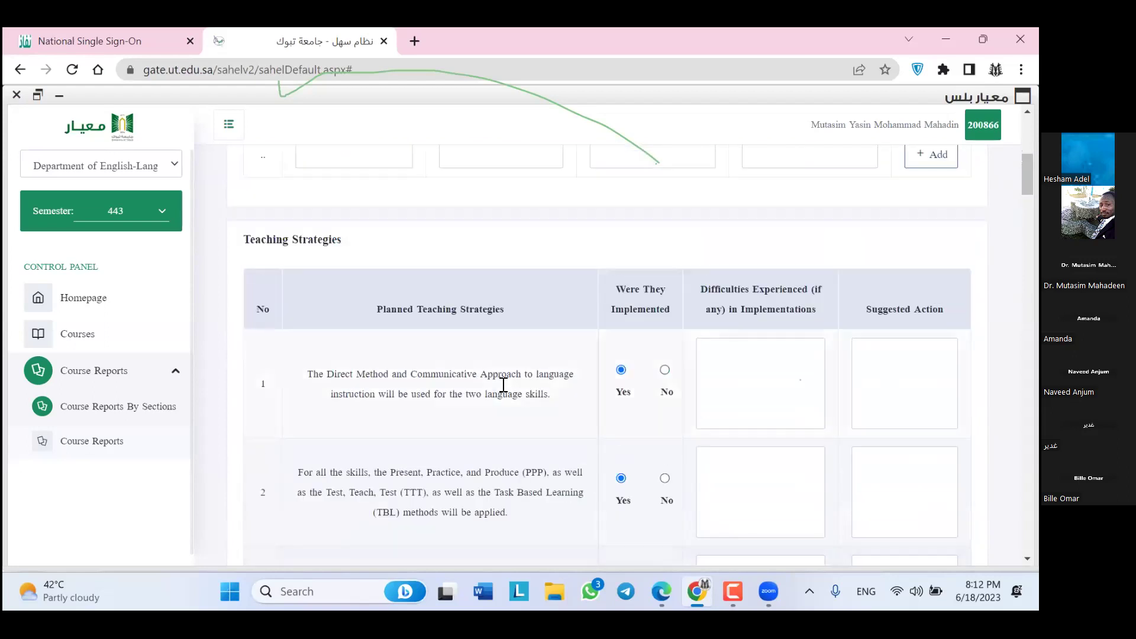
{"action": "scroll", "coordinate": [366, 303], "scroll_direction": "down", "scroll_amount": 10}
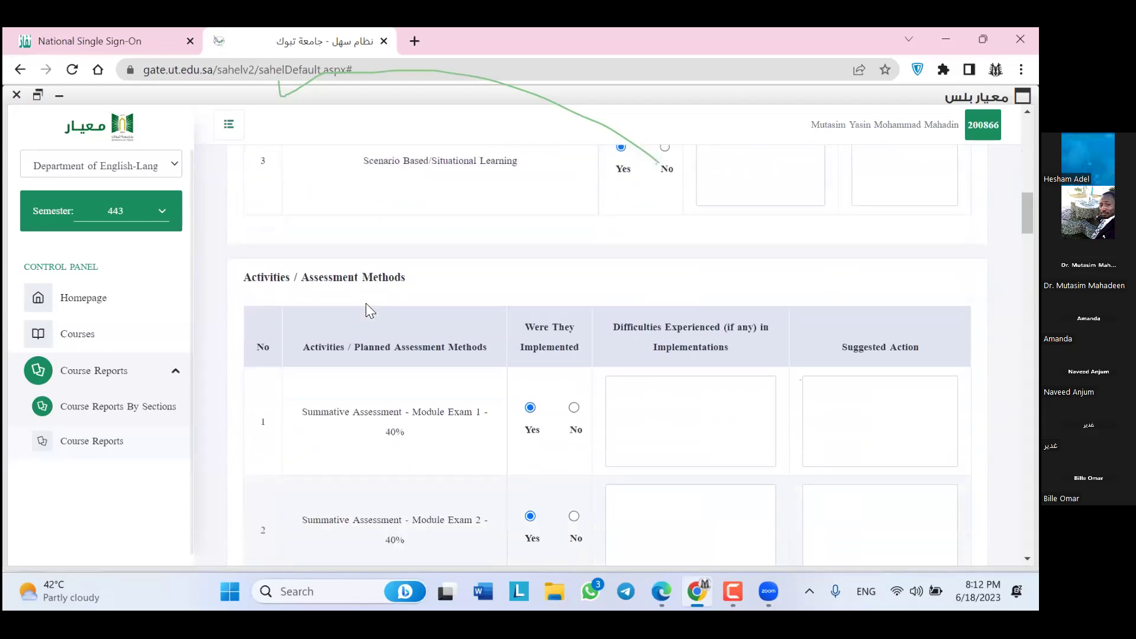
{"action": "scroll", "coordinate": [419, 346], "scroll_direction": "up", "scroll_amount": 1}
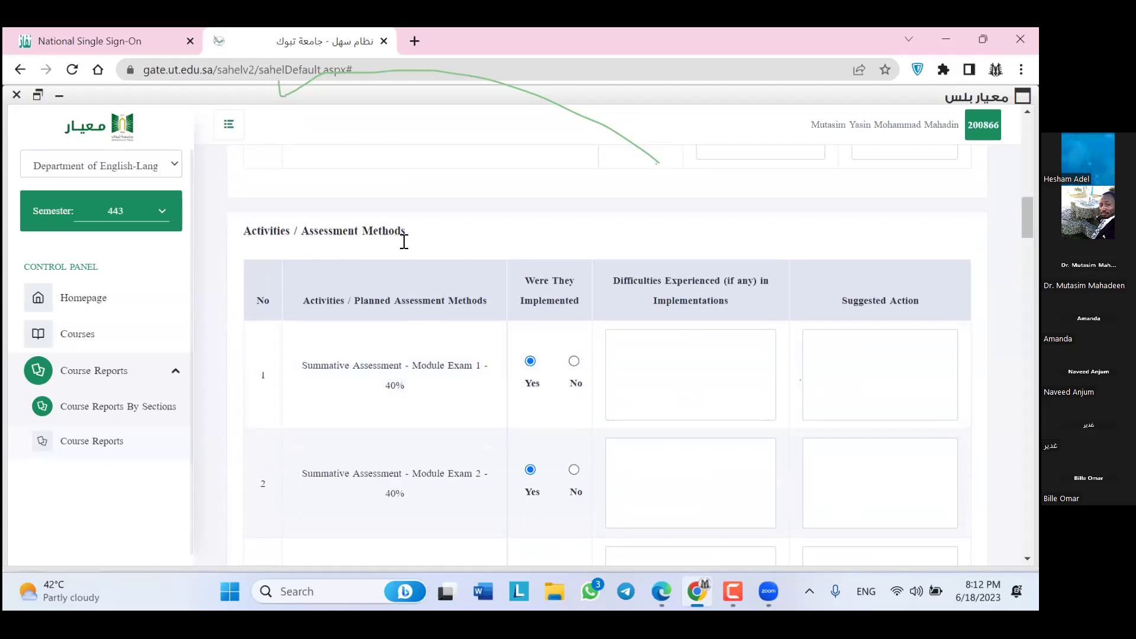
{"action": "scroll", "coordinate": [419, 275], "scroll_direction": "up", "scroll_amount": 1}
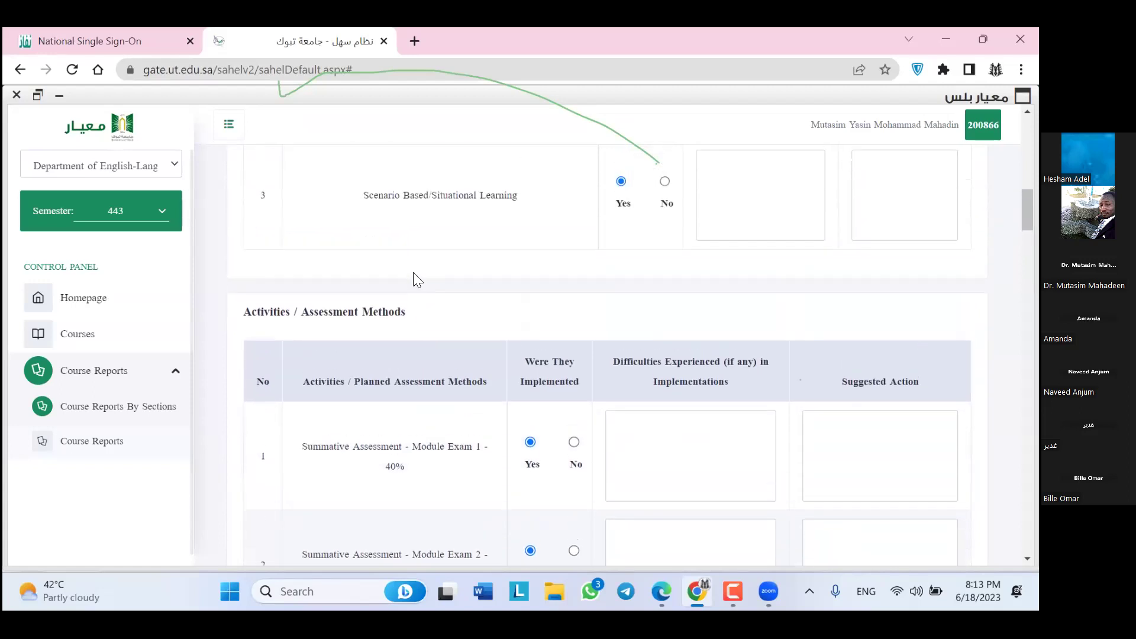
{"action": "scroll", "coordinate": [414, 298], "scroll_direction": "down", "scroll_amount": 1}
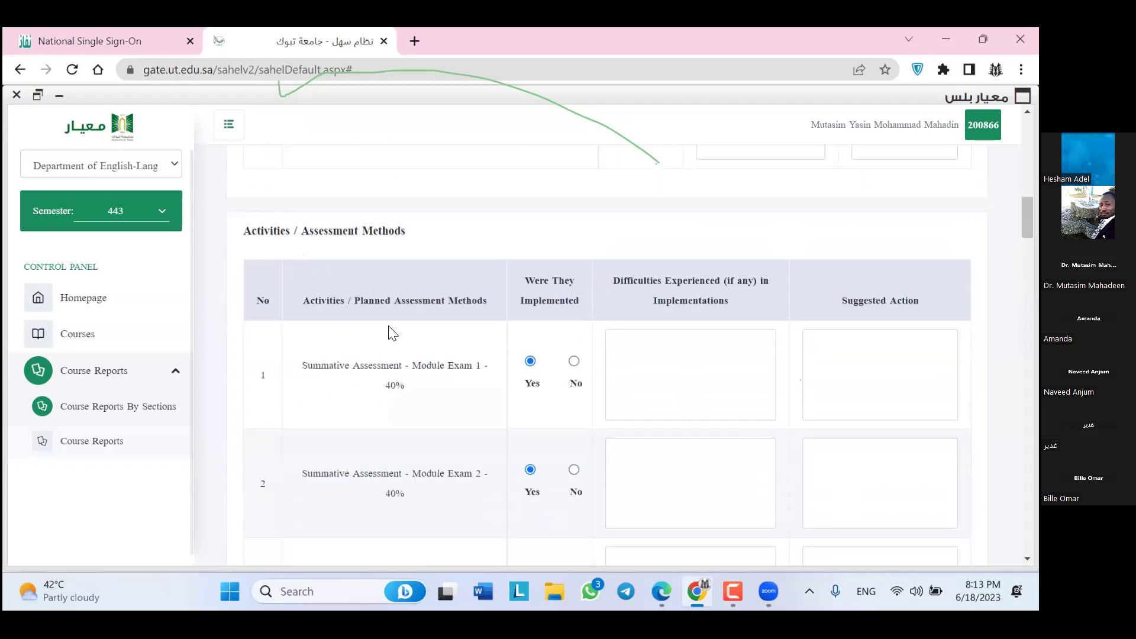
{"action": "scroll", "coordinate": [381, 302], "scroll_direction": "down", "scroll_amount": 1}
{"action": "scroll", "coordinate": [381, 302], "scroll_direction": "down", "scroll_amount": 1}
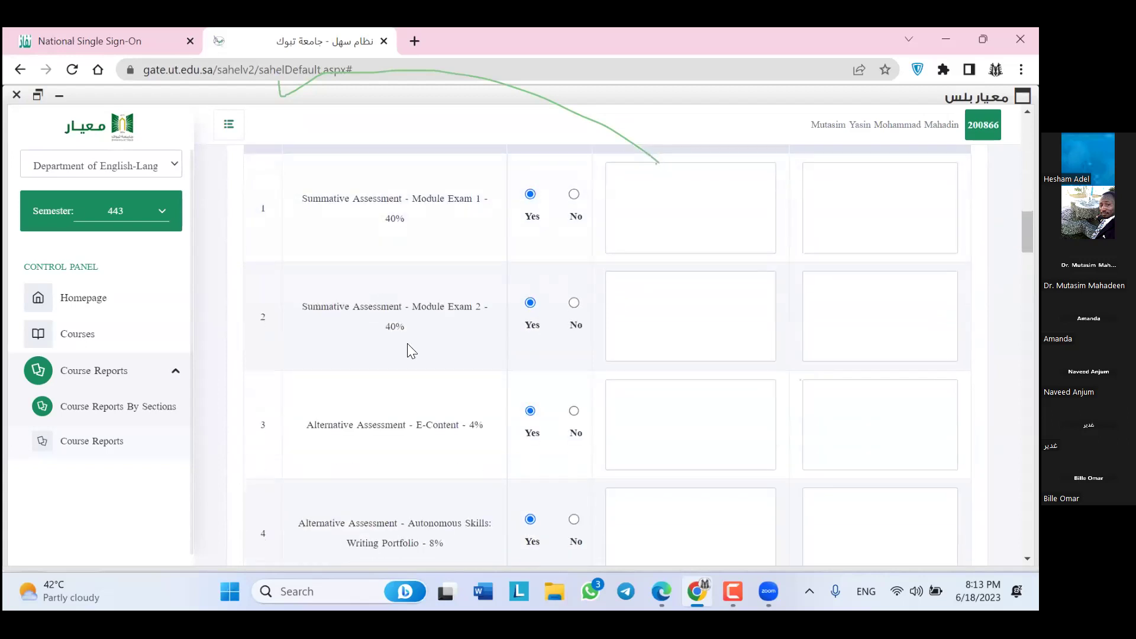
{"action": "scroll", "coordinate": [407, 343], "scroll_direction": "down", "scroll_amount": 1}
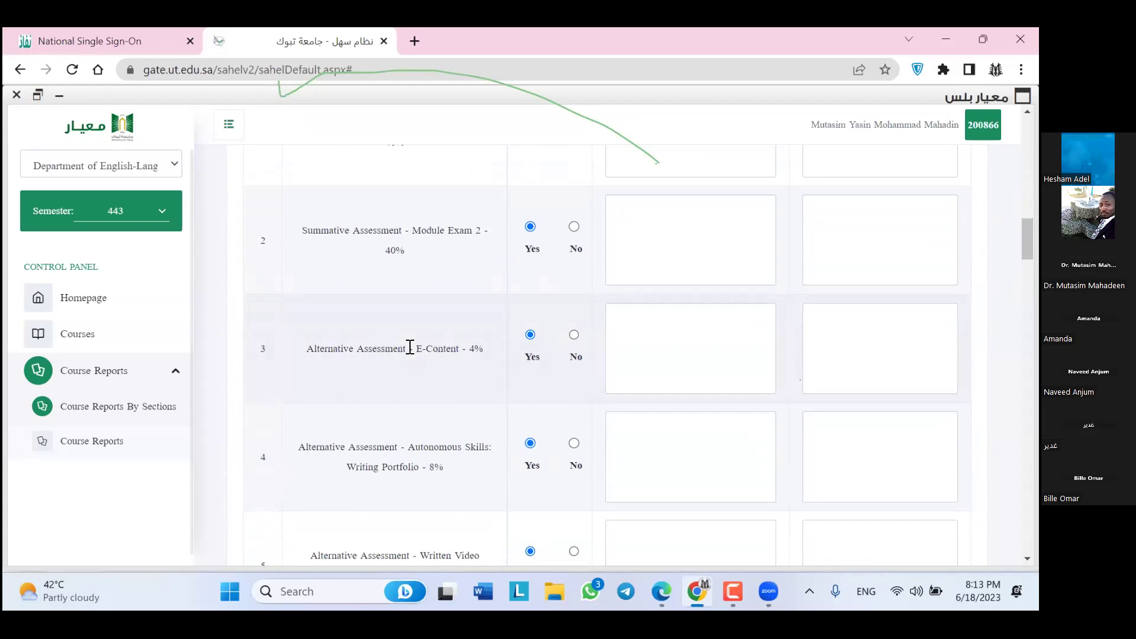
{"action": "scroll", "coordinate": [408, 346], "scroll_direction": "up", "scroll_amount": 2}
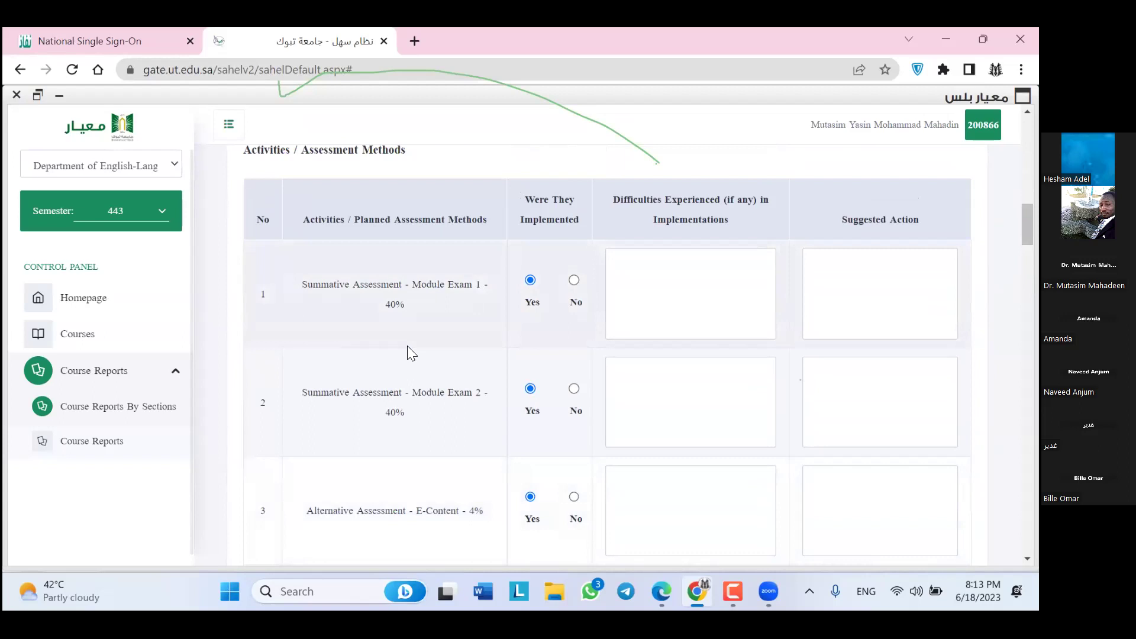
{"action": "scroll", "coordinate": [407, 349], "scroll_direction": "down", "scroll_amount": 2}
{"action": "scroll", "coordinate": [410, 346], "scroll_direction": "up", "scroll_amount": 3}
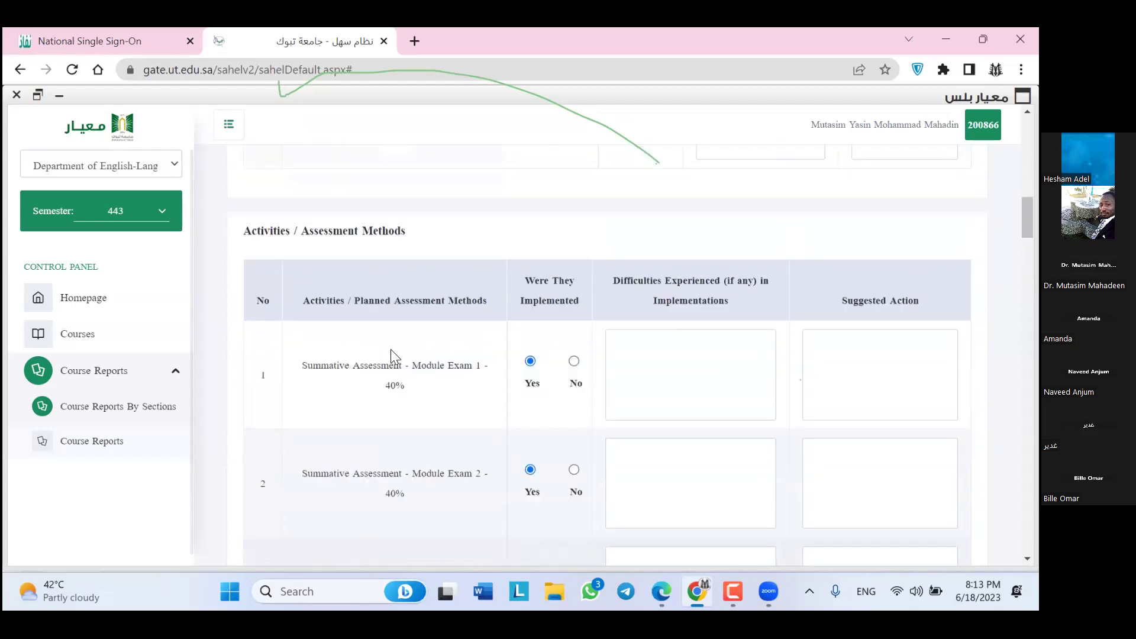
{"action": "scroll", "coordinate": [311, 348], "scroll_direction": "down", "scroll_amount": 1}
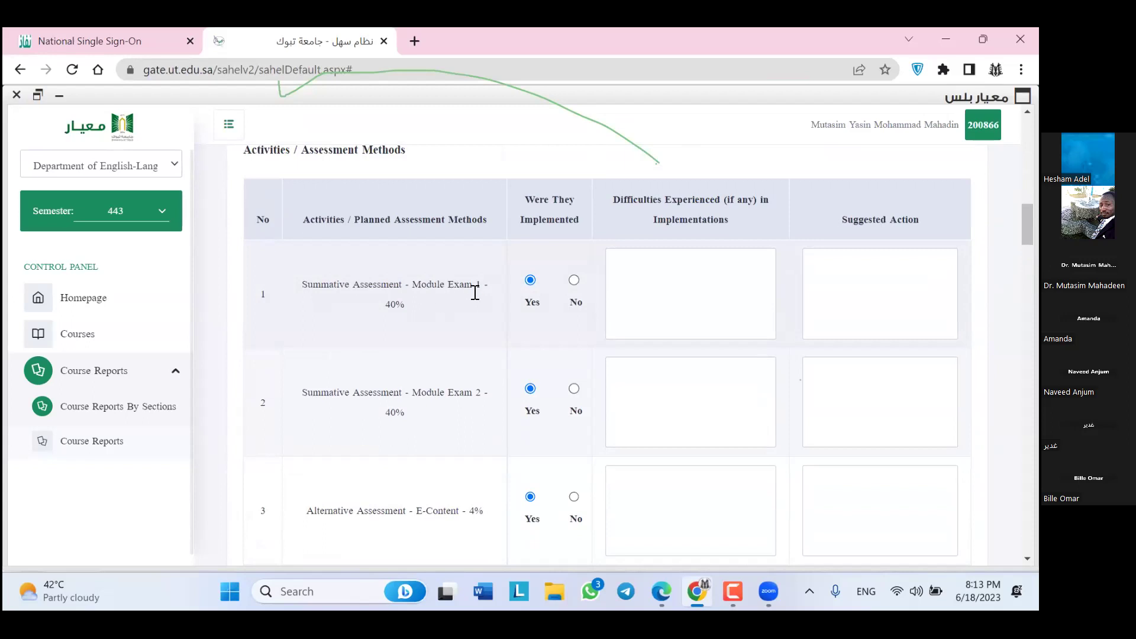
{"action": "scroll", "coordinate": [407, 303], "scroll_direction": "down", "scroll_amount": 4}
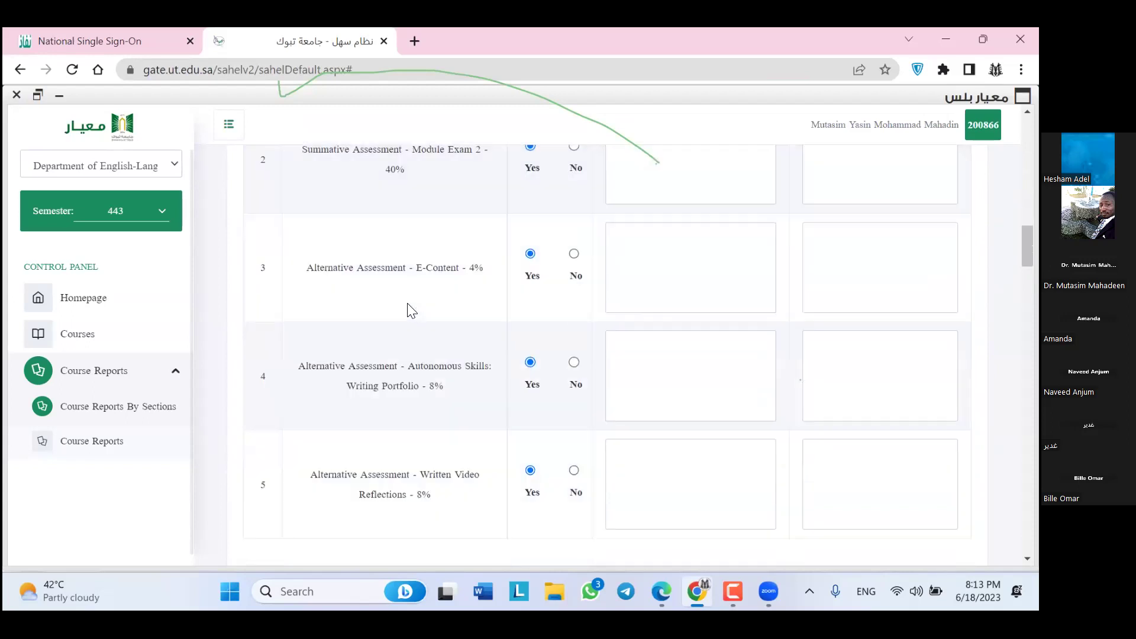
{"action": "scroll", "coordinate": [412, 364], "scroll_direction": "up", "scroll_amount": 3}
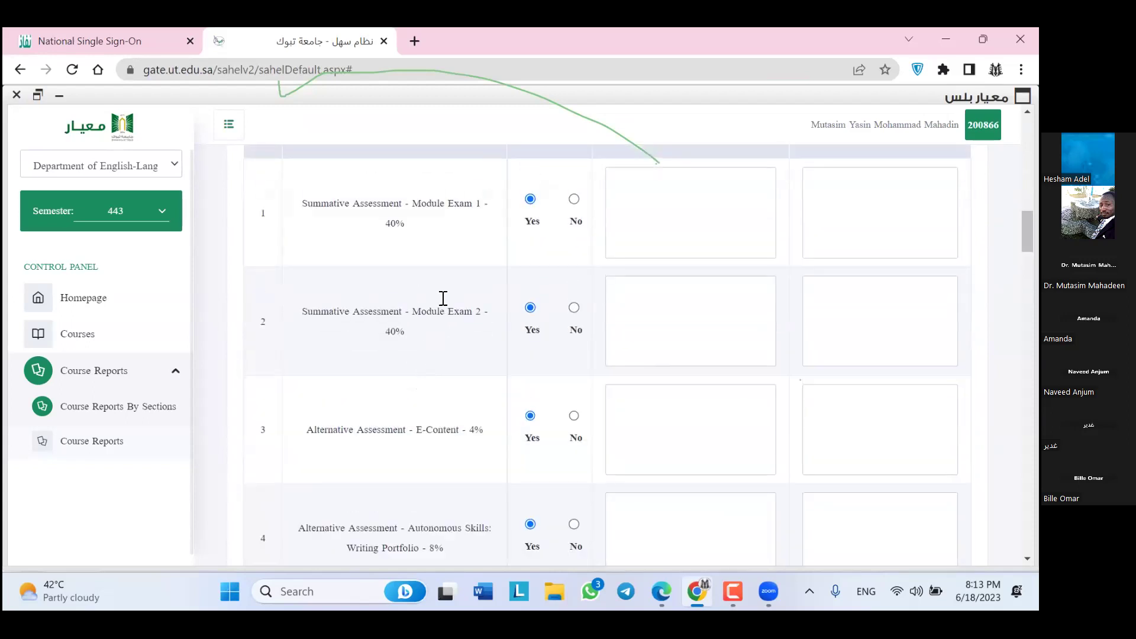
{"action": "scroll", "coordinate": [449, 299], "scroll_direction": "up", "scroll_amount": 3}
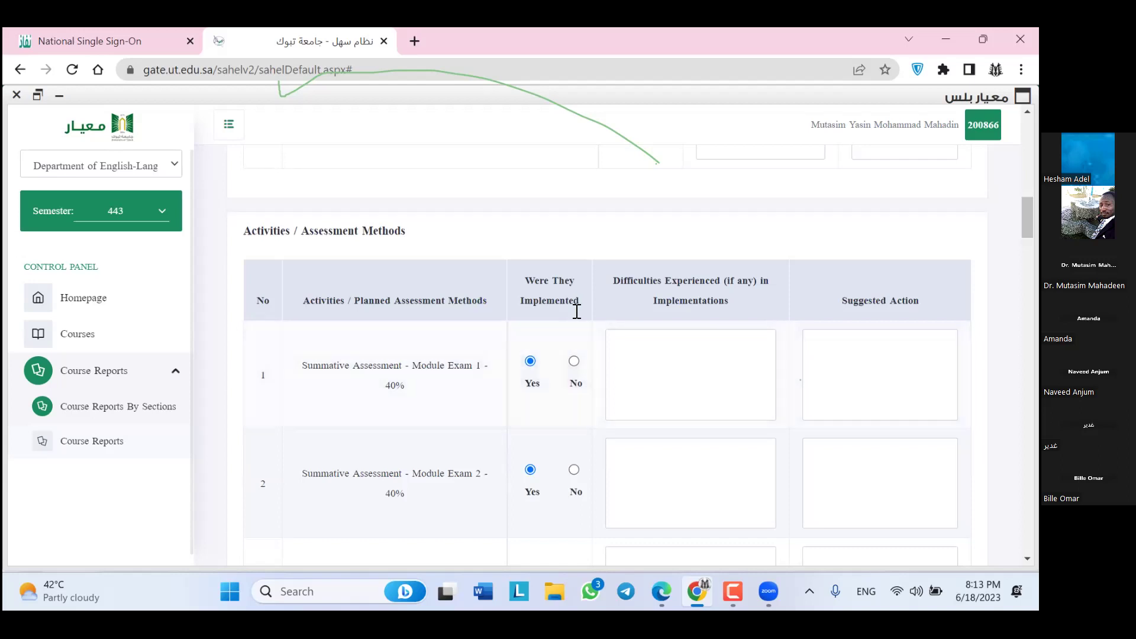
Step: Toggle Module Exam 1 to not implemented and back, then select its Difficulties and Suggested Action fields
{"action": "left_click", "coordinate": [575, 360]}
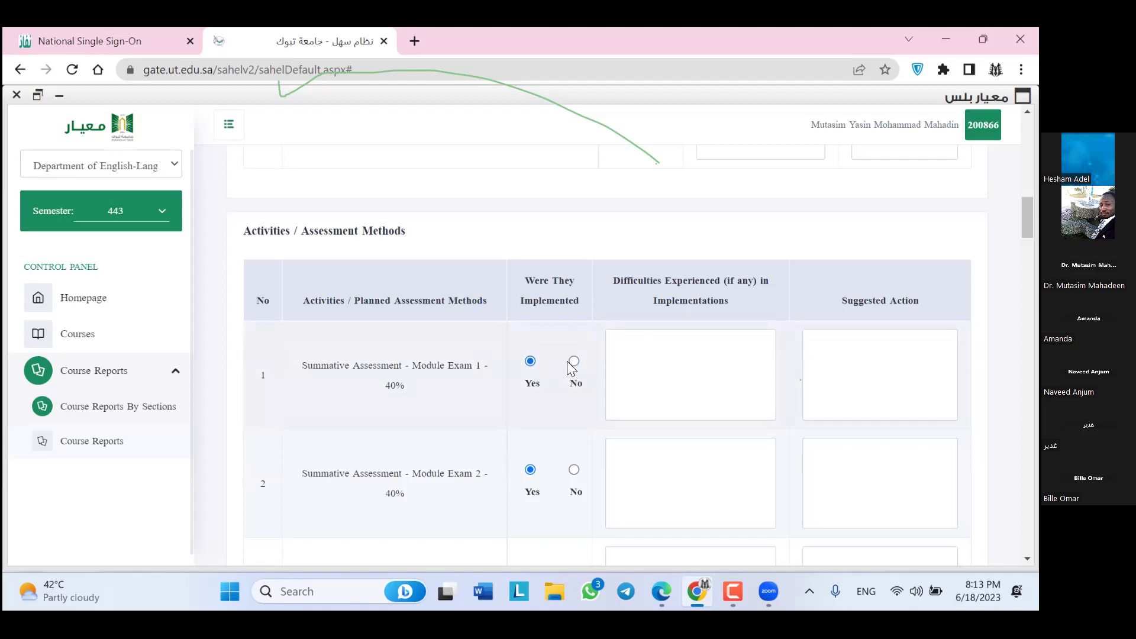
{"action": "left_click", "coordinate": [530, 362]}
{"action": "left_click", "coordinate": [627, 367]}
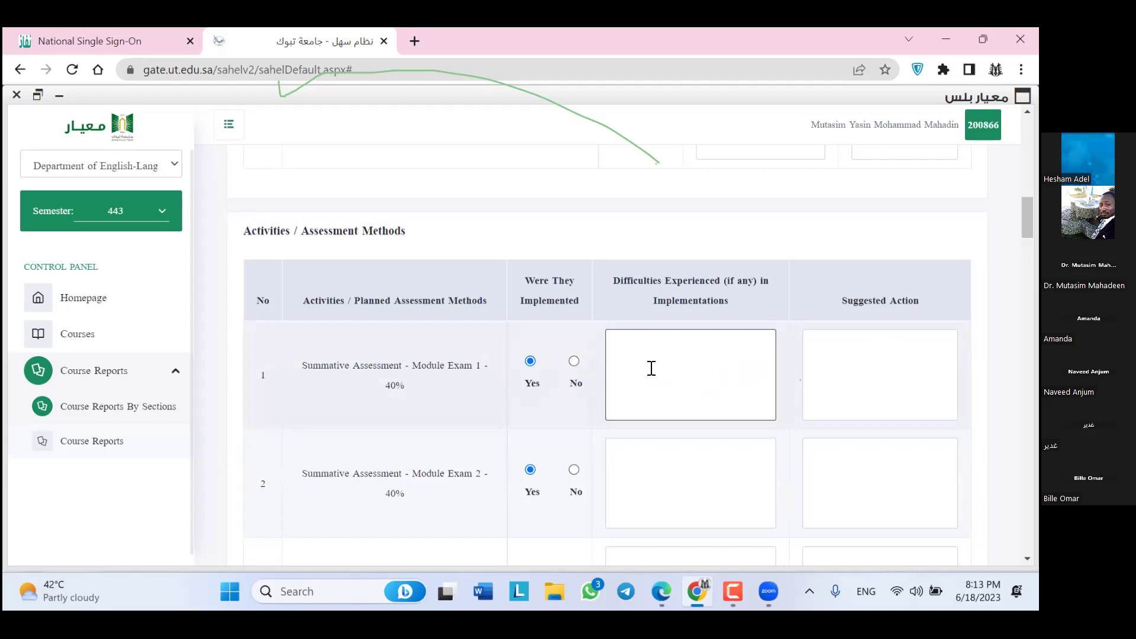
{"action": "scroll", "coordinate": [628, 356], "scroll_direction": "down", "scroll_amount": 1}
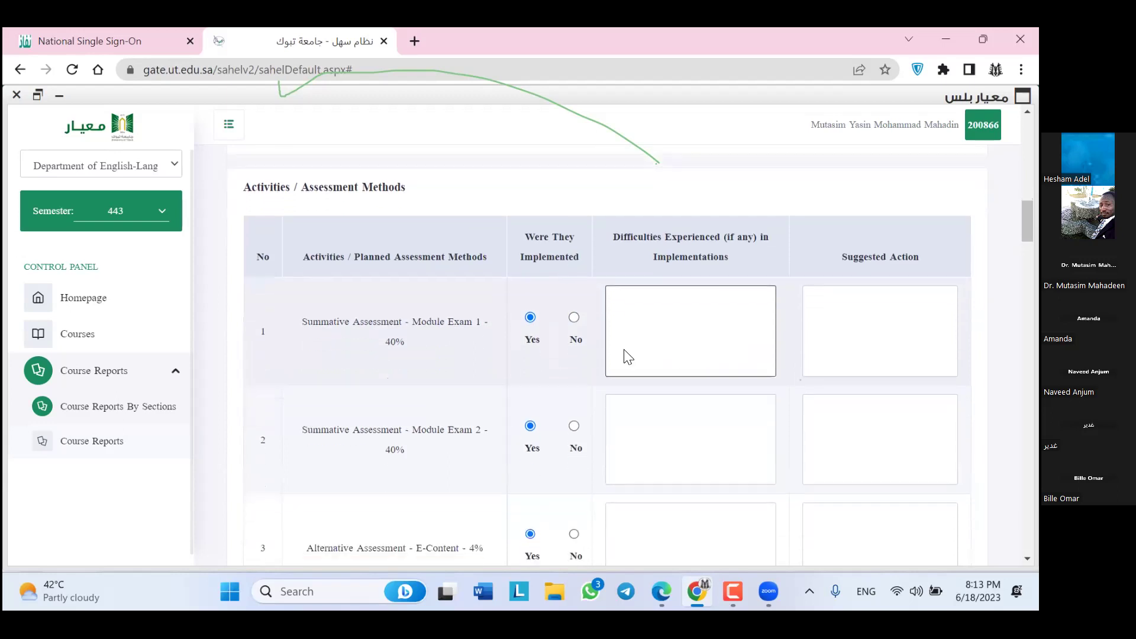
{"action": "scroll", "coordinate": [628, 356], "scroll_direction": "down", "scroll_amount": 1}
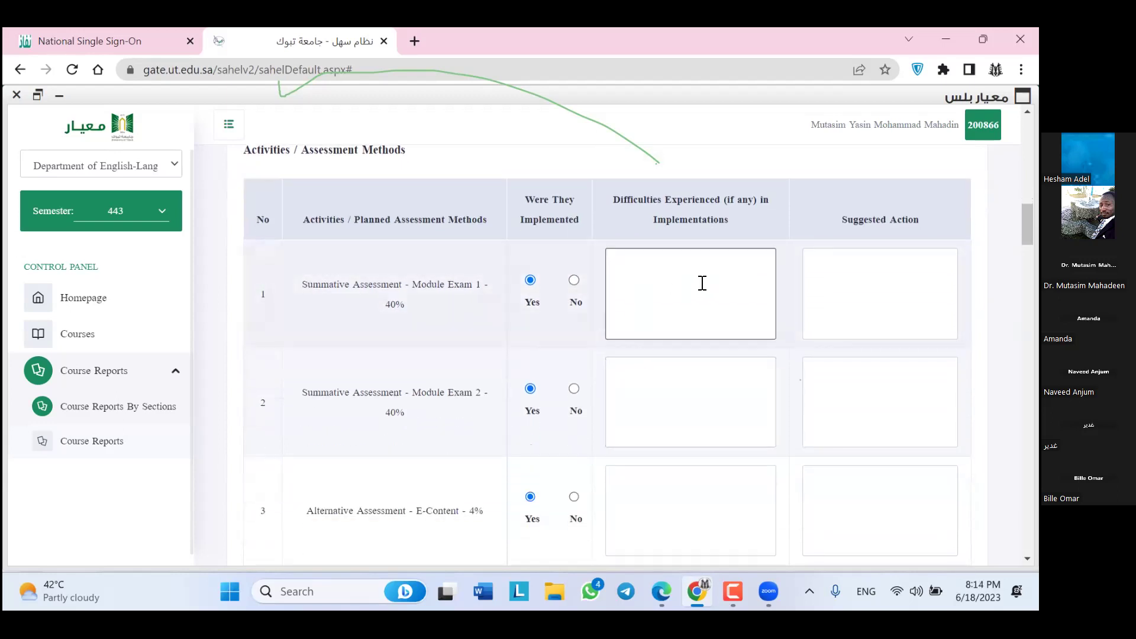
{"action": "left_click", "coordinate": [844, 277]}
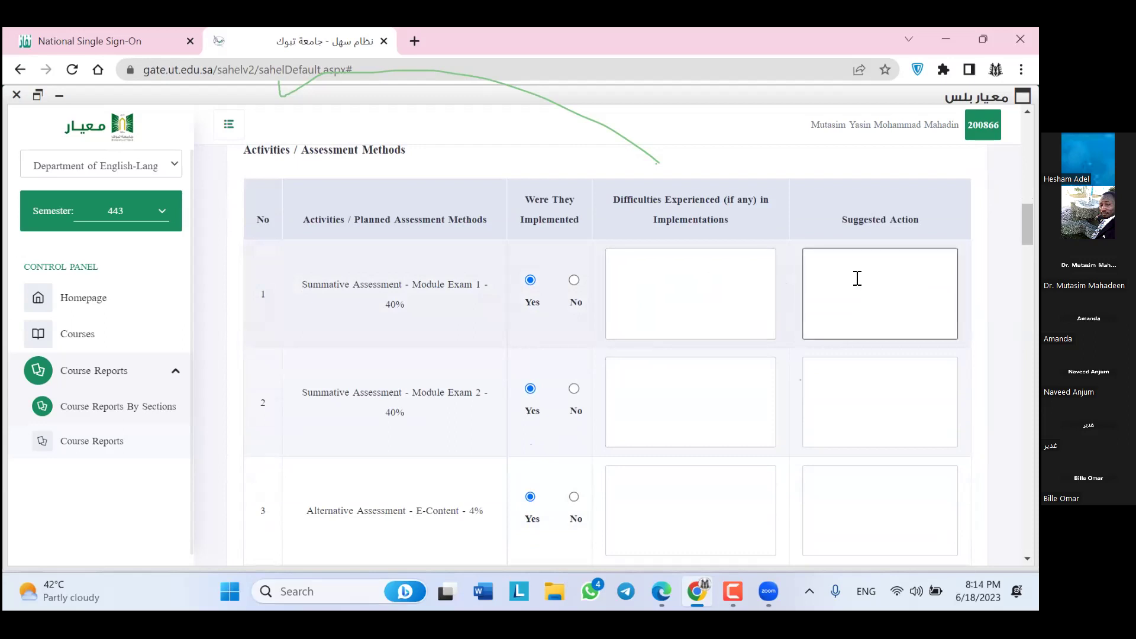
{"action": "scroll", "coordinate": [869, 290], "scroll_direction": "up", "scroll_amount": 5}
{"action": "scroll", "coordinate": [876, 296], "scroll_direction": "up", "scroll_amount": 2}
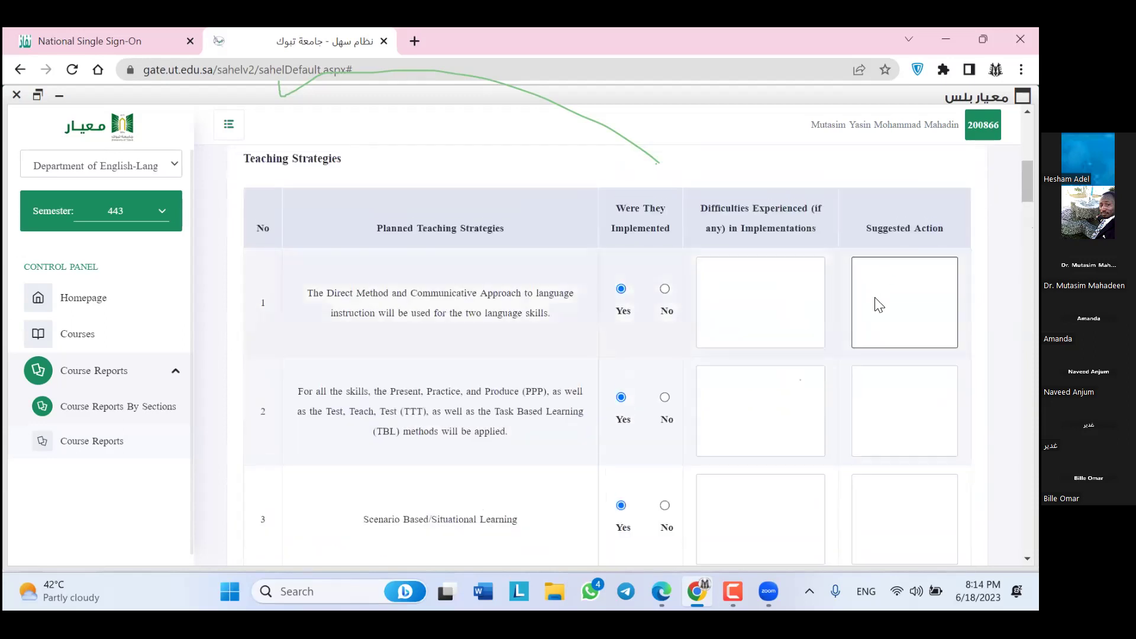
{"action": "scroll", "coordinate": [865, 349], "scroll_direction": "down", "scroll_amount": 6}
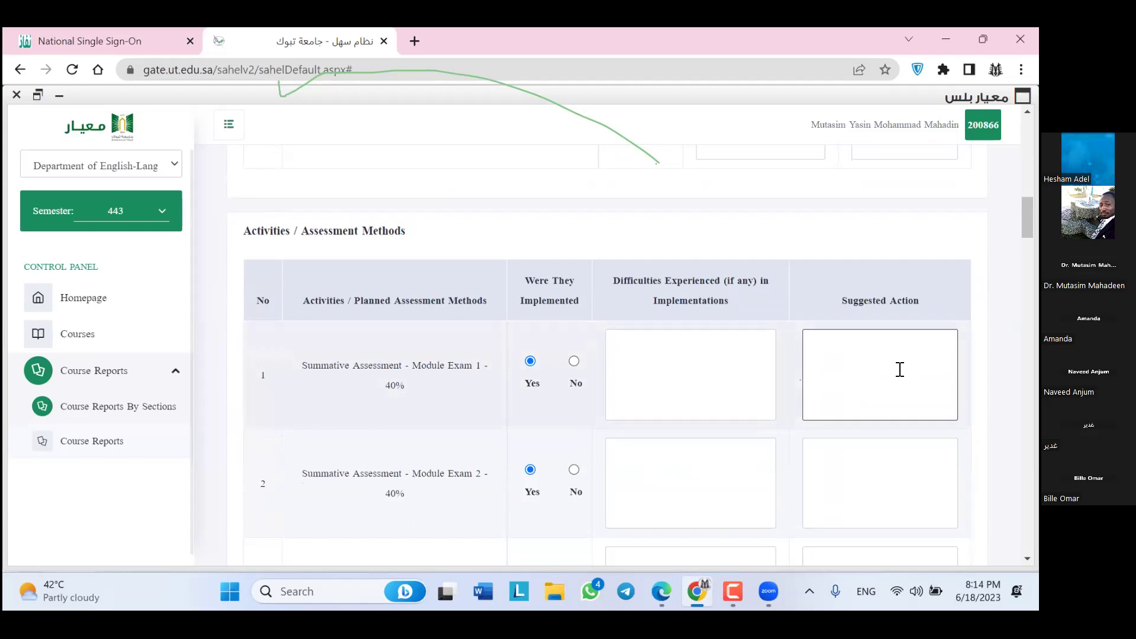
{"action": "scroll", "coordinate": [900, 369], "scroll_direction": "down", "scroll_amount": 3}
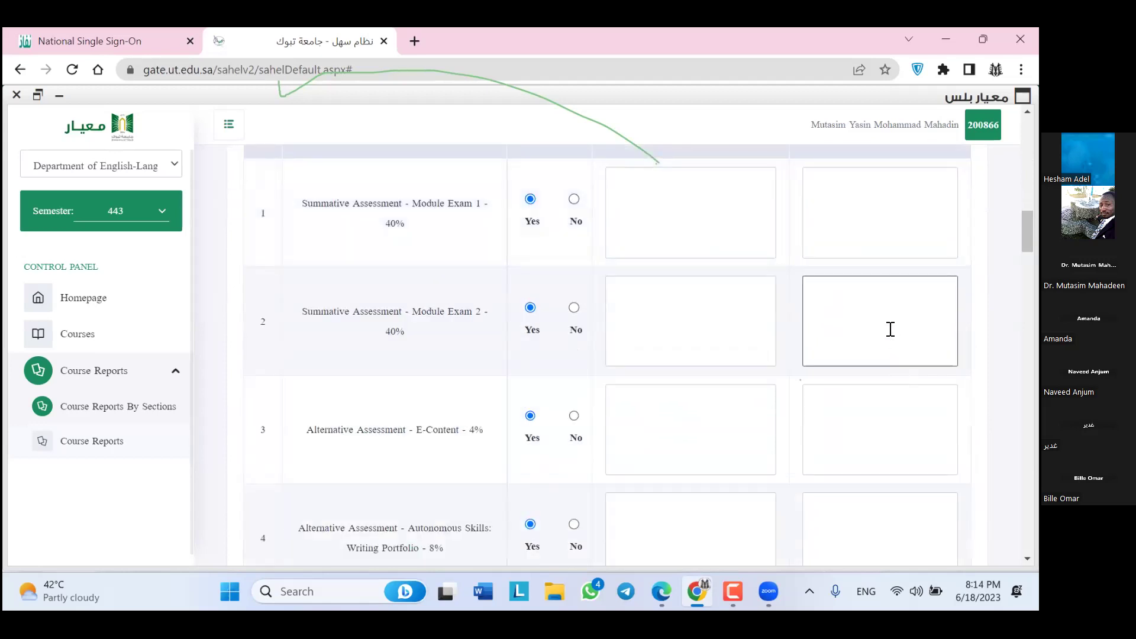
{"action": "scroll", "coordinate": [854, 247], "scroll_direction": "up", "scroll_amount": 3}
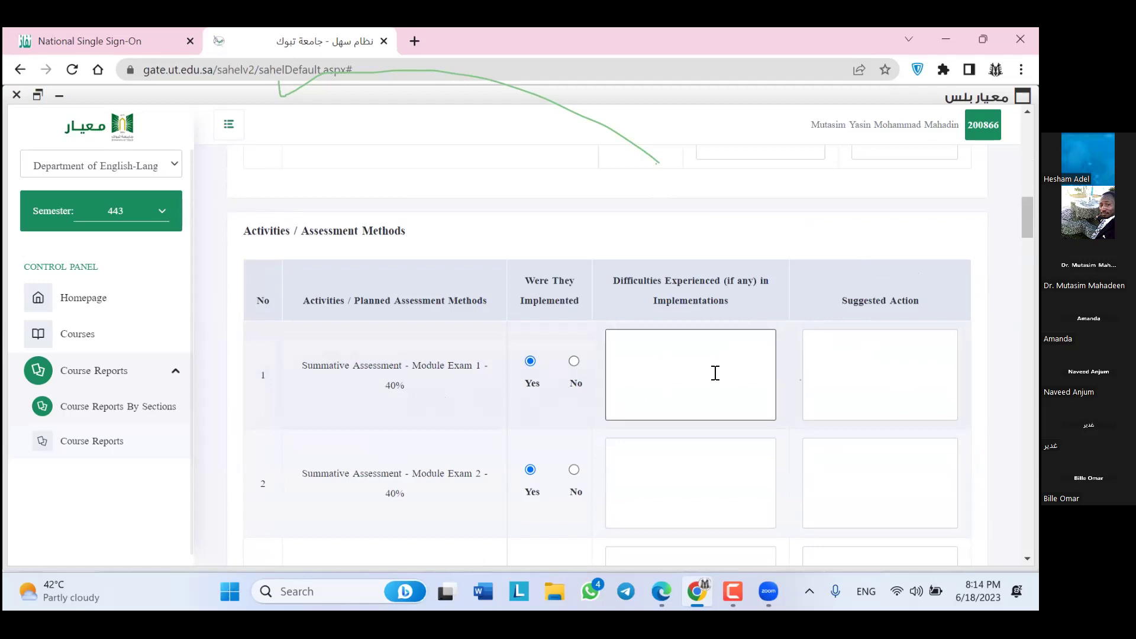
{"action": "scroll", "coordinate": [713, 375], "scroll_direction": "down", "scroll_amount": 4}
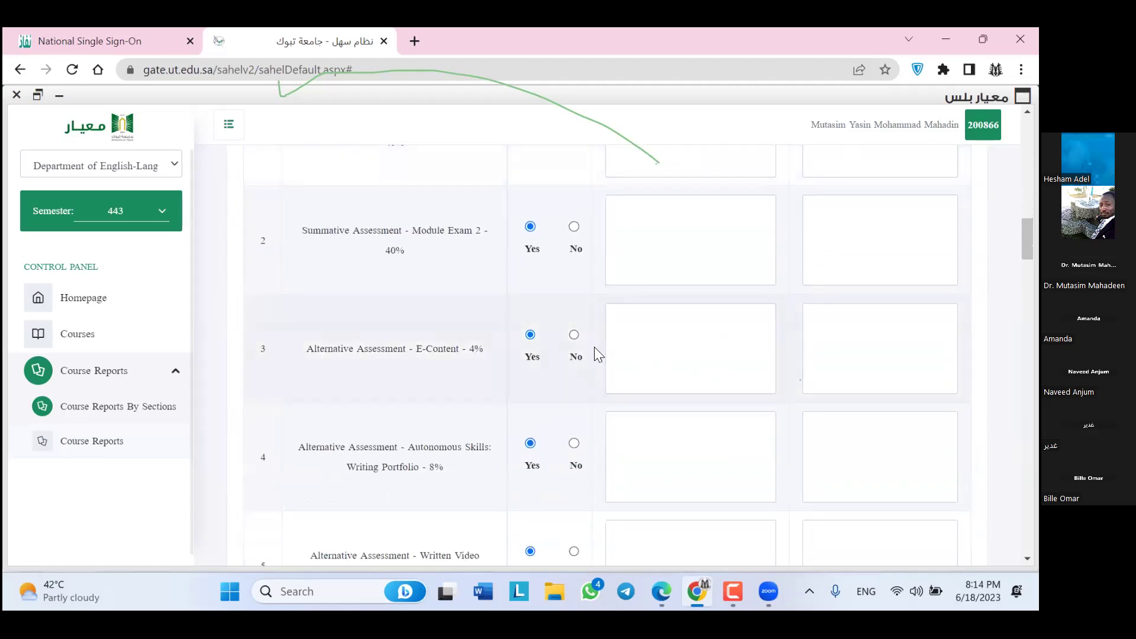
{"action": "scroll", "coordinate": [459, 376], "scroll_direction": "down", "scroll_amount": 1}
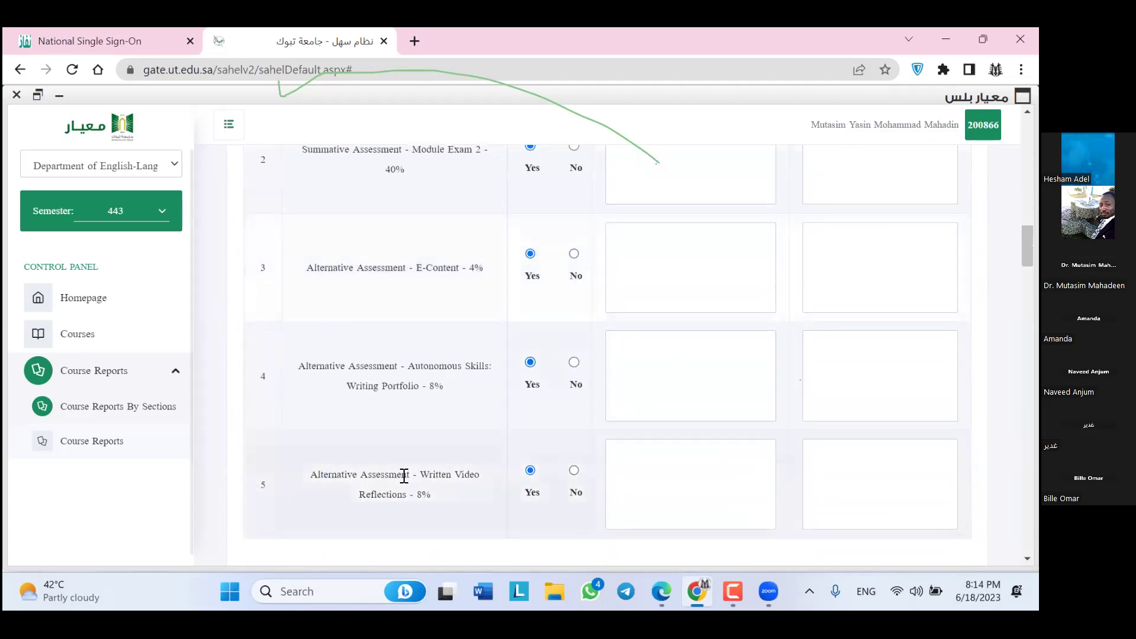
Step: Set Written Video Reflections - 8% to No under Were They Implemented
{"action": "left_click", "coordinate": [574, 471]}
{"action": "left_click", "coordinate": [651, 444]}
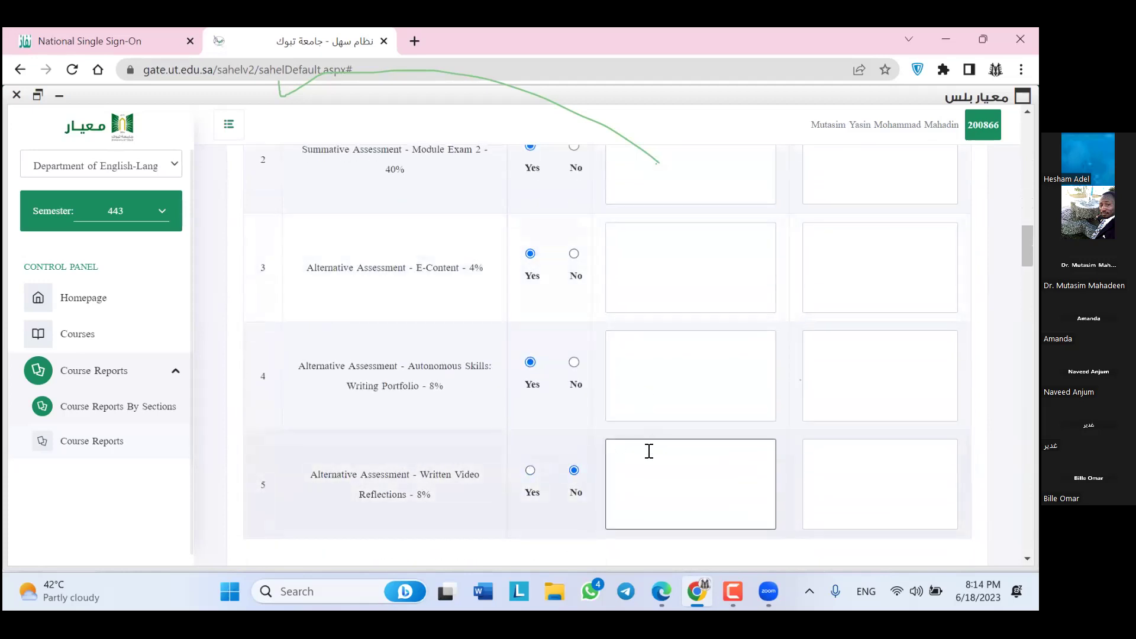
{"action": "scroll", "coordinate": [656, 450], "scroll_direction": "up", "scroll_amount": 1}
{"action": "scroll", "coordinate": [663, 414], "scroll_direction": "up", "scroll_amount": 3}
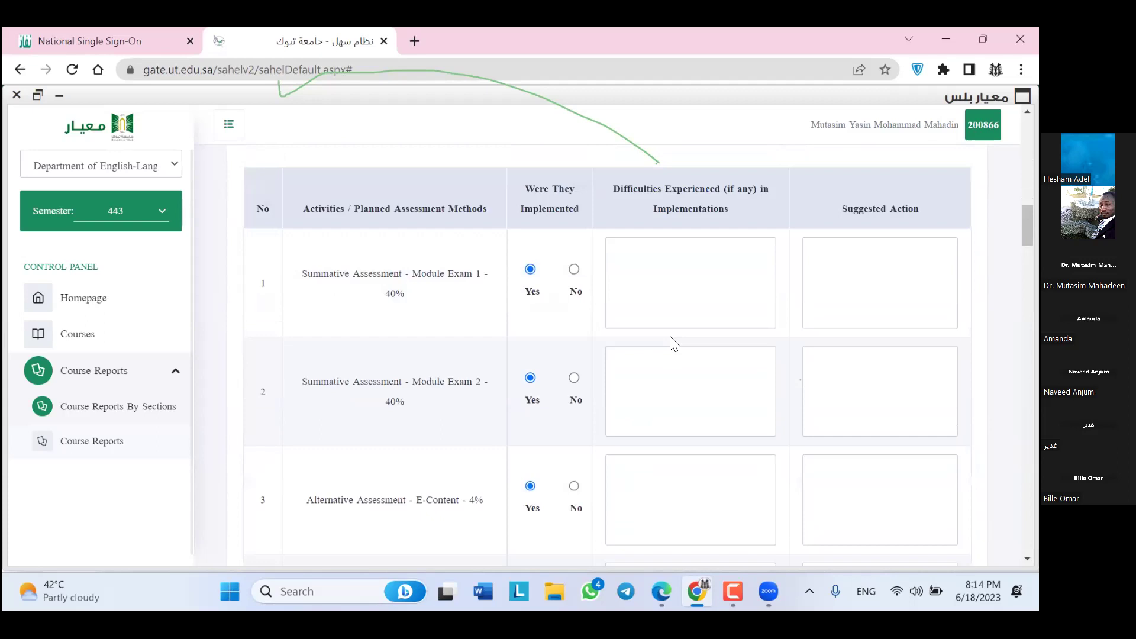
{"action": "scroll", "coordinate": [657, 462], "scroll_direction": "down", "scroll_amount": 4}
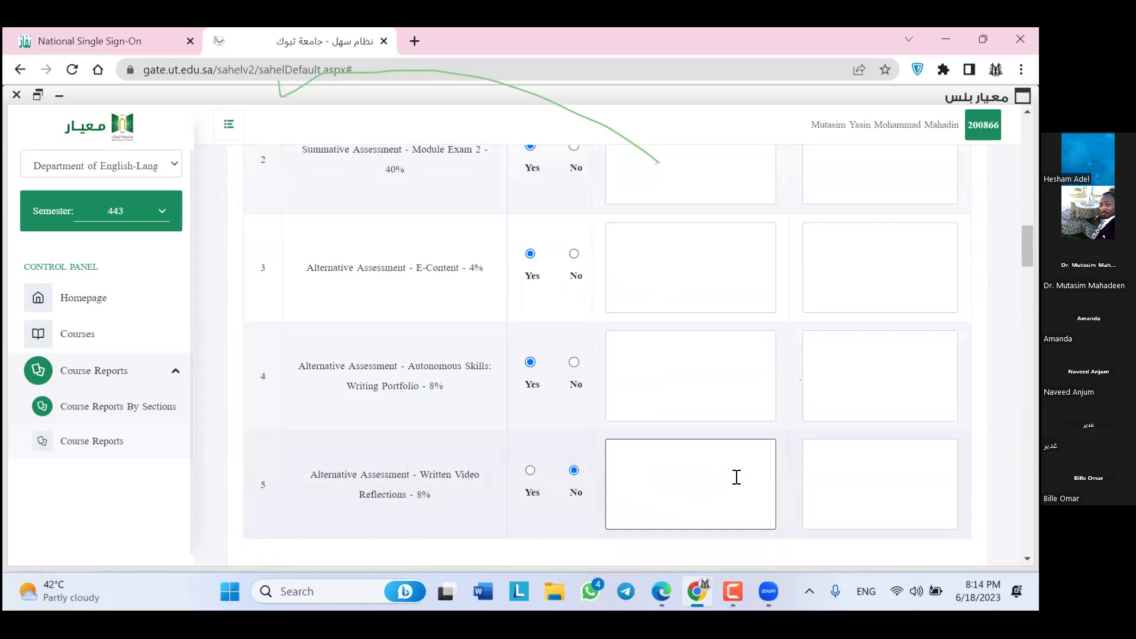
{"action": "scroll", "coordinate": [891, 438], "scroll_direction": "up", "scroll_amount": 4}
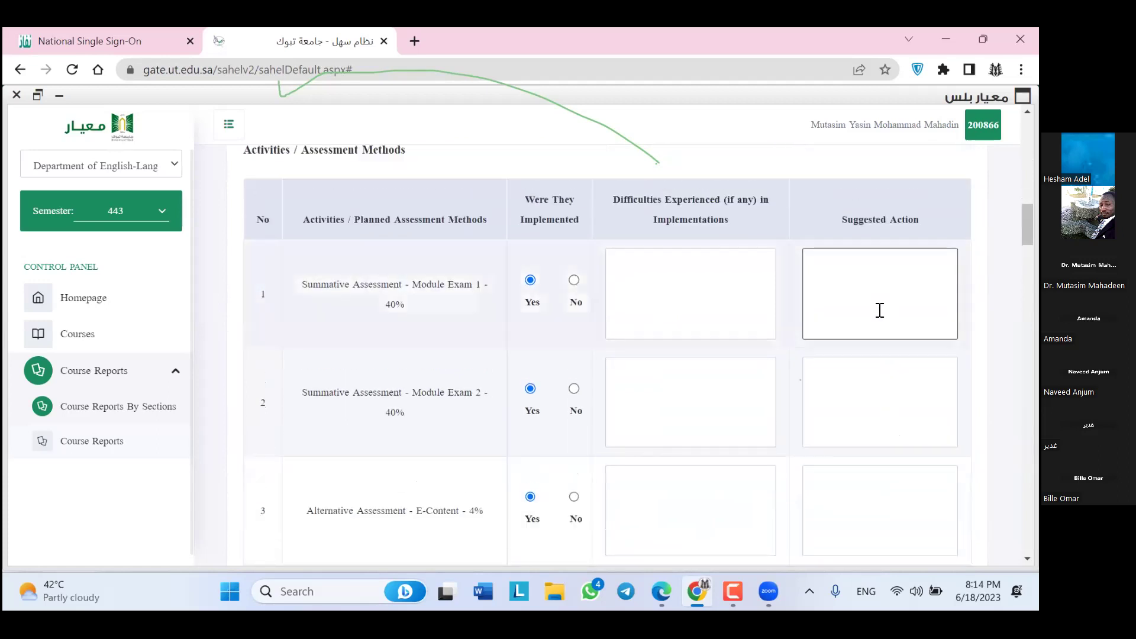
{"action": "scroll", "coordinate": [864, 413], "scroll_direction": "down", "scroll_amount": 4}
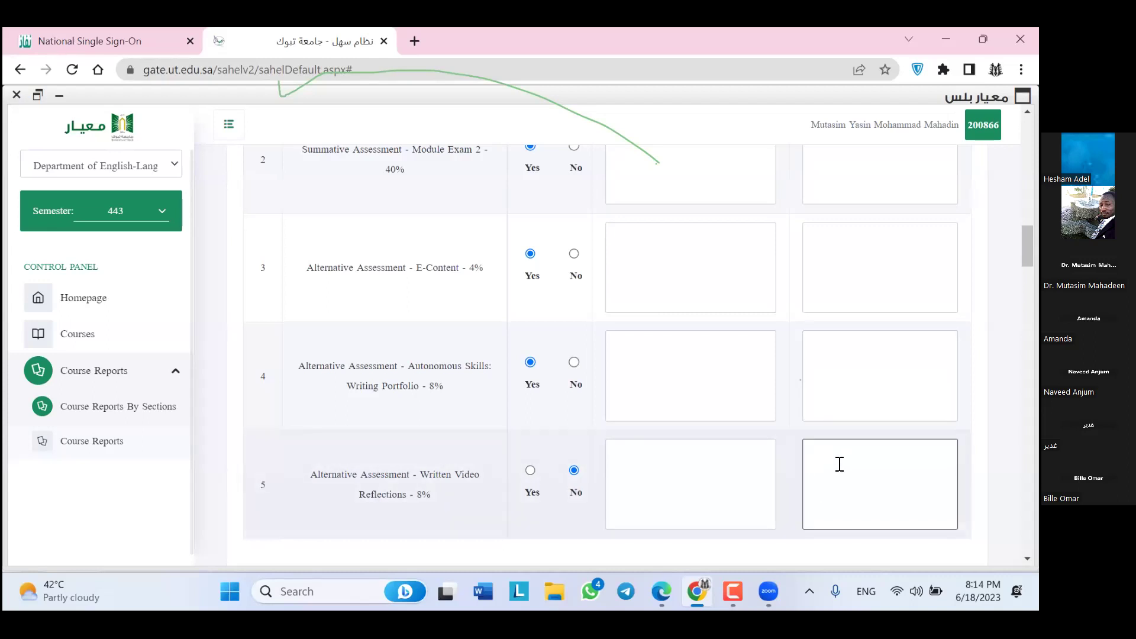
Step: Select the Difficulties boxes for Video Reflections, E-Content and Writing Portfolio, leaving them blank
{"action": "left_click", "coordinate": [643, 467]}
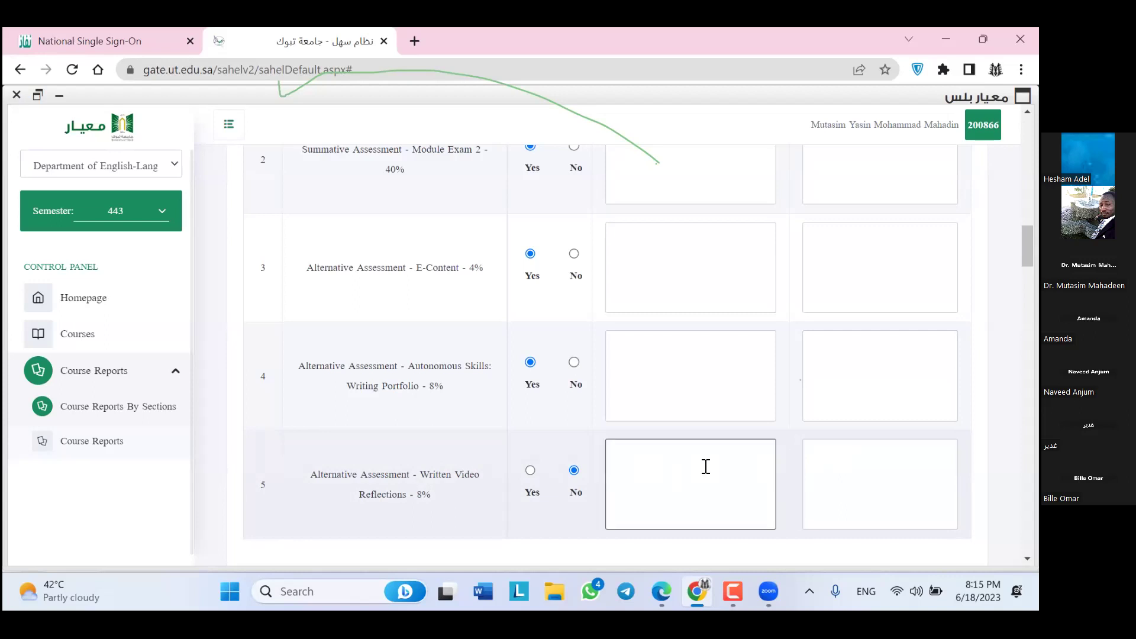
{"action": "left_click", "coordinate": [639, 288]}
{"action": "left_click", "coordinate": [681, 346]}
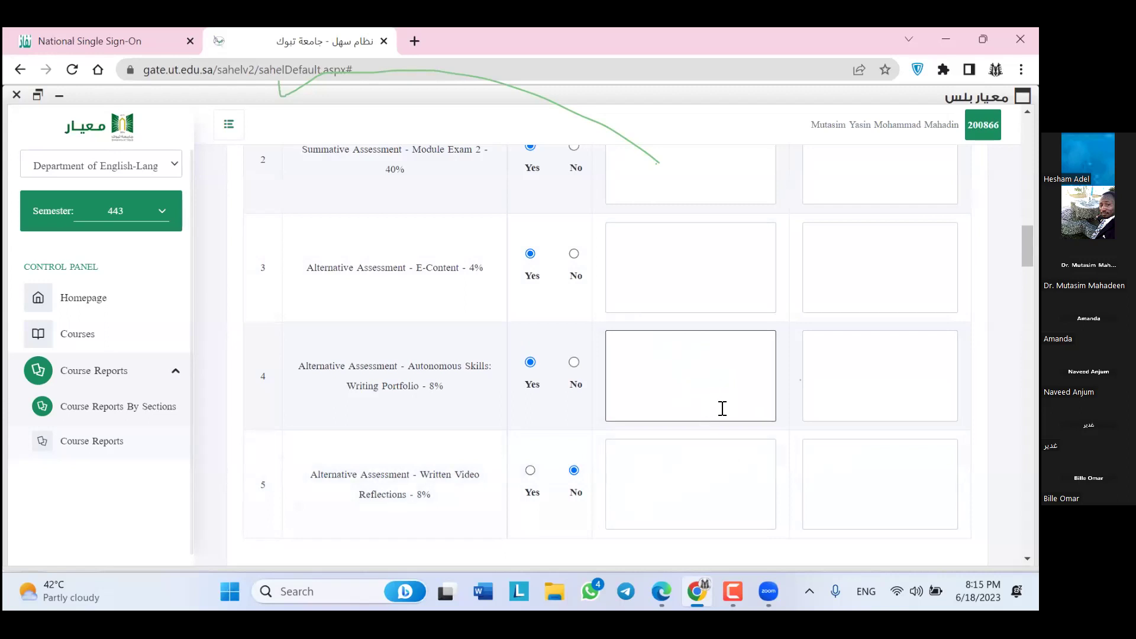
{"action": "scroll", "coordinate": [775, 448], "scroll_direction": "up", "scroll_amount": 3}
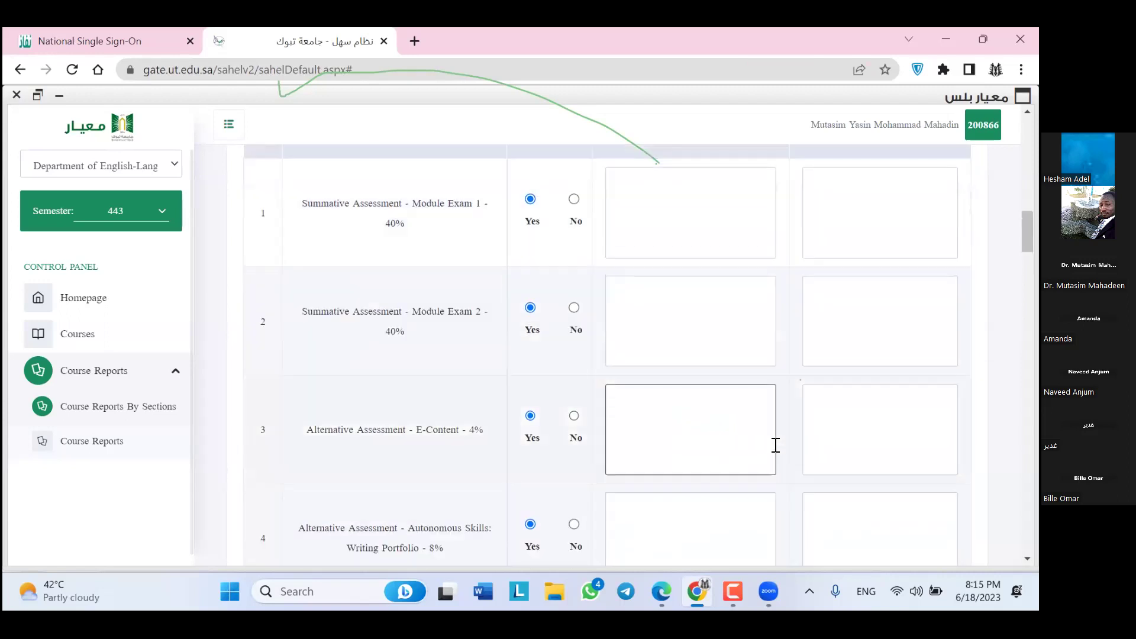
{"action": "scroll", "coordinate": [776, 448], "scroll_direction": "down", "scroll_amount": 5}
{"action": "scroll", "coordinate": [777, 451], "scroll_direction": "up", "scroll_amount": 10}
{"action": "scroll", "coordinate": [893, 376], "scroll_direction": "down", "scroll_amount": 4}
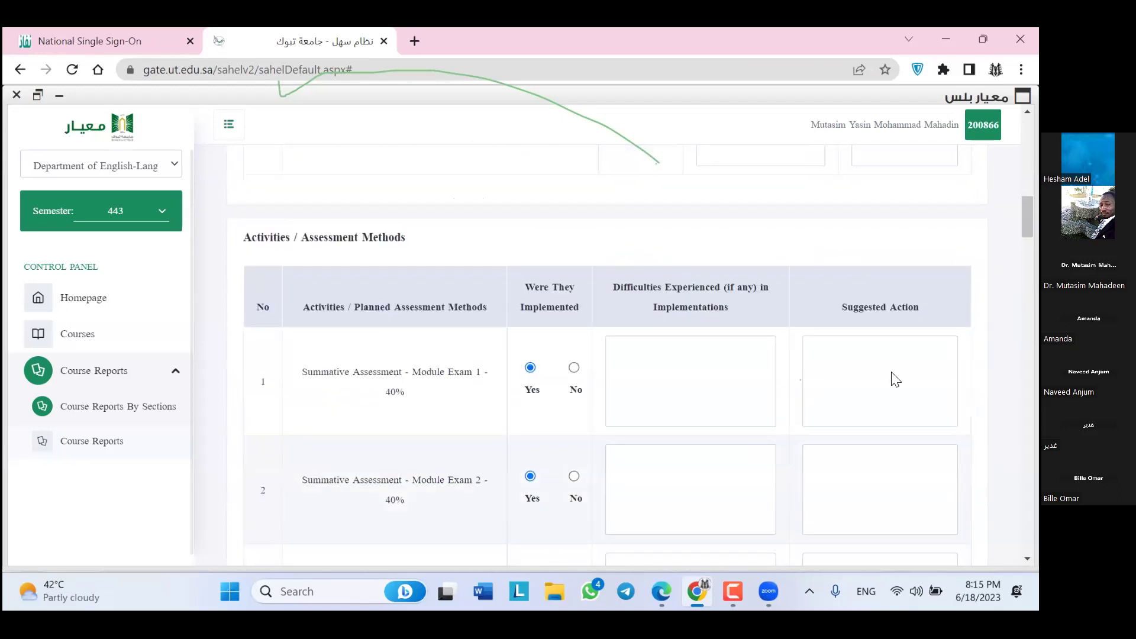
{"action": "scroll", "coordinate": [871, 373], "scroll_direction": "down", "scroll_amount": 5}
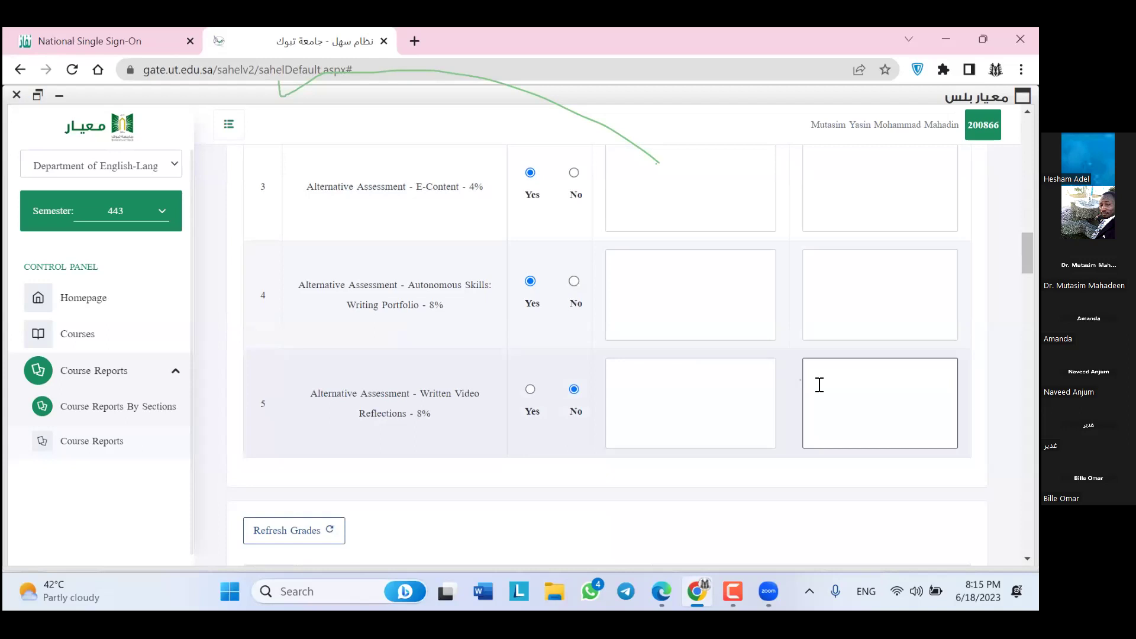
Step: Select Module Exam 1's Difficulties and Suggested Action boxes without entering text
{"action": "scroll", "coordinate": [847, 404], "scroll_direction": "up", "scroll_amount": 7}
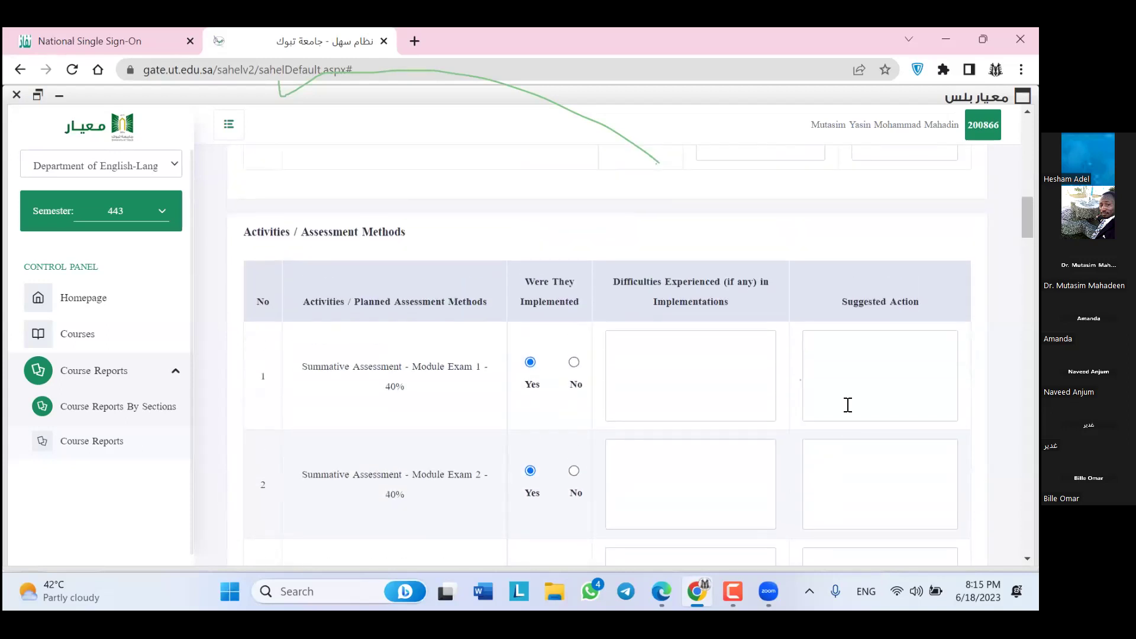
{"action": "scroll", "coordinate": [847, 404], "scroll_direction": "down", "scroll_amount": 7}
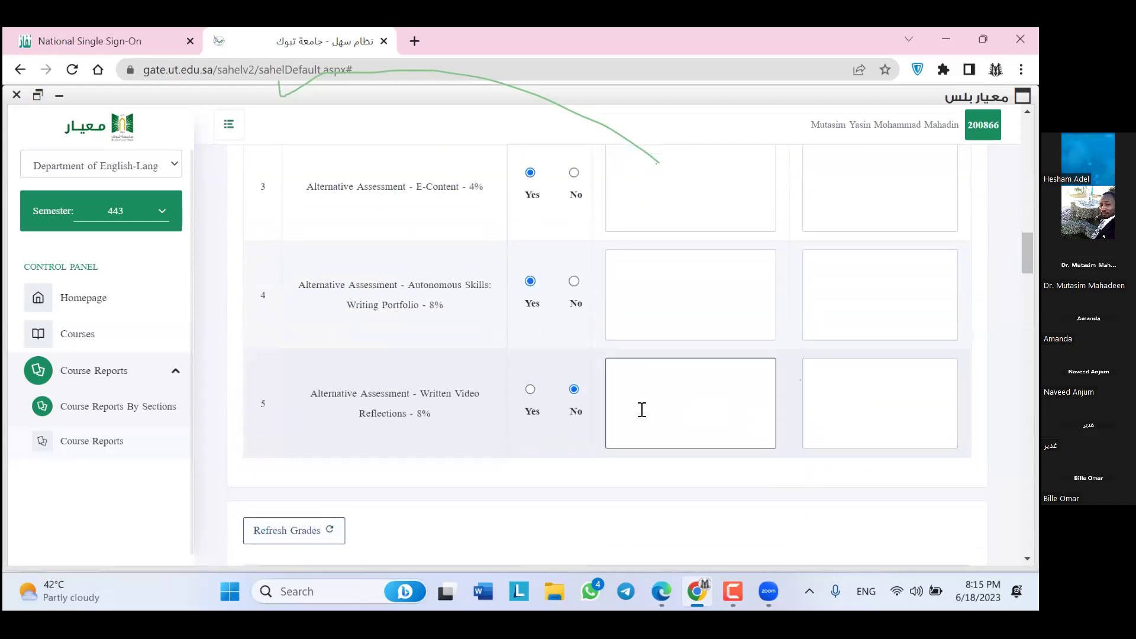
{"action": "scroll", "coordinate": [842, 383], "scroll_direction": "down", "scroll_amount": 1}
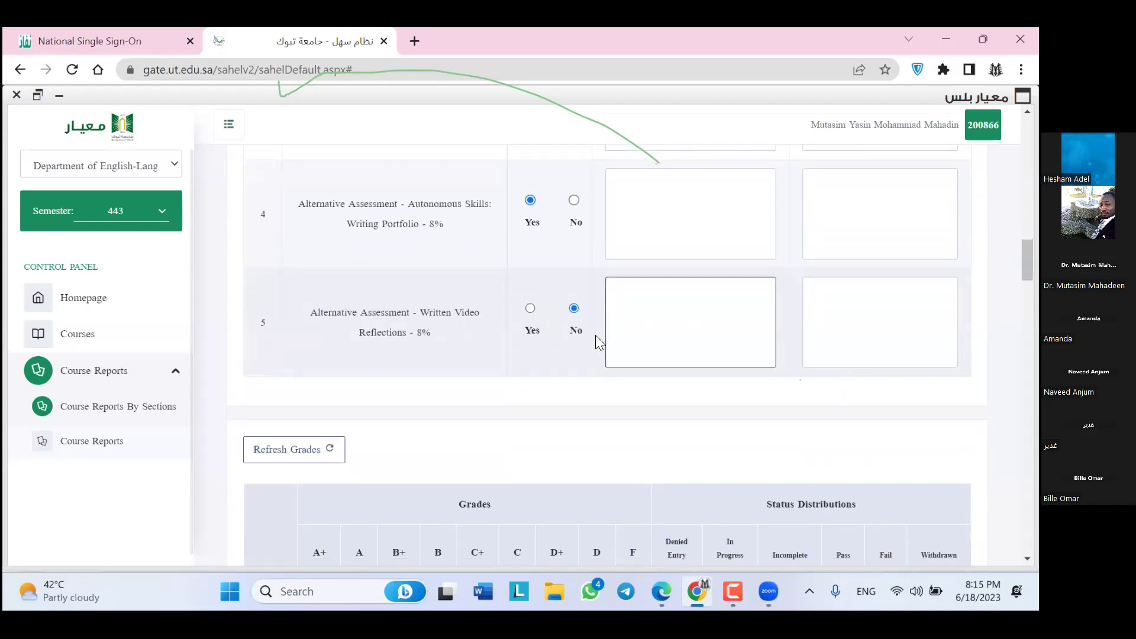
{"action": "scroll", "coordinate": [751, 340], "scroll_direction": "up", "scroll_amount": 5}
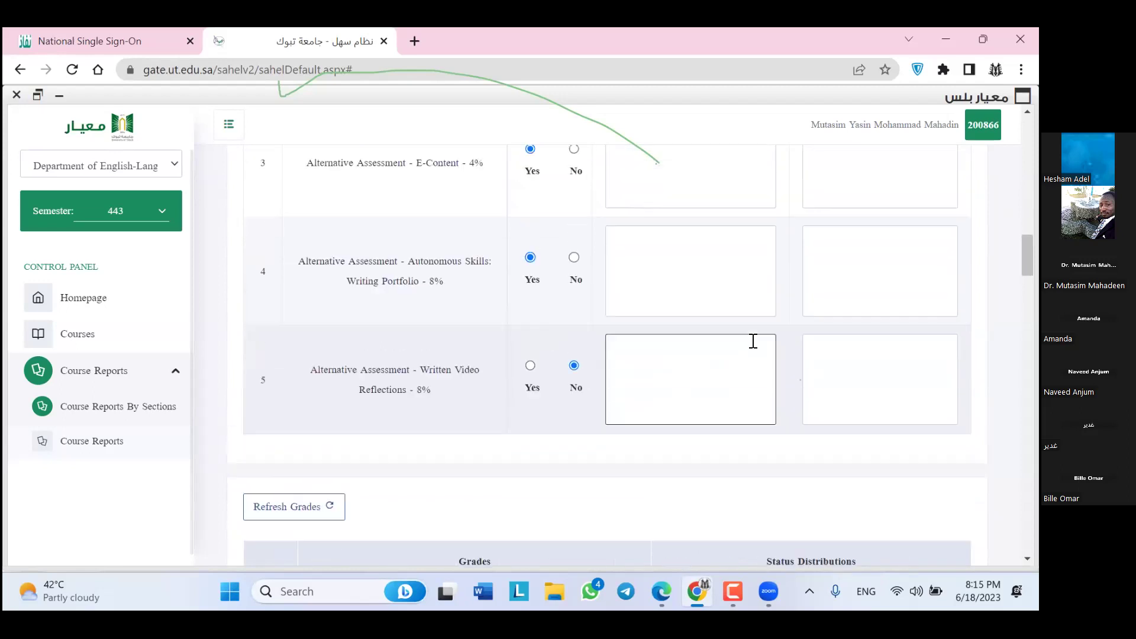
{"action": "scroll", "coordinate": [753, 341], "scroll_direction": "up", "scroll_amount": 8}
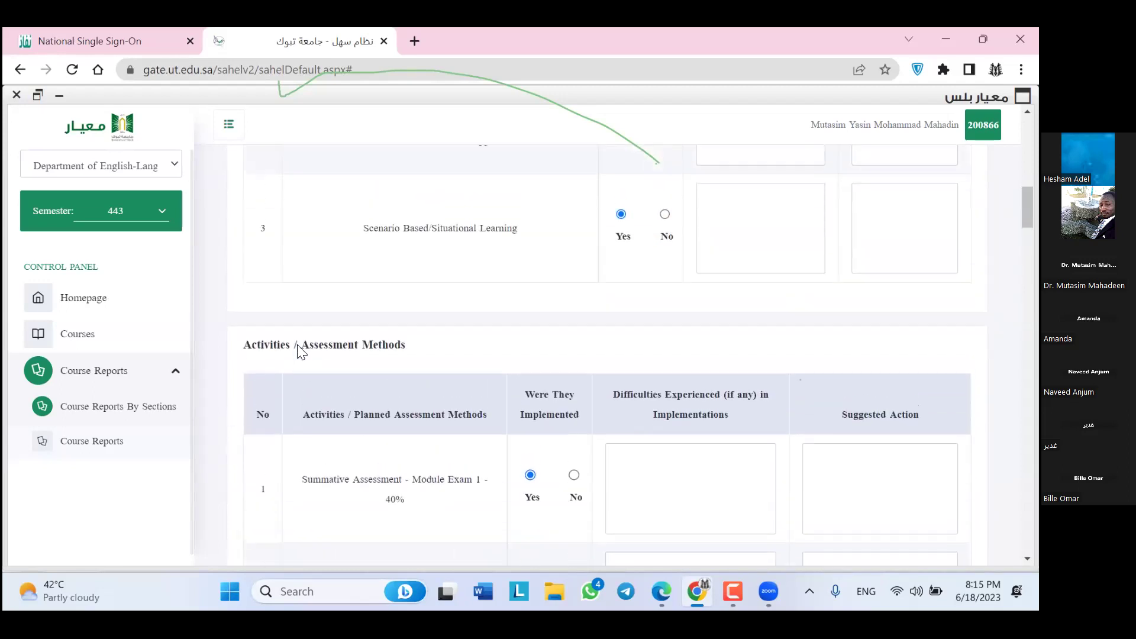
{"action": "scroll", "coordinate": [305, 348], "scroll_direction": "down", "scroll_amount": 4}
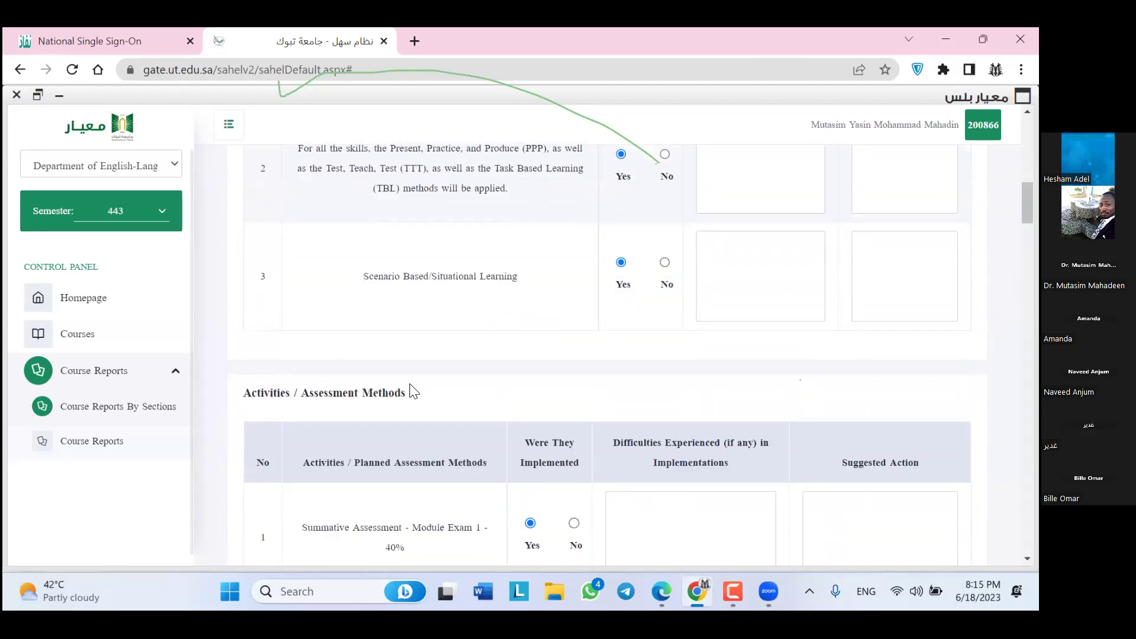
{"action": "scroll", "coordinate": [417, 385], "scroll_direction": "down", "scroll_amount": 1}
{"action": "scroll", "coordinate": [423, 379], "scroll_direction": "down", "scroll_amount": 2}
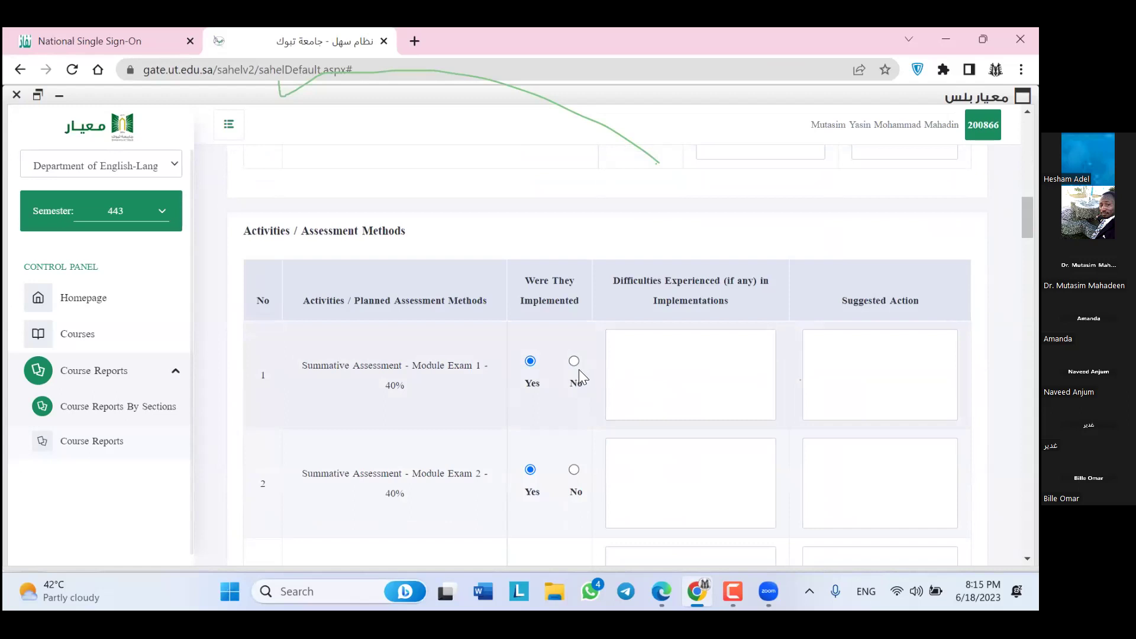
{"action": "left_click", "coordinate": [667, 381]}
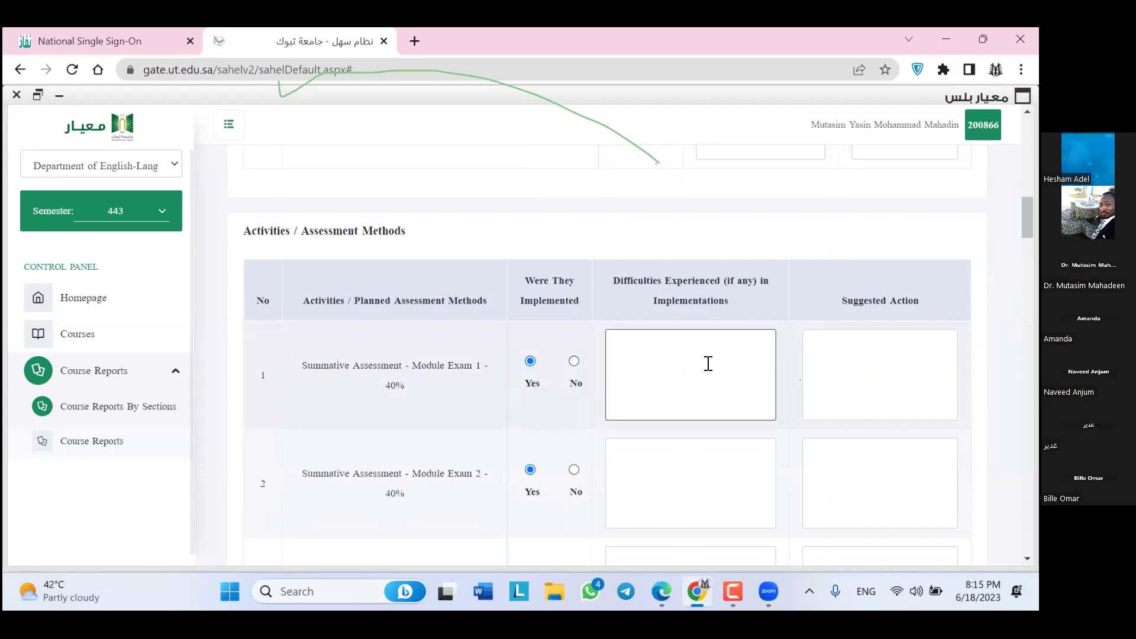
{"action": "left_click", "coordinate": [848, 351]}
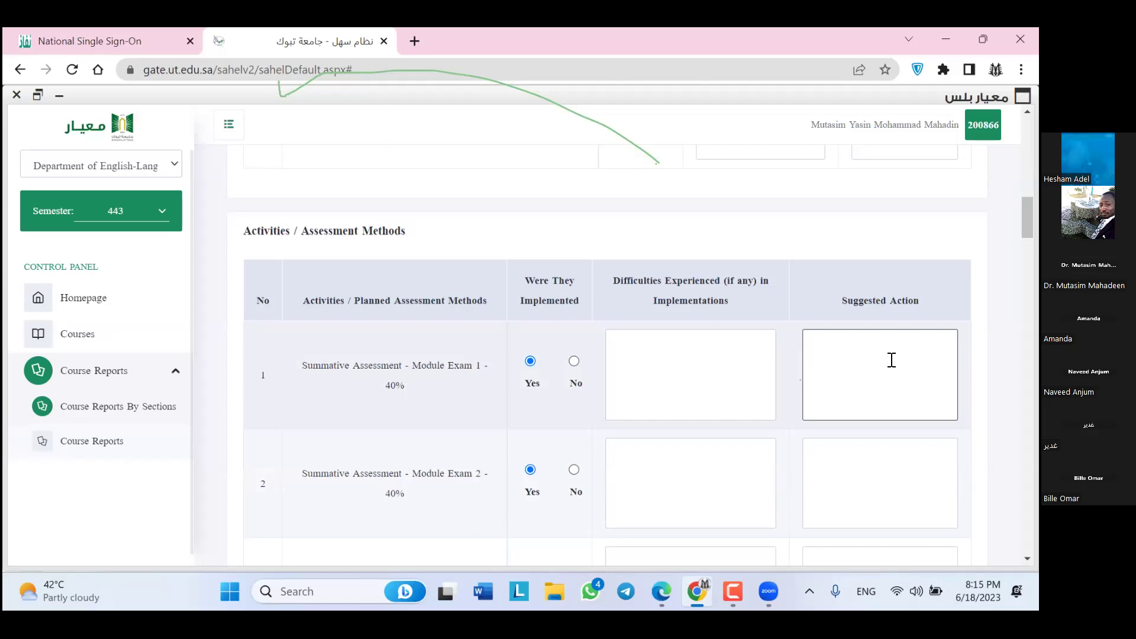
Step: Scroll below Refresh Grades to the Grades / Status Distributions table
{"action": "scroll", "coordinate": [870, 360], "scroll_direction": "down", "scroll_amount": 6}
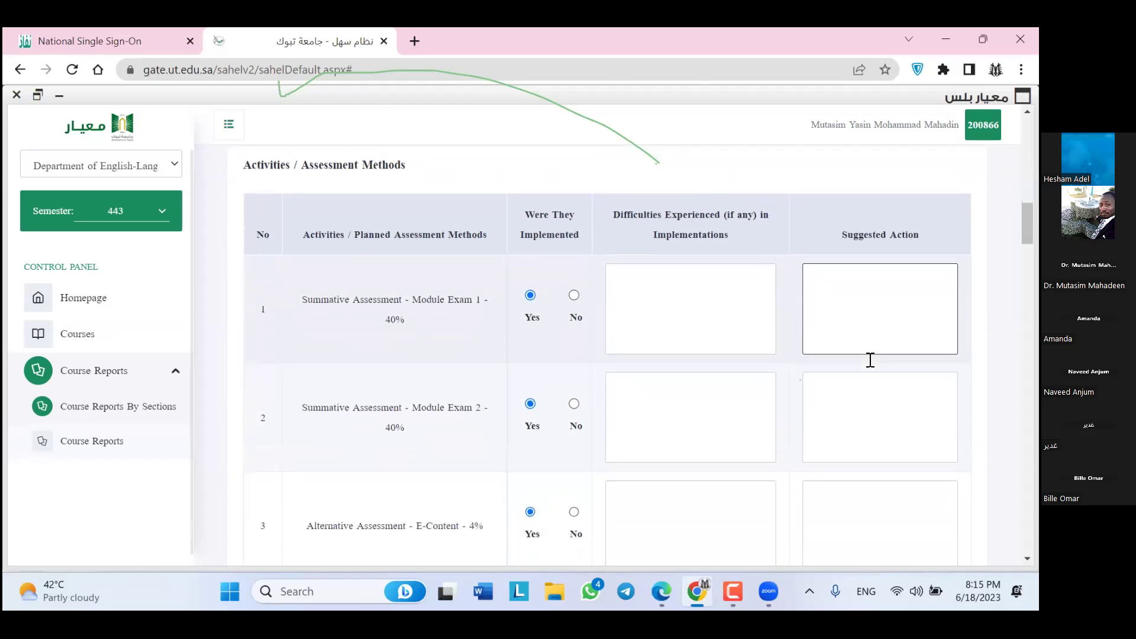
{"action": "scroll", "coordinate": [881, 343], "scroll_direction": "down", "scroll_amount": 1}
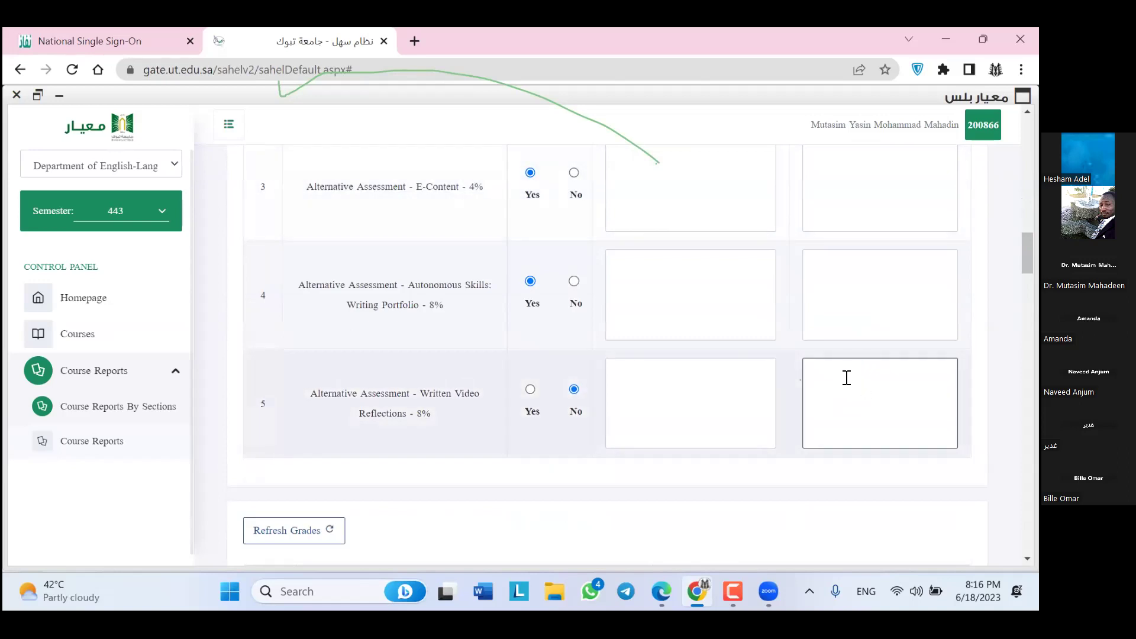
{"action": "scroll", "coordinate": [843, 376], "scroll_direction": "down", "scroll_amount": 5}
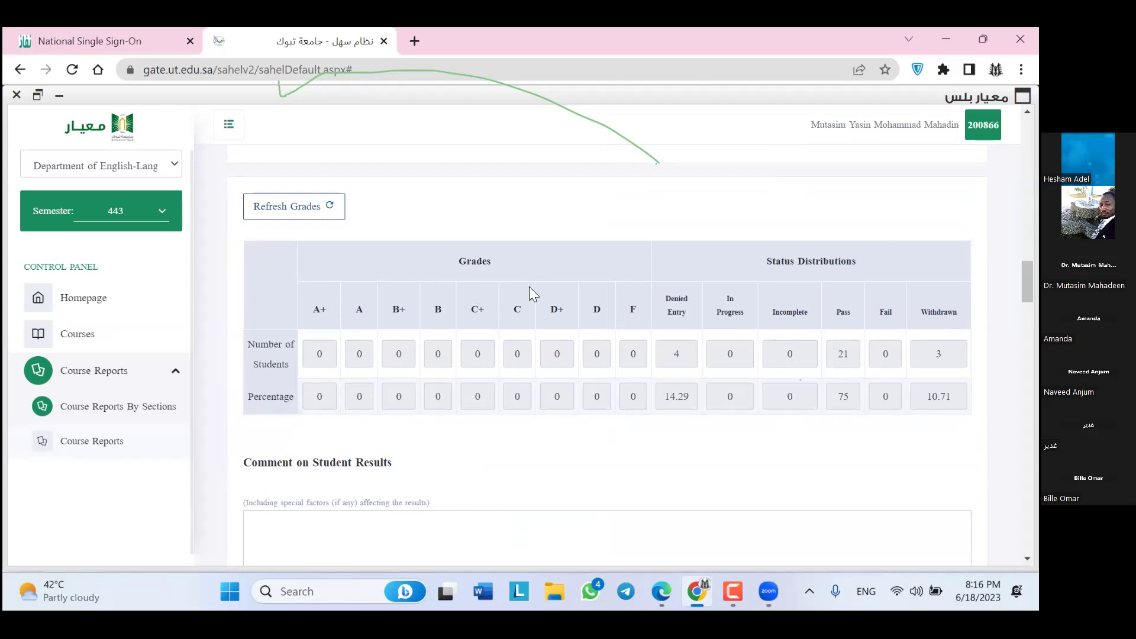
{"action": "scroll", "coordinate": [529, 287], "scroll_direction": "down", "scroll_amount": 1}
{"action": "scroll", "coordinate": [529, 286], "scroll_direction": "up", "scroll_amount": 1}
{"action": "scroll", "coordinate": [658, 251], "scroll_direction": "down", "scroll_amount": 1}
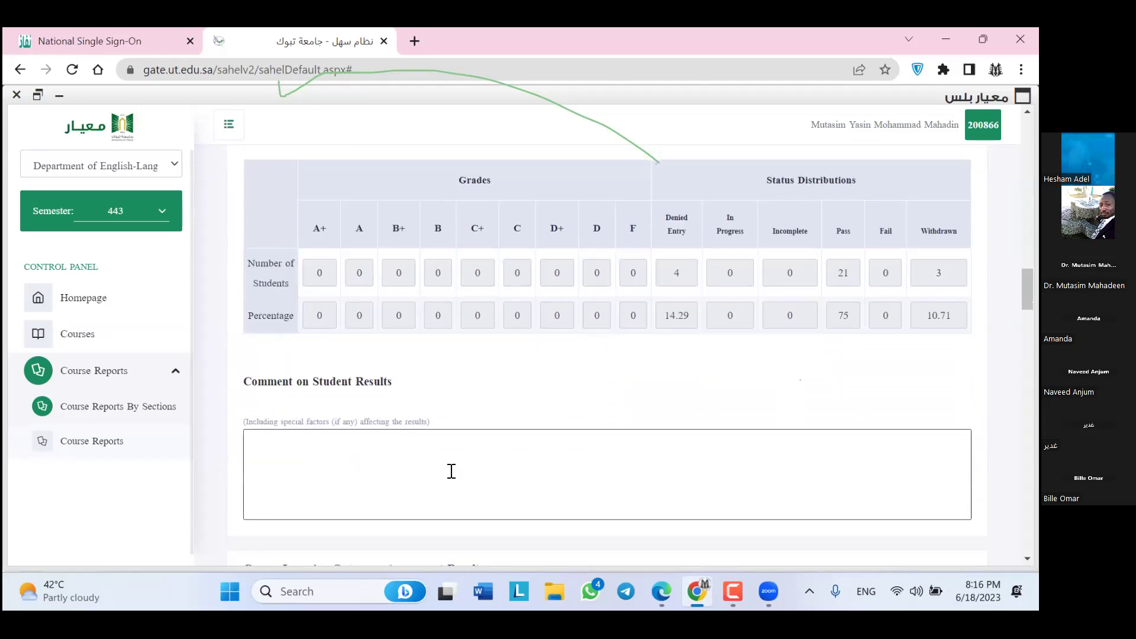
{"action": "scroll", "coordinate": [467, 471], "scroll_direction": "up", "scroll_amount": 1}
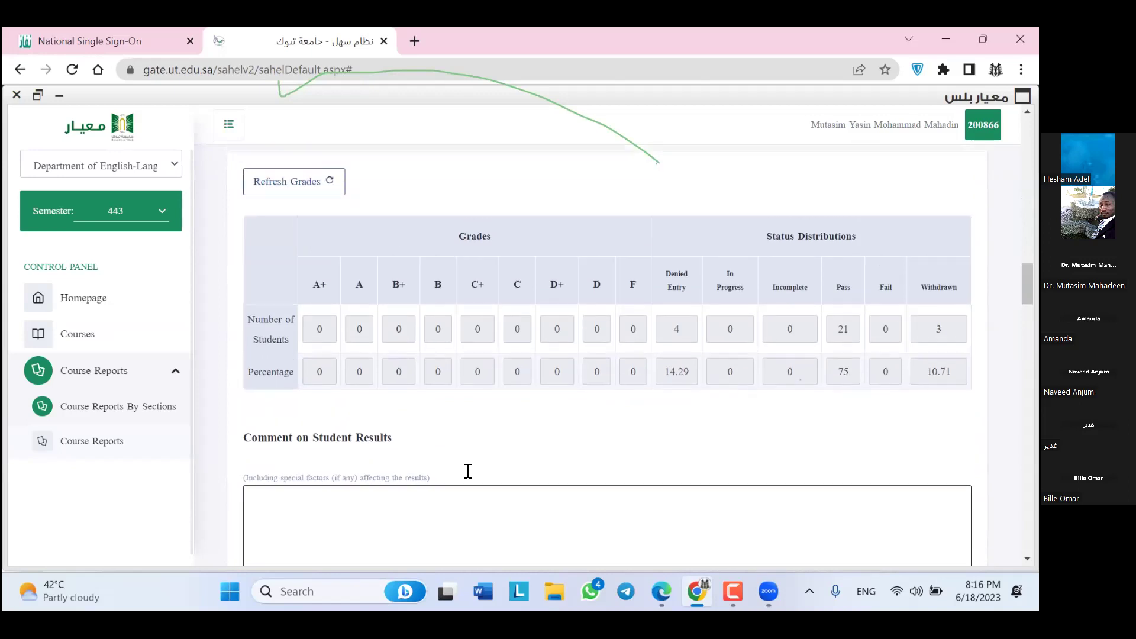
{"action": "scroll", "coordinate": [510, 346], "scroll_direction": "up", "scroll_amount": 1}
{"action": "scroll", "coordinate": [517, 366], "scroll_direction": "down", "scroll_amount": 1}
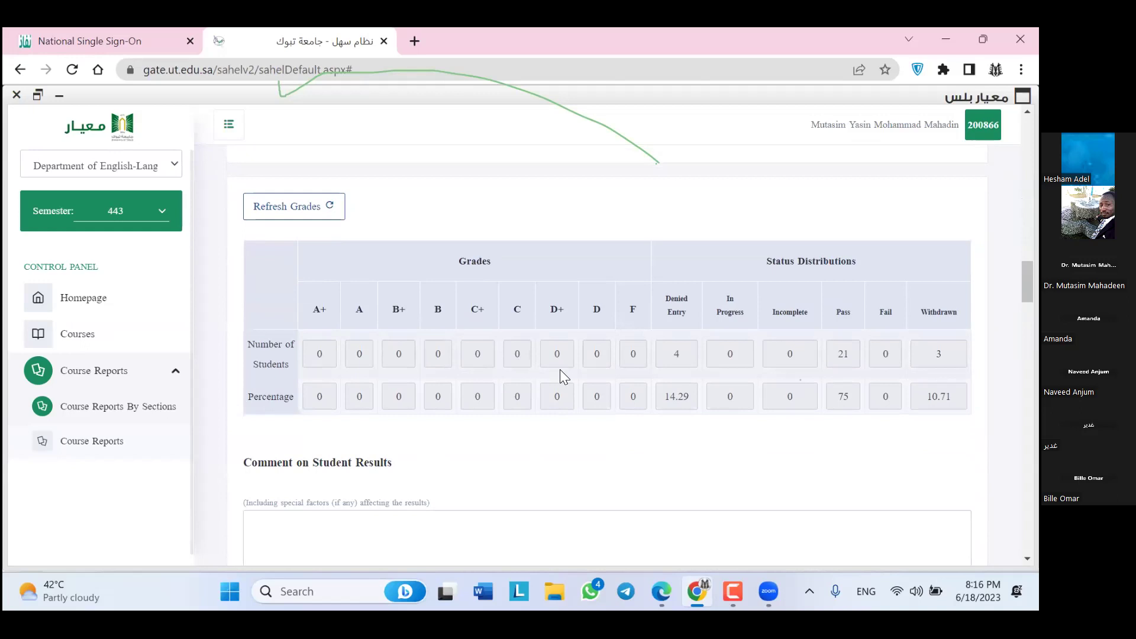
{"action": "scroll", "coordinate": [536, 381], "scroll_direction": "down", "scroll_amount": 1}
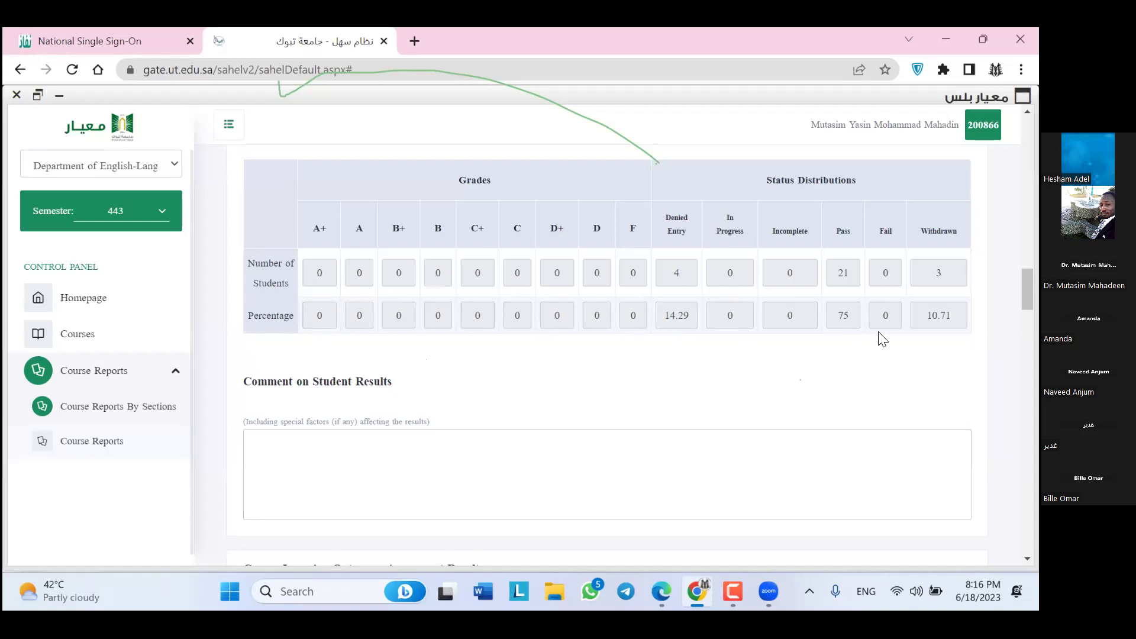
{"action": "scroll", "coordinate": [609, 403], "scroll_direction": "up", "scroll_amount": 2}
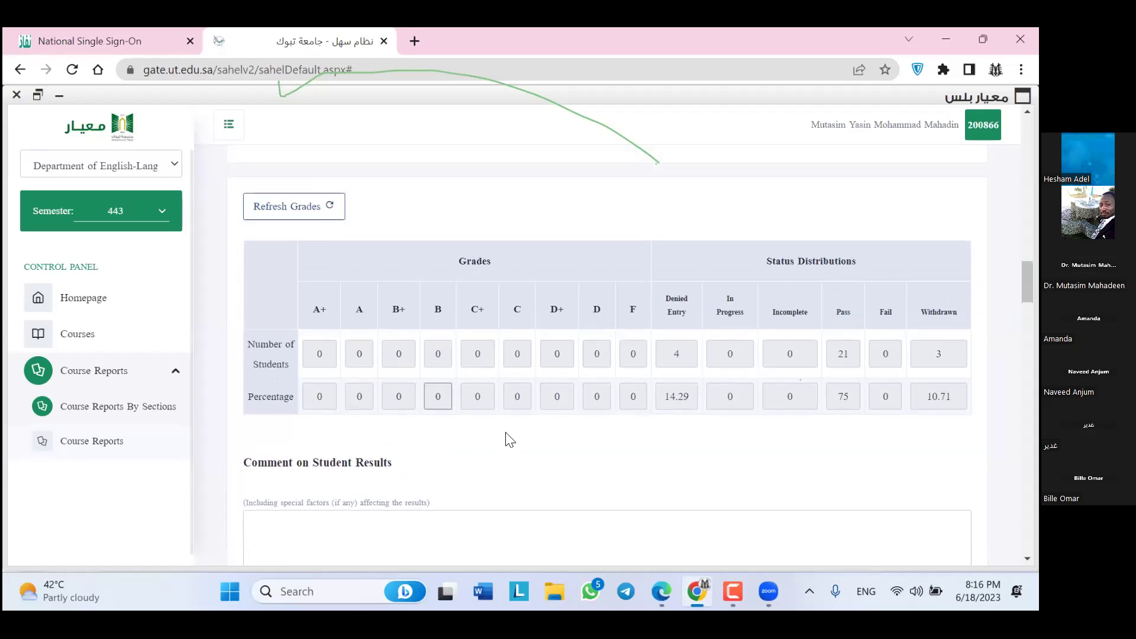
{"action": "scroll", "coordinate": [494, 357], "scroll_direction": "down", "scroll_amount": 3}
{"action": "scroll", "coordinate": [494, 372], "scroll_direction": "up", "scroll_amount": 5}
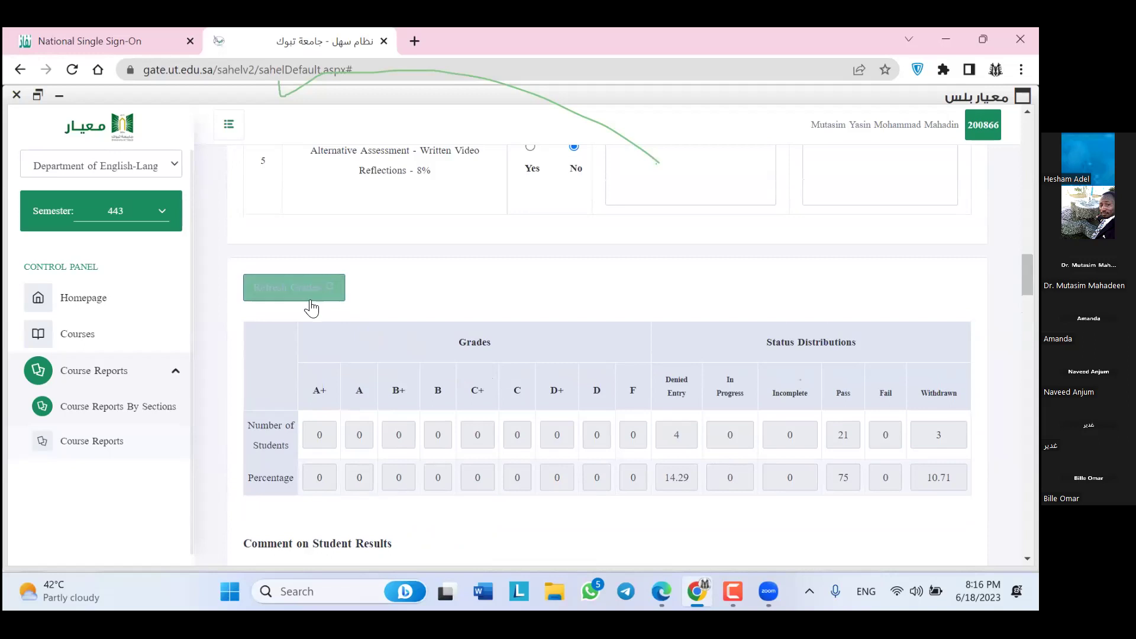
Step: Refresh Grades so the table lists A+ 2 through F 3, with 18 passes (64.29%) and 3 fails
{"action": "left_click", "coordinate": [333, 285]}
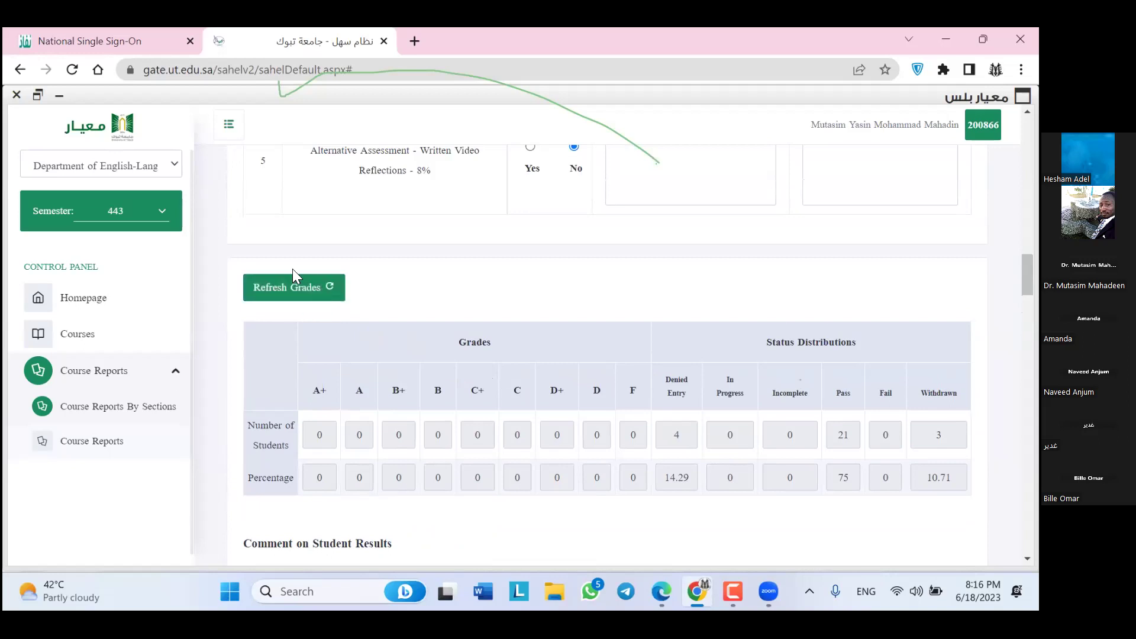
{"action": "scroll", "coordinate": [582, 375], "scroll_direction": "down", "scroll_amount": 3}
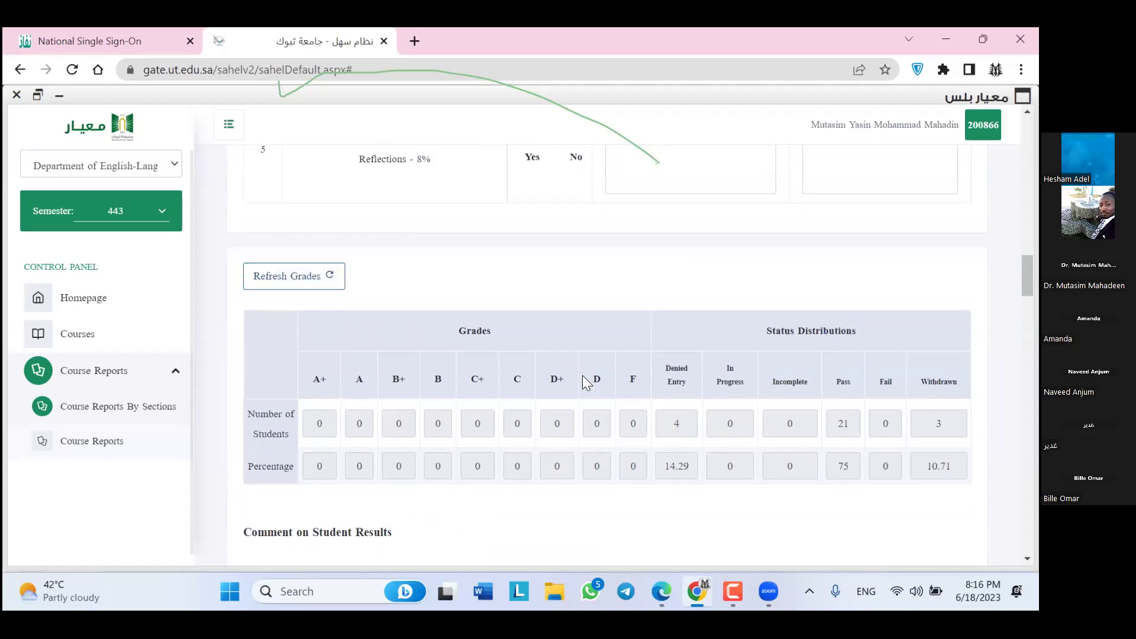
{"action": "scroll", "coordinate": [509, 318], "scroll_direction": "up", "scroll_amount": 3}
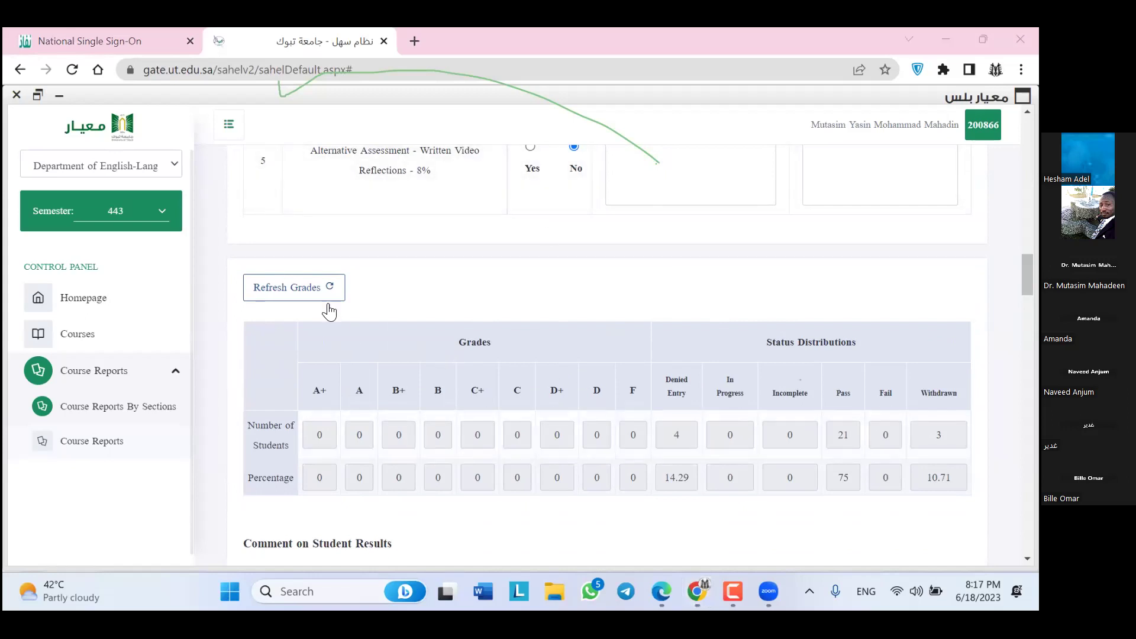
{"action": "left_click", "coordinate": [300, 289]}
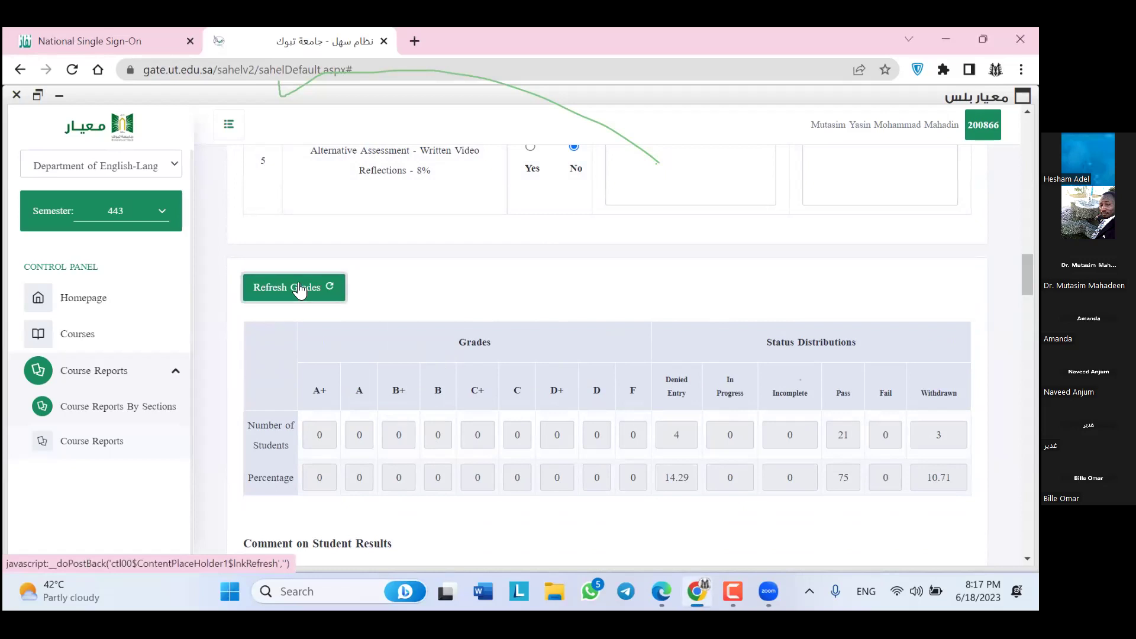
{"action": "scroll", "coordinate": [491, 311], "scroll_direction": "down", "scroll_amount": 3}
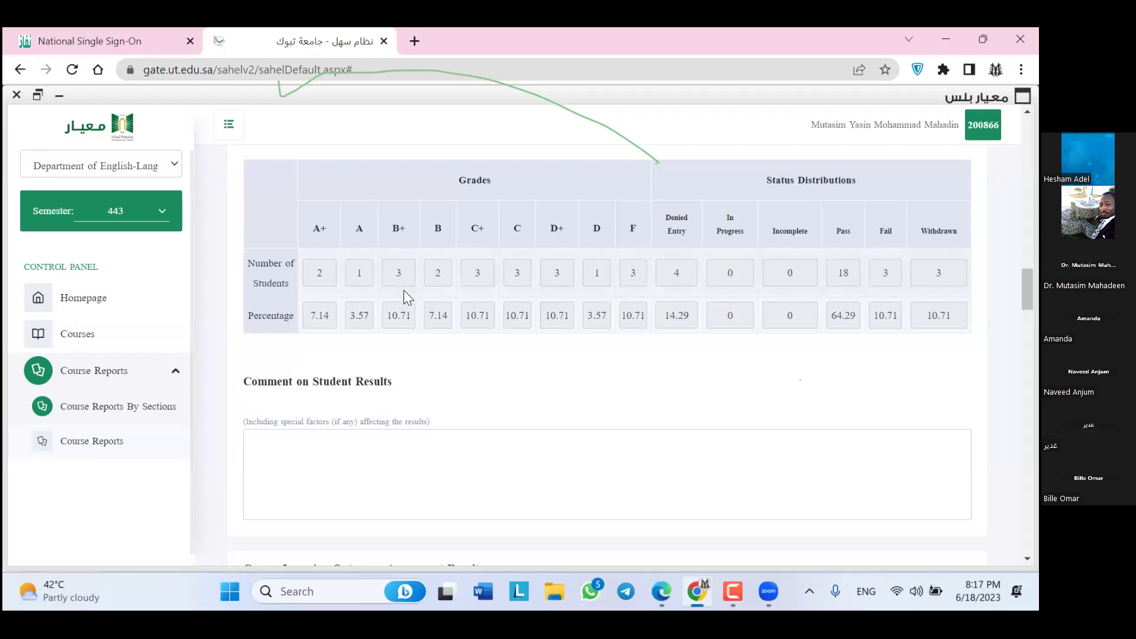
{"action": "scroll", "coordinate": [403, 290], "scroll_direction": "up", "scroll_amount": 4}
{"action": "scroll", "coordinate": [481, 337], "scroll_direction": "down", "scroll_amount": 1}
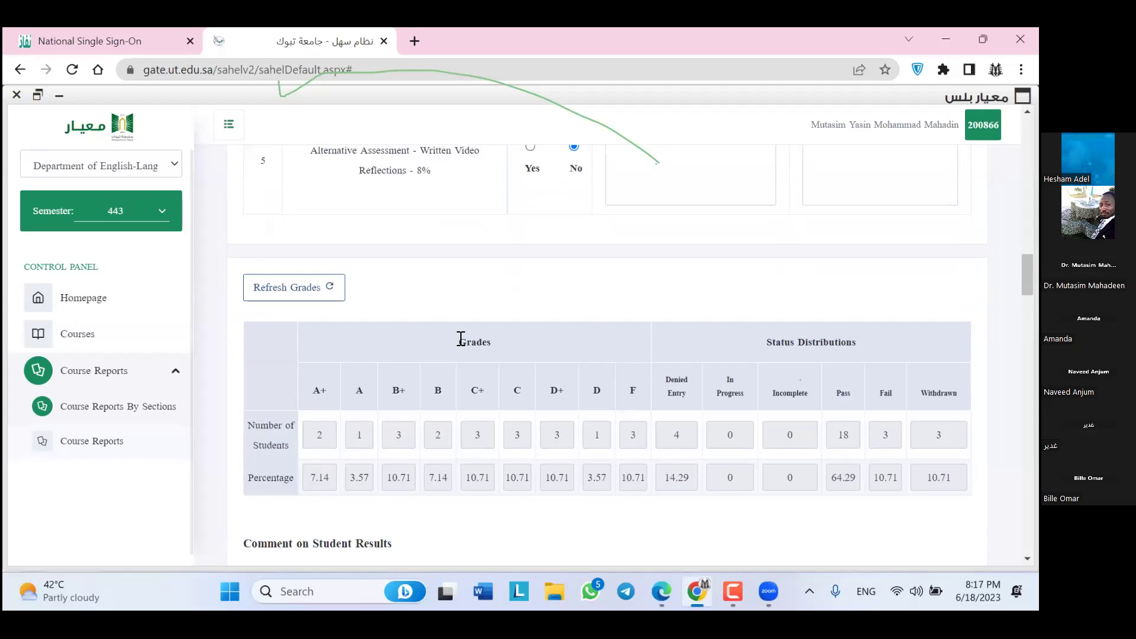
{"action": "scroll", "coordinate": [461, 338], "scroll_direction": "down", "scroll_amount": 1}
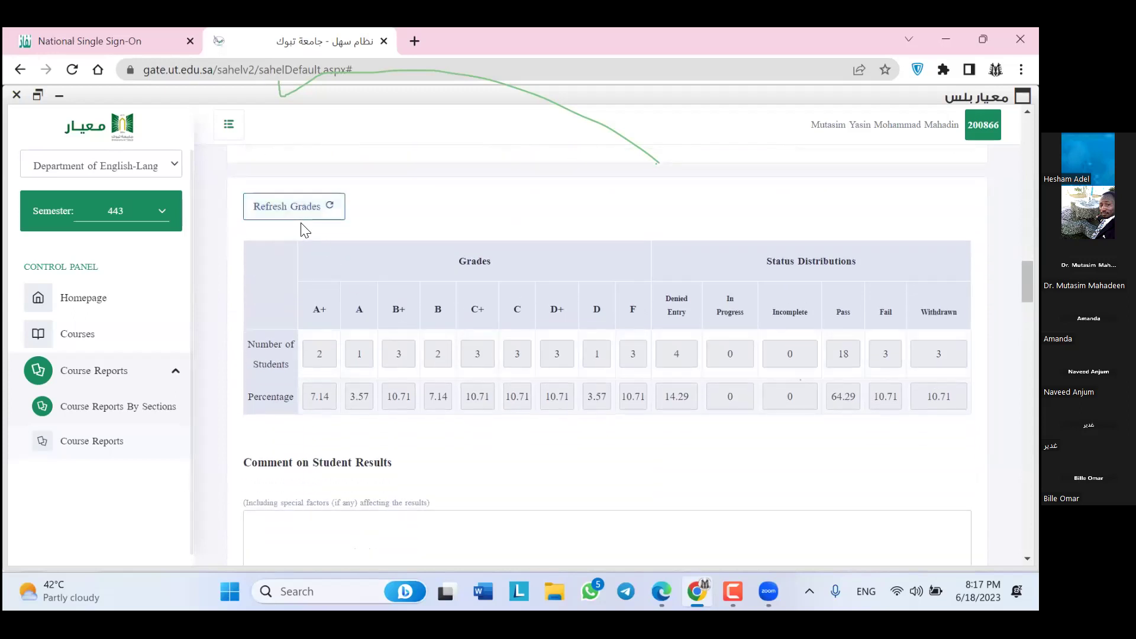
{"action": "left_click", "coordinate": [295, 210]}
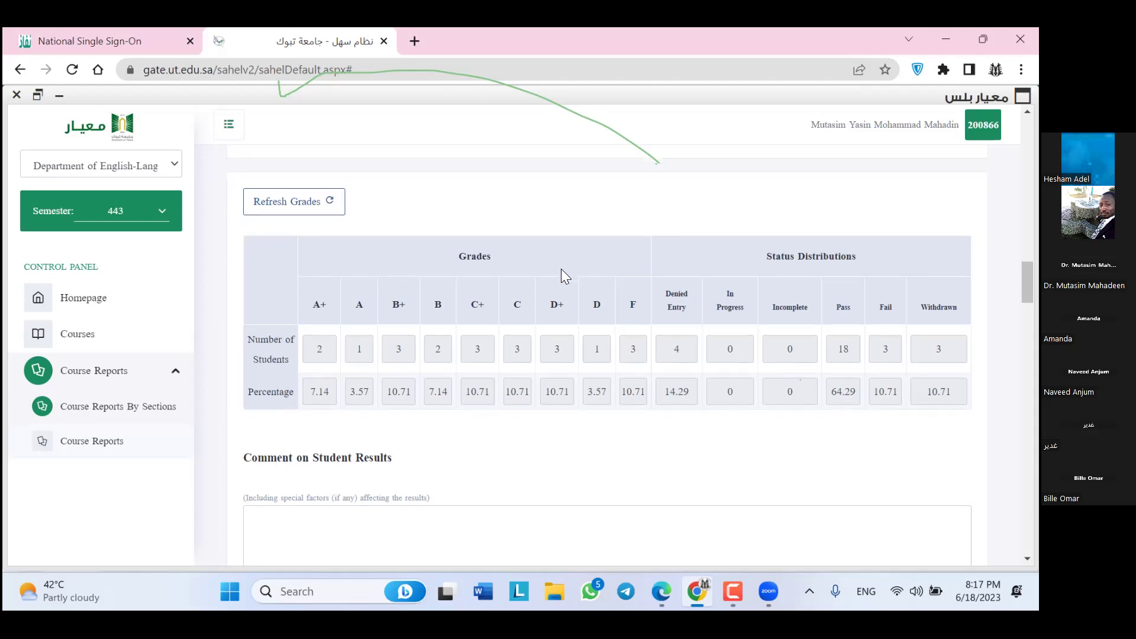
{"action": "scroll", "coordinate": [561, 268], "scroll_direction": "down", "scroll_amount": 1}
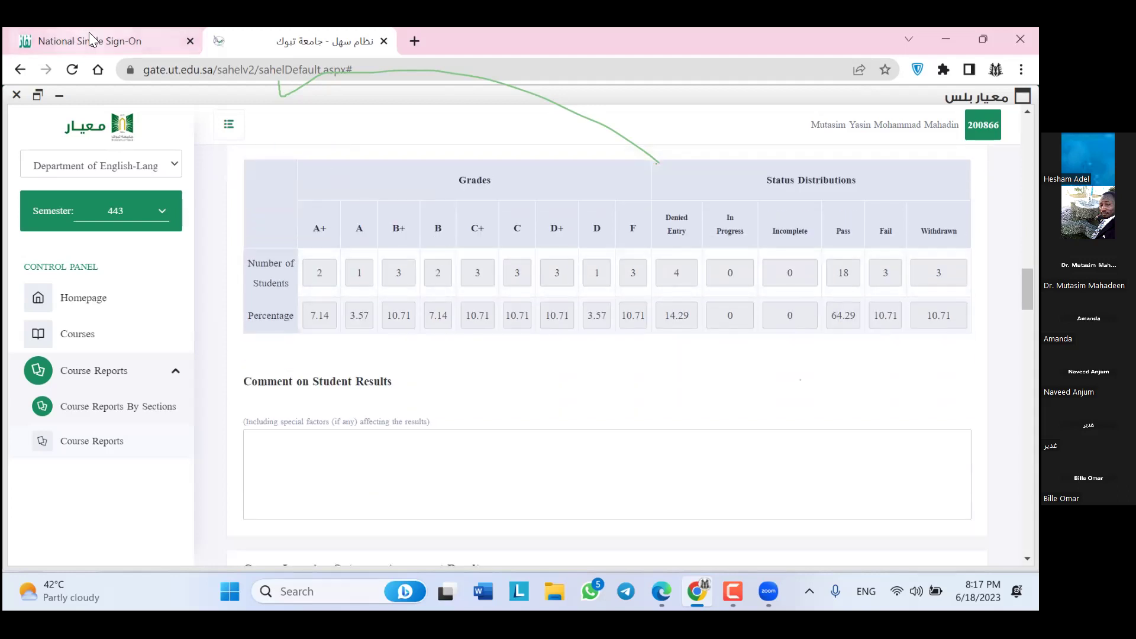
{"action": "left_click", "coordinate": [88, 33]}
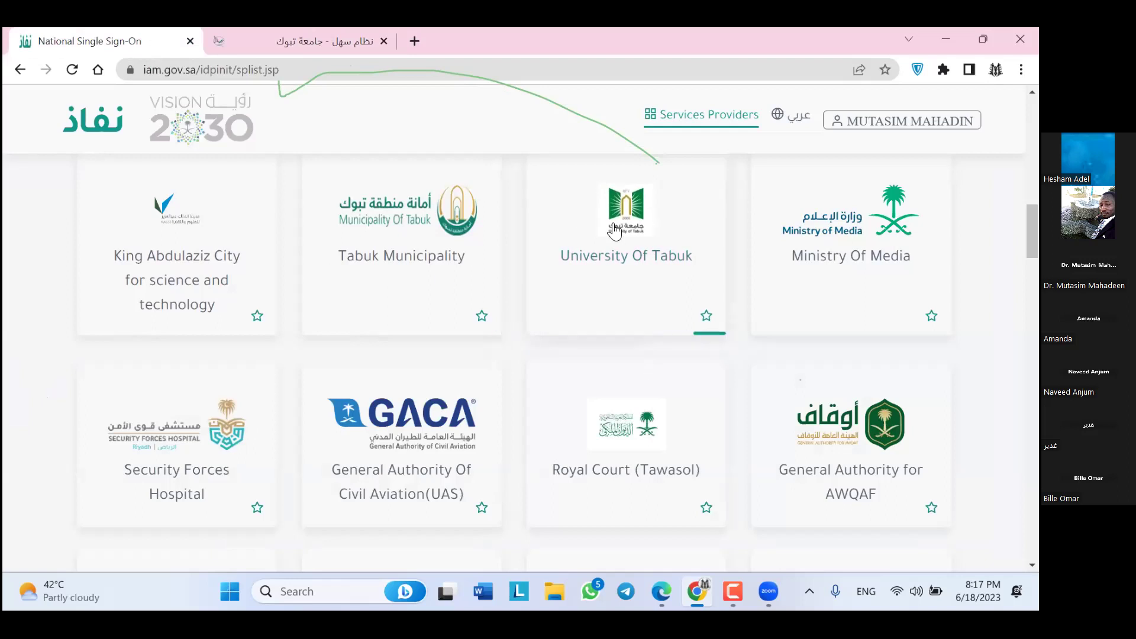
Step: Open the University Of Tabuk portal from Nafath and launch الدعم الفني (Technical Support)
{"action": "left_click", "coordinate": [617, 230]}
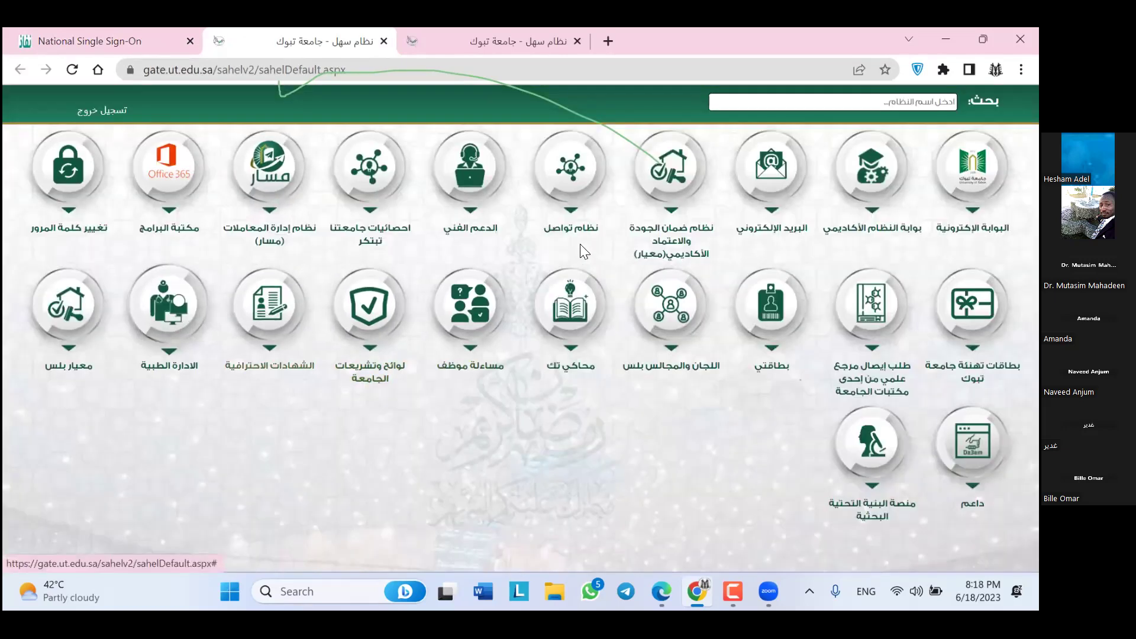
{"action": "left_click", "coordinate": [469, 165]}
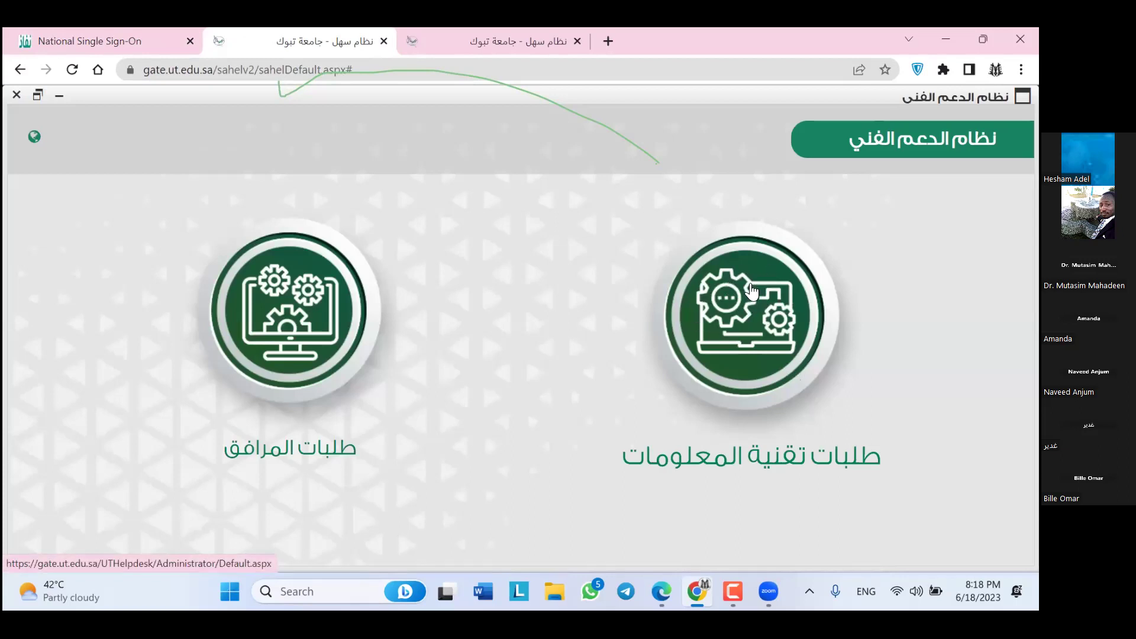
Step: Open the IT requests dashboard and bring up the Sahel portal service-problem request form
{"action": "left_click", "coordinate": [751, 291]}
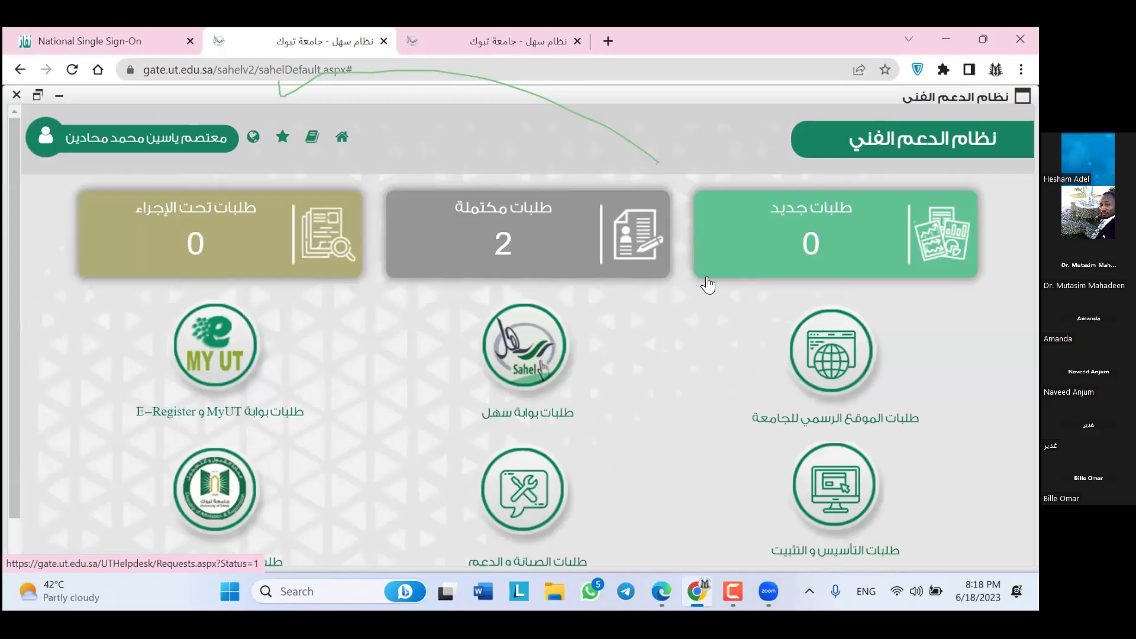
{"action": "scroll", "coordinate": [681, 320], "scroll_direction": "down", "scroll_amount": 1}
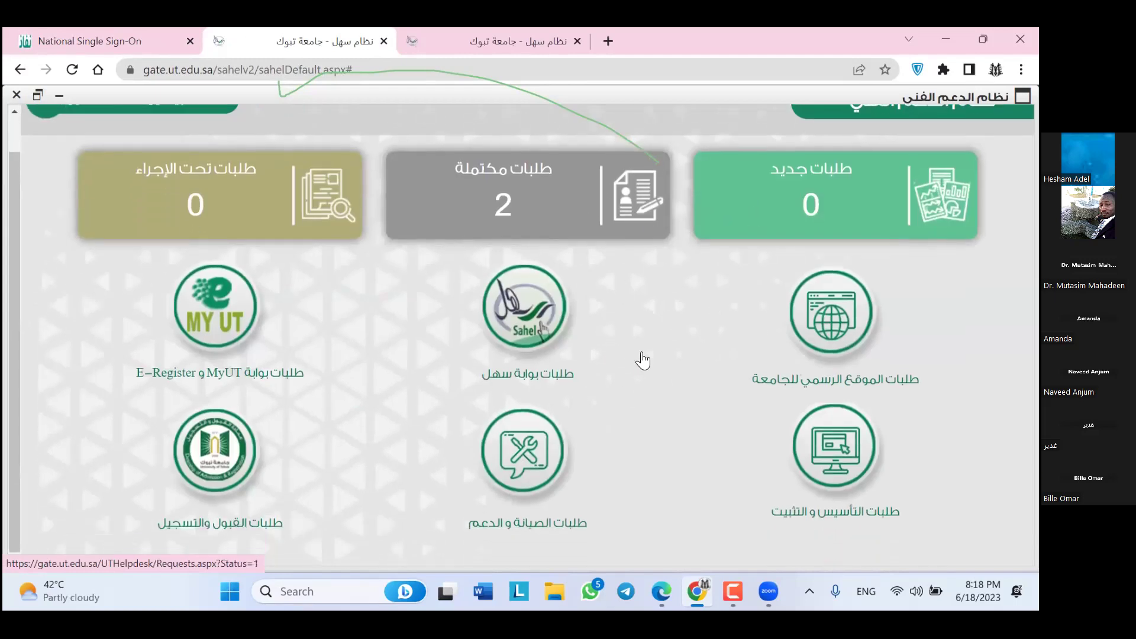
{"action": "left_click", "coordinate": [524, 309]}
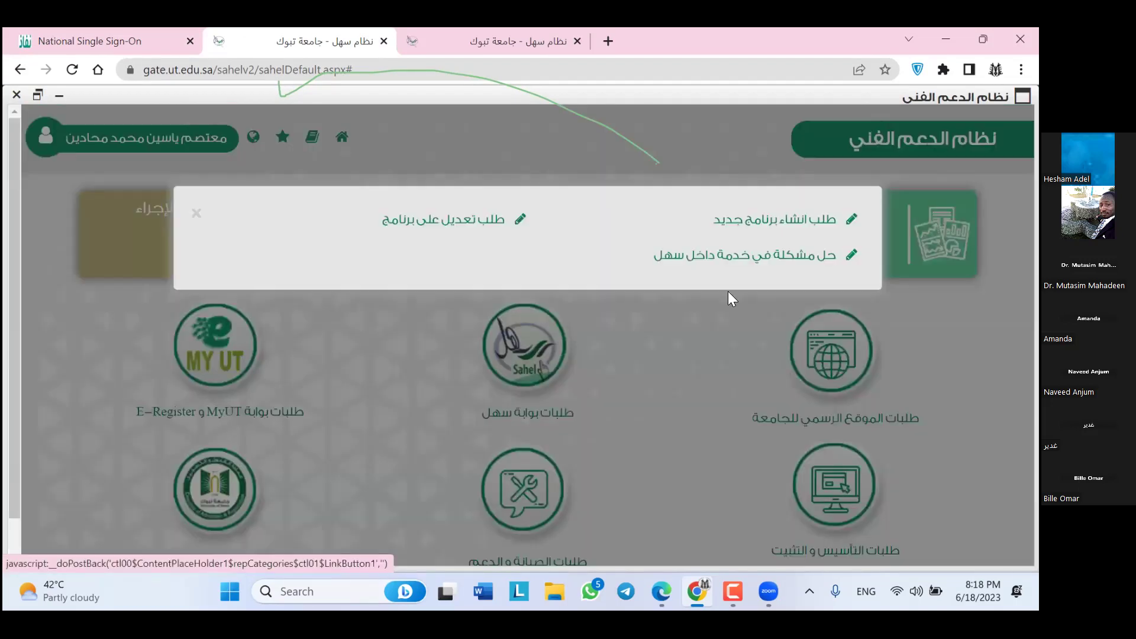
{"action": "left_click", "coordinate": [762, 260]}
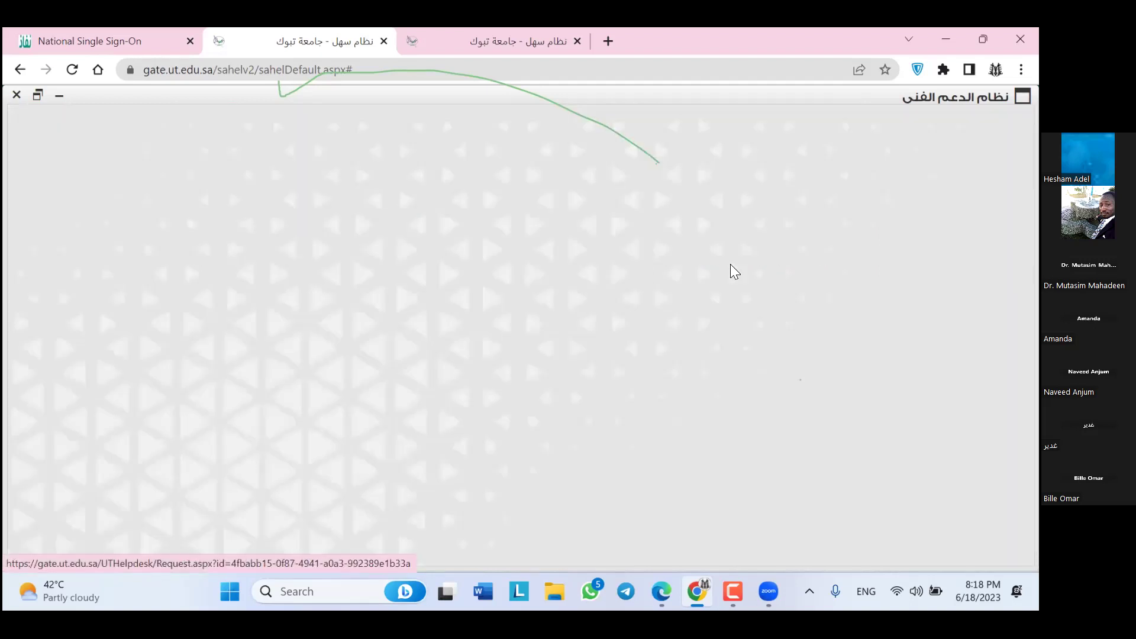
Step: Review the service-problem form, go back to request types, and return to the course report
{"action": "scroll", "coordinate": [809, 303], "scroll_direction": "down", "scroll_amount": 3}
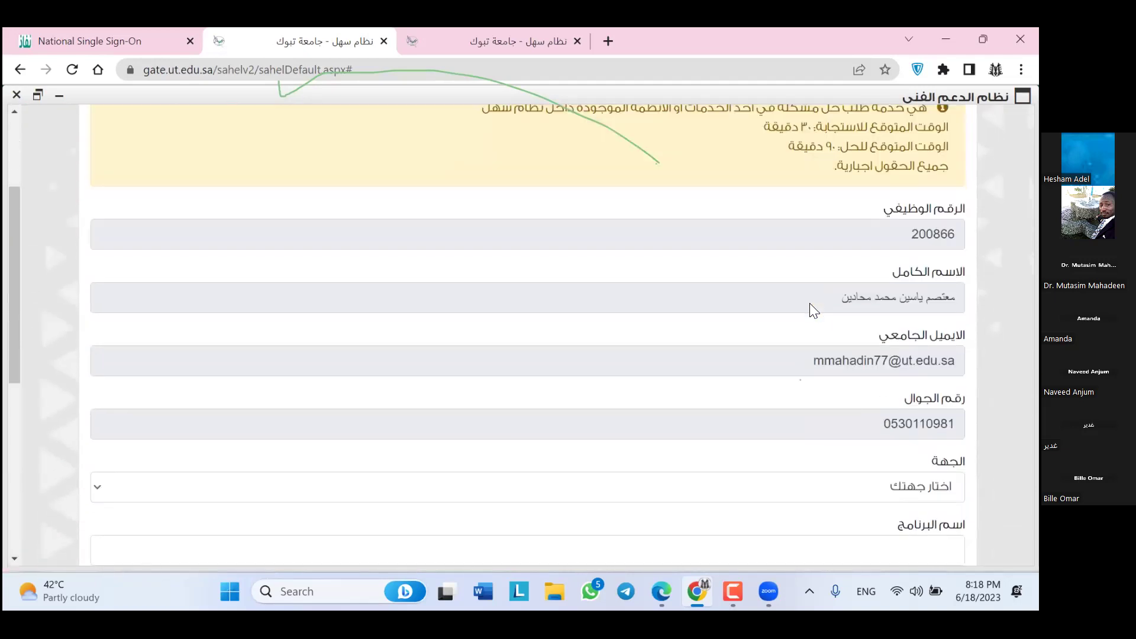
{"action": "scroll", "coordinate": [867, 262], "scroll_direction": "down", "scroll_amount": 5}
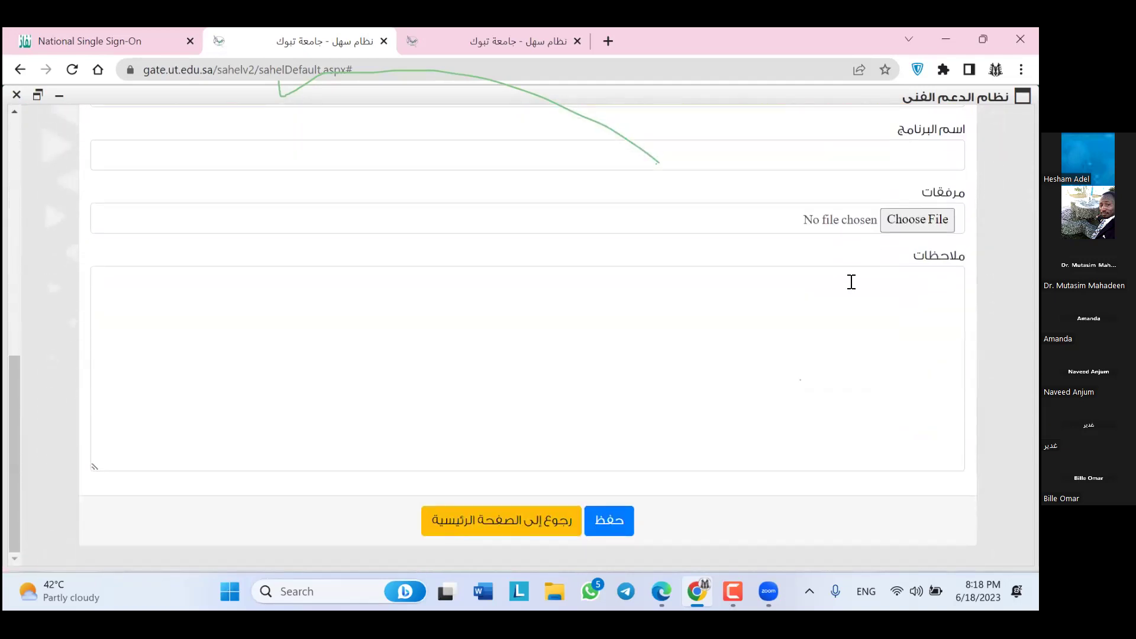
{"action": "scroll", "coordinate": [868, 270], "scroll_direction": "up", "scroll_amount": 8}
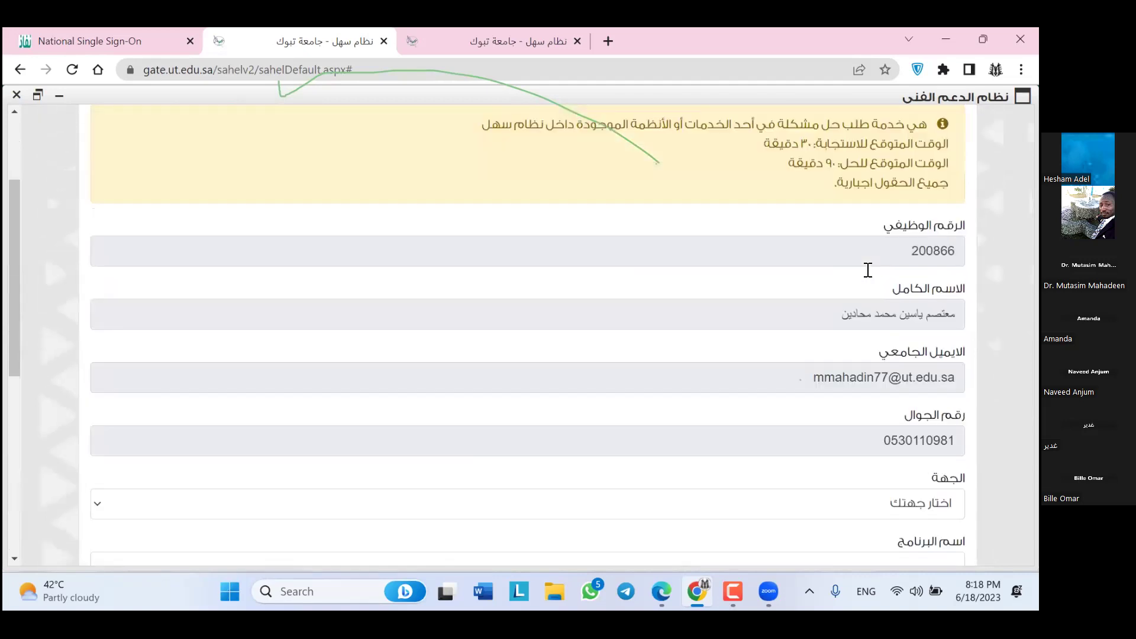
{"action": "left_click", "coordinate": [20, 76]}
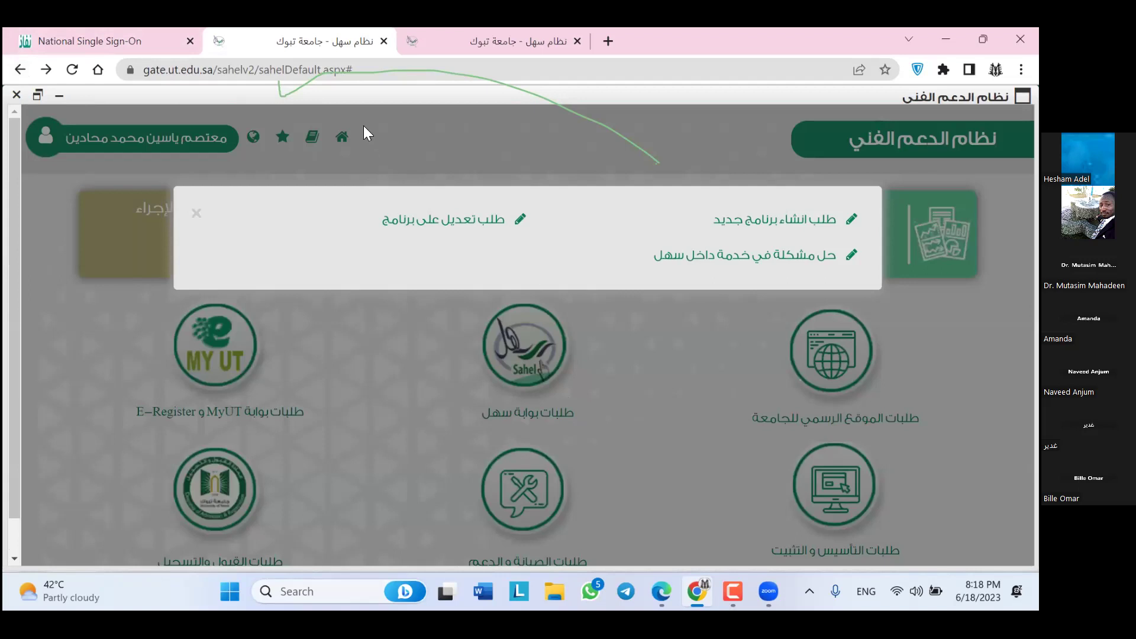
{"action": "left_click", "coordinate": [515, 37]}
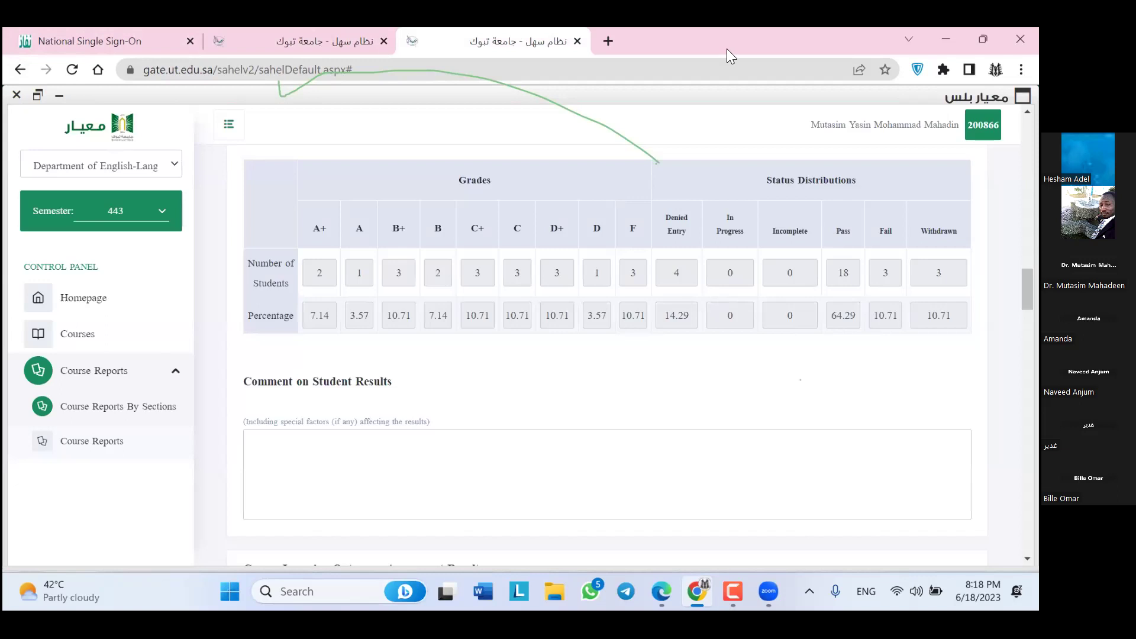
{"action": "scroll", "coordinate": [677, 375], "scroll_direction": "up", "scroll_amount": 3}
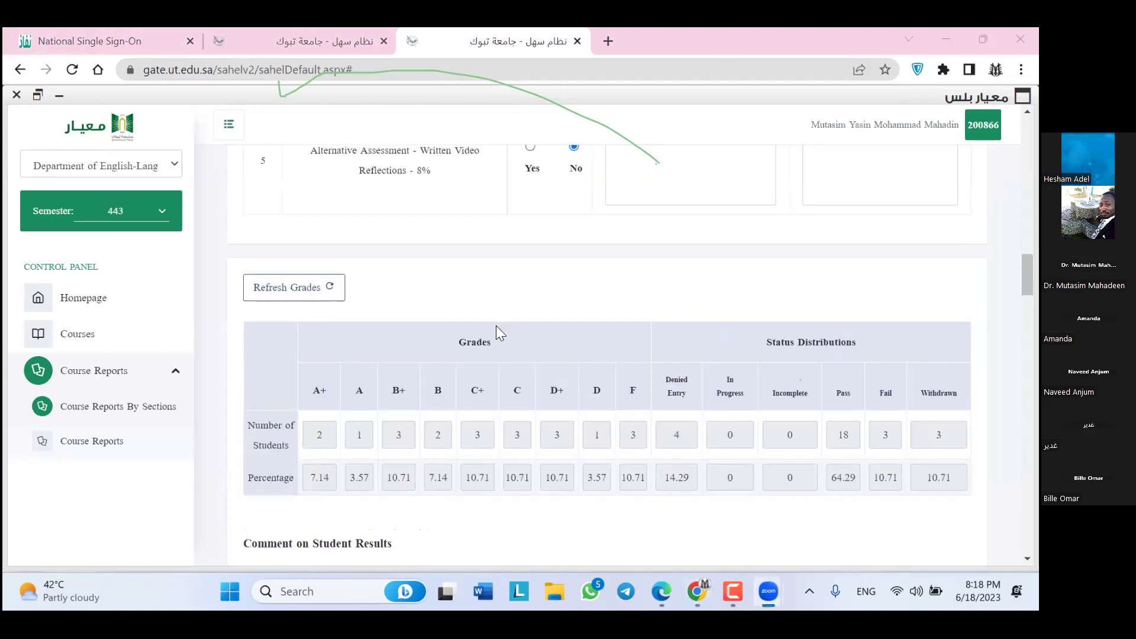
{"action": "scroll", "coordinate": [404, 274], "scroll_direction": "down", "scroll_amount": 1}
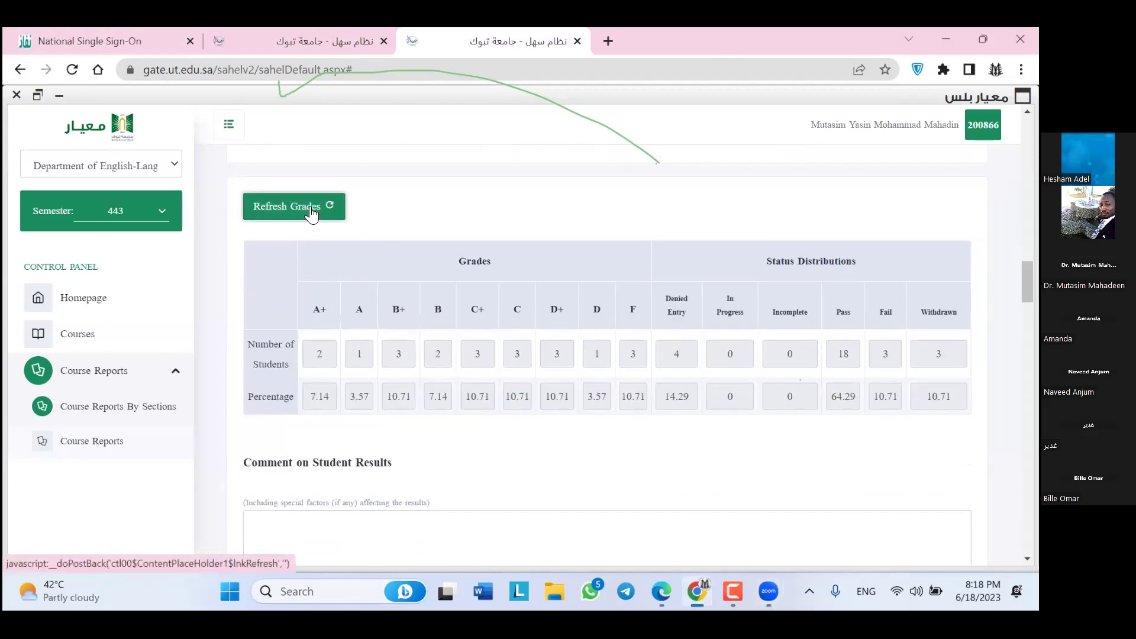
{"action": "scroll", "coordinate": [720, 380], "scroll_direction": "down", "scroll_amount": 2}
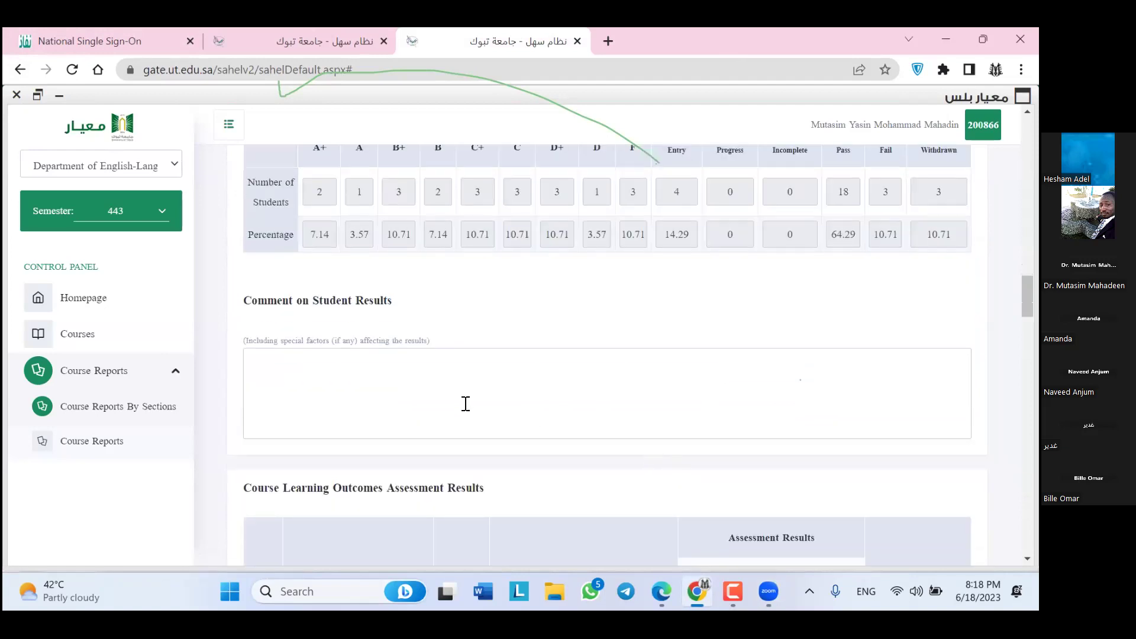
{"action": "scroll", "coordinate": [473, 402], "scroll_direction": "up", "scroll_amount": 1}
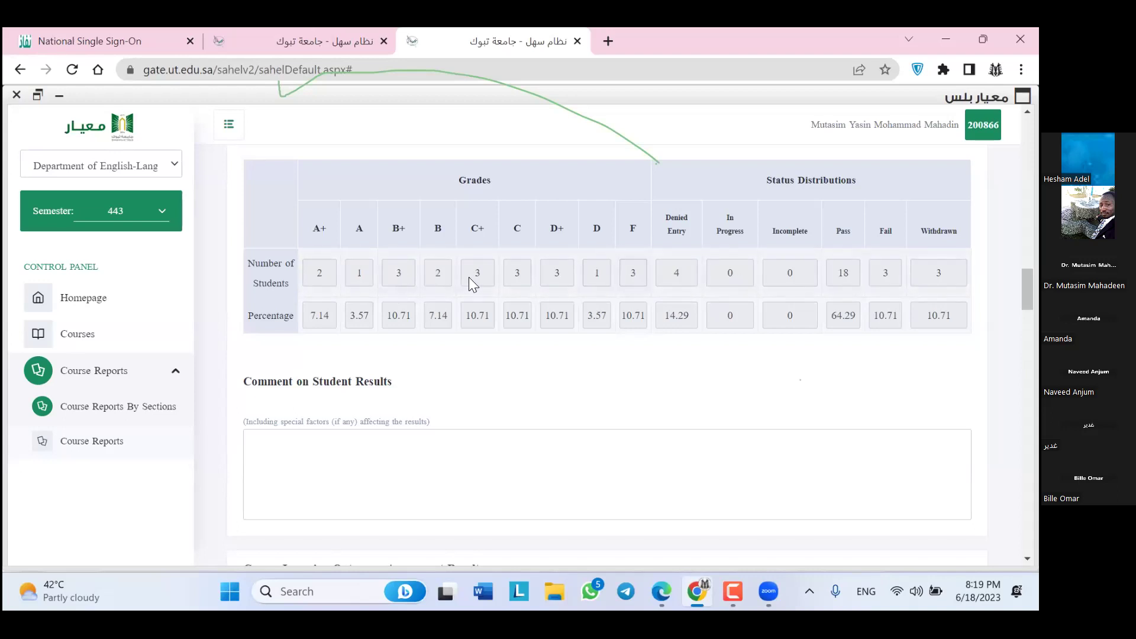
{"action": "scroll", "coordinate": [323, 361], "scroll_direction": "down", "scroll_amount": 1}
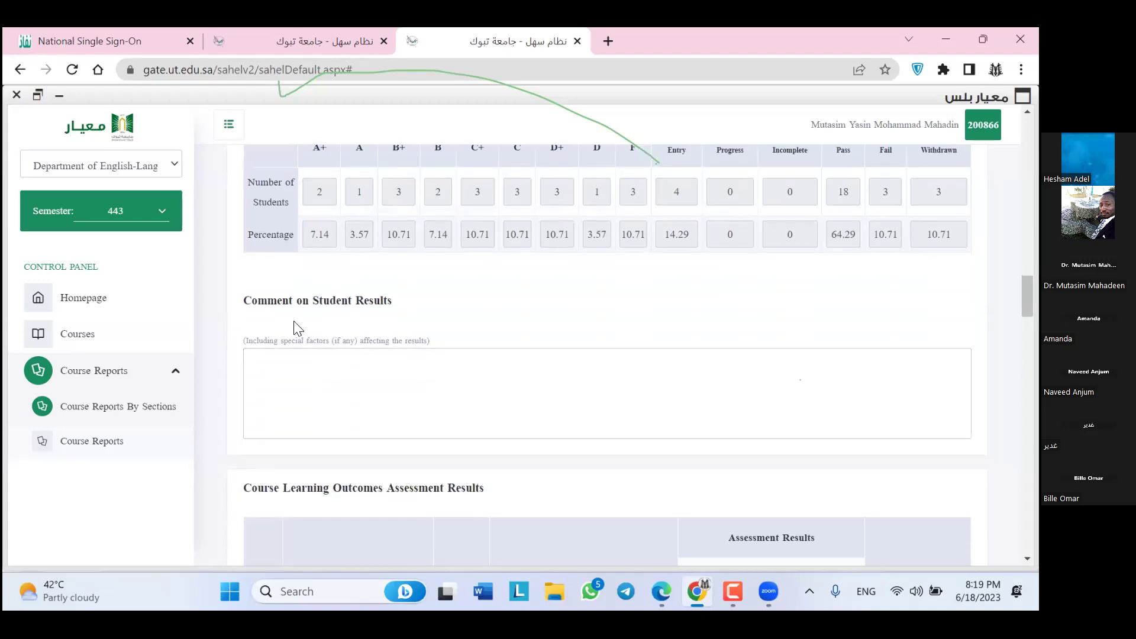
{"action": "scroll", "coordinate": [477, 330], "scroll_direction": "up", "scroll_amount": 1}
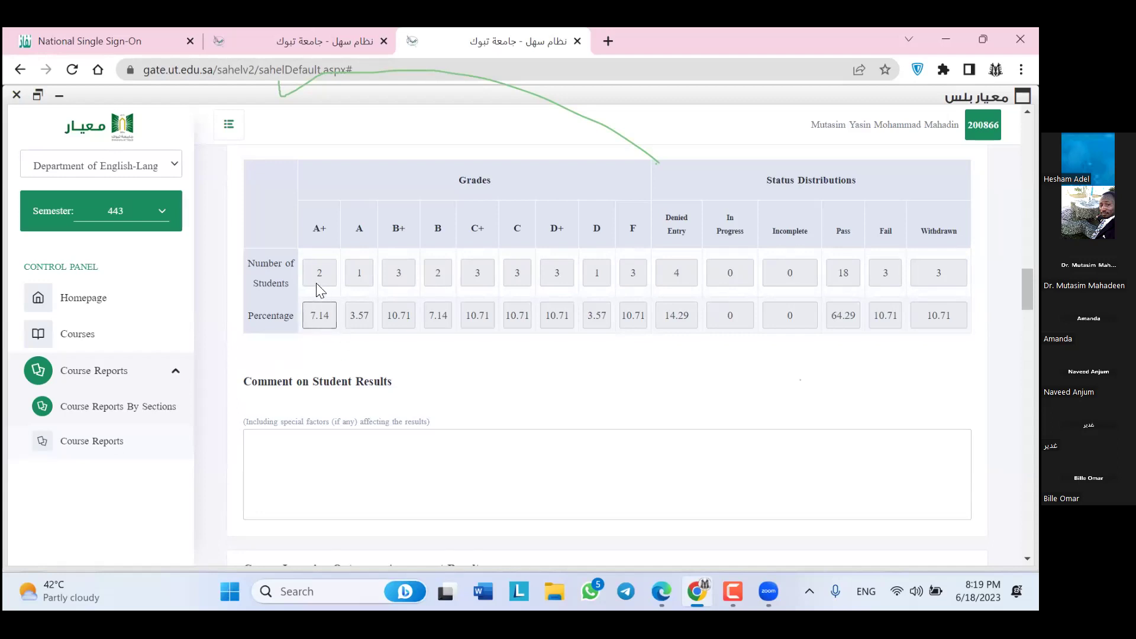
Step: Put focus in the Comment on Student Results box and status boxes, leaving the comment empty
{"action": "left_click", "coordinate": [333, 448]}
{"action": "left_click", "coordinate": [341, 436]}
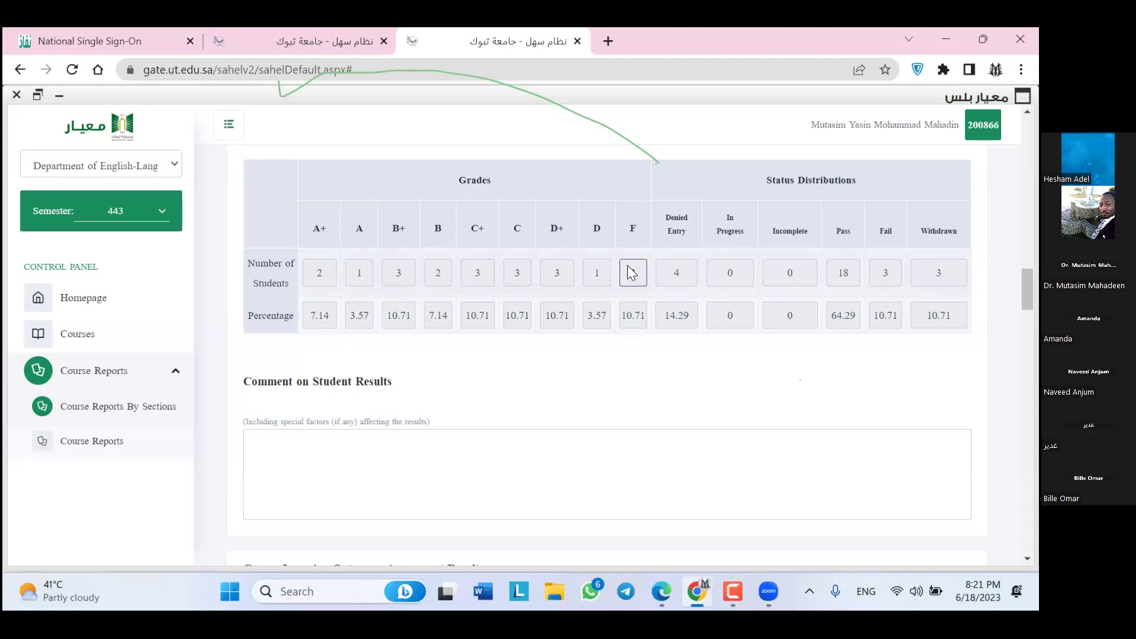
{"action": "left_click", "coordinate": [746, 284]}
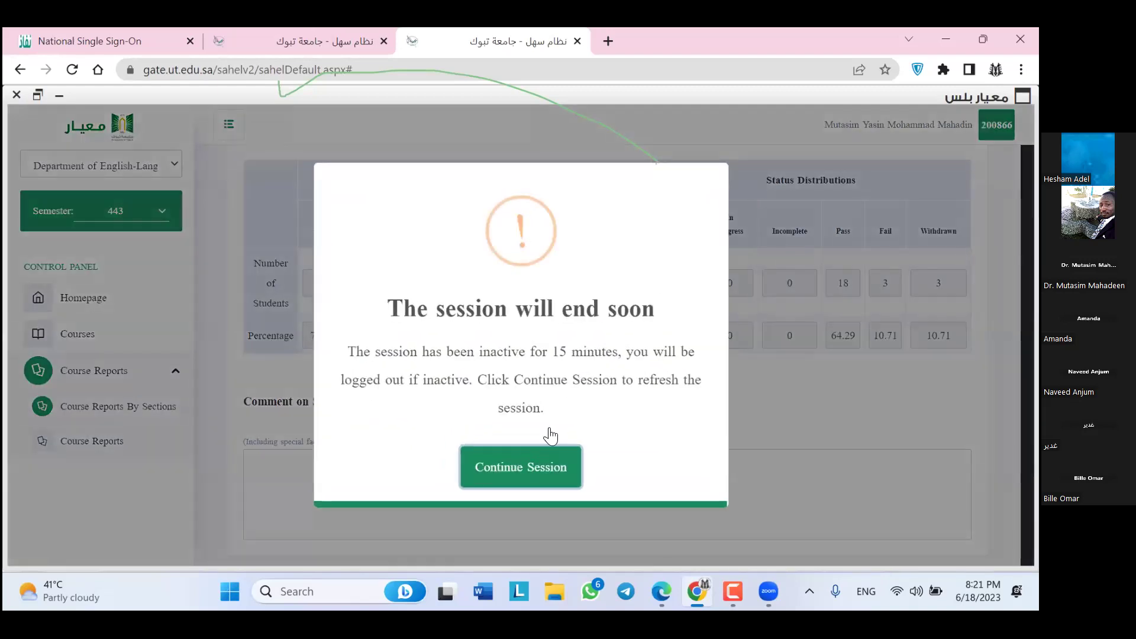
Step: Dismiss the session warning and place the cursor in the empty Comment on Student Results box
{"action": "left_click", "coordinate": [528, 472]}
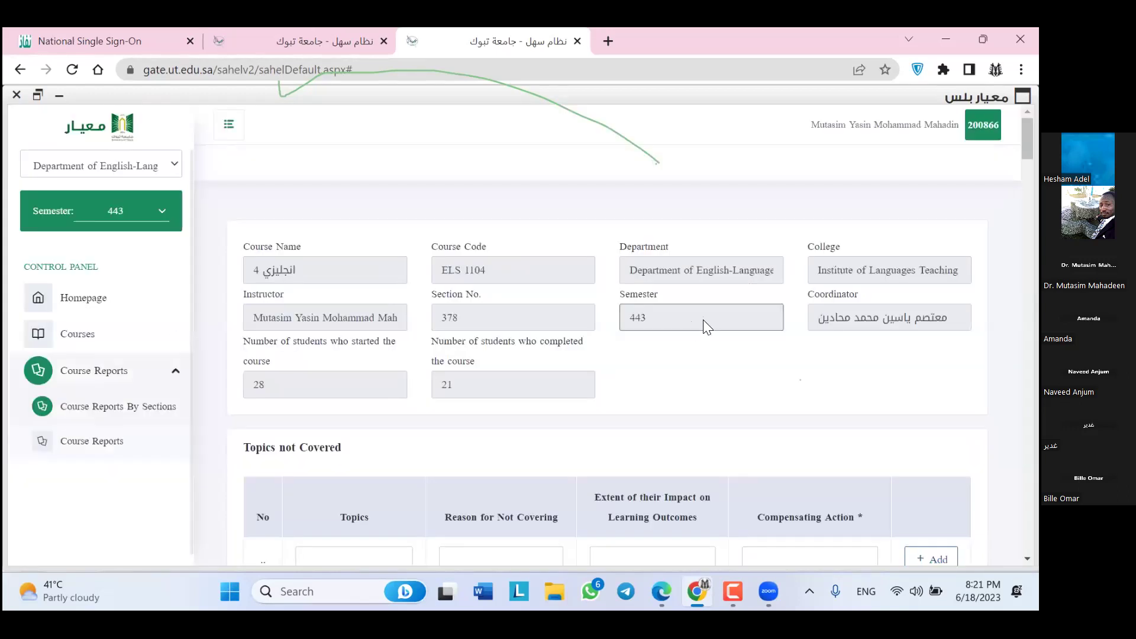
{"action": "scroll", "coordinate": [716, 329], "scroll_direction": "down", "scroll_amount": 20}
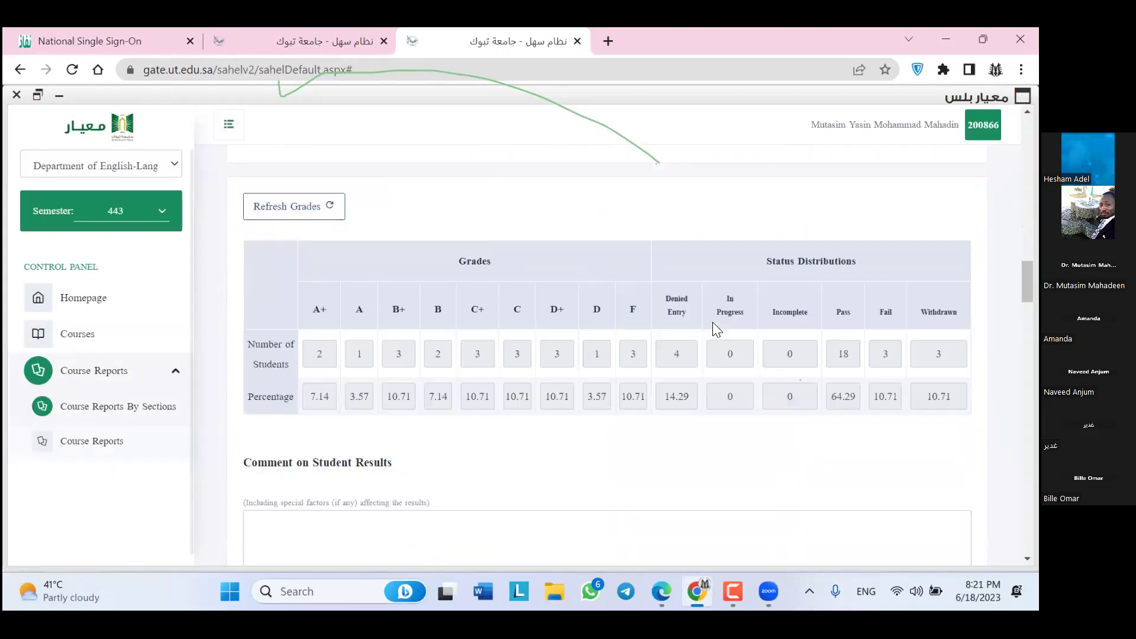
{"action": "scroll", "coordinate": [716, 329], "scroll_direction": "up", "scroll_amount": 10}
{"action": "scroll", "coordinate": [713, 327], "scroll_direction": "down", "scroll_amount": 2}
{"action": "scroll", "coordinate": [692, 348], "scroll_direction": "down", "scroll_amount": 1}
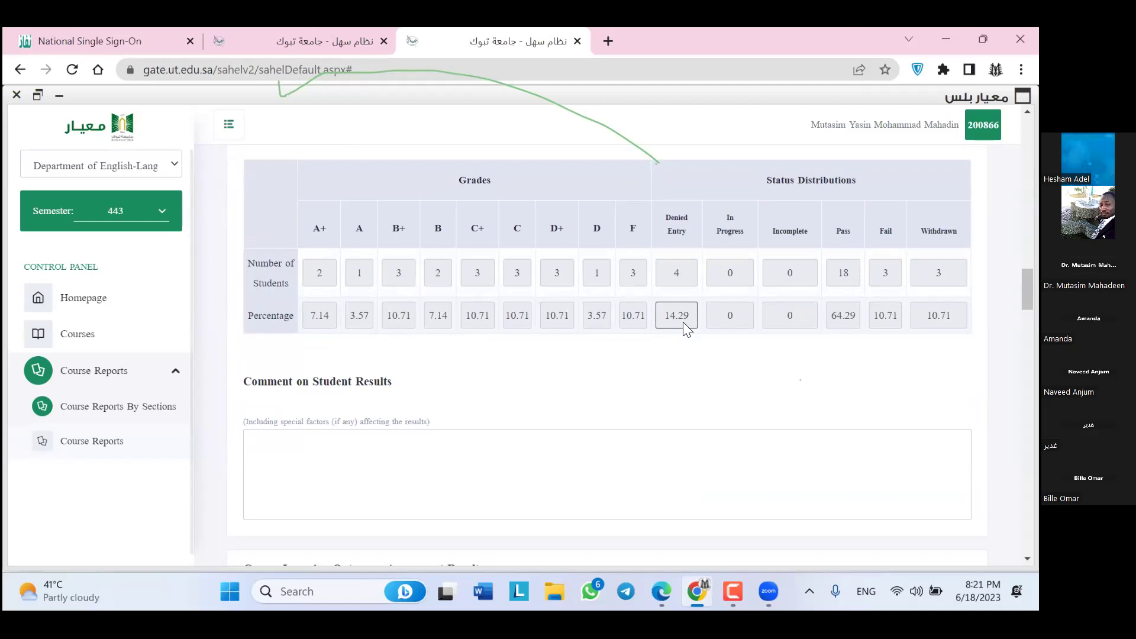
{"action": "left_click", "coordinate": [272, 451]}
{"action": "left_click", "coordinate": [630, 409]}
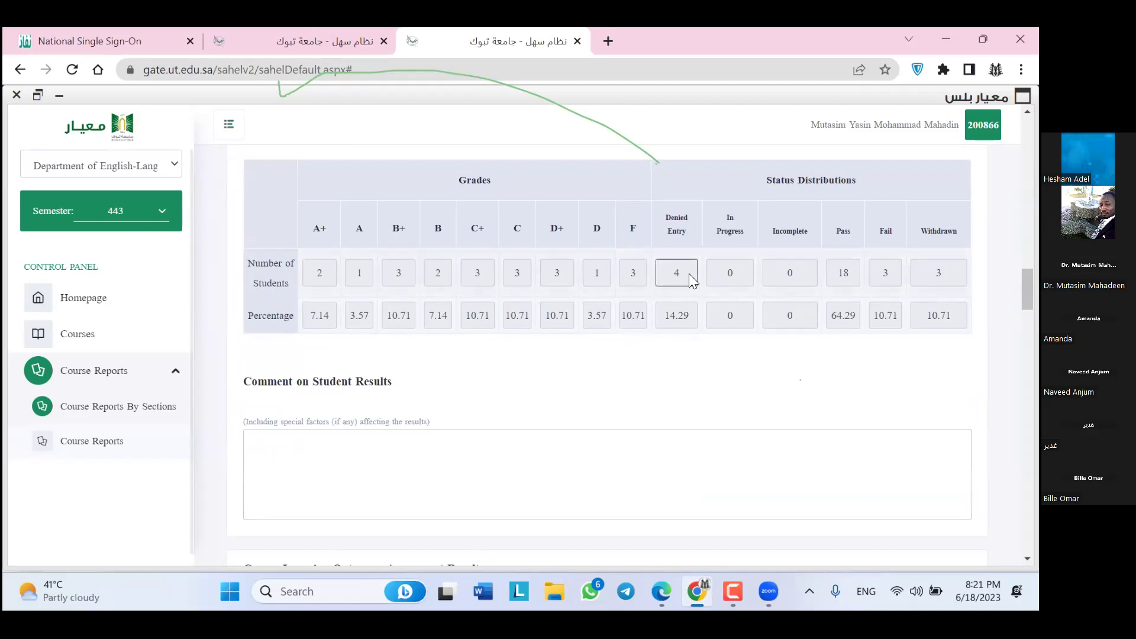
{"action": "left_click", "coordinate": [375, 446]}
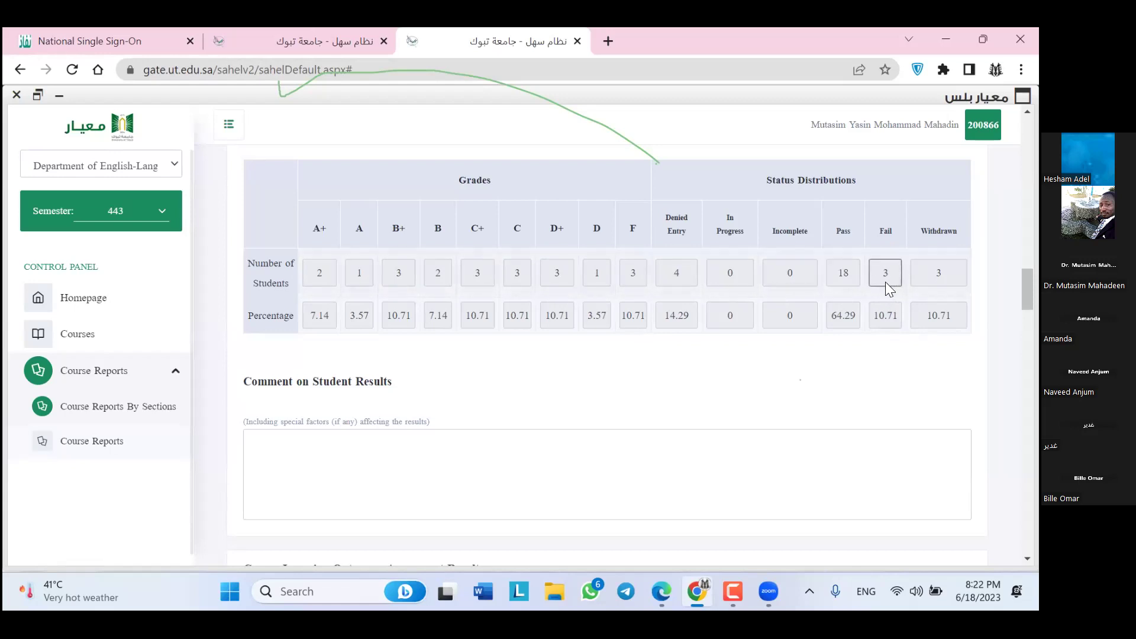
{"action": "left_click", "coordinate": [470, 484]}
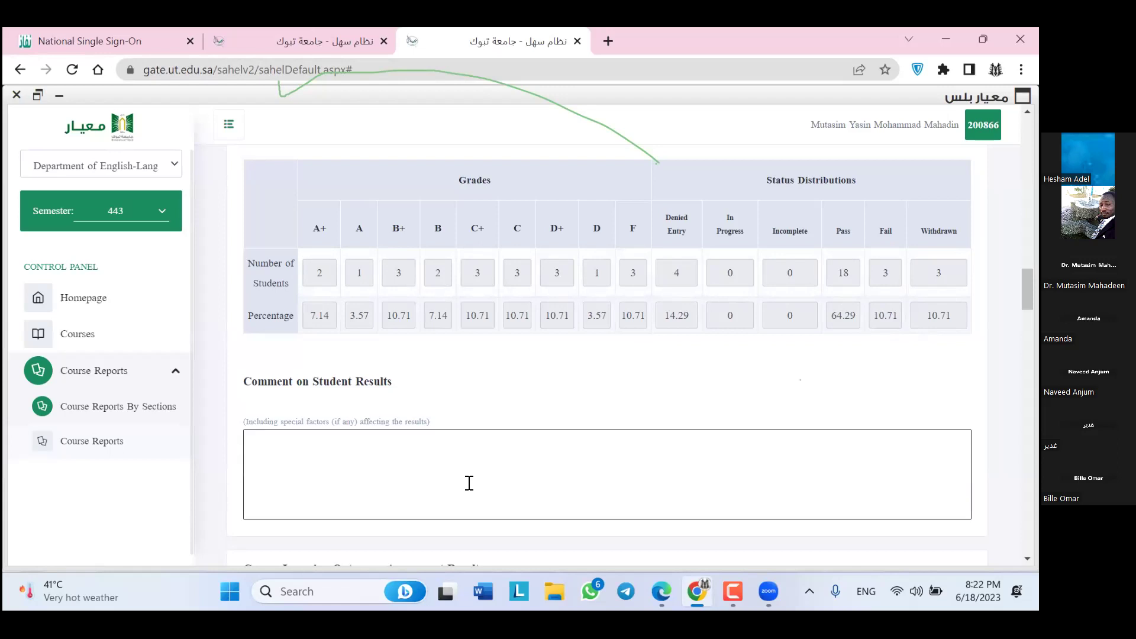
{"action": "left_click", "coordinate": [877, 322]}
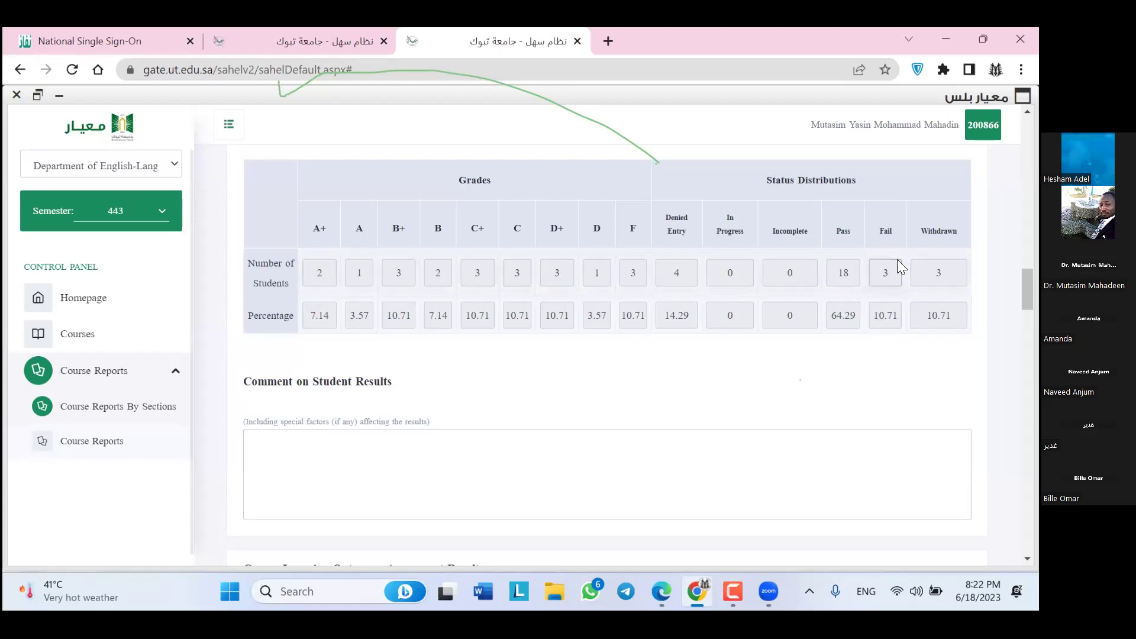
{"action": "left_click", "coordinate": [443, 513]}
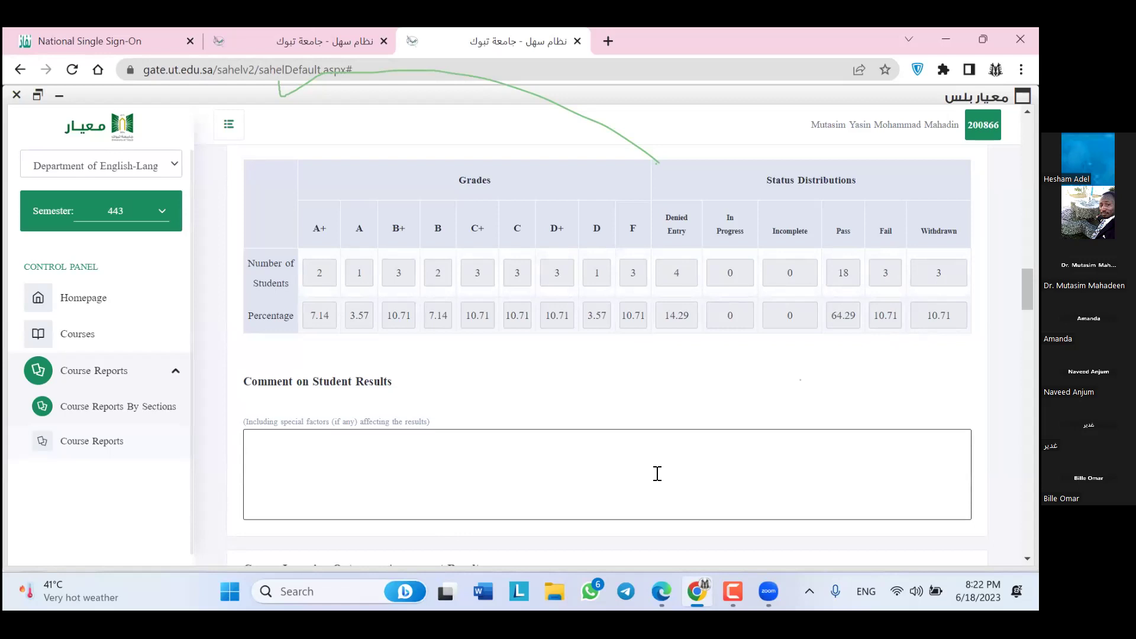
{"action": "left_click", "coordinate": [938, 273]}
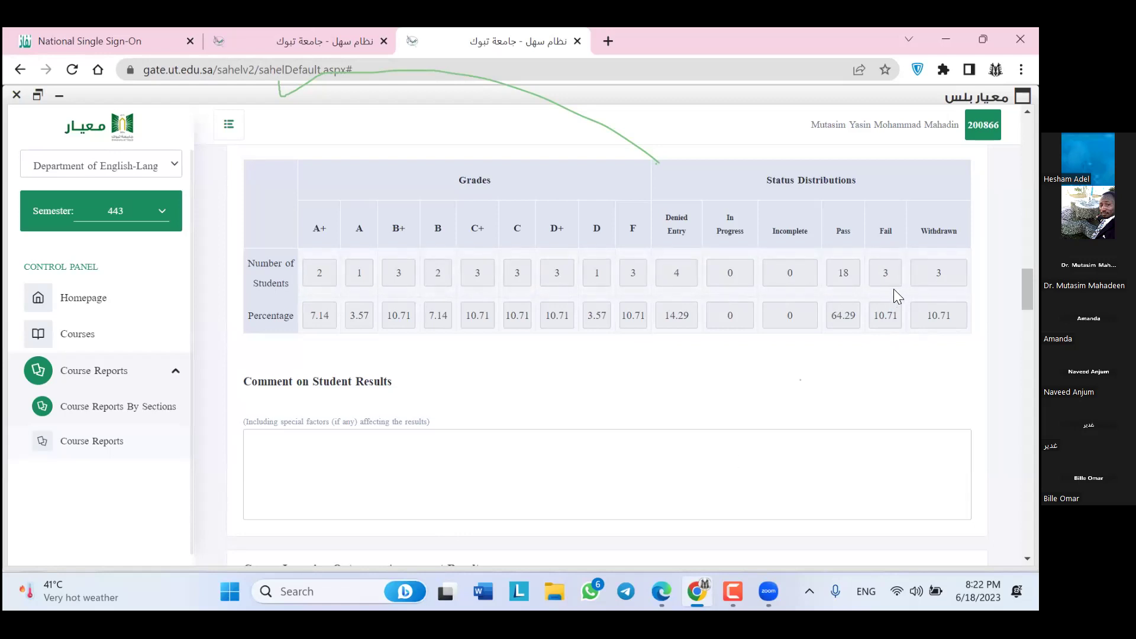
{"action": "left_click", "coordinate": [938, 272]}
{"action": "left_click", "coordinate": [459, 482]}
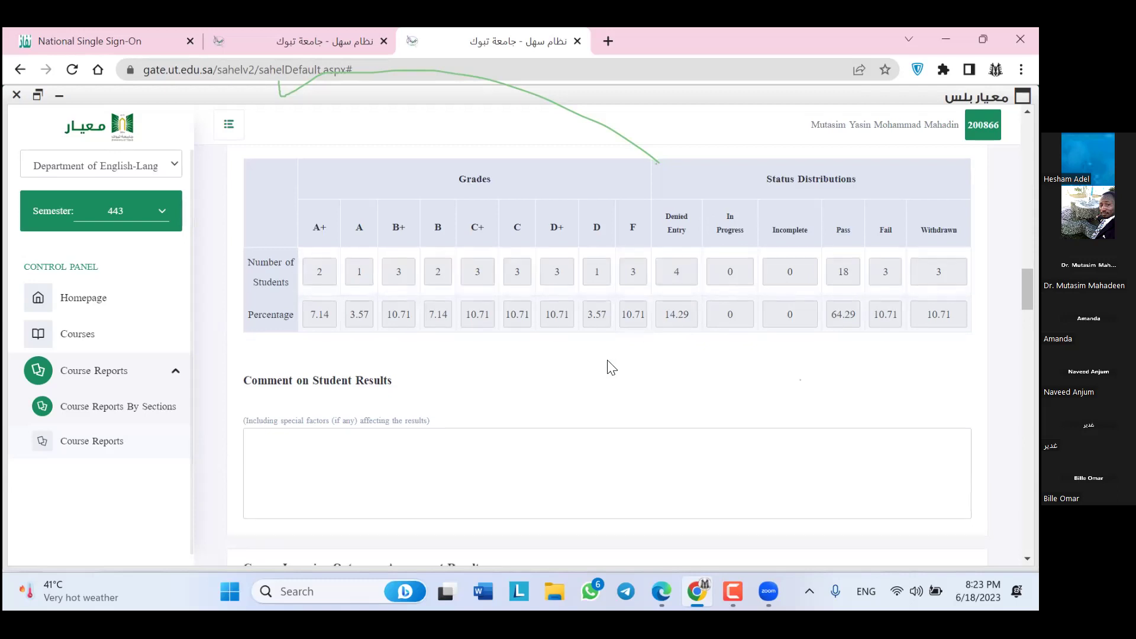
{"action": "scroll", "coordinate": [606, 368], "scroll_direction": "down", "scroll_amount": 1}
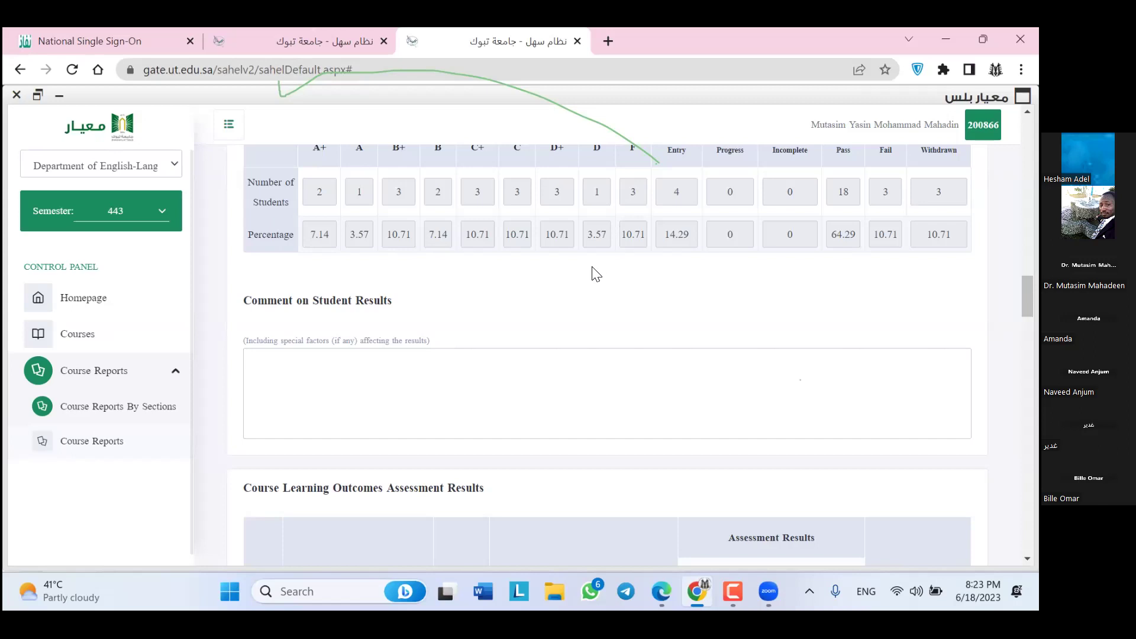
{"action": "scroll", "coordinate": [807, 243], "scroll_direction": "up", "scroll_amount": 3}
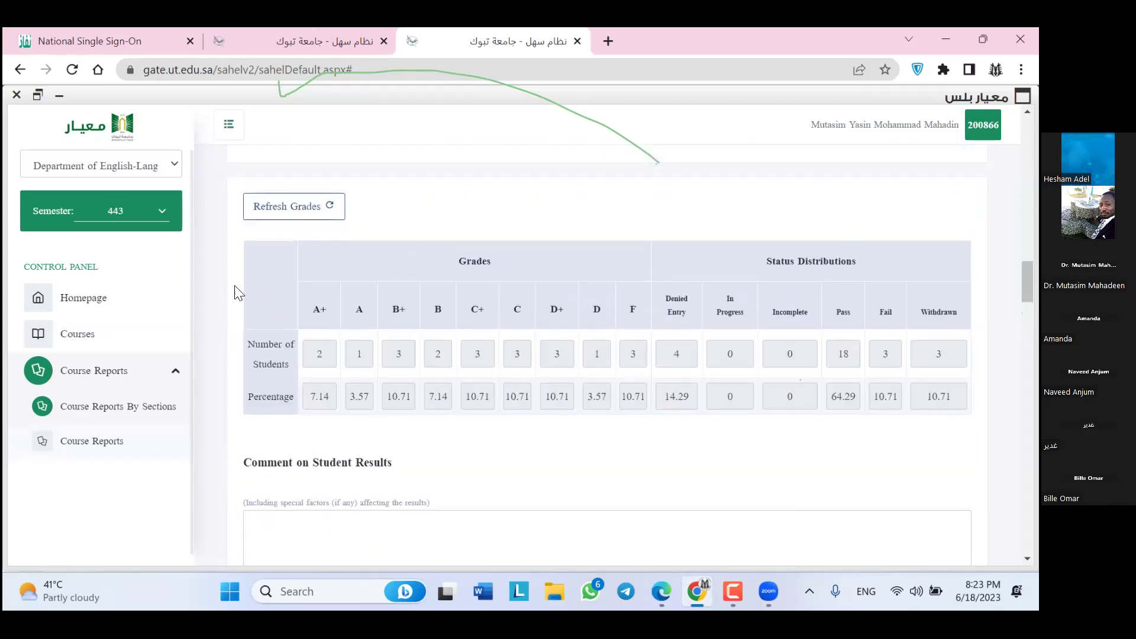
{"action": "scroll", "coordinate": [333, 270], "scroll_direction": "down", "scroll_amount": 3}
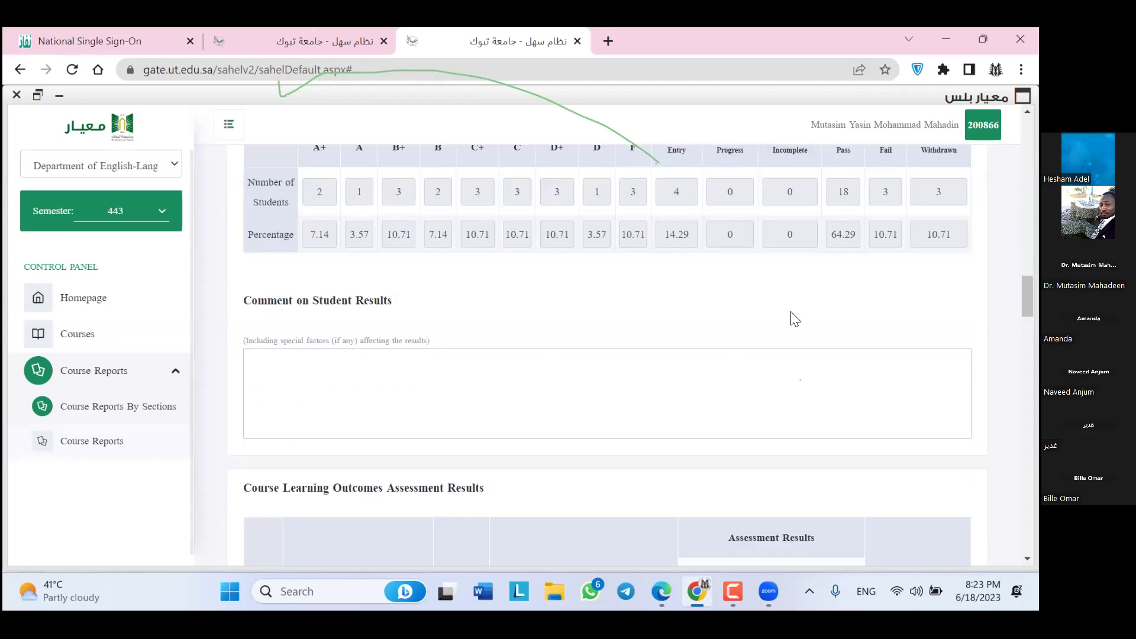
{"action": "scroll", "coordinate": [793, 318], "scroll_direction": "down", "scroll_amount": 2}
{"action": "scroll", "coordinate": [795, 319], "scroll_direction": "down", "scroll_amount": 3}
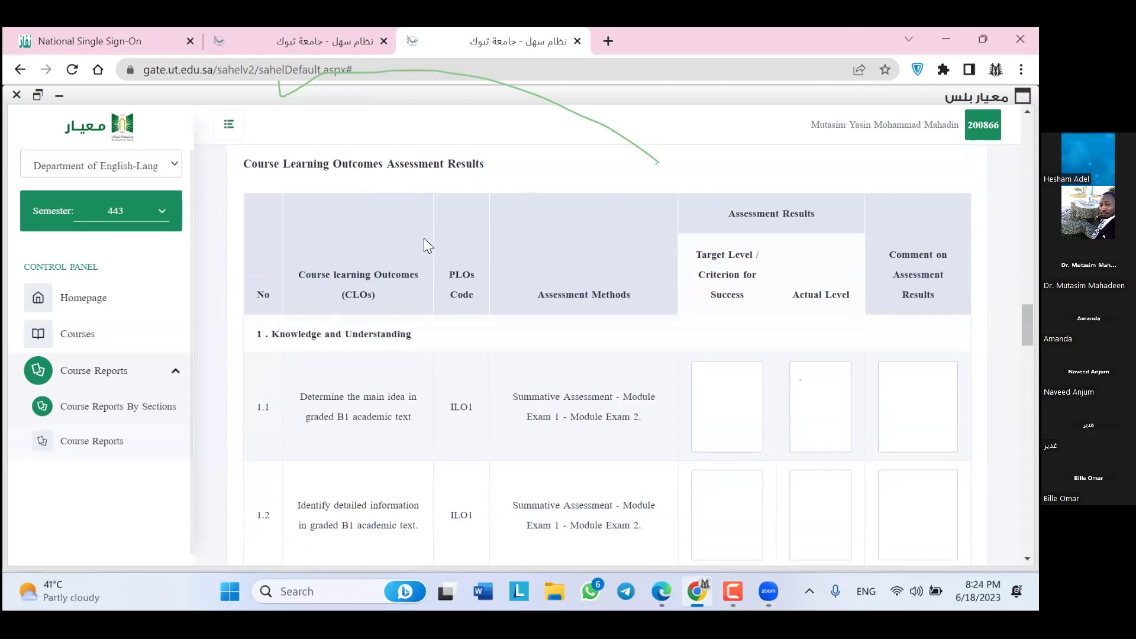
Step: Bring the CLO Assessment Results table into view and select outcome 1.1's target and actual level boxes
{"action": "scroll", "coordinate": [418, 244], "scroll_direction": "down", "scroll_amount": 1}
{"action": "scroll", "coordinate": [442, 268], "scroll_direction": "up", "scroll_amount": 1}
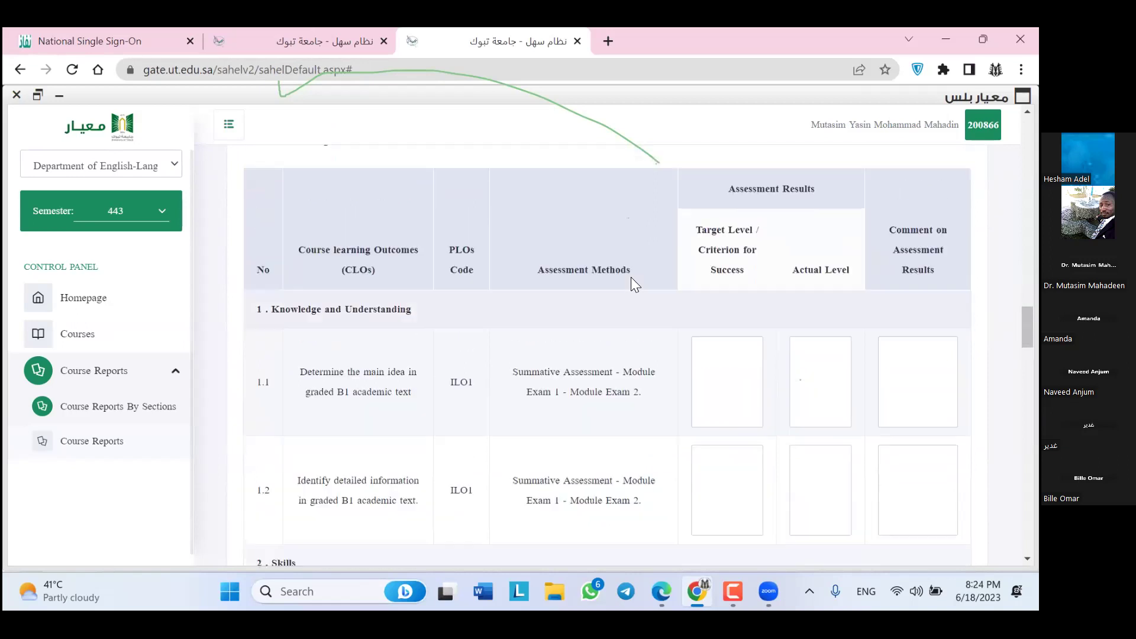
{"action": "left_click", "coordinate": [819, 414]}
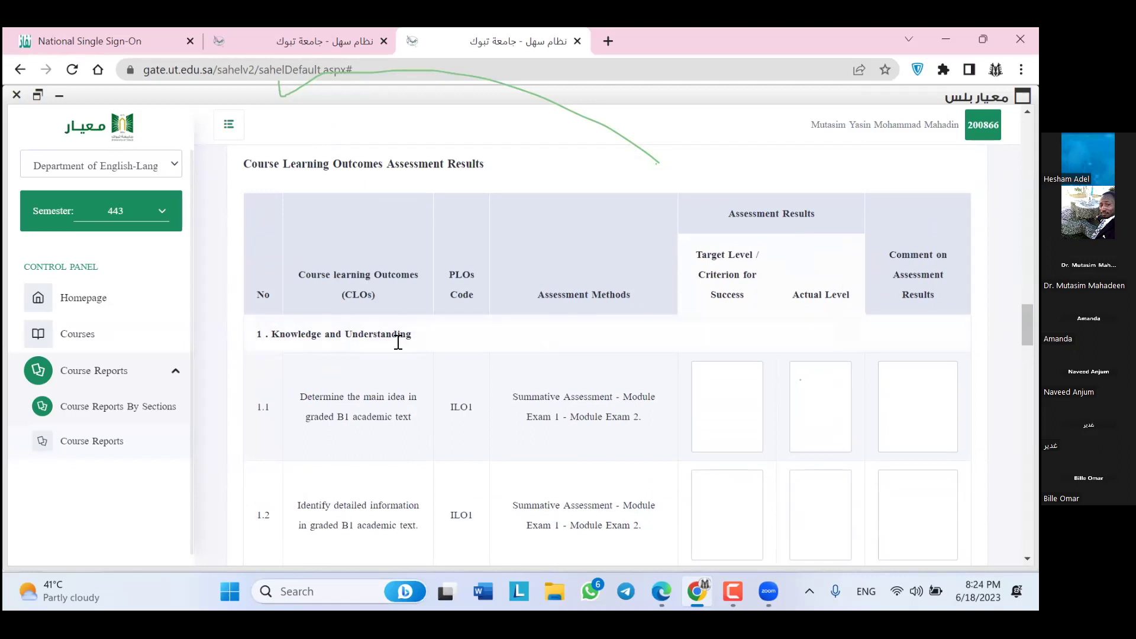
{"action": "scroll", "coordinate": [398, 337], "scroll_direction": "down", "scroll_amount": 3}
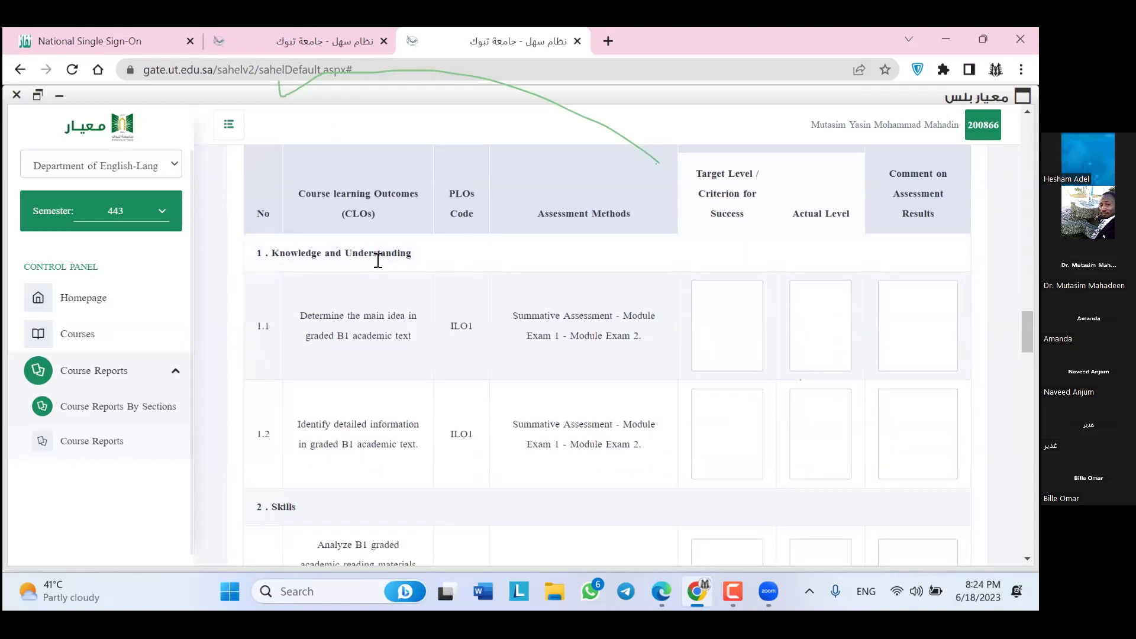
{"action": "scroll", "coordinate": [364, 358], "scroll_direction": "down", "scroll_amount": 5}
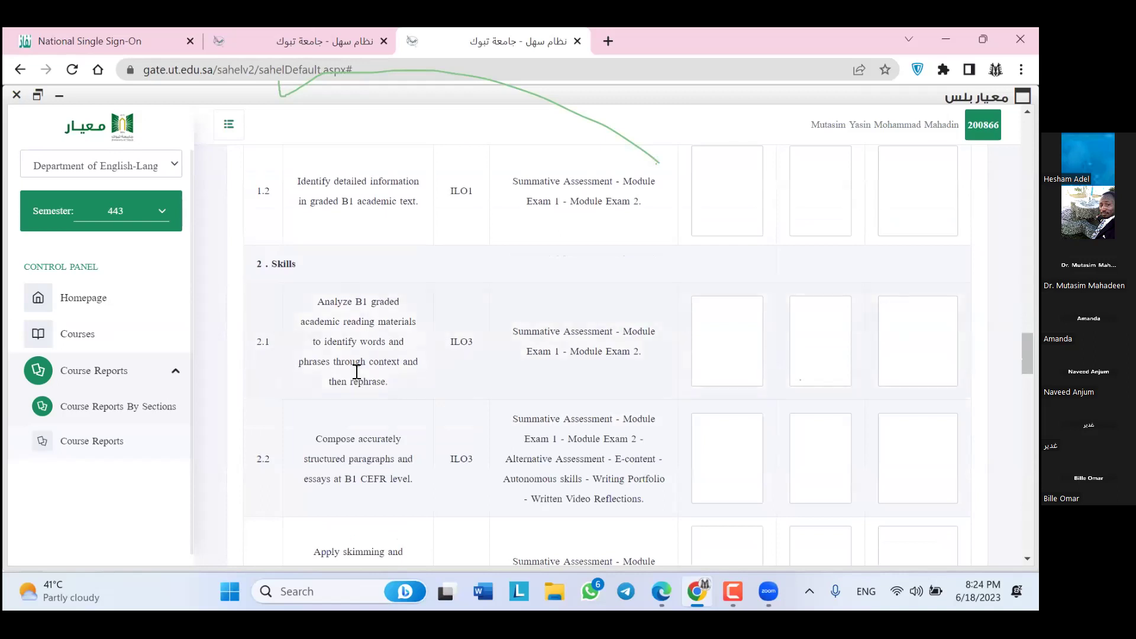
{"action": "scroll", "coordinate": [362, 357], "scroll_direction": "up", "scroll_amount": 3}
{"action": "scroll", "coordinate": [360, 354], "scroll_direction": "up", "scroll_amount": 2}
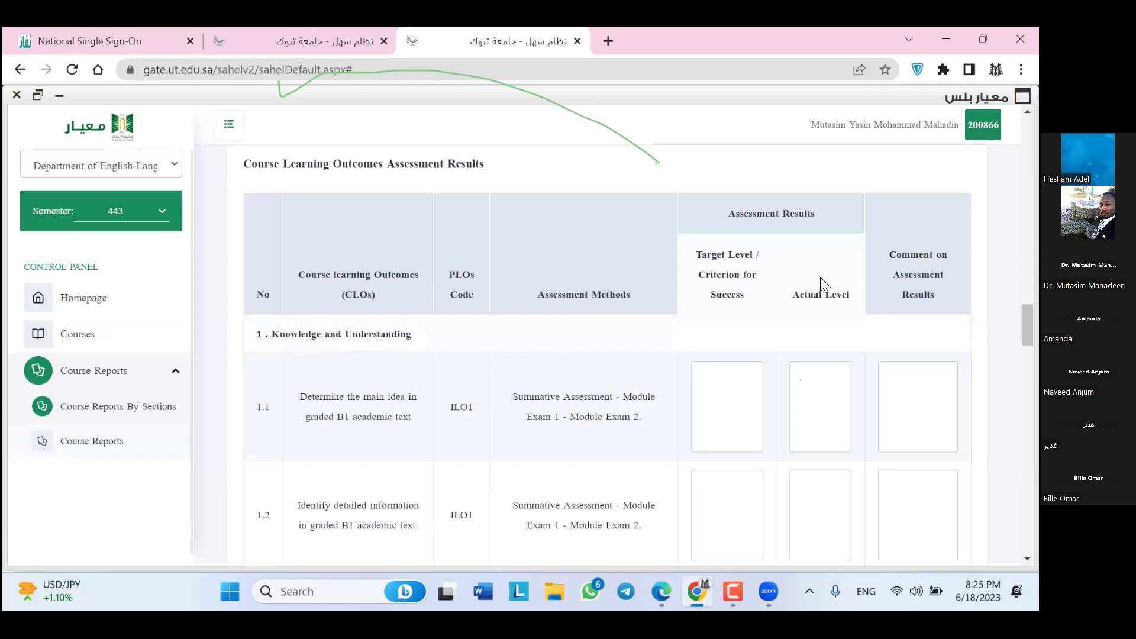
{"action": "left_click", "coordinate": [740, 380]}
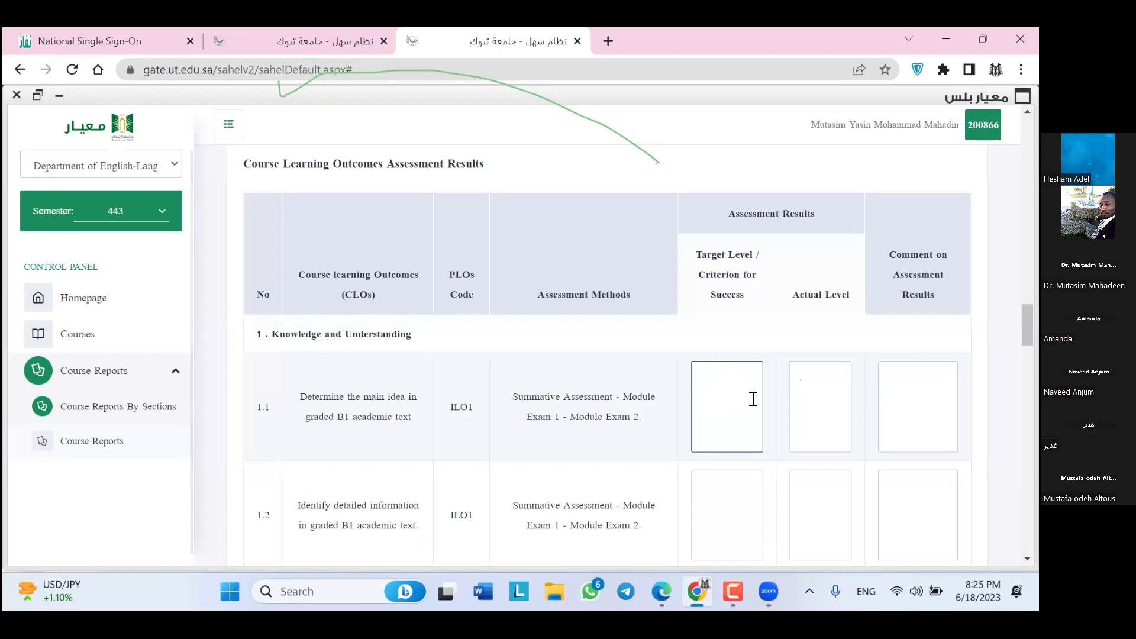
{"action": "left_click", "coordinate": [830, 377]}
{"action": "scroll", "coordinate": [738, 374], "scroll_direction": "down", "scroll_amount": 3}
{"action": "scroll", "coordinate": [732, 400], "scroll_direction": "up", "scroll_amount": 3}
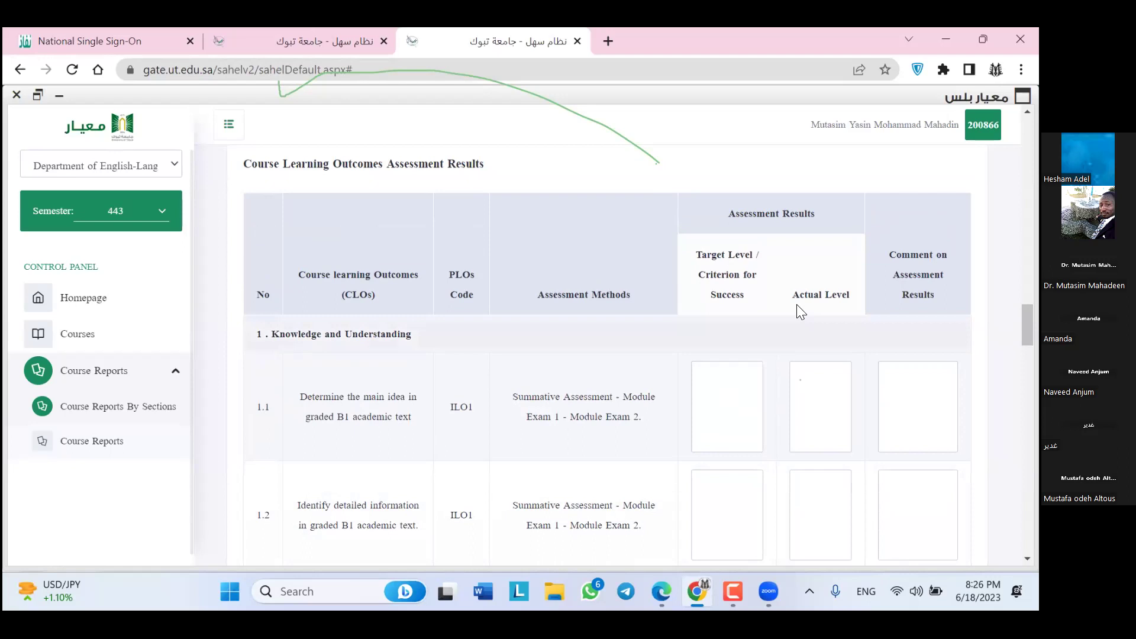
{"action": "left_click", "coordinate": [823, 401]}
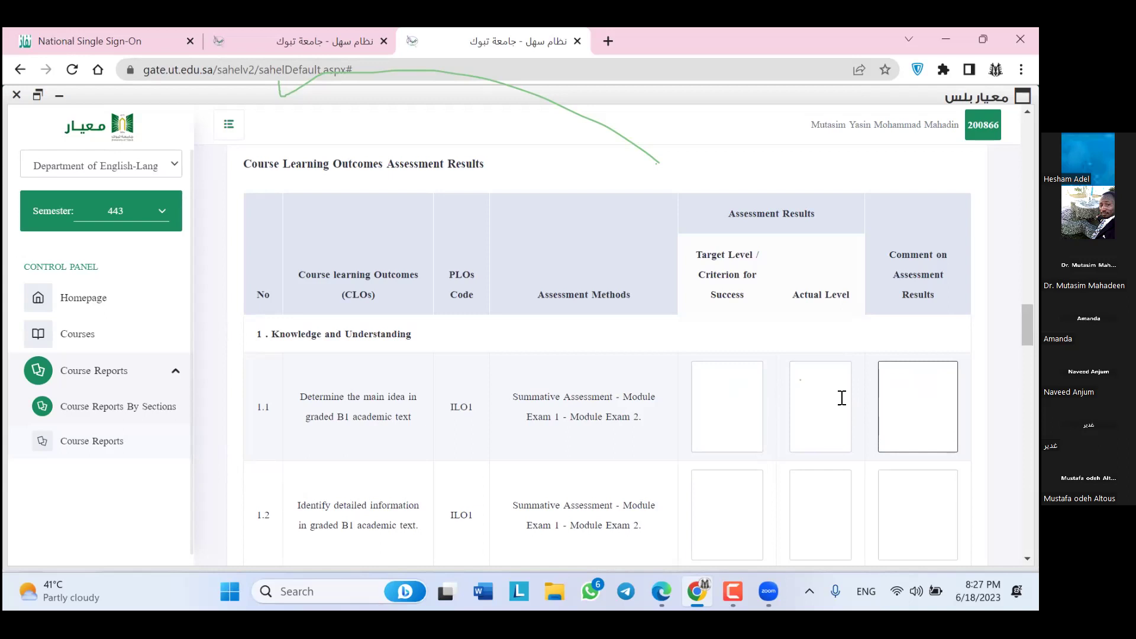
Step: Enter 60% as the target level for CLO 1.1
{"action": "scroll", "coordinate": [919, 372], "scroll_direction": "down", "scroll_amount": 1}
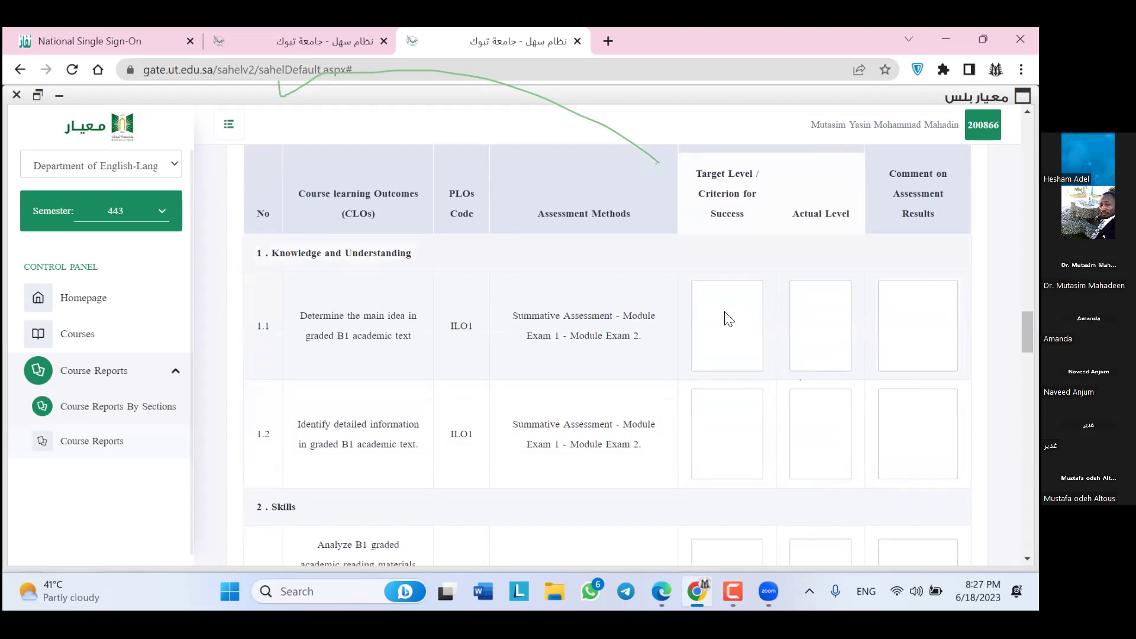
{"action": "scroll", "coordinate": [328, 319], "scroll_direction": "down", "scroll_amount": 4}
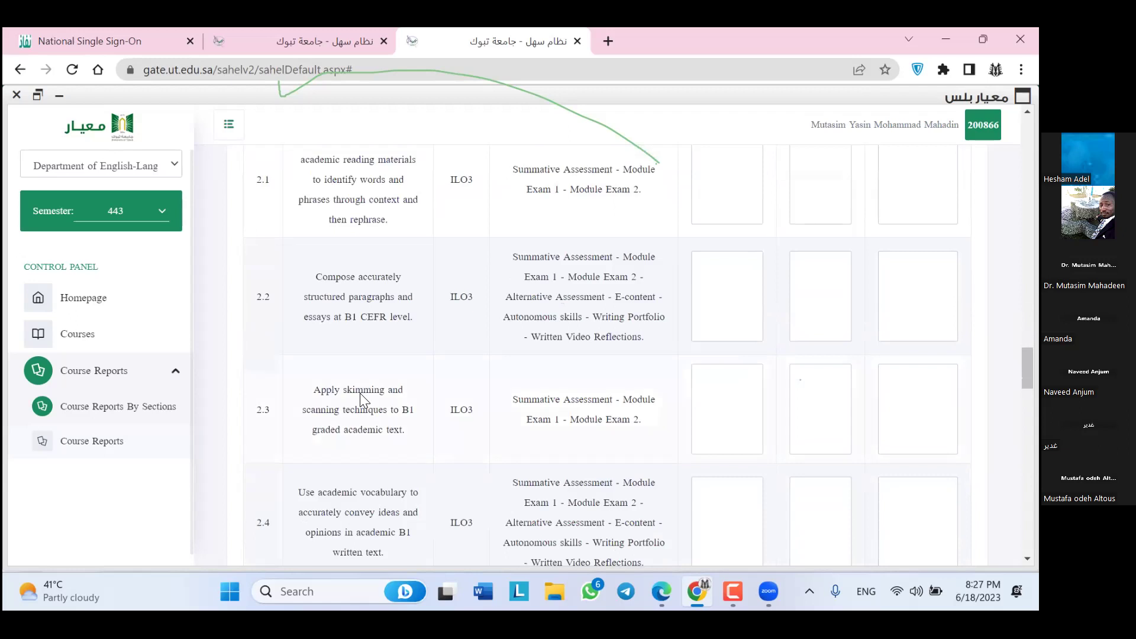
{"action": "scroll", "coordinate": [367, 412], "scroll_direction": "up", "scroll_amount": 6}
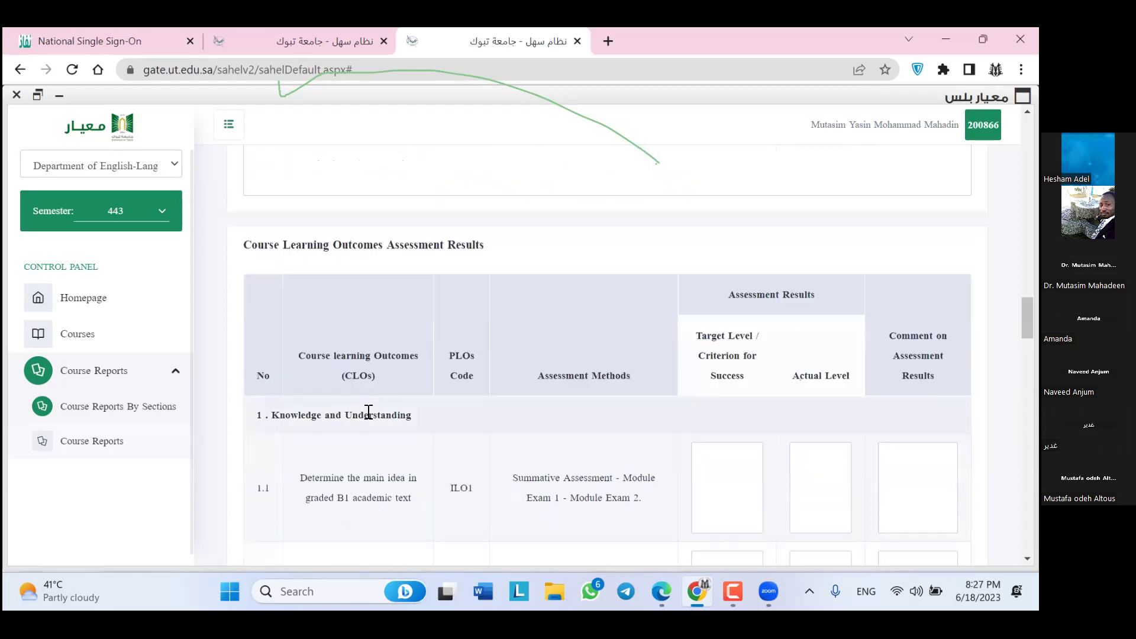
{"action": "scroll", "coordinate": [741, 307], "scroll_direction": "down", "scroll_amount": 2}
{"action": "left_click", "coordinate": [737, 310]}
{"action": "type", "text": "60%"}
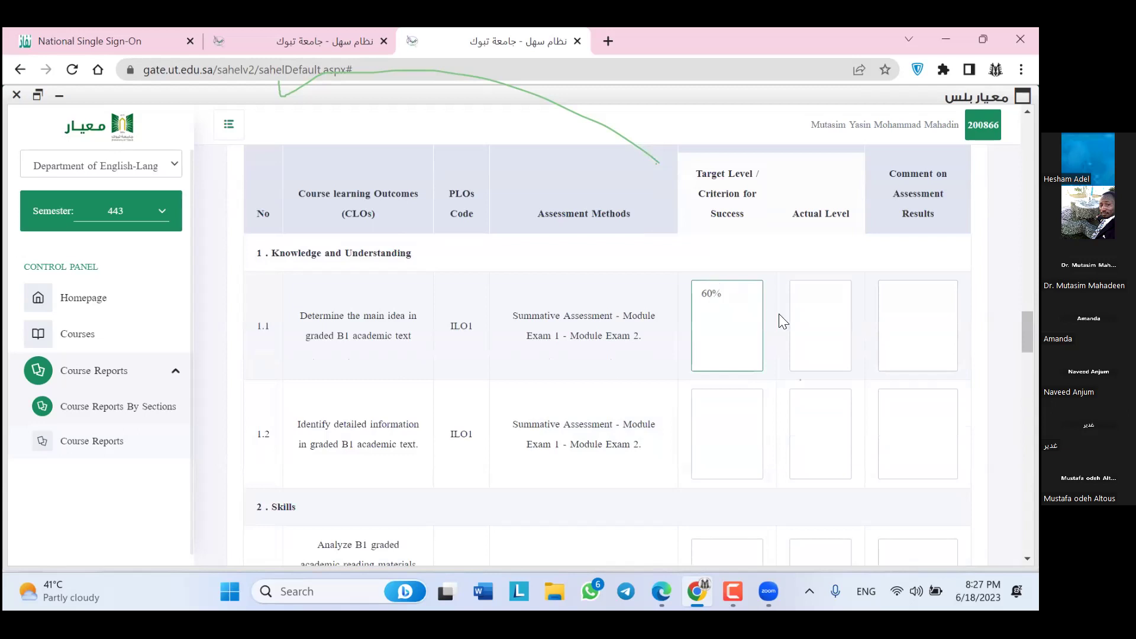
{"action": "left_click", "coordinate": [802, 316]}
{"action": "type", "text": "60%"}
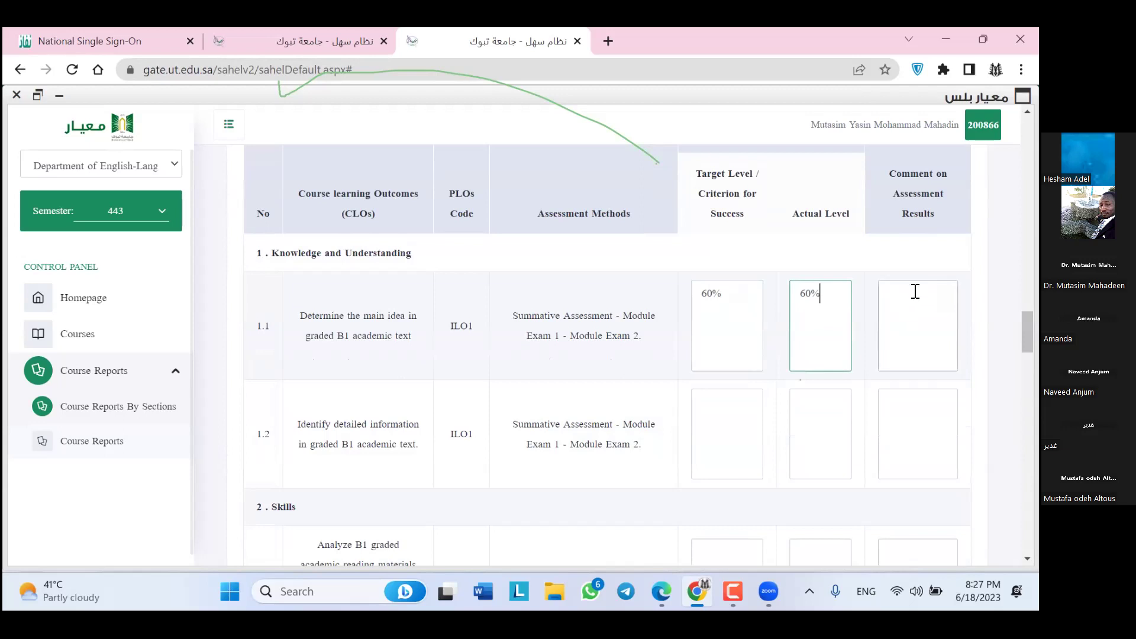
Step: Set both the target and actual levels of CLO 2.1 to 70%
{"action": "scroll", "coordinate": [504, 268], "scroll_direction": "down", "scroll_amount": 2}
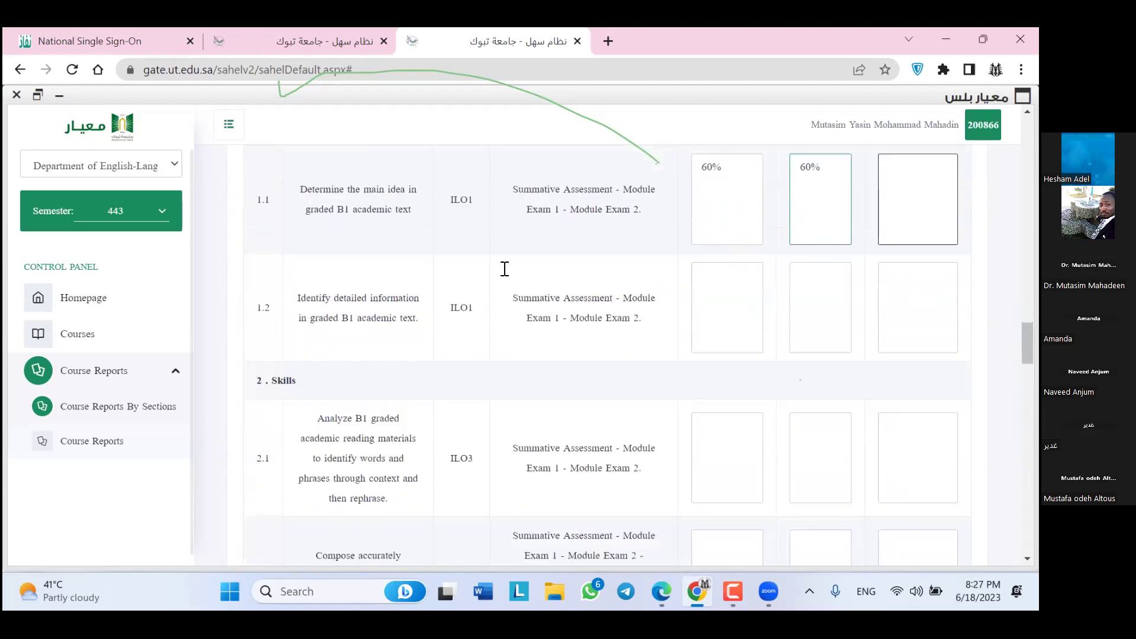
{"action": "scroll", "coordinate": [459, 311], "scroll_direction": "up", "scroll_amount": 3}
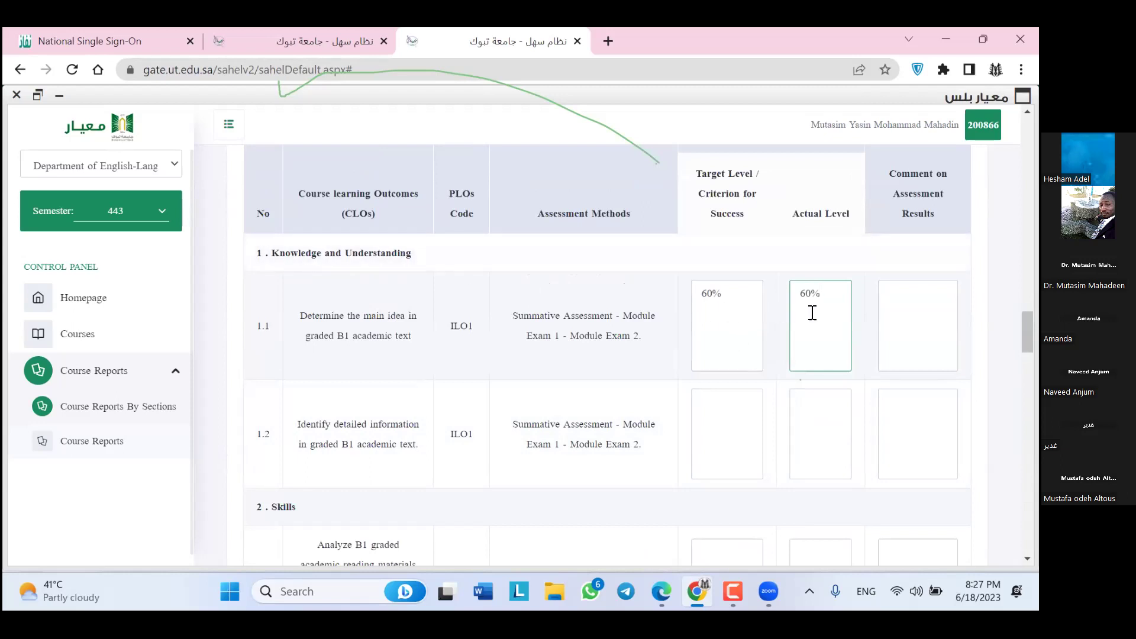
{"action": "scroll", "coordinate": [406, 446], "scroll_direction": "down", "scroll_amount": 4}
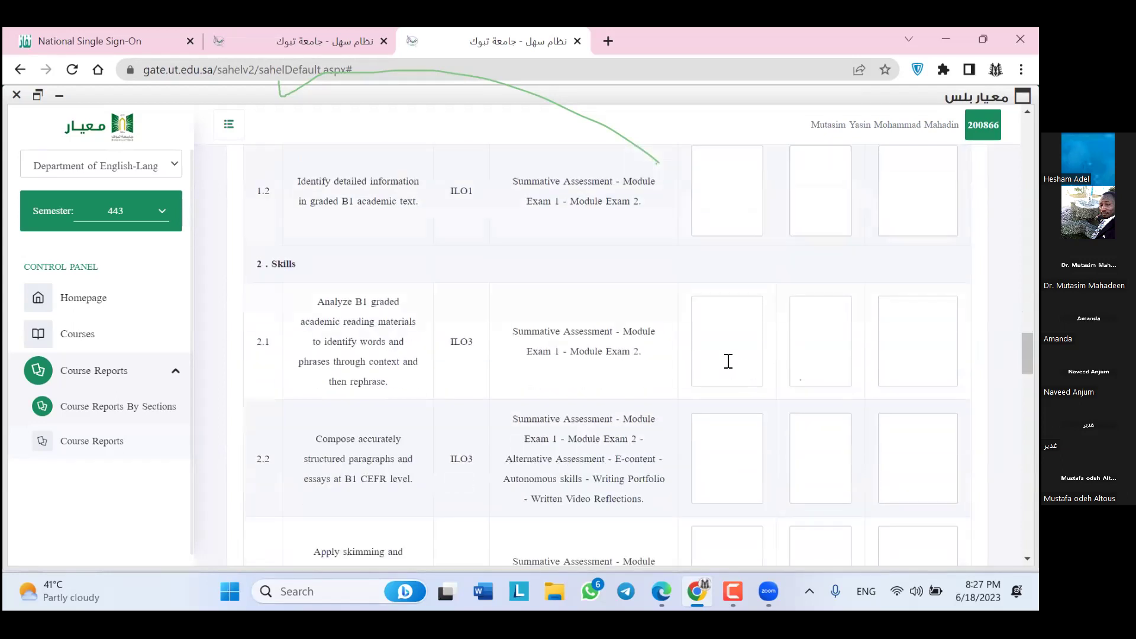
{"action": "left_click", "coordinate": [729, 339]}
{"action": "type", "text": "70"}
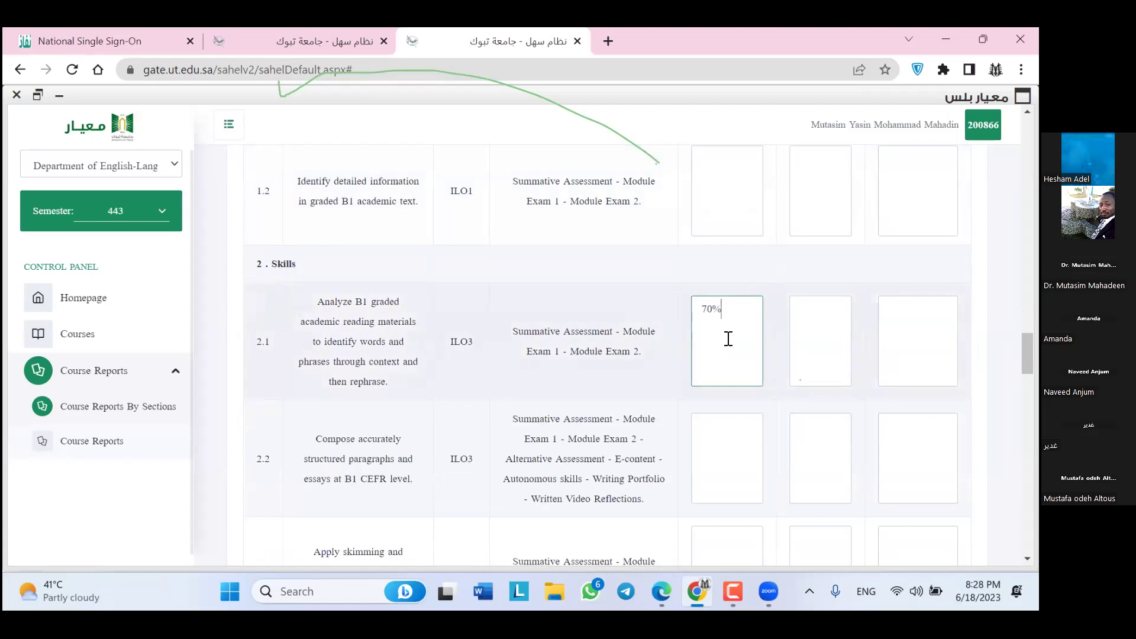
{"action": "left_click", "coordinate": [841, 319]}
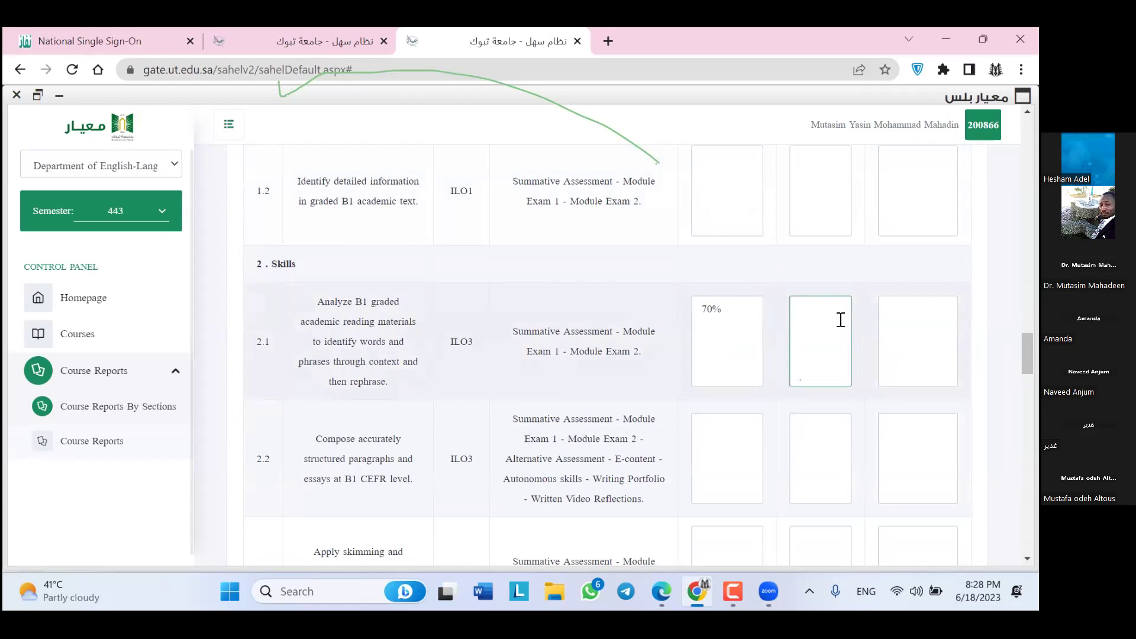
{"action": "type", "text": "70%"}
{"action": "scroll", "coordinate": [857, 362], "scroll_direction": "down", "scroll_amount": 6}
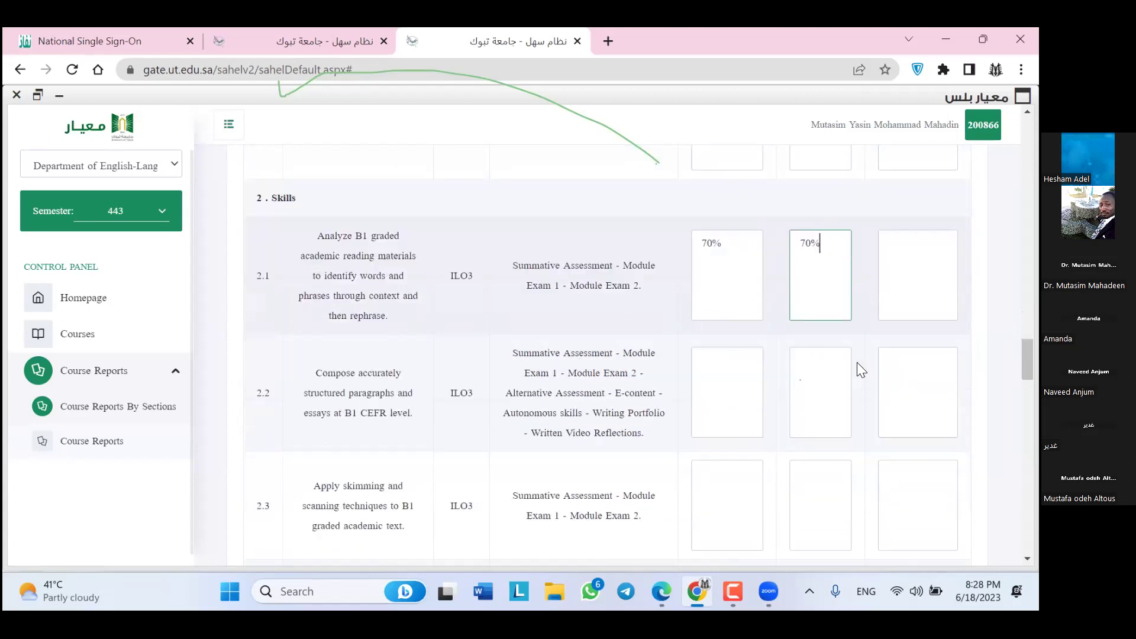
{"action": "scroll", "coordinate": [861, 370], "scroll_direction": "down", "scroll_amount": 9}
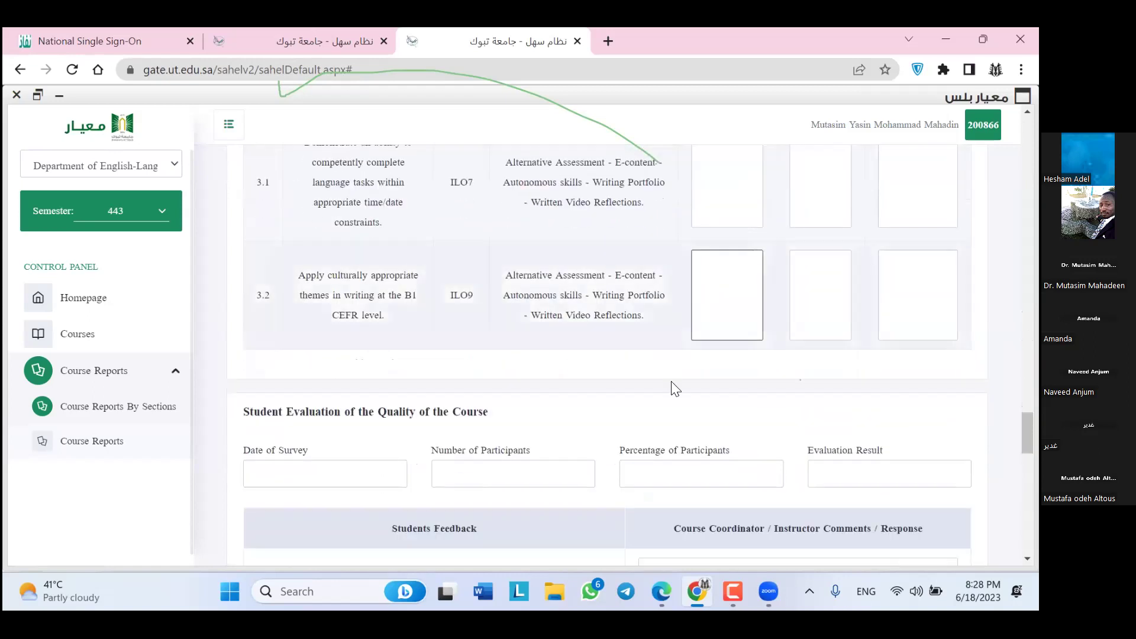
Step: Enter 60% as the target level for CLO 3.1 under Values and review the table
{"action": "scroll", "coordinate": [675, 385], "scroll_direction": "up", "scroll_amount": 4}
{"action": "left_click", "coordinate": [732, 407]}
{"action": "type", "text": "60%"}
{"action": "scroll", "coordinate": [796, 334], "scroll_direction": "up", "scroll_amount": 10}
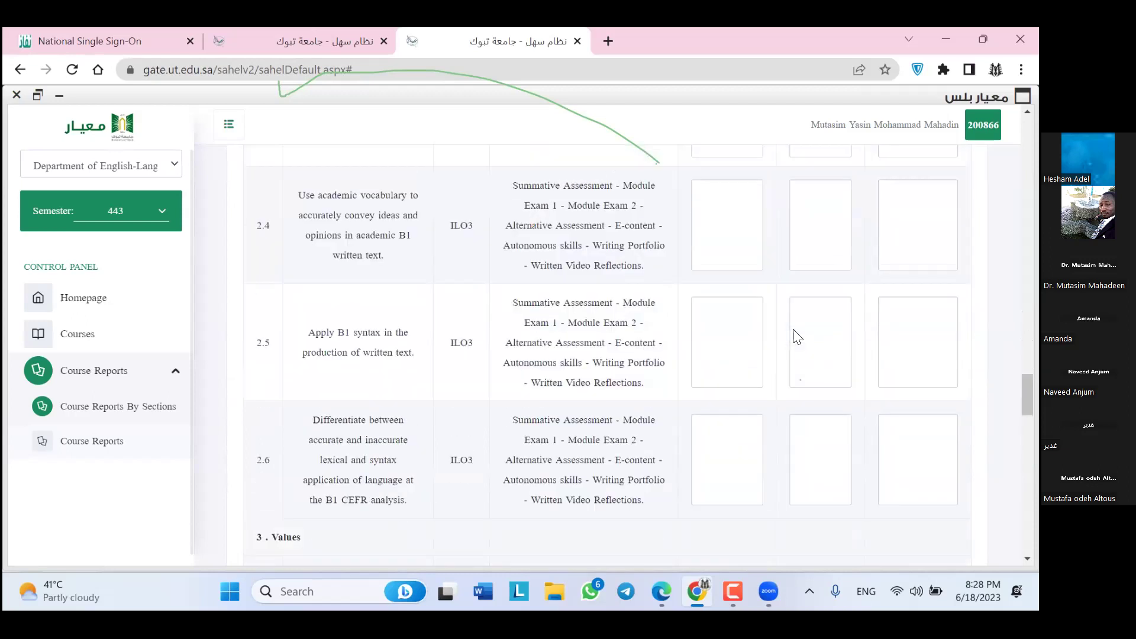
{"action": "scroll", "coordinate": [798, 336], "scroll_direction": "up", "scroll_amount": 8}
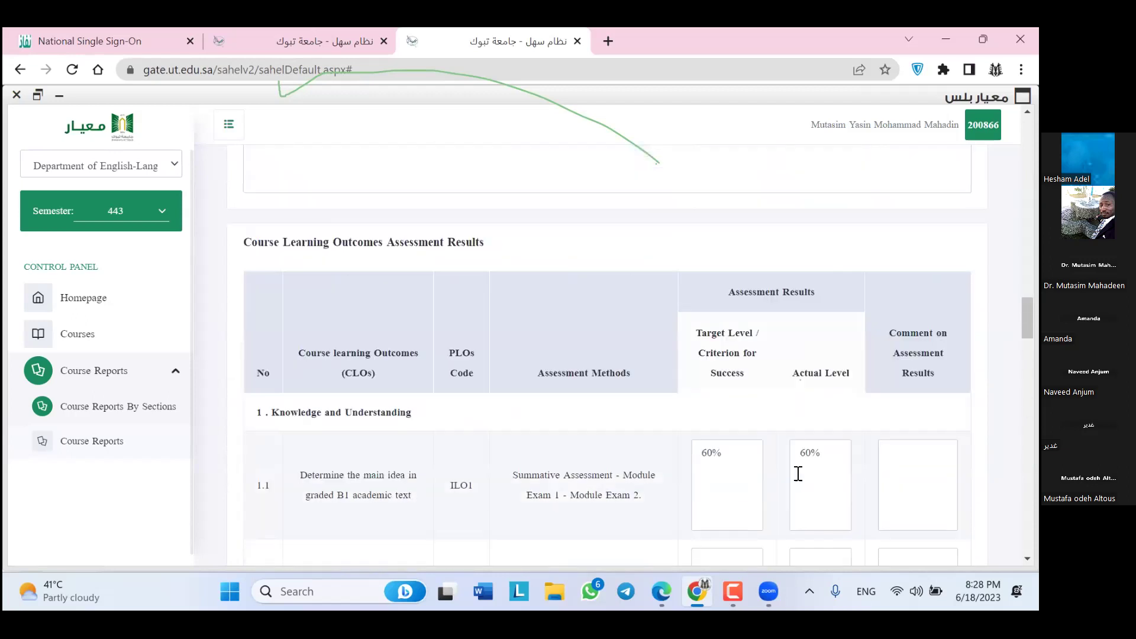
{"action": "scroll", "coordinate": [769, 384], "scroll_direction": "down", "scroll_amount": 4}
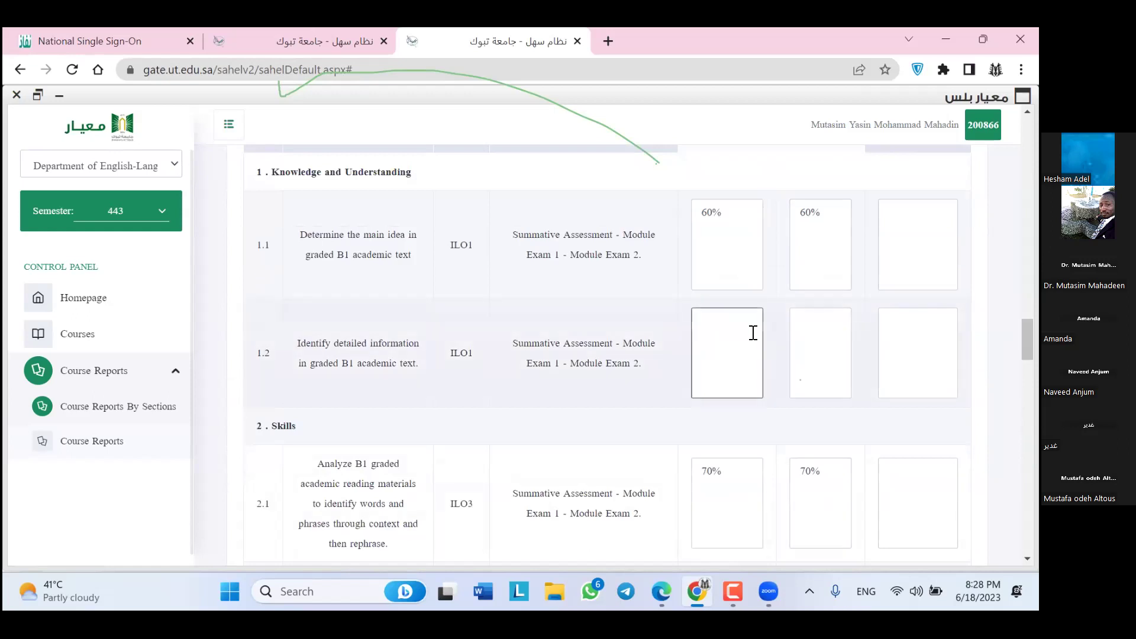
{"action": "scroll", "coordinate": [651, 320], "scroll_direction": "down", "scroll_amount": 4}
{"action": "scroll", "coordinate": [776, 352], "scroll_direction": "down", "scroll_amount": 5}
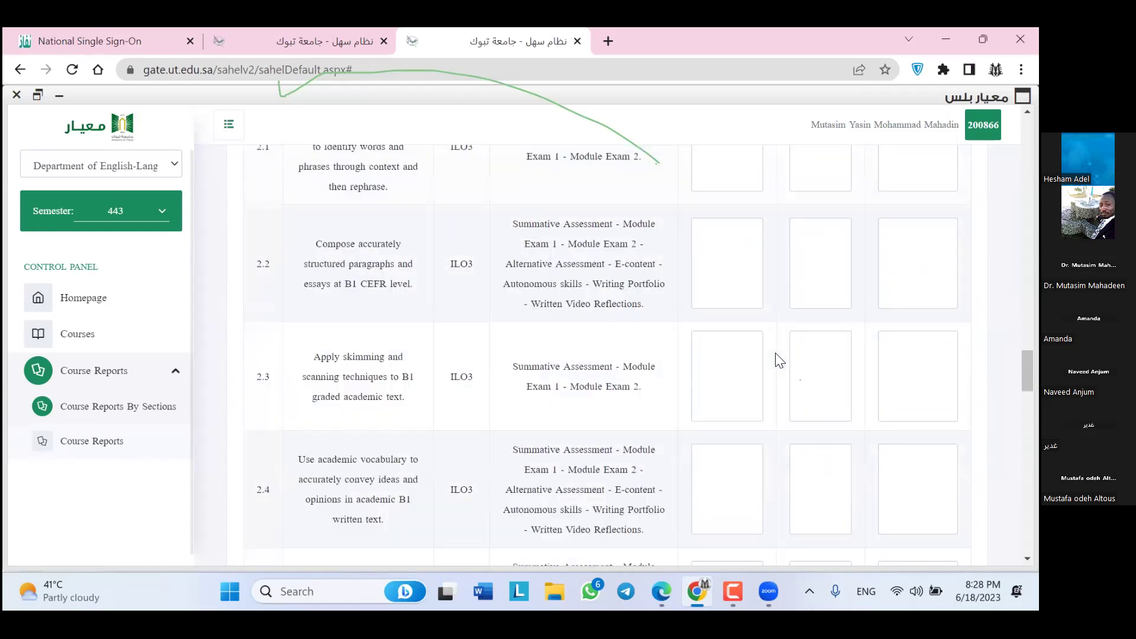
{"action": "scroll", "coordinate": [683, 411], "scroll_direction": "down", "scroll_amount": 4}
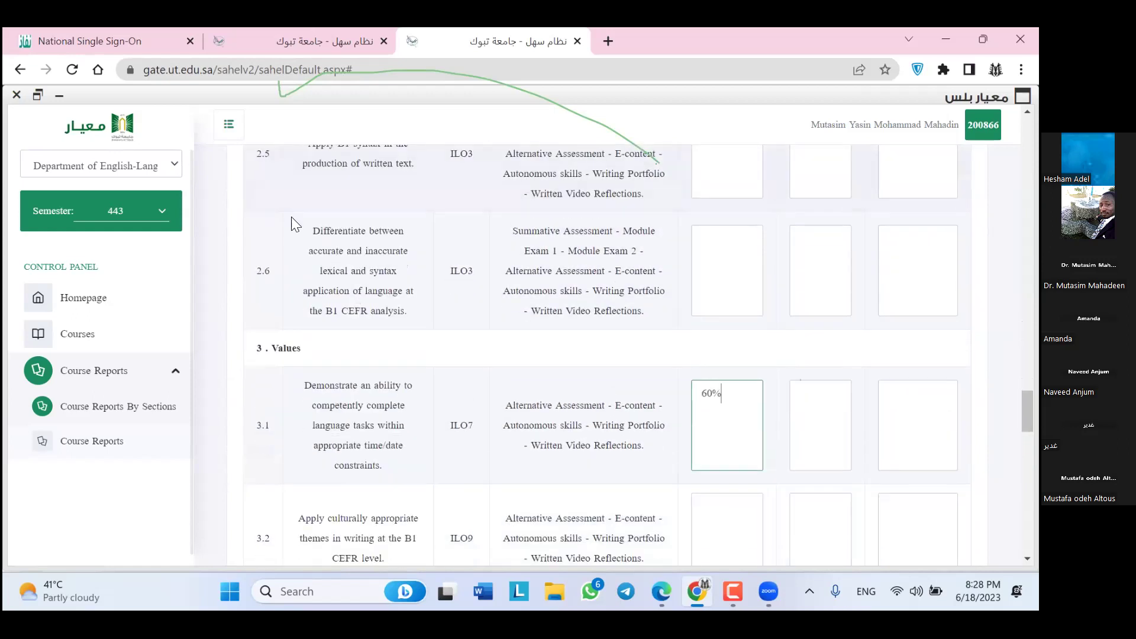
{"action": "scroll", "coordinate": [854, 363], "scroll_direction": "down", "scroll_amount": 3}
{"action": "scroll", "coordinate": [854, 363], "scroll_direction": "up", "scroll_amount": 12}
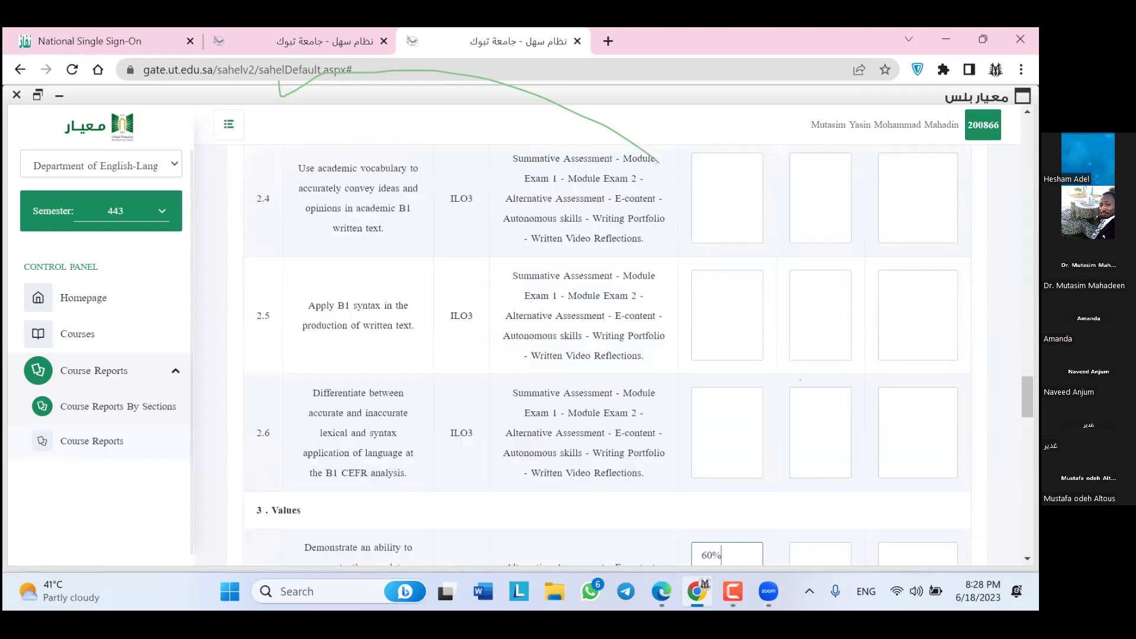
{"action": "scroll", "coordinate": [926, 385], "scroll_direction": "up", "scroll_amount": 3}
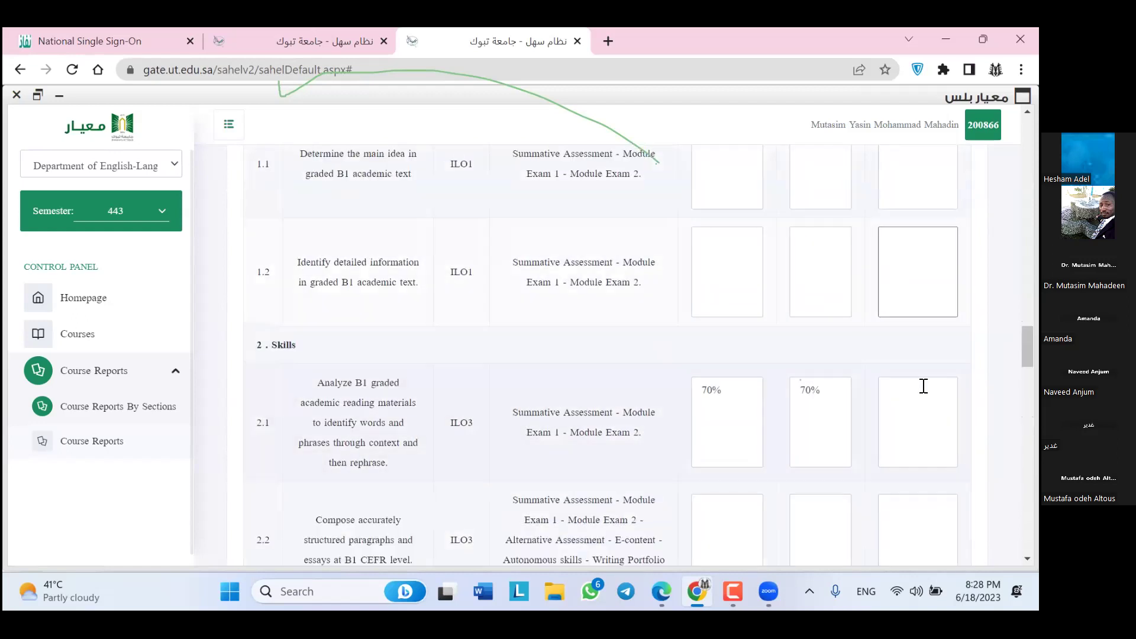
{"action": "scroll", "coordinate": [925, 388], "scroll_direction": "up", "scroll_amount": 4}
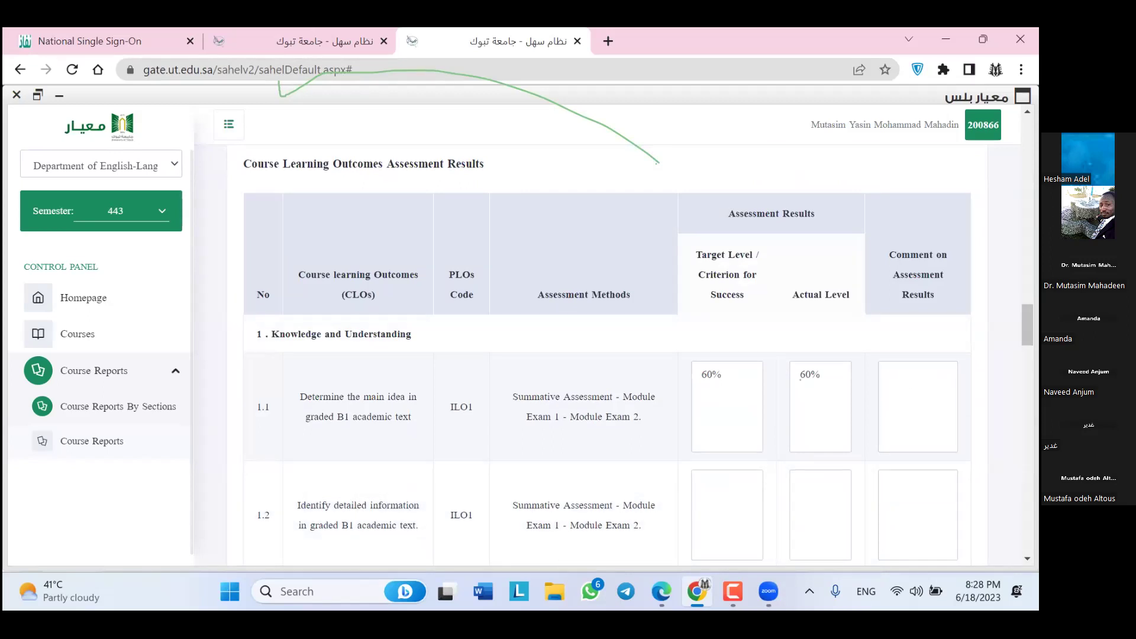
Step: Select the CLO 1.1 comment box, then move down to the blank Student Evaluation of the Quality of the Course section
{"action": "left_click", "coordinate": [919, 406]}
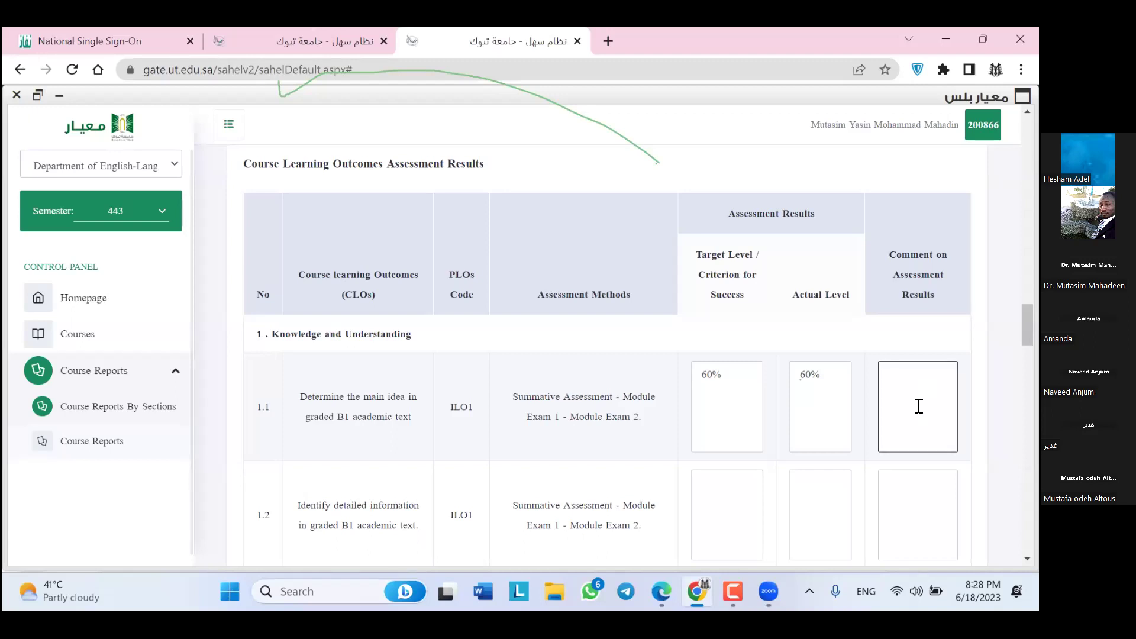
{"action": "scroll", "coordinate": [918, 401], "scroll_direction": "down", "scroll_amount": 3}
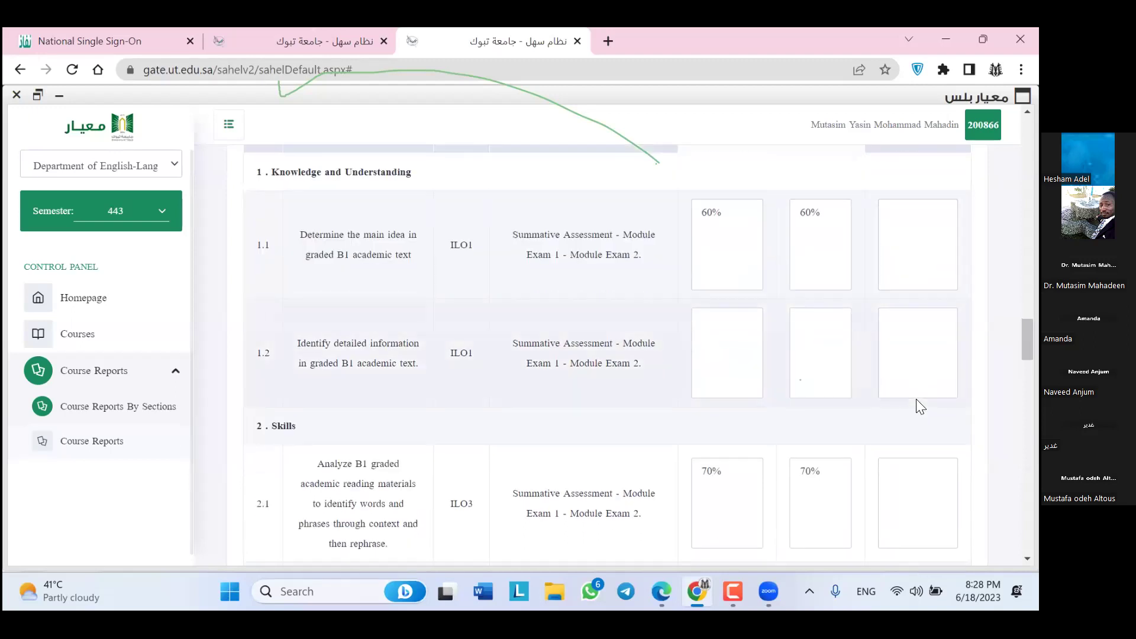
{"action": "scroll", "coordinate": [914, 398], "scroll_direction": "down", "scroll_amount": 4}
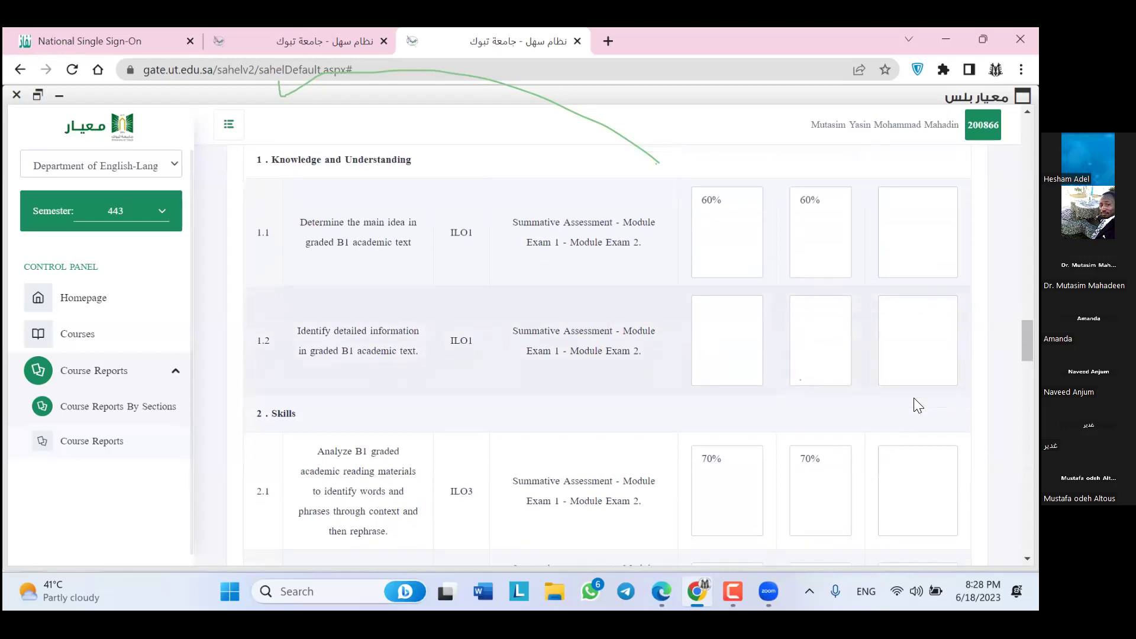
{"action": "scroll", "coordinate": [914, 398], "scroll_direction": "down", "scroll_amount": 4}
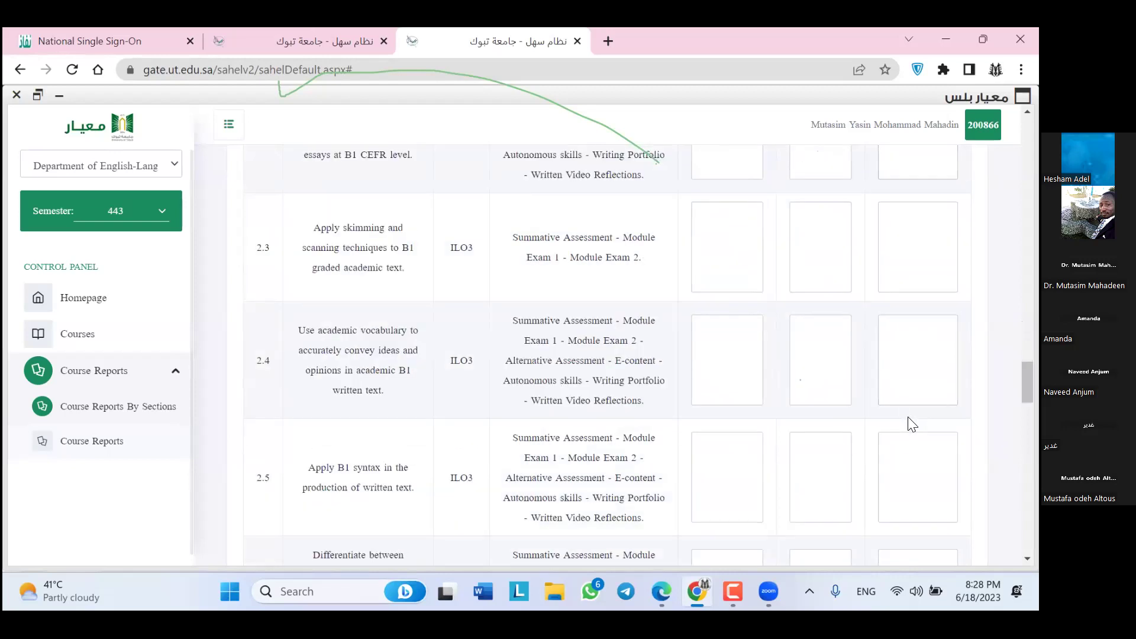
{"action": "scroll", "coordinate": [909, 416], "scroll_direction": "down", "scroll_amount": 6}
{"action": "scroll", "coordinate": [578, 457], "scroll_direction": "down", "scroll_amount": 8}
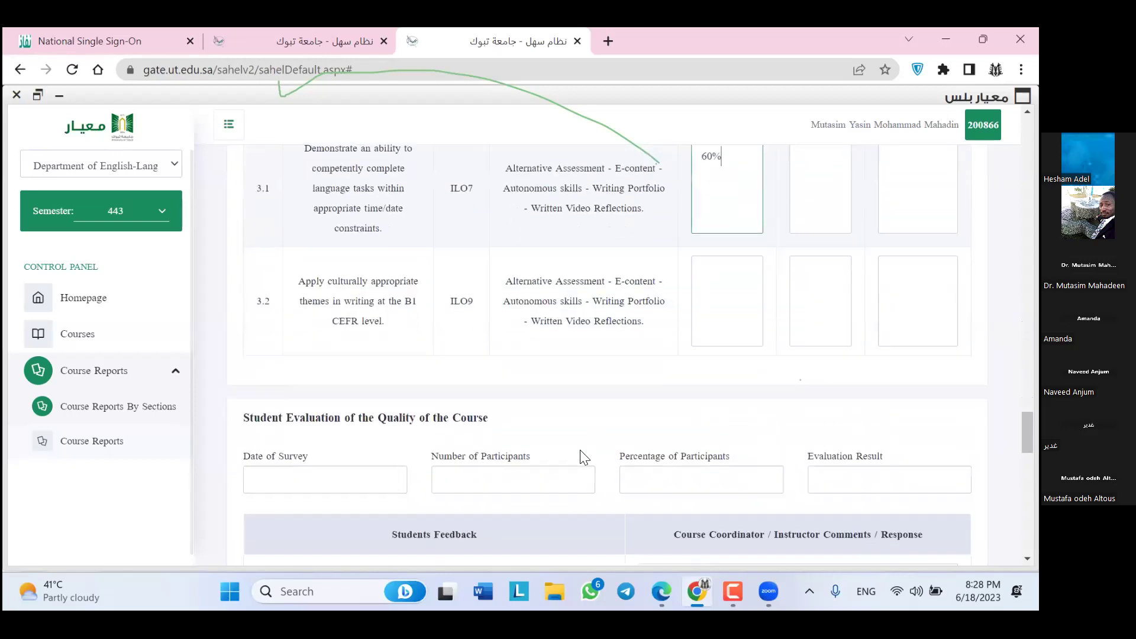
{"action": "scroll", "coordinate": [528, 441], "scroll_direction": "up", "scroll_amount": 3}
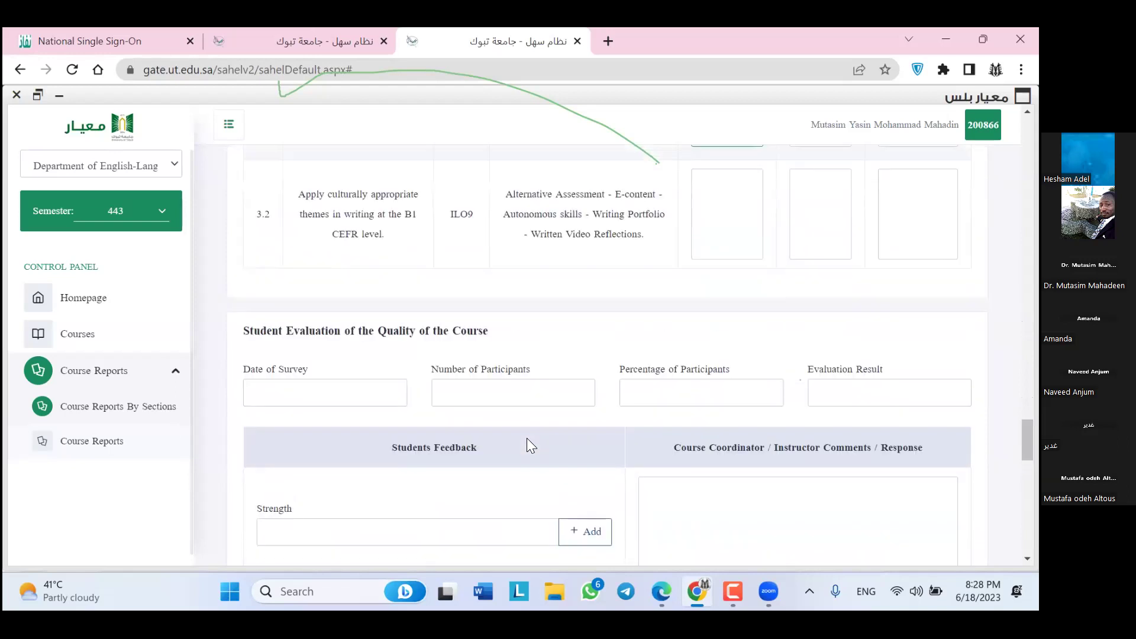
{"action": "scroll", "coordinate": [519, 364], "scroll_direction": "down", "scroll_amount": 3}
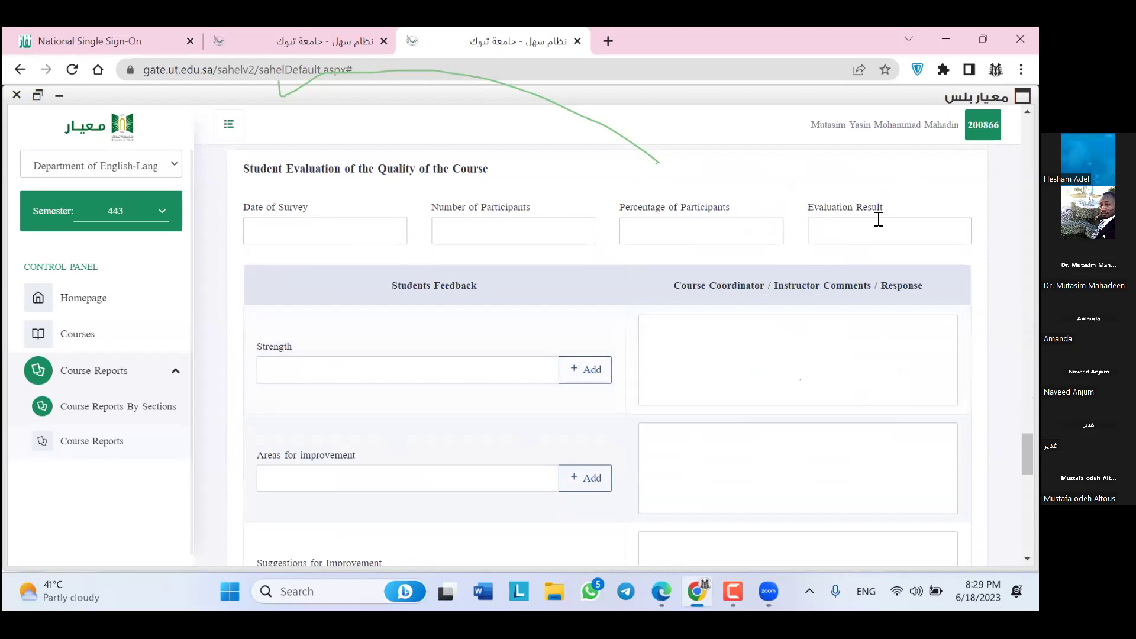
{"action": "scroll", "coordinate": [863, 261], "scroll_direction": "down", "scroll_amount": 3}
{"action": "scroll", "coordinate": [864, 261], "scroll_direction": "up", "scroll_amount": 5}
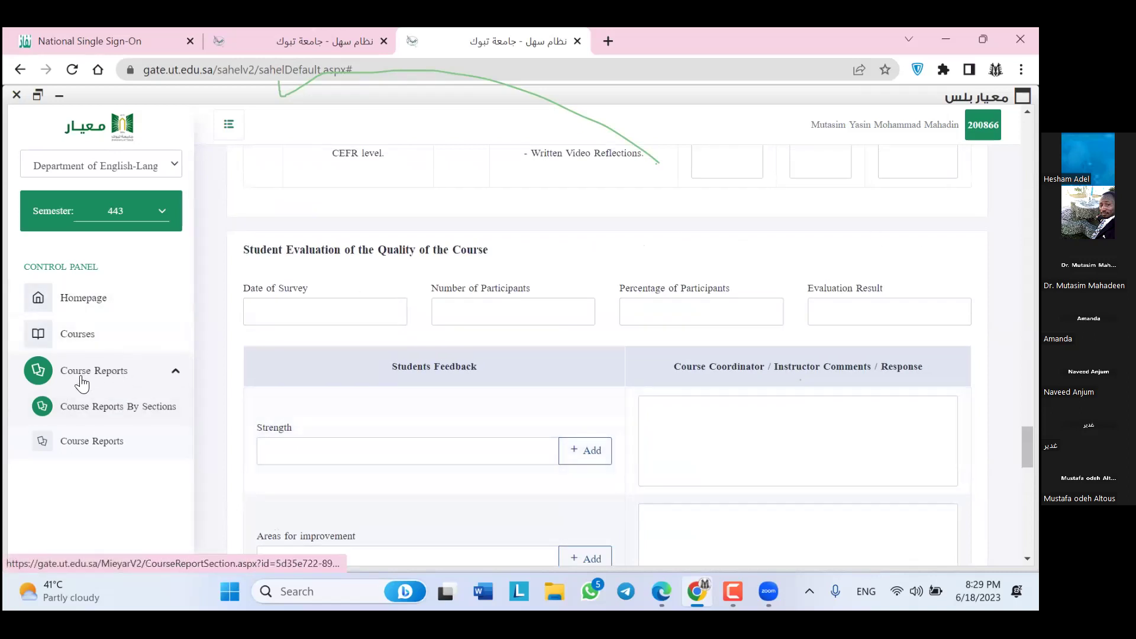
Step: Return to the Course Reports By Sections list showing section 378's survey at 46.4% done
{"action": "left_click", "coordinate": [116, 407]}
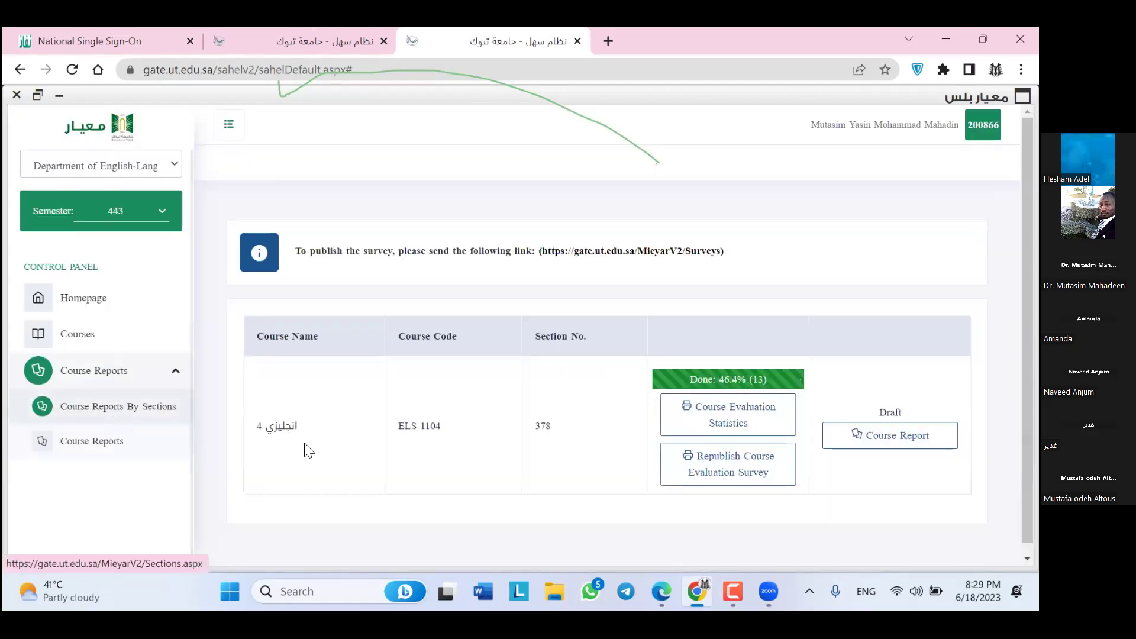
{"action": "scroll", "coordinate": [722, 266], "scroll_direction": "down", "scroll_amount": 1}
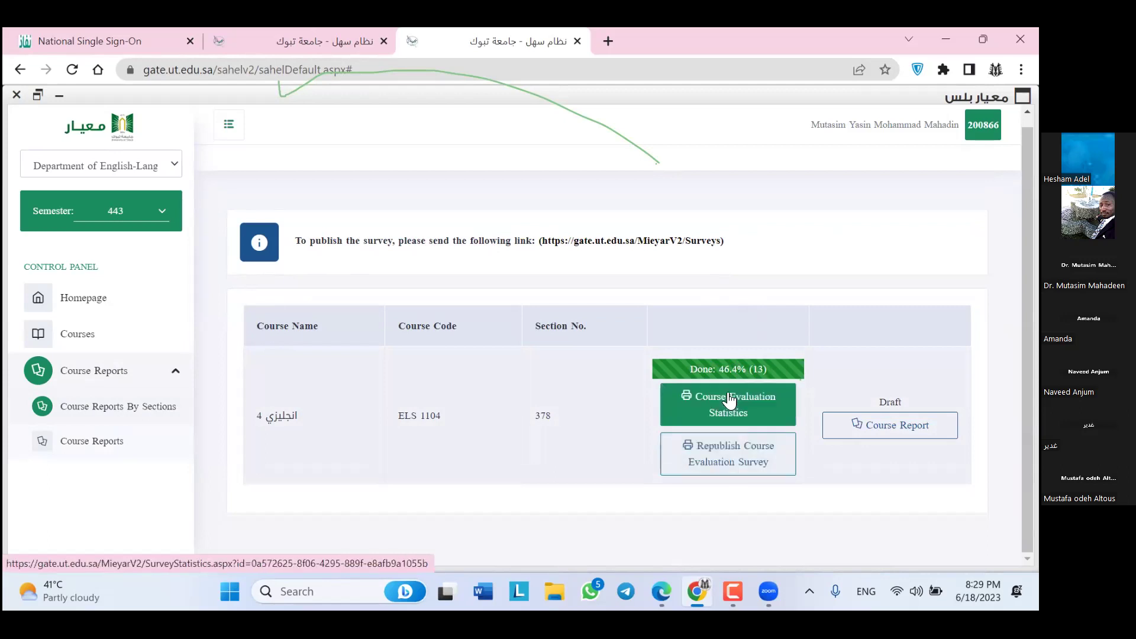
Step: Open the ELS 1104 course evaluation statistics and review the per-item satisfaction scores from 13 of 28 students
{"action": "left_click", "coordinate": [717, 406]}
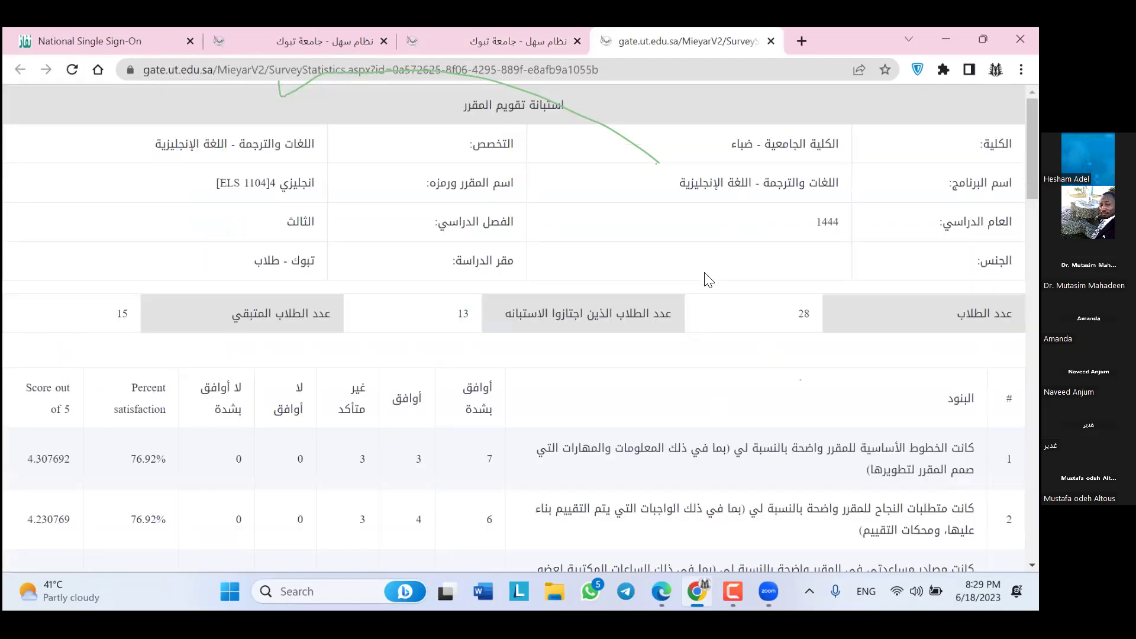
{"action": "scroll", "coordinate": [708, 280], "scroll_direction": "down", "scroll_amount": 6}
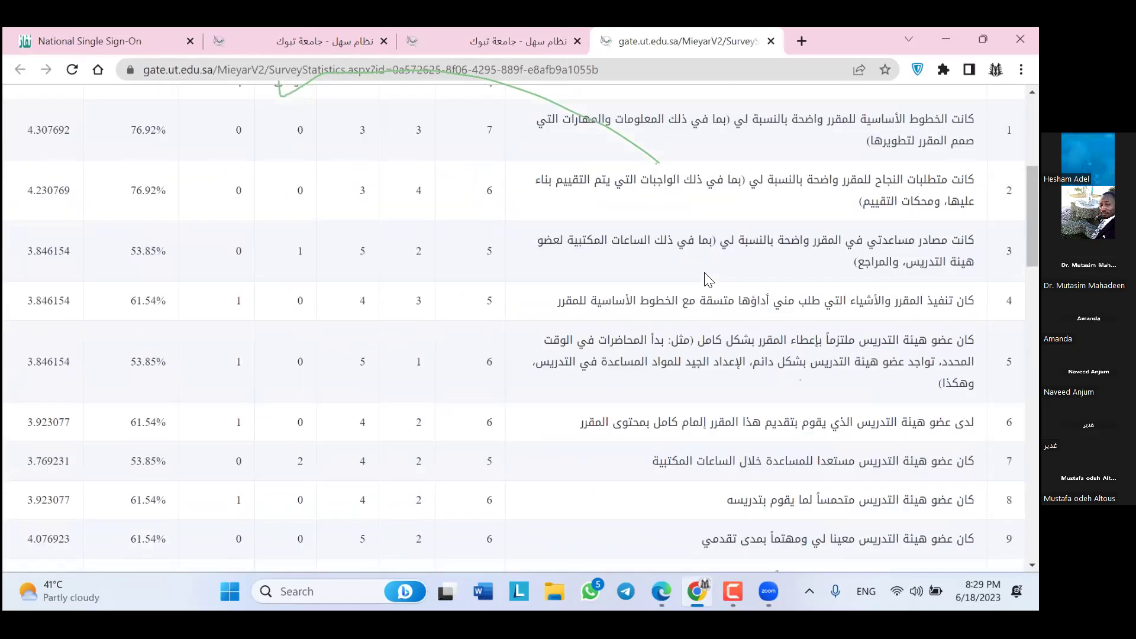
{"action": "scroll", "coordinate": [709, 279], "scroll_direction": "down", "scroll_amount": 5}
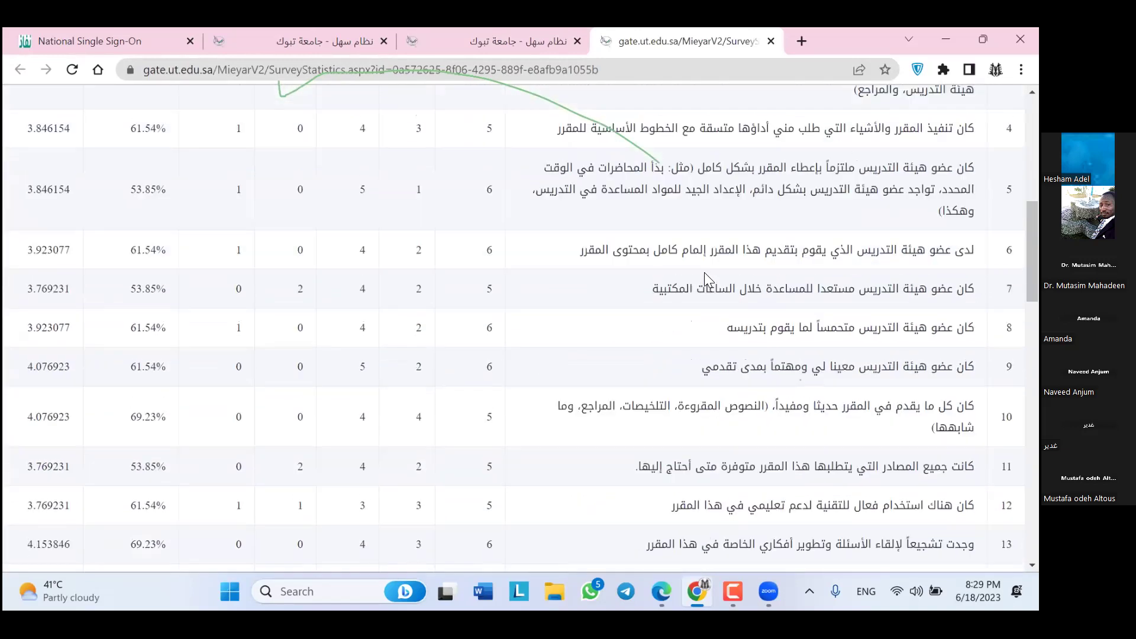
{"action": "scroll", "coordinate": [706, 274], "scroll_direction": "down", "scroll_amount": 5}
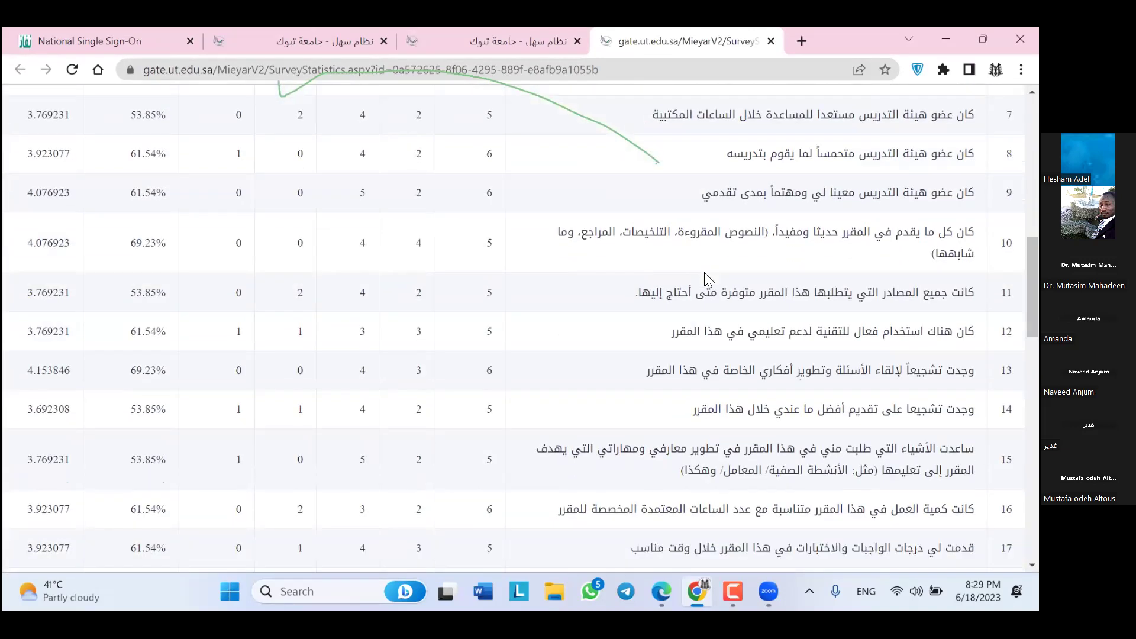
{"action": "scroll", "coordinate": [708, 279], "scroll_direction": "up", "scroll_amount": 15}
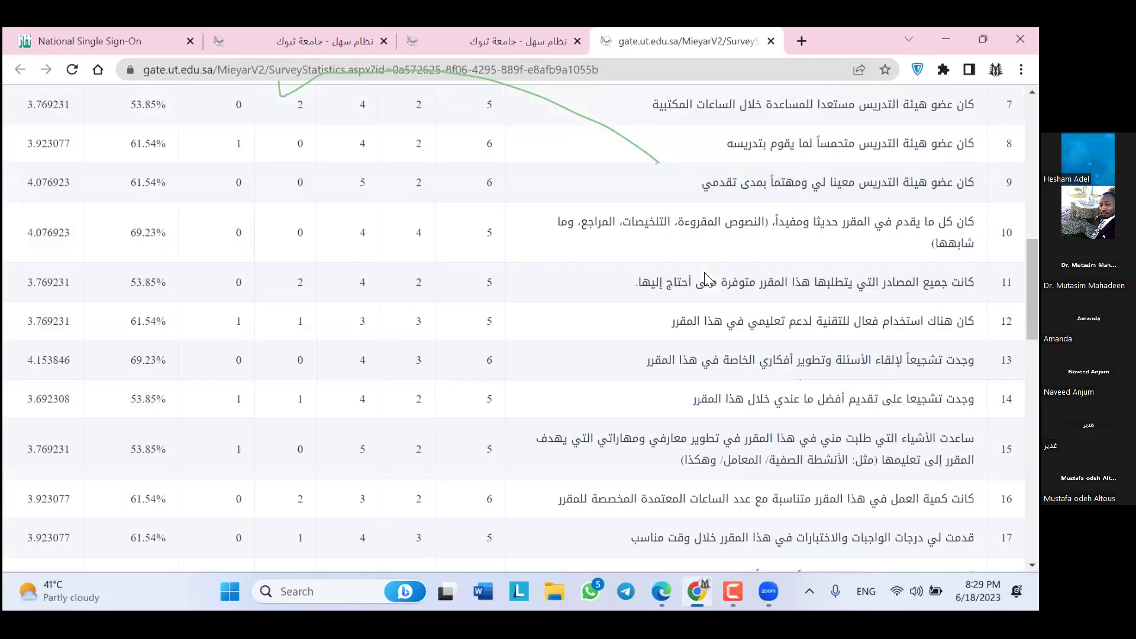
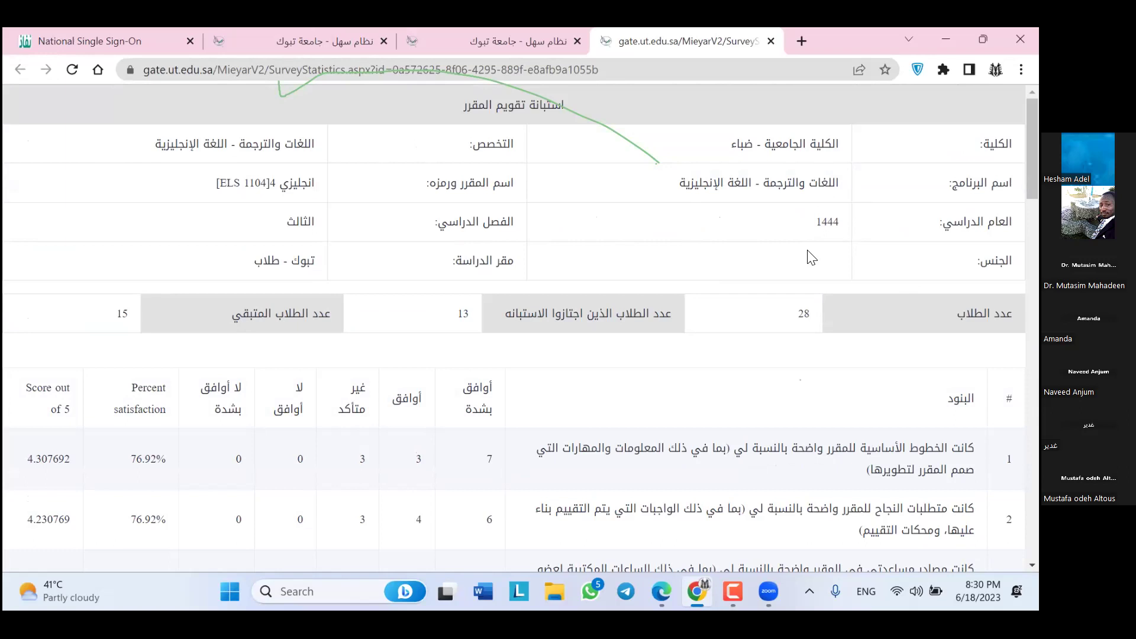
Step: Export the ELS 1104 survey statistics to Excel and switch to the course reports tab
{"action": "scroll", "coordinate": [787, 272], "scroll_direction": "down", "scroll_amount": 1}
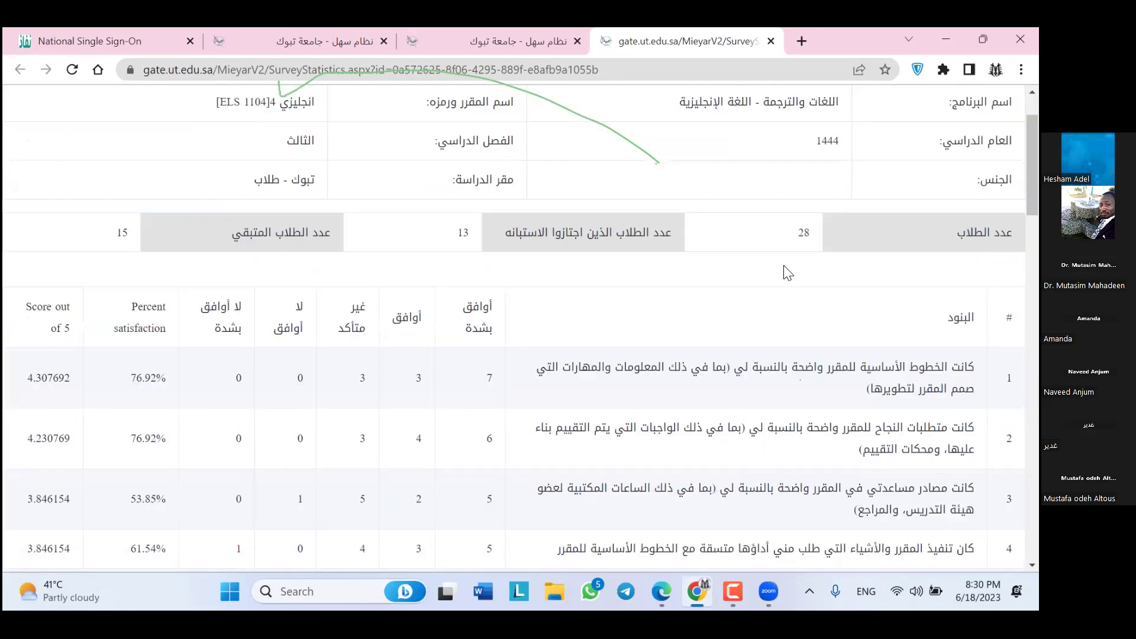
{"action": "scroll", "coordinate": [779, 273], "scroll_direction": "down", "scroll_amount": 1}
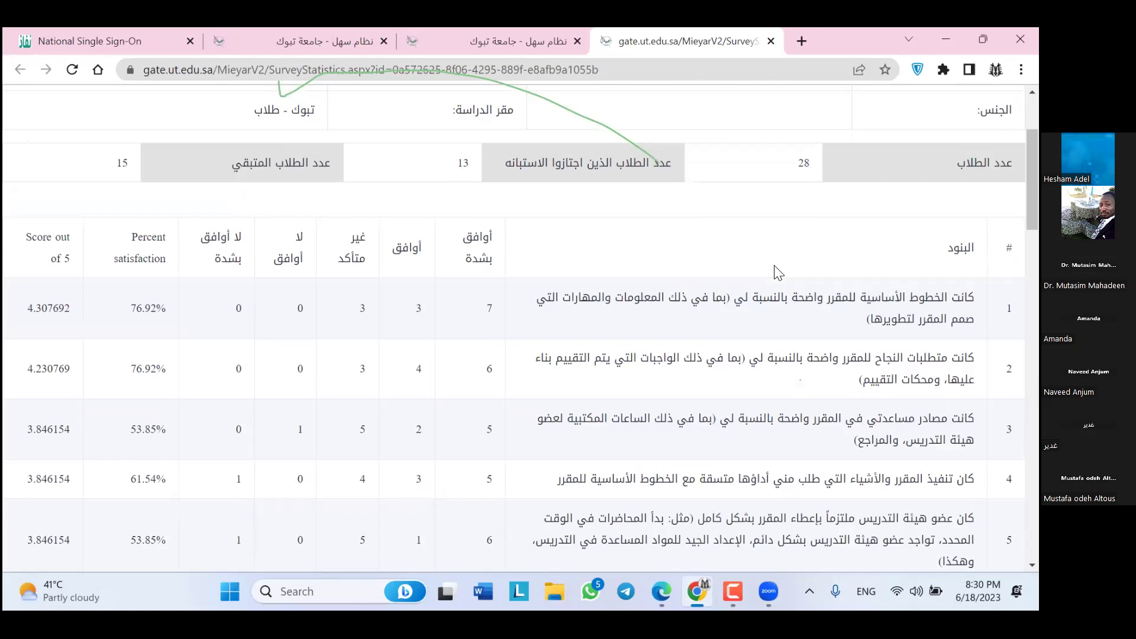
{"action": "scroll", "coordinate": [777, 273], "scroll_direction": "down", "scroll_amount": 10}
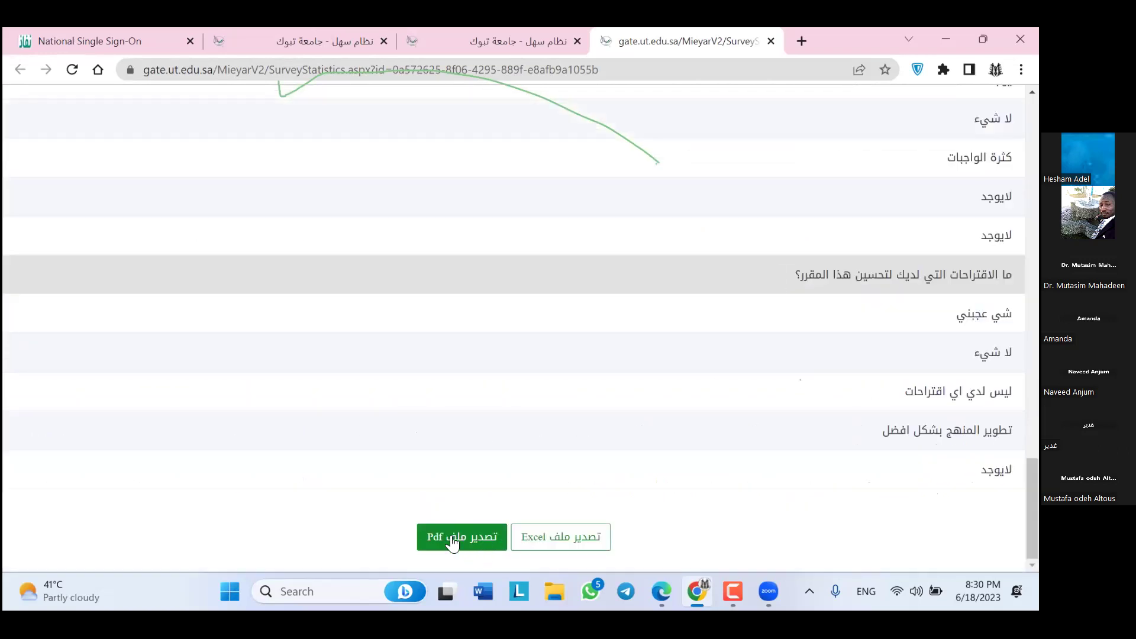
{"action": "left_click", "coordinate": [567, 549]}
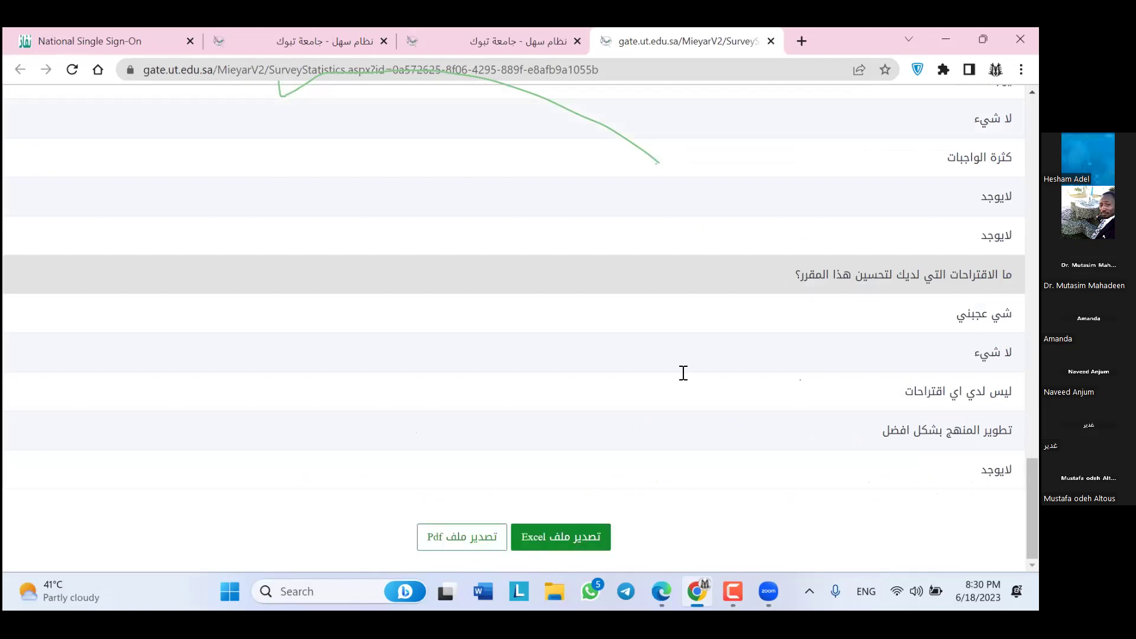
{"action": "scroll", "coordinate": [680, 373], "scroll_direction": "up", "scroll_amount": 10}
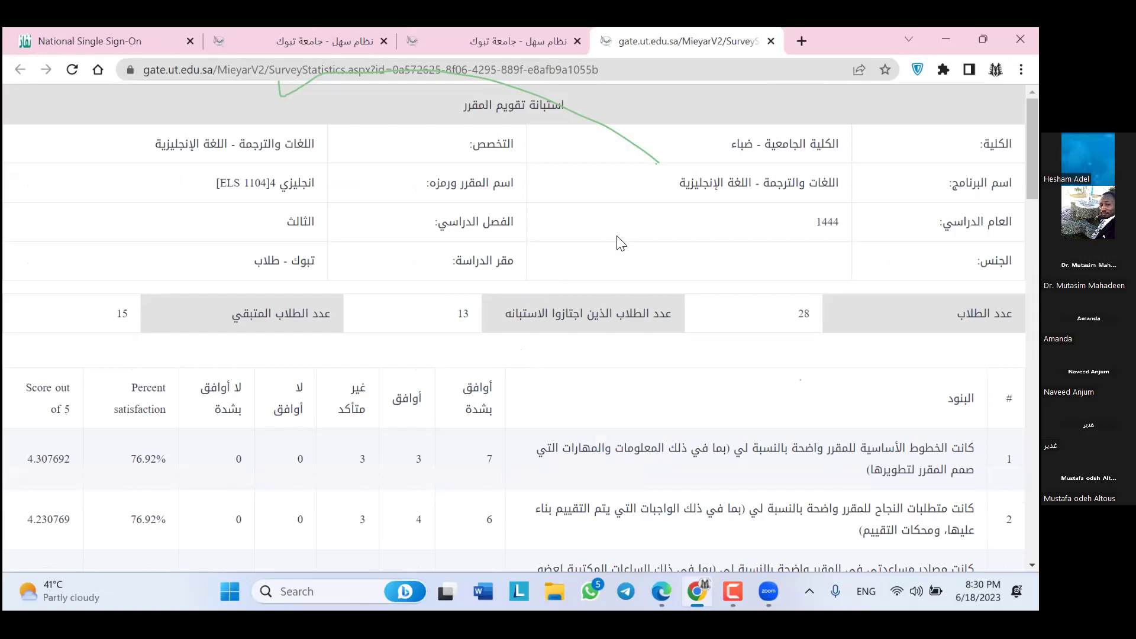
{"action": "left_click", "coordinate": [450, 39]}
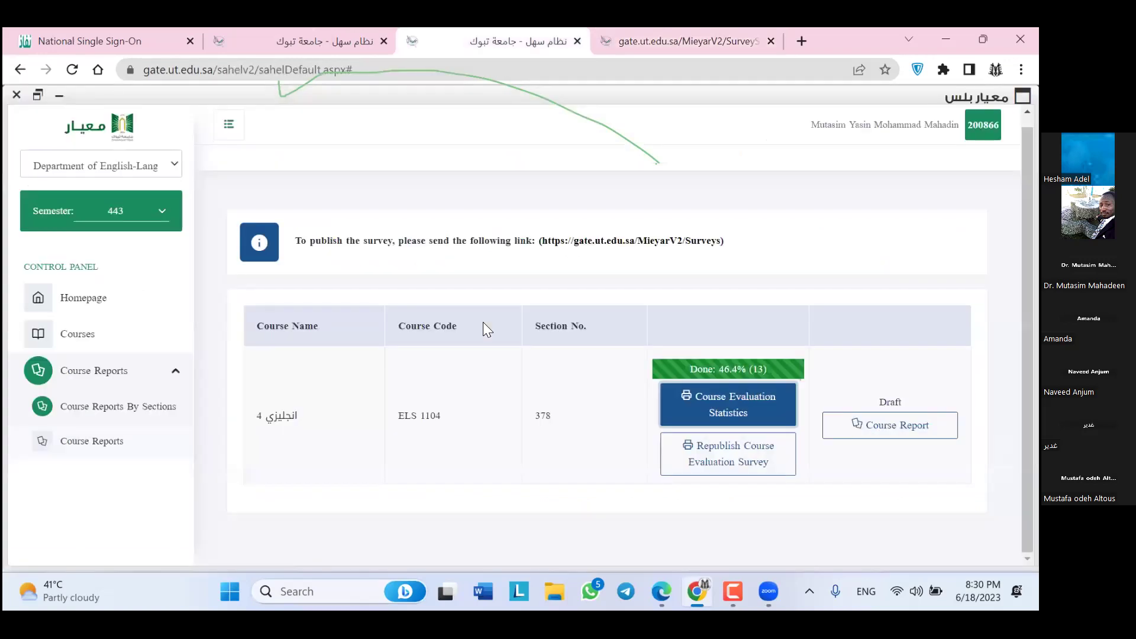
{"action": "left_click", "coordinate": [899, 423]}
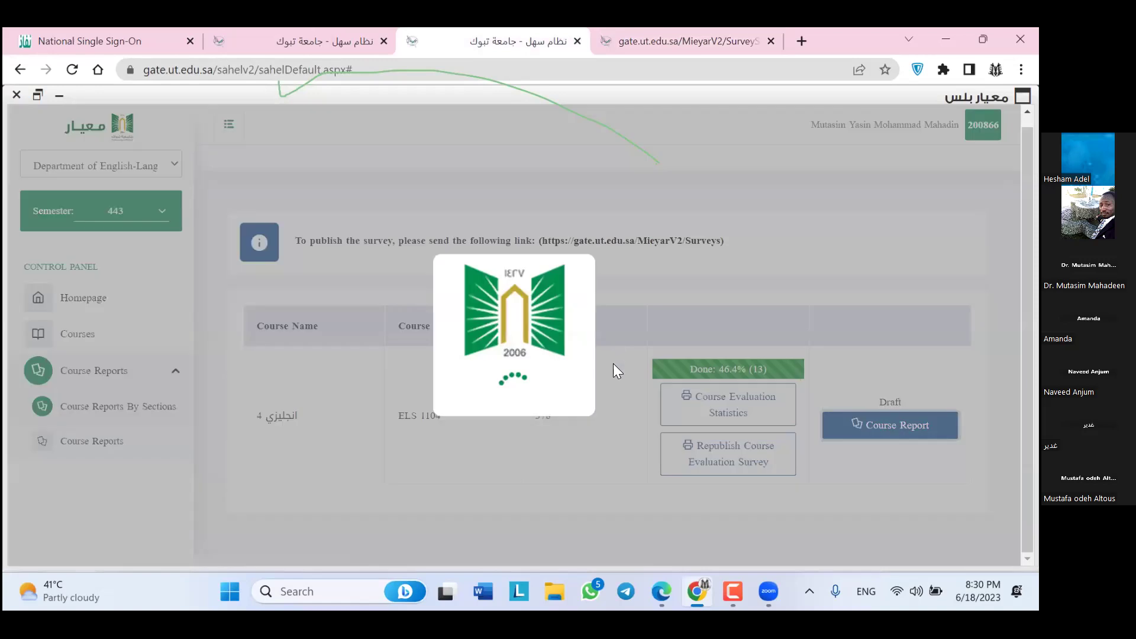
{"action": "scroll", "coordinate": [603, 367], "scroll_direction": "down", "scroll_amount": 20}
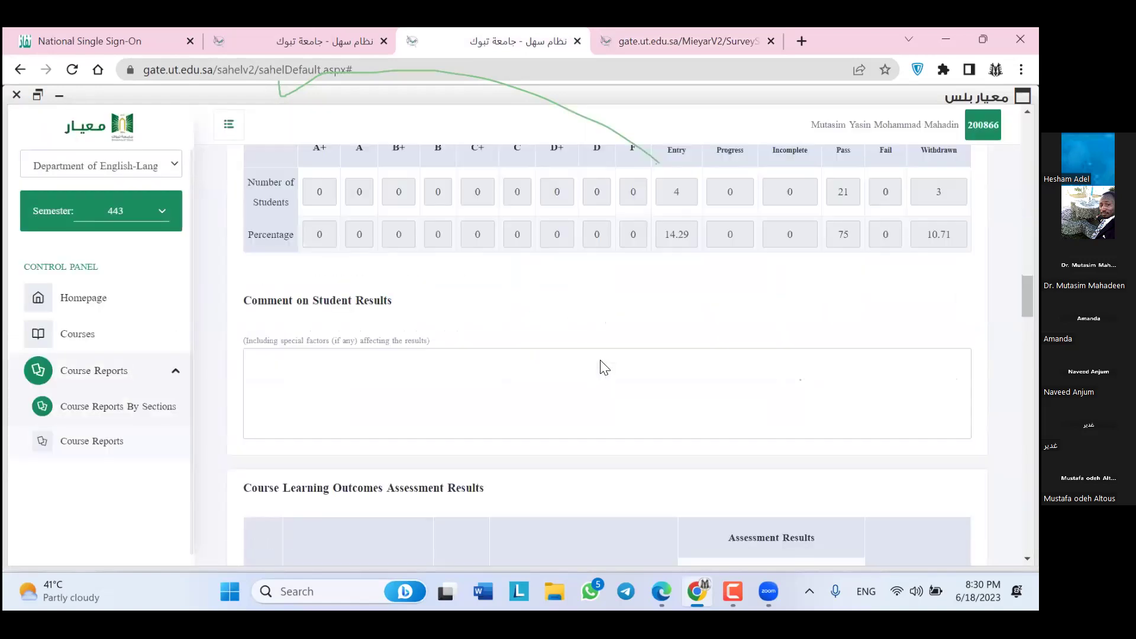
{"action": "scroll", "coordinate": [349, 314], "scroll_direction": "down", "scroll_amount": 10}
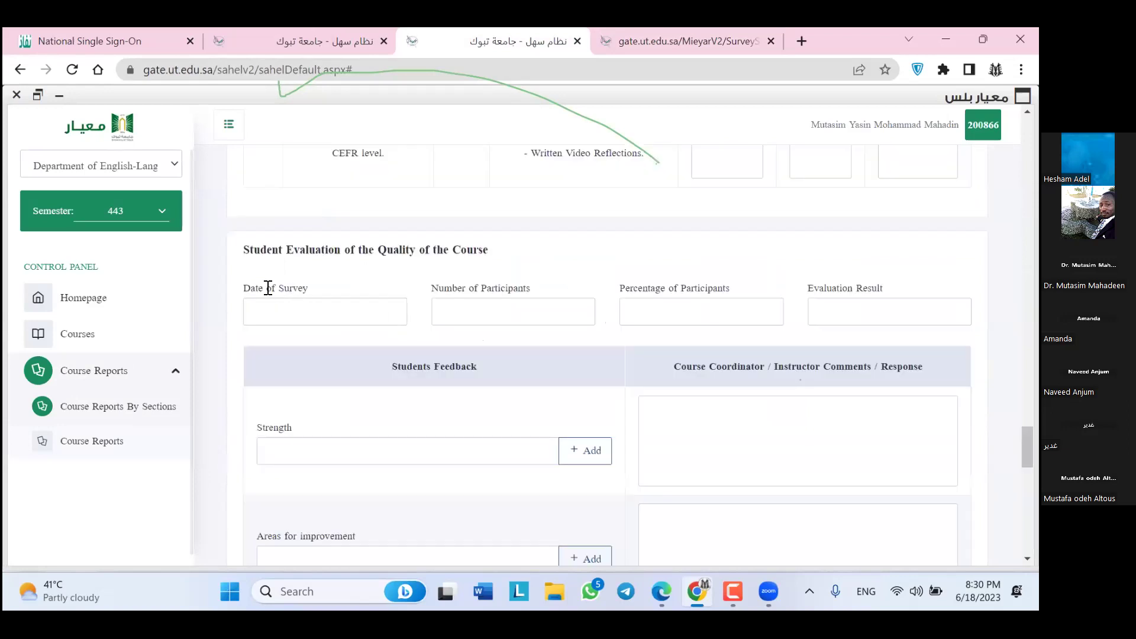
{"action": "left_click", "coordinate": [303, 303]}
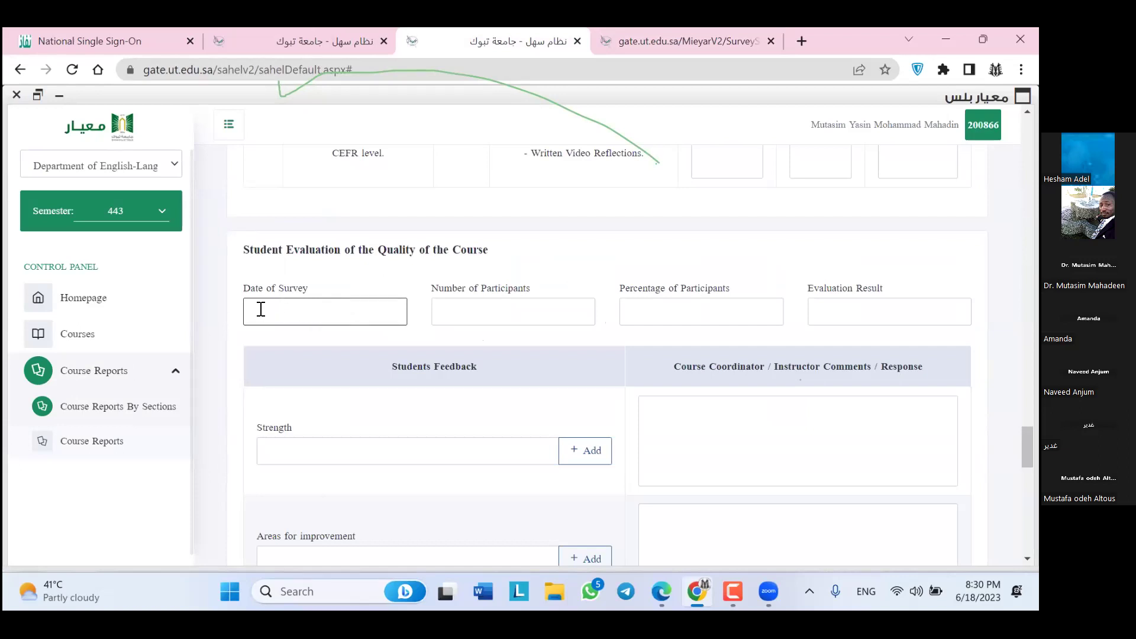
{"action": "left_click", "coordinate": [459, 307]}
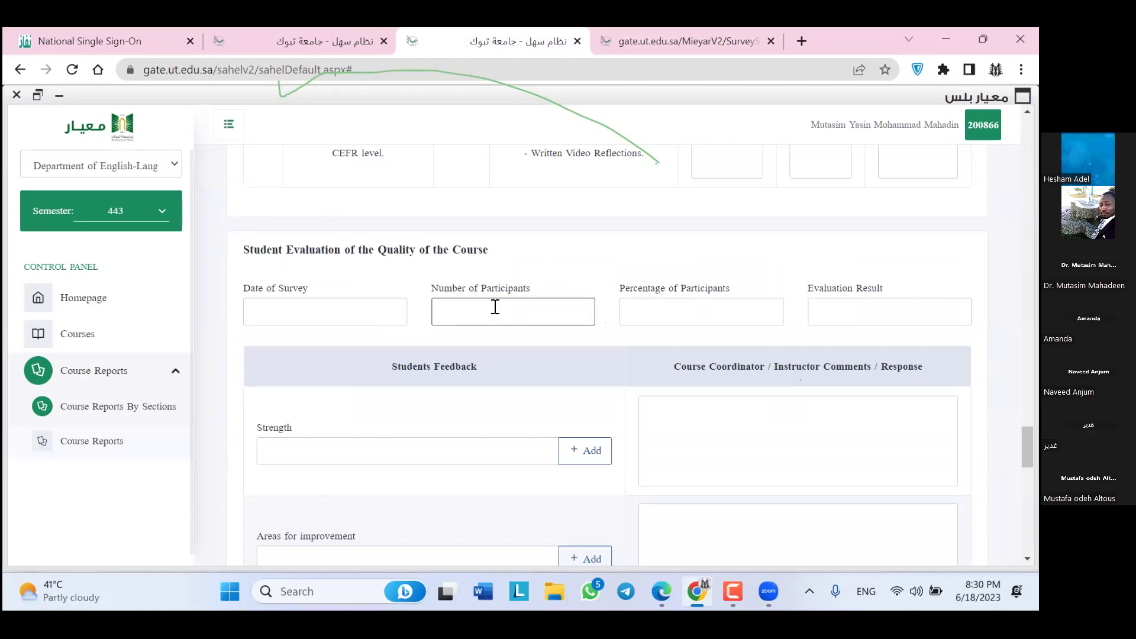
{"action": "left_click", "coordinate": [661, 306]}
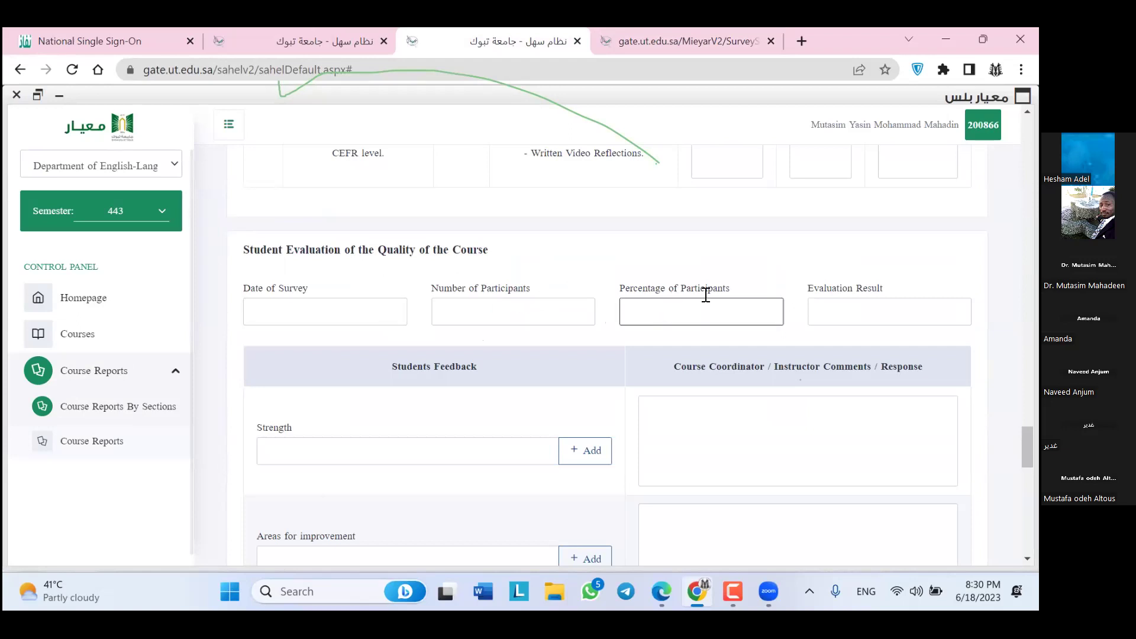
{"action": "left_click", "coordinate": [510, 312]}
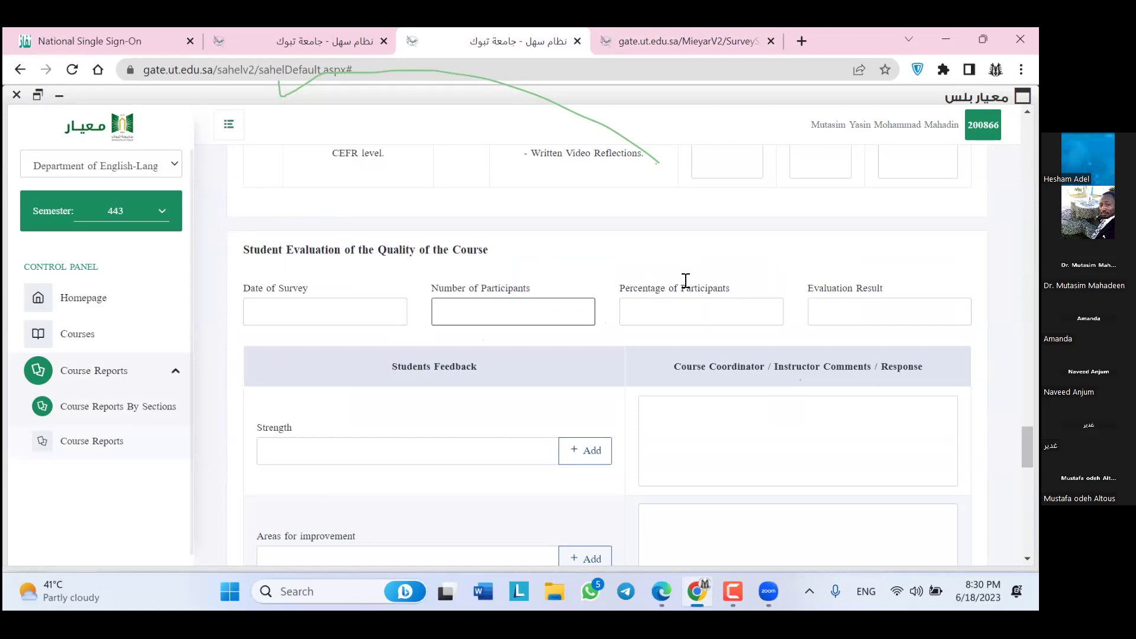
{"action": "left_click", "coordinate": [242, 382]}
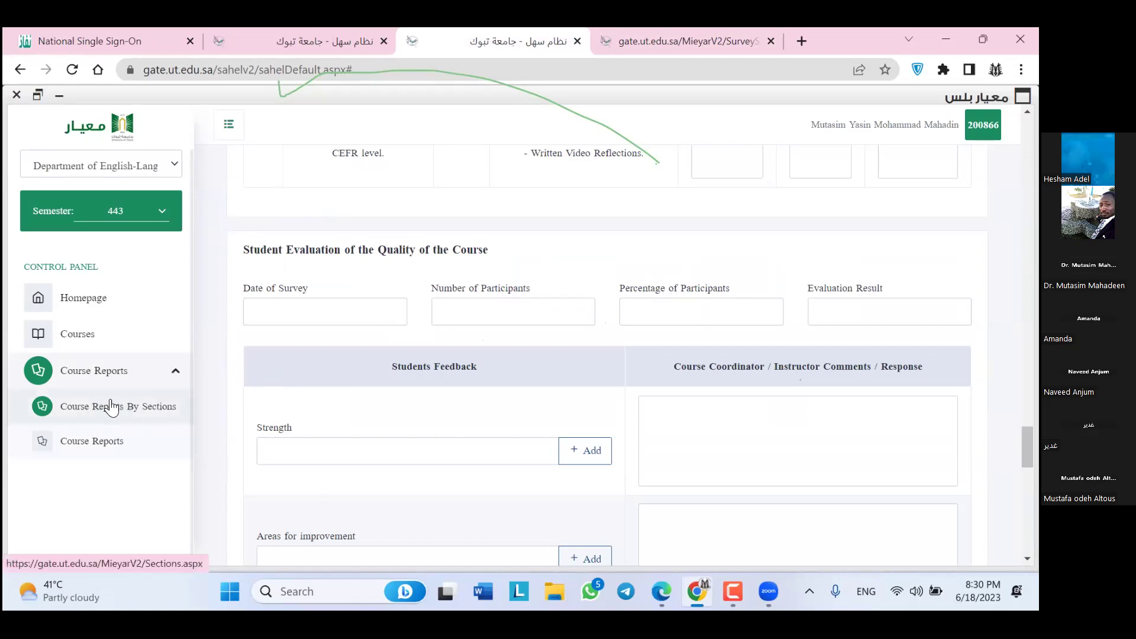
{"action": "left_click", "coordinate": [225, 406]}
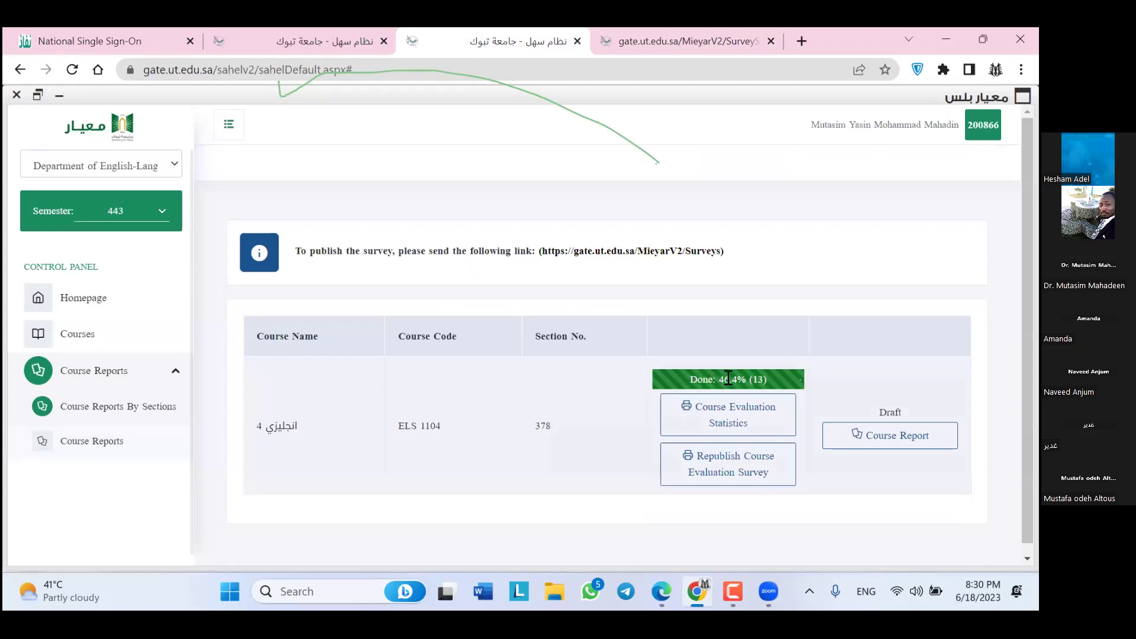
Step: Note the 46.4 completion percentage and open the ELS 1104 report's Student Evaluation section
{"action": "double_click", "coordinate": [739, 379]}
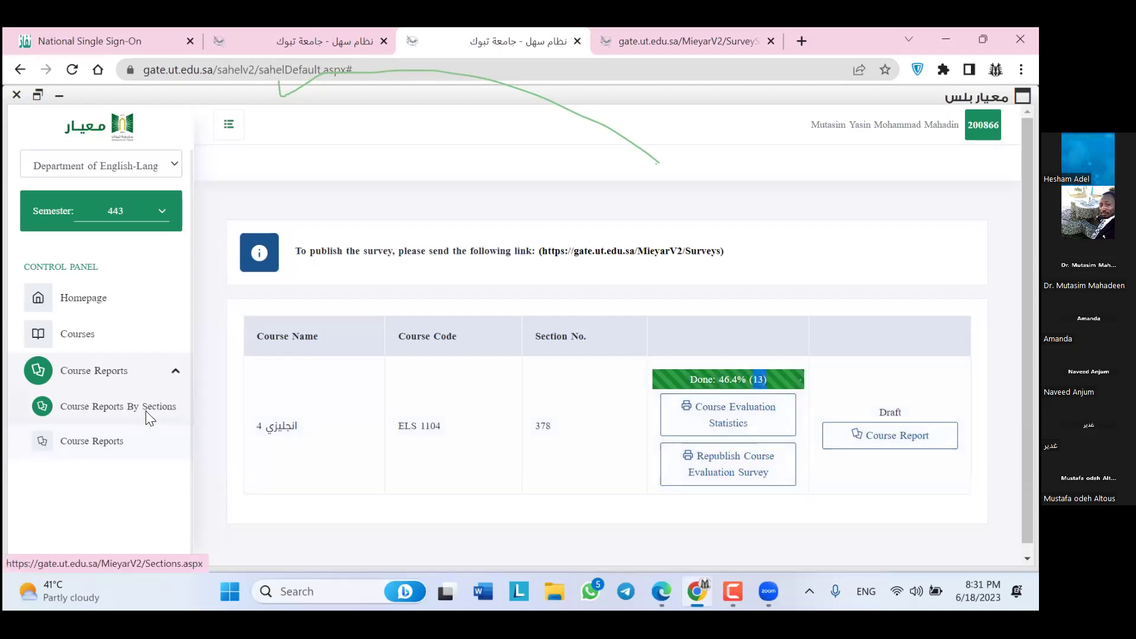
{"action": "left_click", "coordinate": [145, 411]}
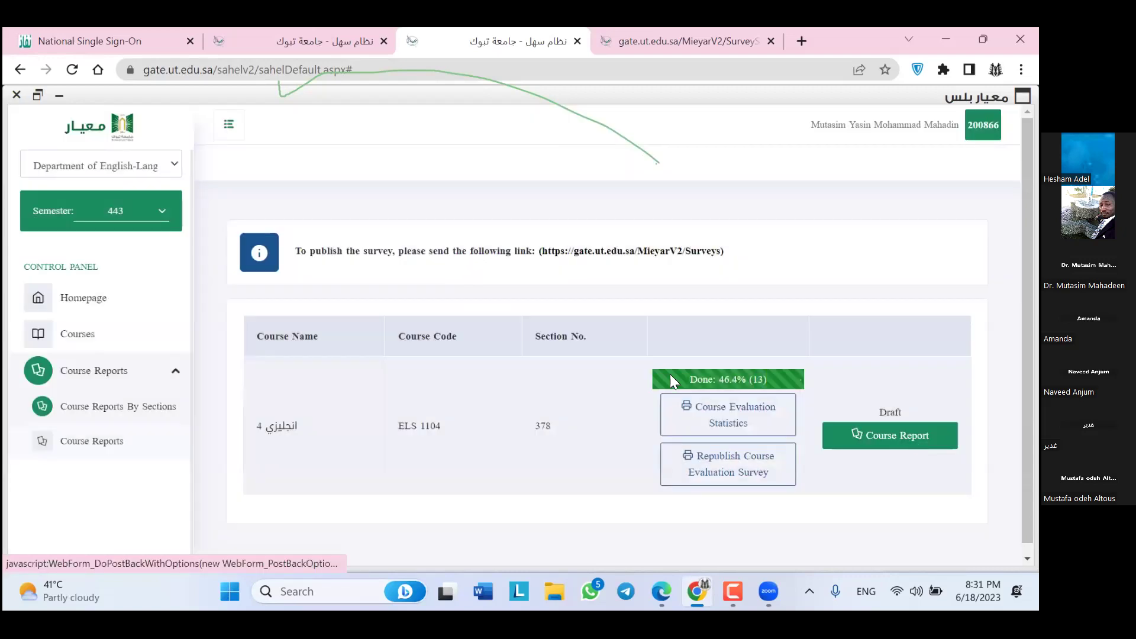
{"action": "scroll", "coordinate": [633, 423], "scroll_direction": "down", "scroll_amount": 1}
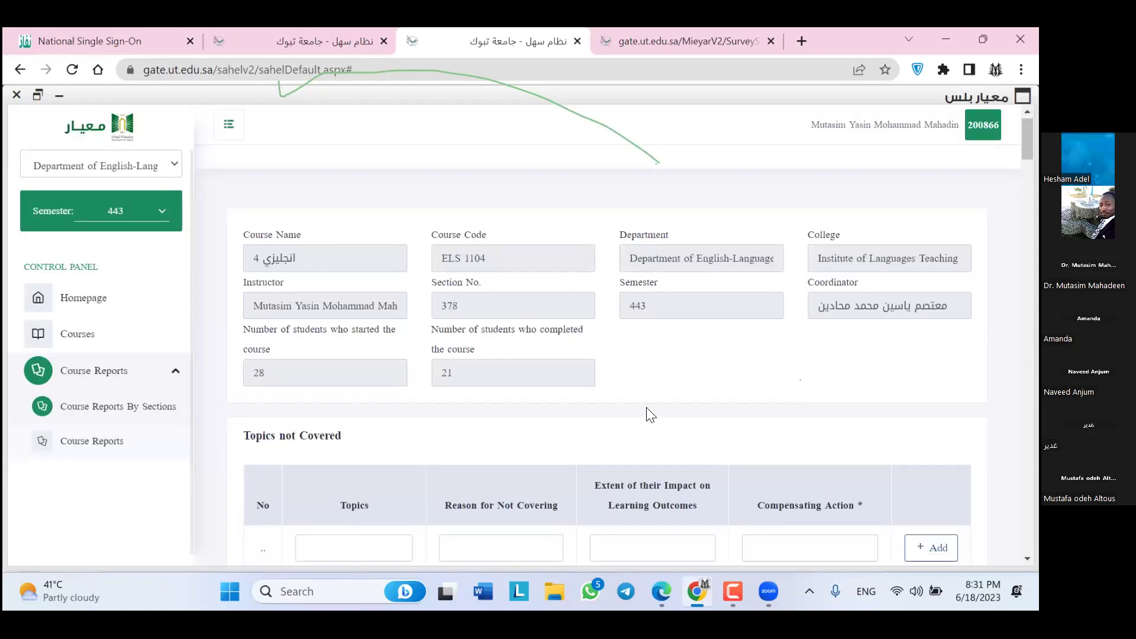
{"action": "scroll", "coordinate": [651, 414], "scroll_direction": "down", "scroll_amount": 10}
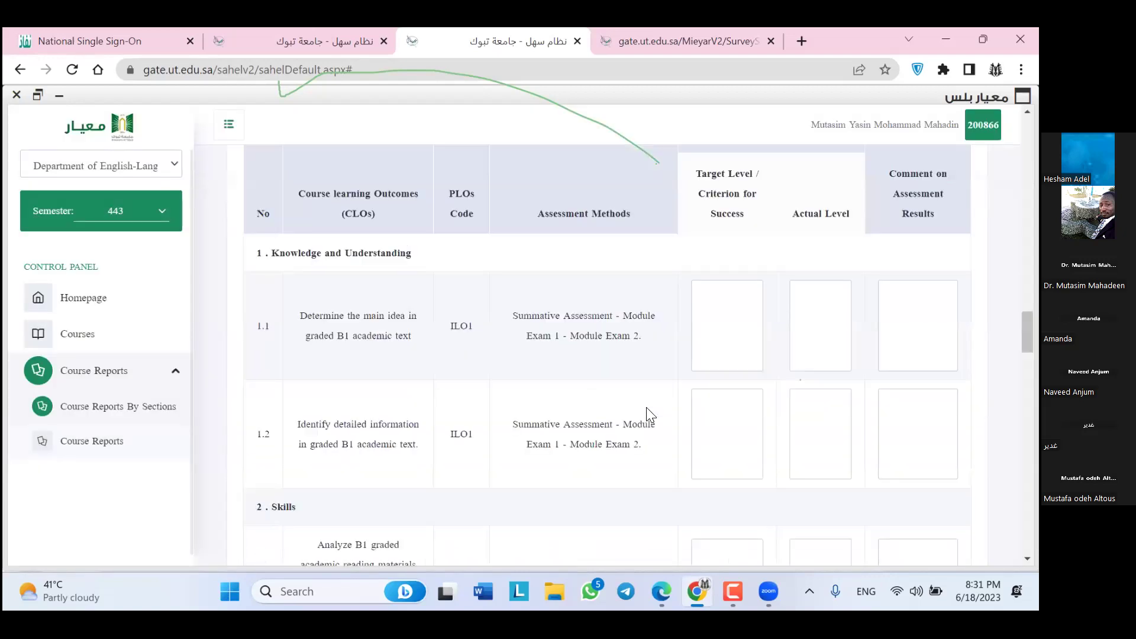
{"action": "scroll", "coordinate": [648, 415], "scroll_direction": "down", "scroll_amount": 15}
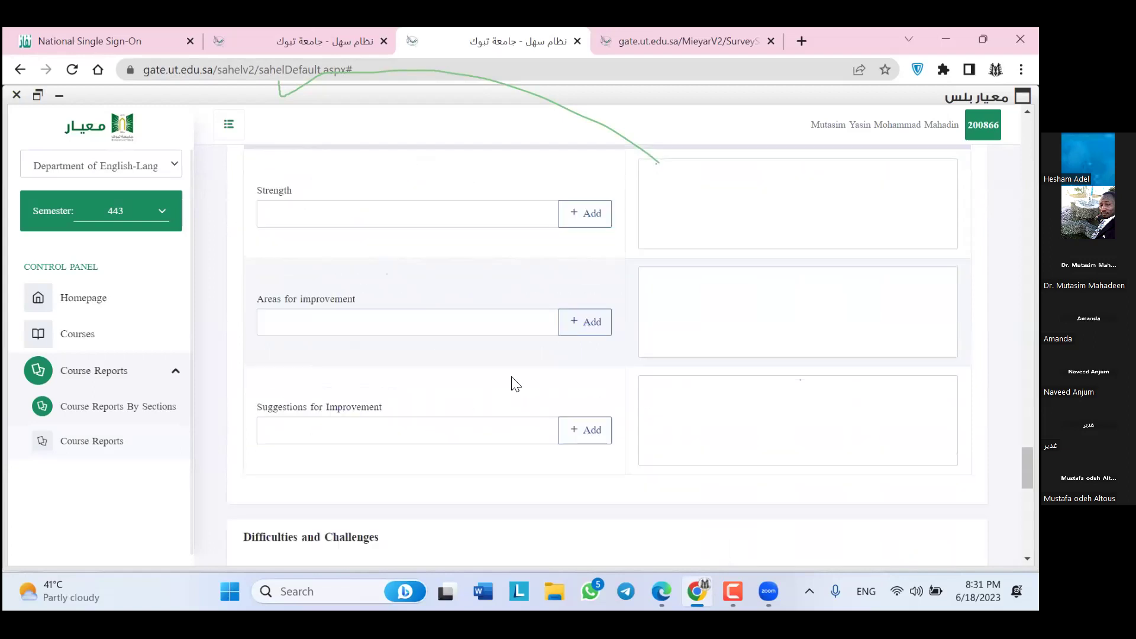
{"action": "scroll", "coordinate": [491, 285], "scroll_direction": "up", "scroll_amount": 4}
Step: Check the empty Number of Participants, Percentage and Evaluation Result fields, then return to survey statistics
{"action": "left_click", "coordinate": [492, 312]}
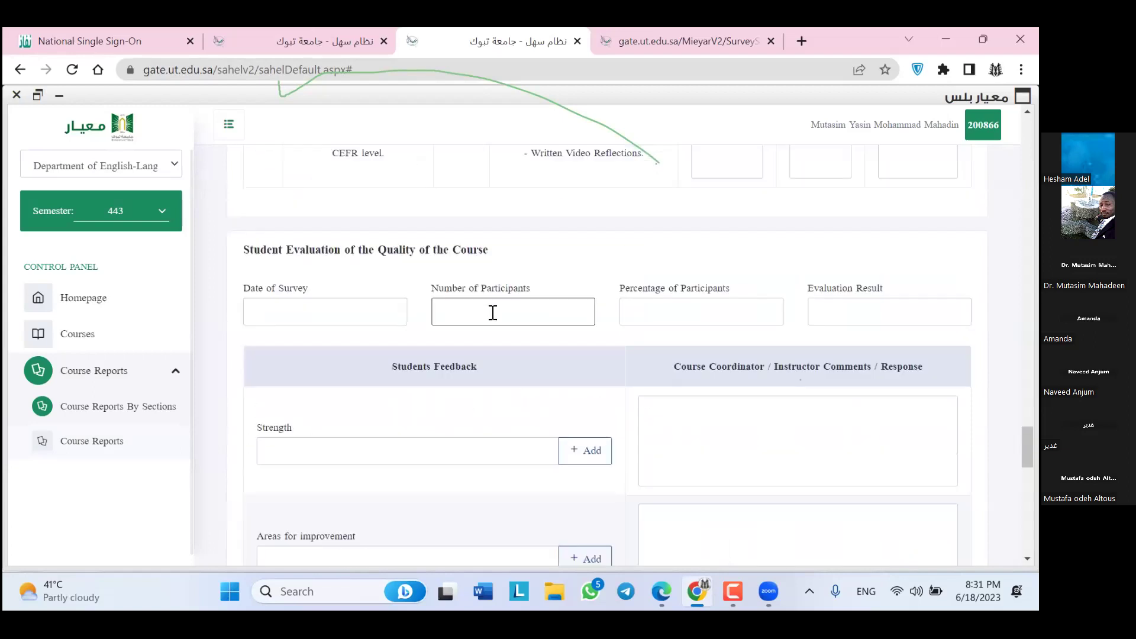
{"action": "left_click", "coordinate": [632, 310]}
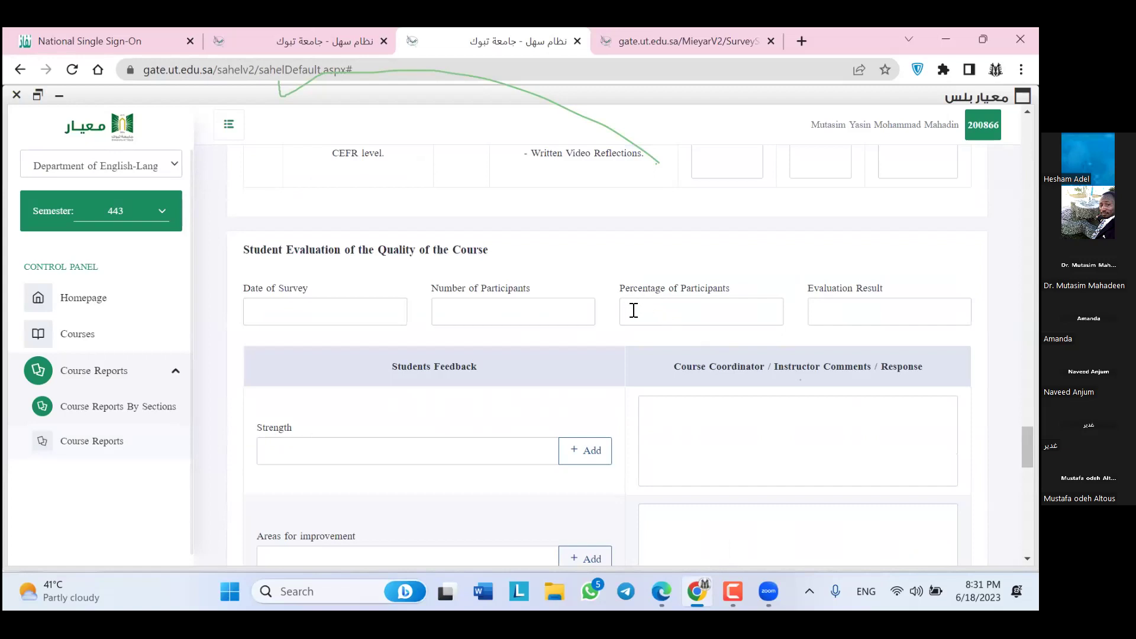
{"action": "left_click", "coordinate": [821, 289]}
{"action": "left_click", "coordinate": [851, 322]}
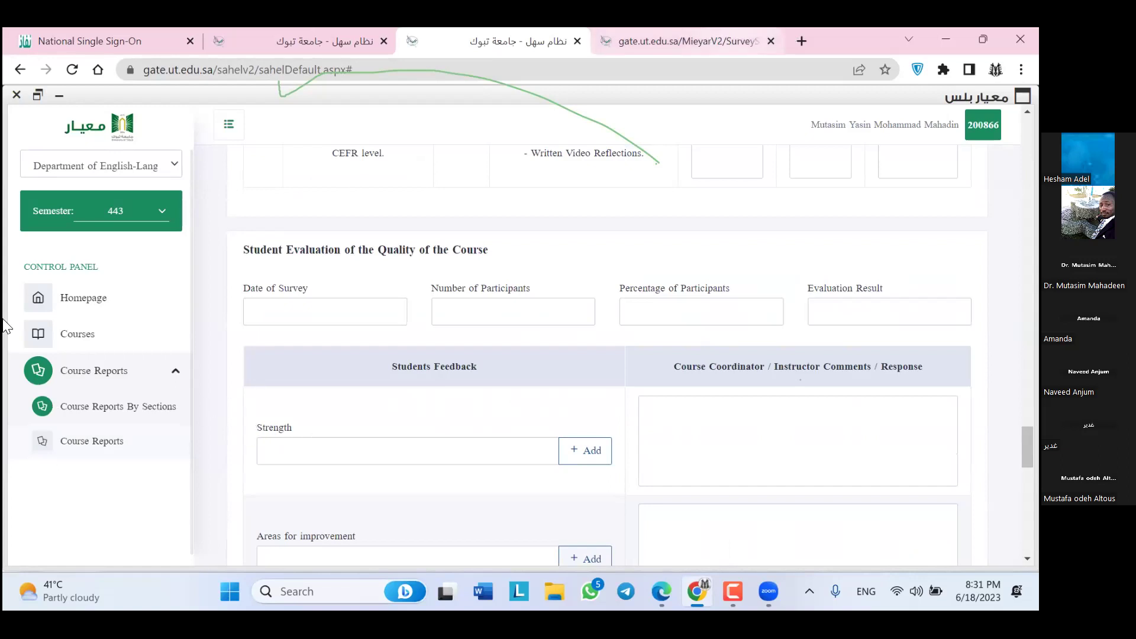
{"action": "key", "text": "ctrl+Tab"}
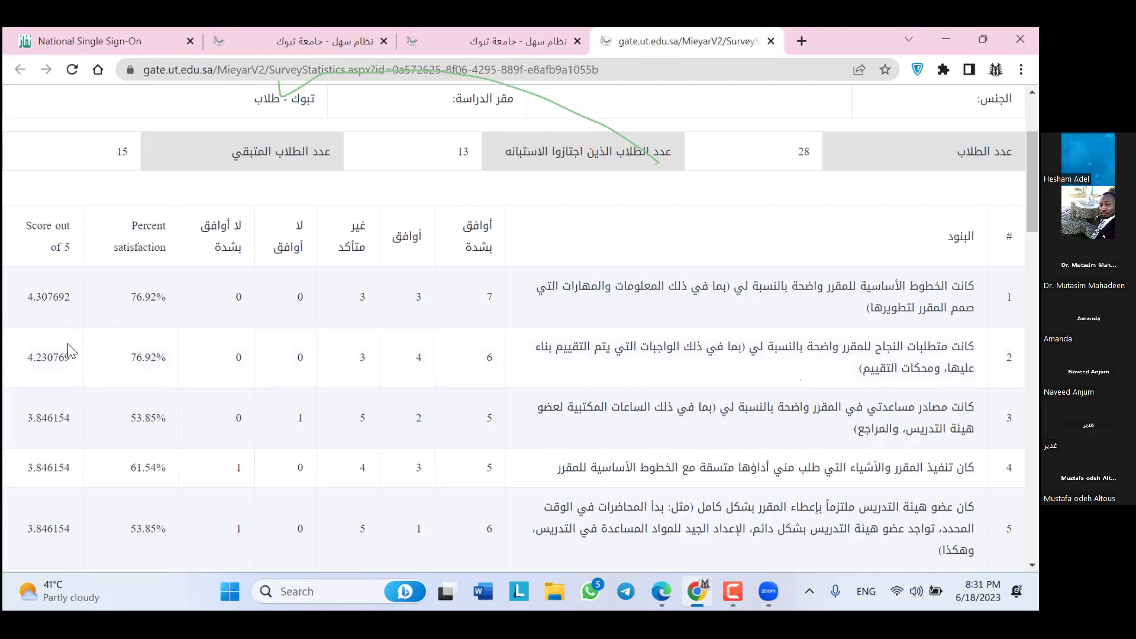
Step: Review the ELS 1104 survey results table (13 of 28 responded) and return to the report form
{"action": "scroll", "coordinate": [67, 344], "scroll_direction": "up", "scroll_amount": 3}
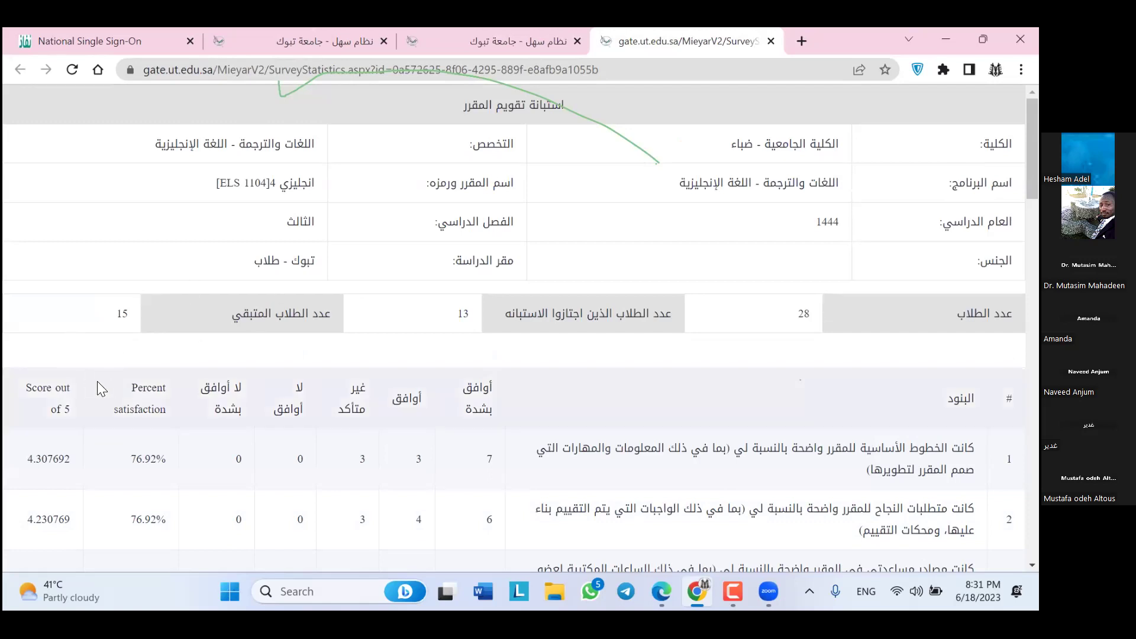
{"action": "scroll", "coordinate": [98, 383], "scroll_direction": "down", "scroll_amount": 1}
{"action": "scroll", "coordinate": [37, 322], "scroll_direction": "down", "scroll_amount": 1}
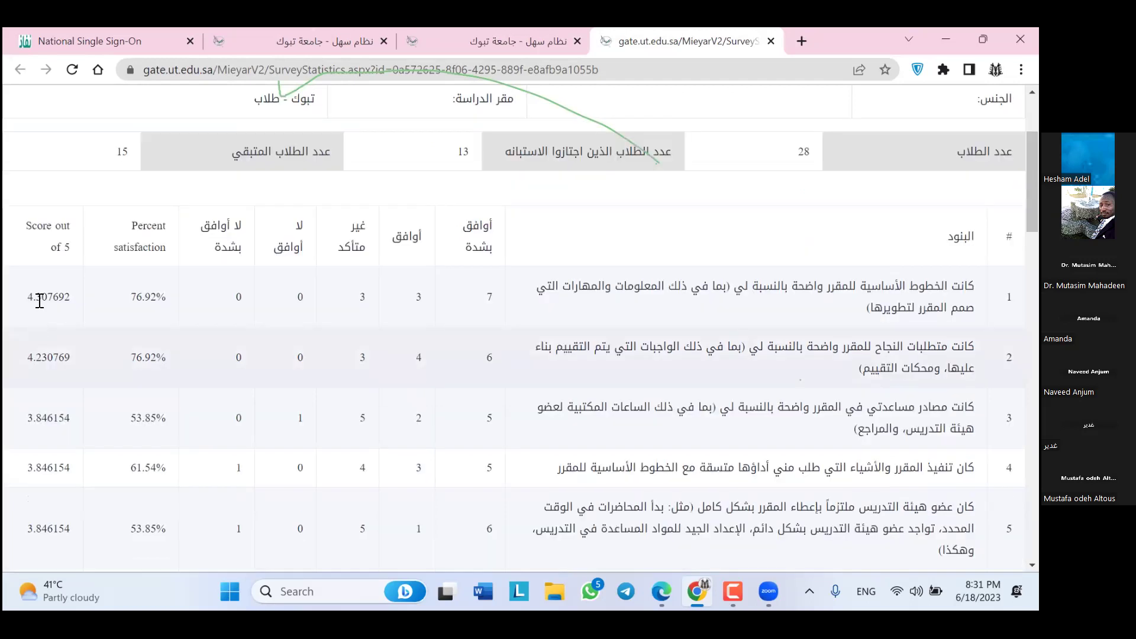
{"action": "scroll", "coordinate": [35, 296], "scroll_direction": "down", "scroll_amount": 1}
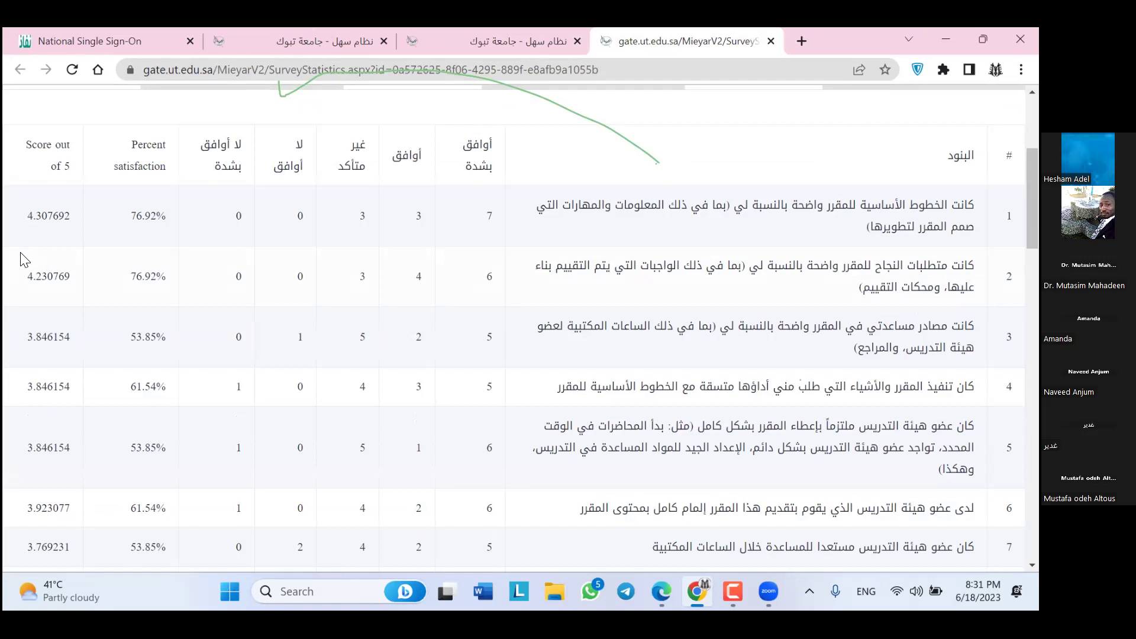
{"action": "scroll", "coordinate": [20, 256], "scroll_direction": "down", "scroll_amount": 15}
{"action": "scroll", "coordinate": [20, 256], "scroll_direction": "up", "scroll_amount": 8}
{"action": "scroll", "coordinate": [35, 305], "scroll_direction": "up", "scroll_amount": 15}
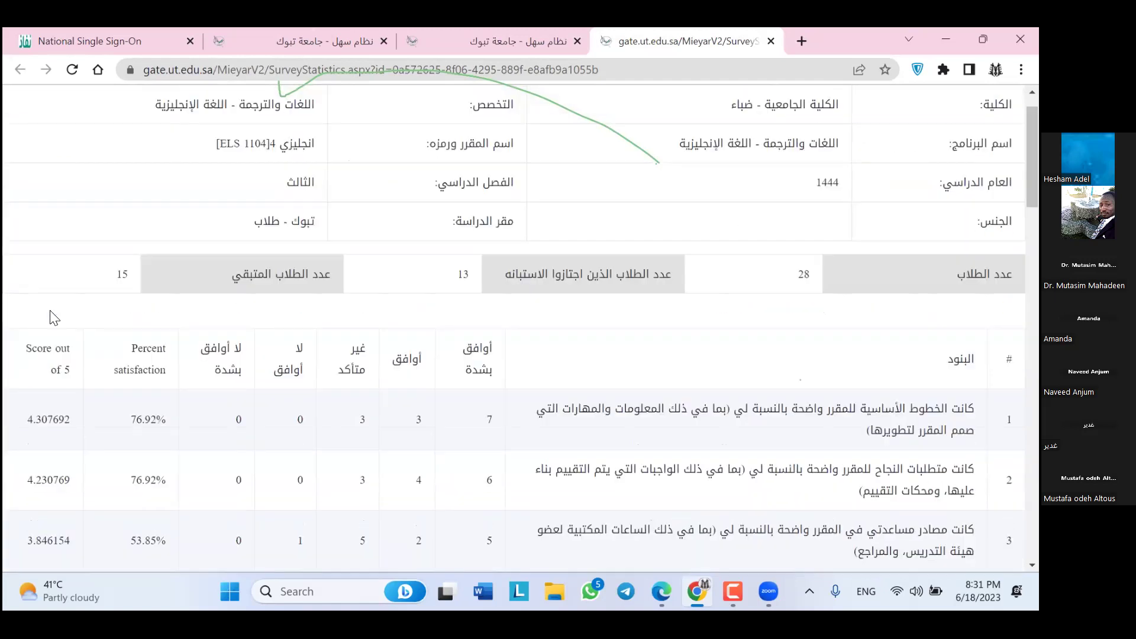
{"action": "scroll", "coordinate": [48, 292], "scroll_direction": "down", "scroll_amount": 2}
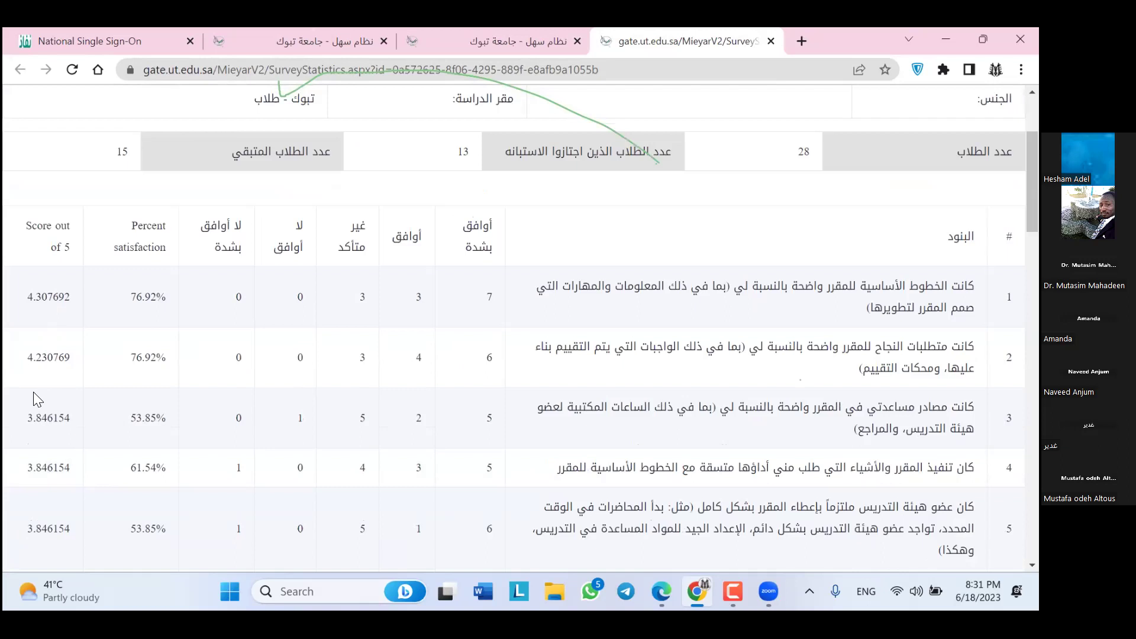
{"action": "scroll", "coordinate": [33, 391], "scroll_direction": "down", "scroll_amount": 19}
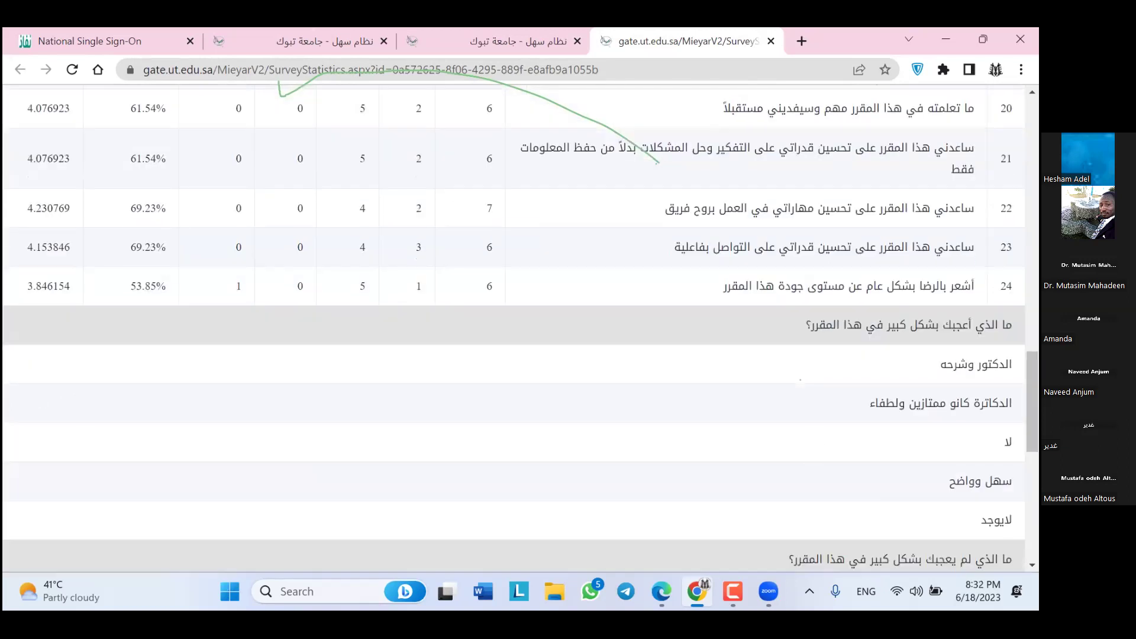
{"action": "scroll", "coordinate": [816, 438], "scroll_direction": "up", "scroll_amount": 5}
{"action": "scroll", "coordinate": [98, 424], "scroll_direction": "down", "scroll_amount": 3}
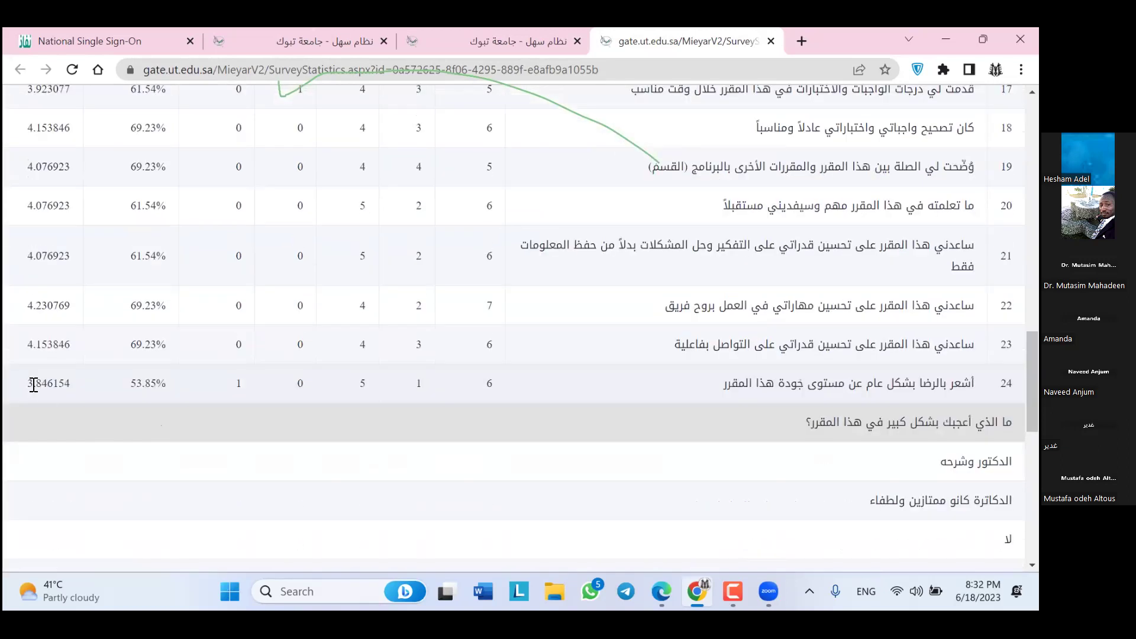
{"action": "scroll", "coordinate": [33, 384], "scroll_direction": "up", "scroll_amount": 3}
{"action": "scroll", "coordinate": [42, 374], "scroll_direction": "up", "scroll_amount": 10}
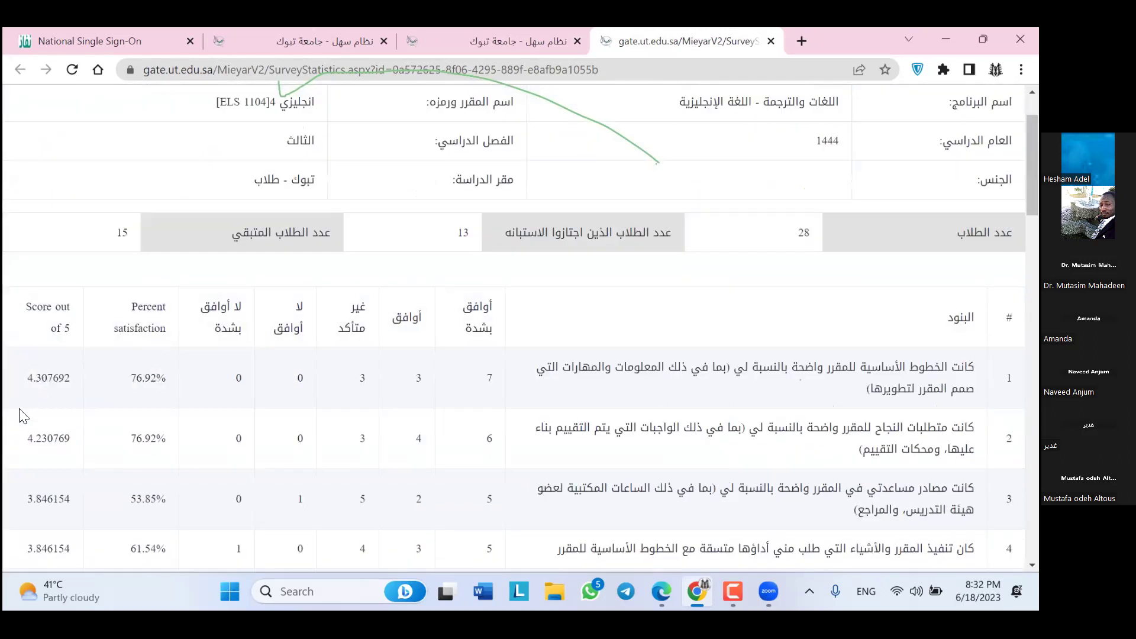
{"action": "scroll", "coordinate": [24, 416], "scroll_direction": "down", "scroll_amount": 20}
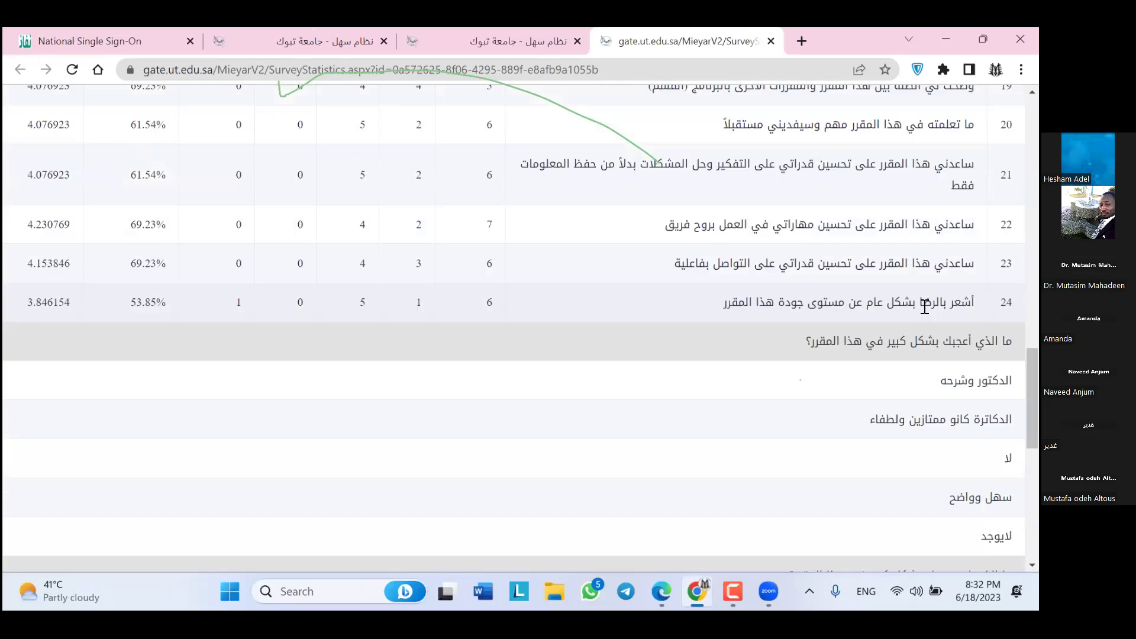
{"action": "scroll", "coordinate": [46, 365], "scroll_direction": "up", "scroll_amount": 17}
{"action": "scroll", "coordinate": [36, 307], "scroll_direction": "up", "scroll_amount": 3}
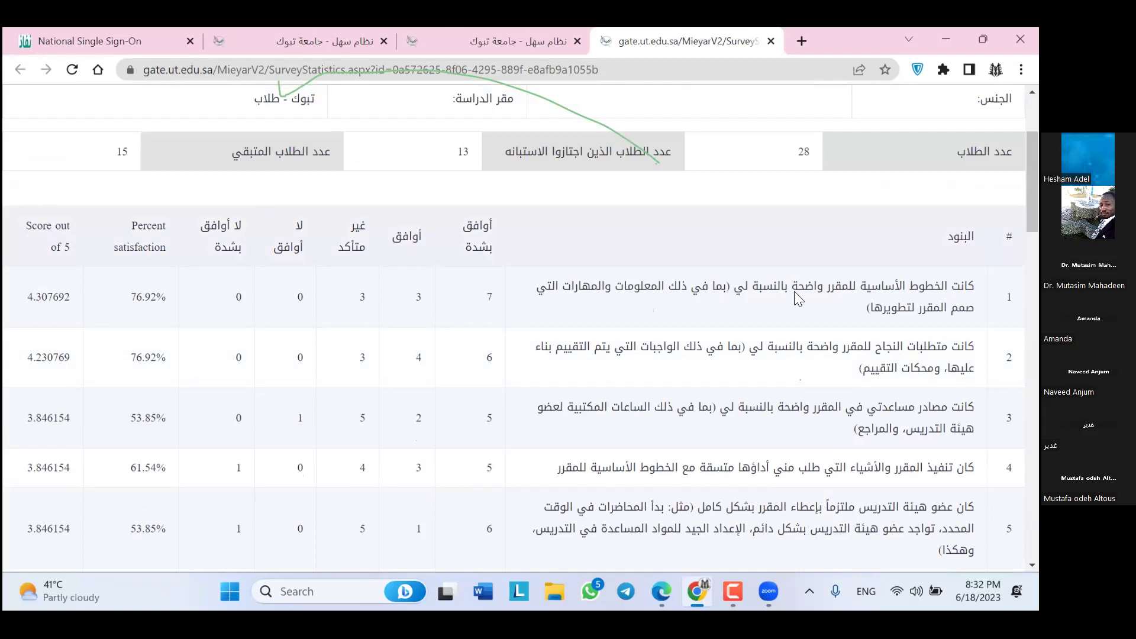
{"action": "key", "text": "ctrl+Page_Up"}
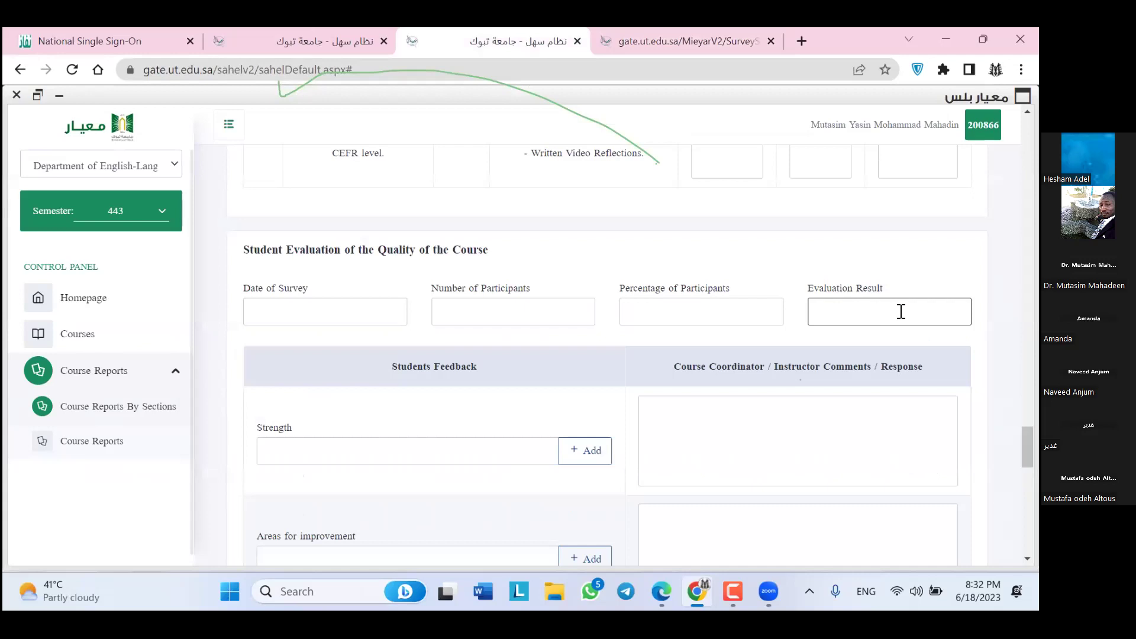
Step: Scroll to Students Feedback and inspect the empty Strength entry boxes
{"action": "scroll", "coordinate": [403, 257], "scroll_direction": "down", "scroll_amount": 2}
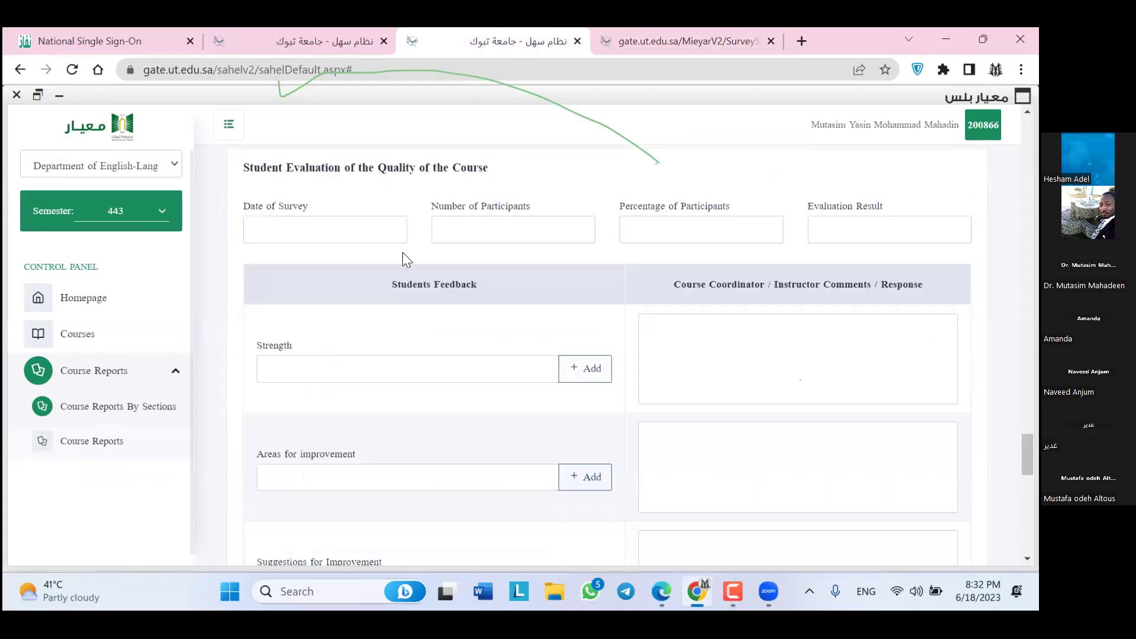
{"action": "scroll", "coordinate": [382, 267], "scroll_direction": "down", "scroll_amount": 1}
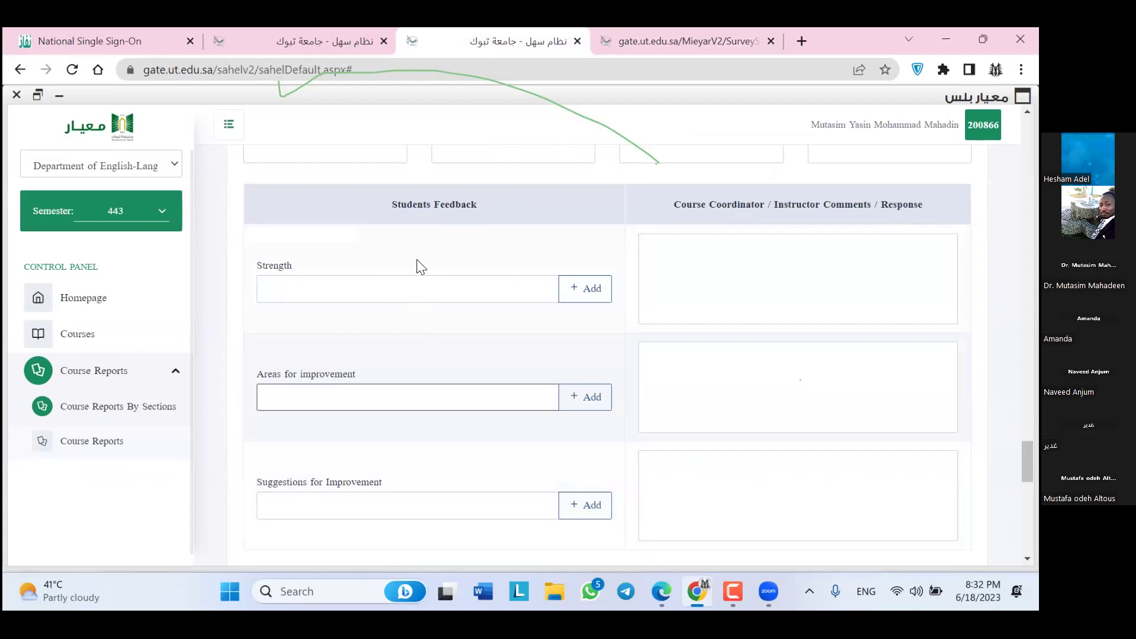
{"action": "left_click", "coordinate": [826, 272]}
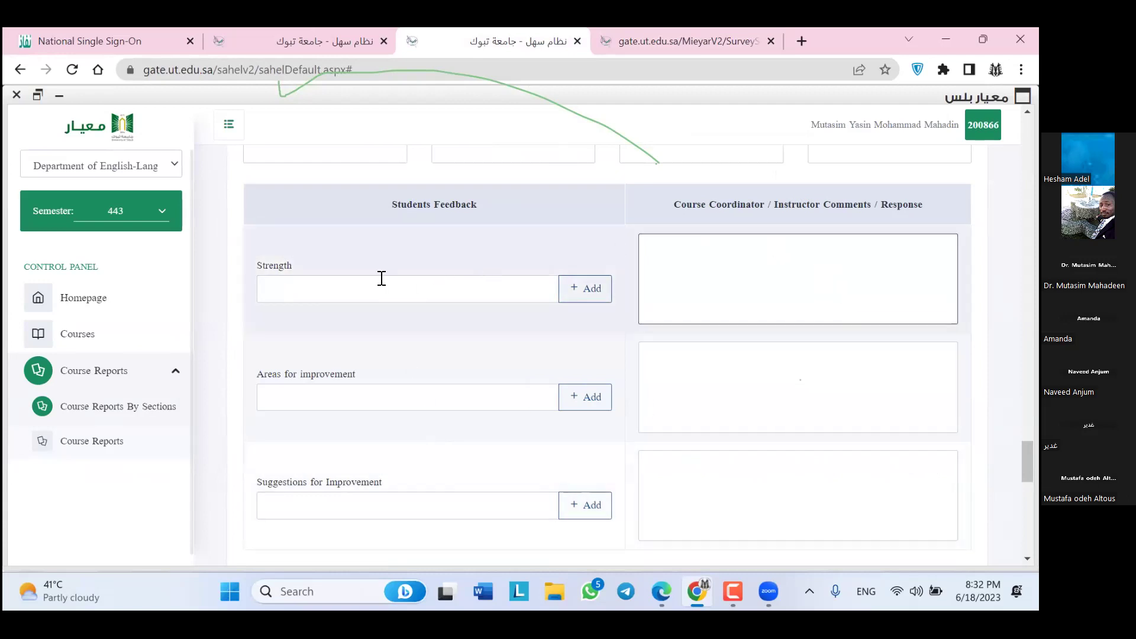
{"action": "left_click", "coordinate": [349, 287]}
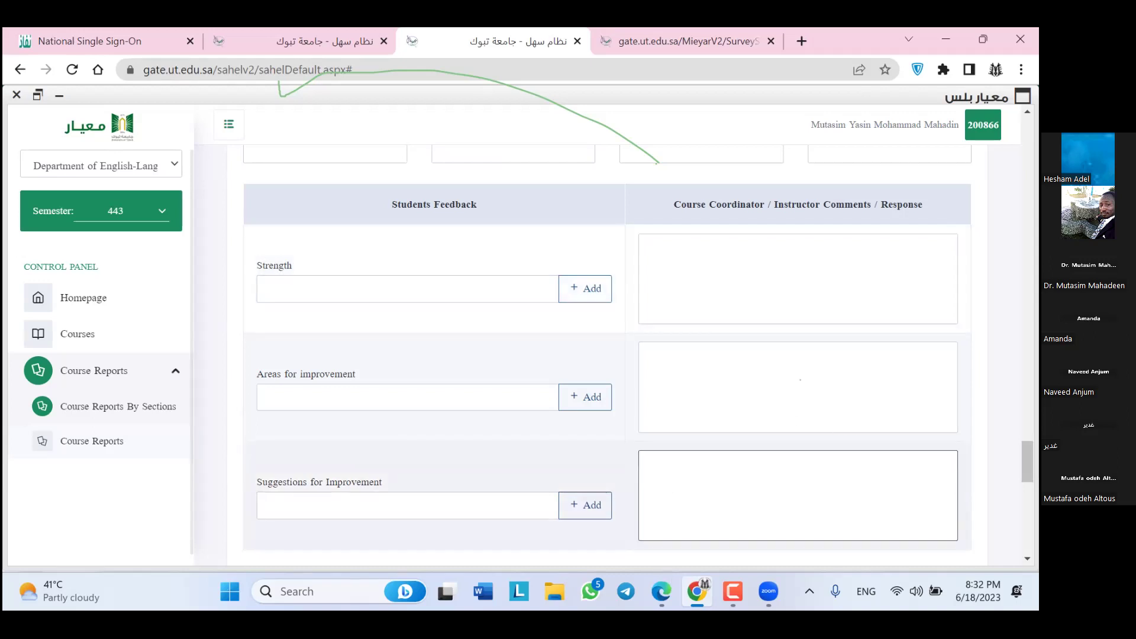
Step: Glance at the course report guidelines PDF, then switch browser tabs toward the survey statistics
{"action": "left_click", "coordinate": [702, 578]}
{"action": "left_click", "coordinate": [702, 577]}
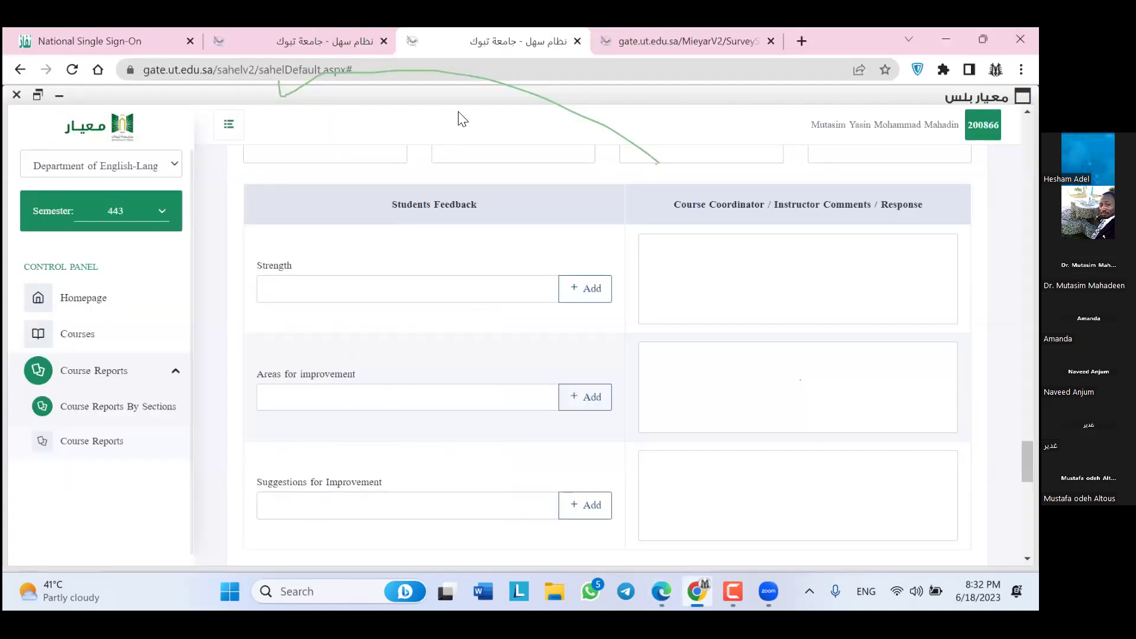
{"action": "left_click", "coordinate": [326, 41]}
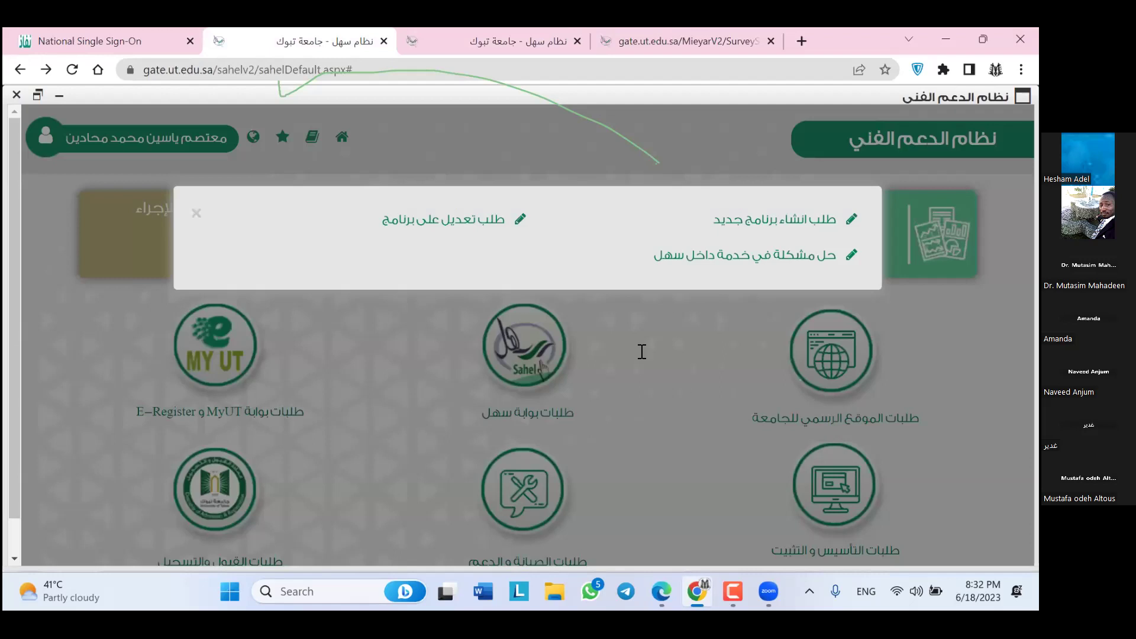
{"action": "key", "text": "ctrl+4"}
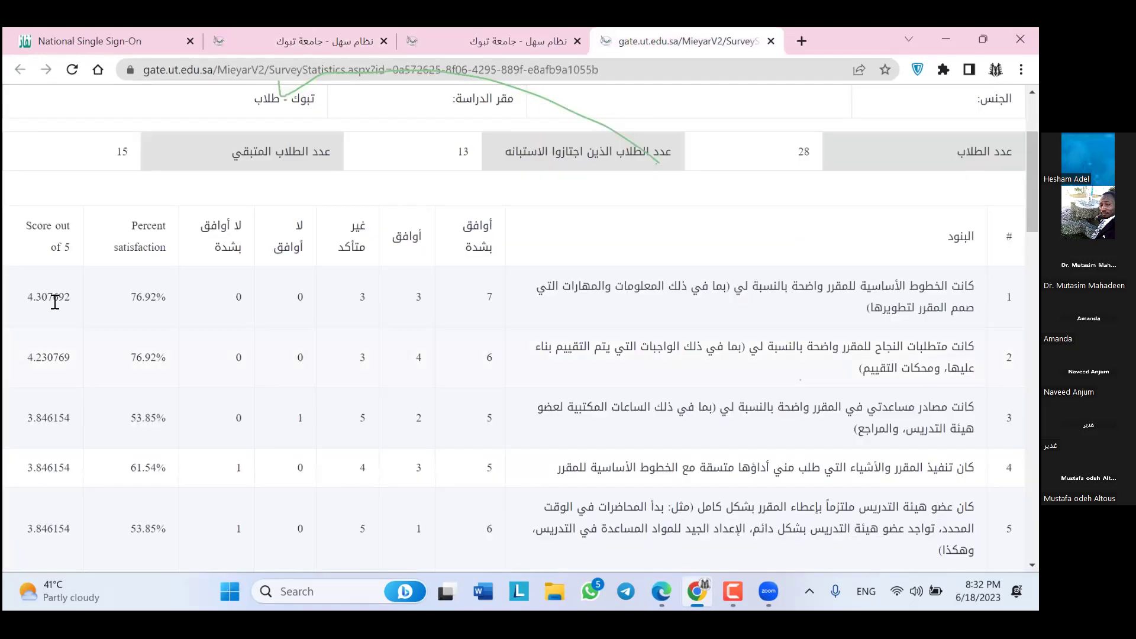
Step: Reread the ELS 1104 survey item scores table
{"action": "scroll", "coordinate": [901, 336], "scroll_direction": "down", "scroll_amount": 1}
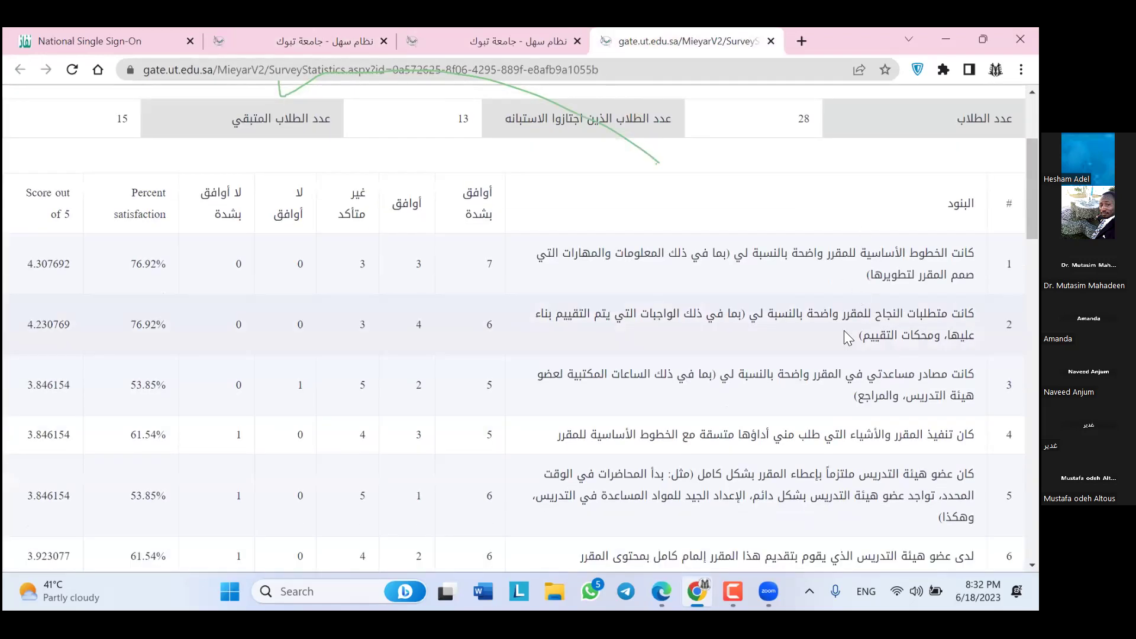
{"action": "scroll", "coordinate": [848, 339], "scroll_direction": "down", "scroll_amount": 2}
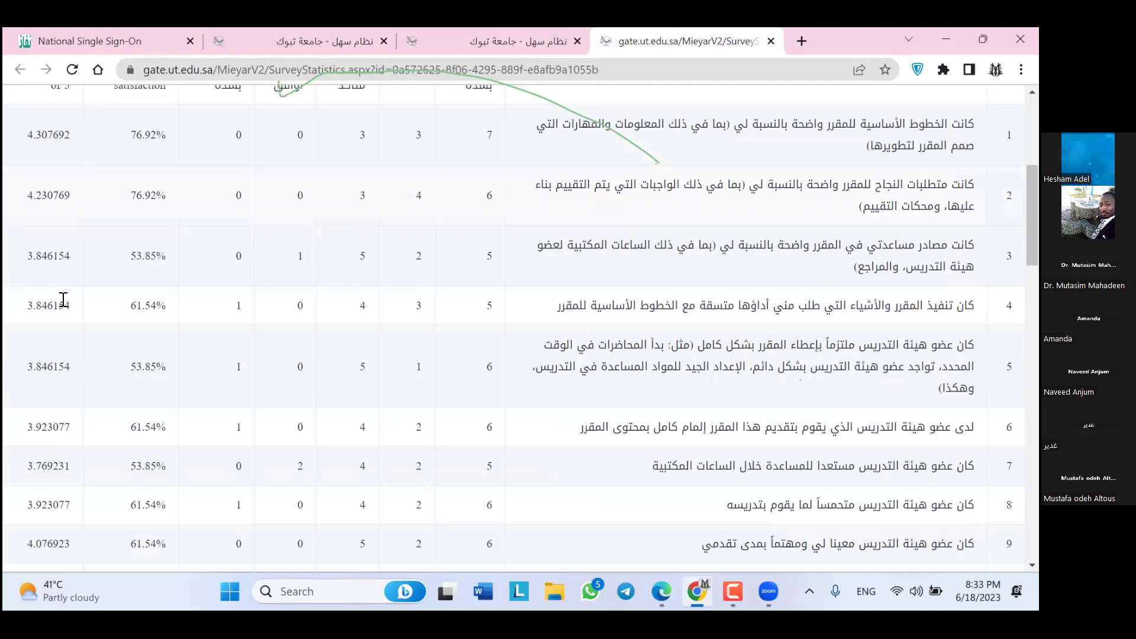
{"action": "scroll", "coordinate": [63, 299], "scroll_direction": "up", "scroll_amount": 4}
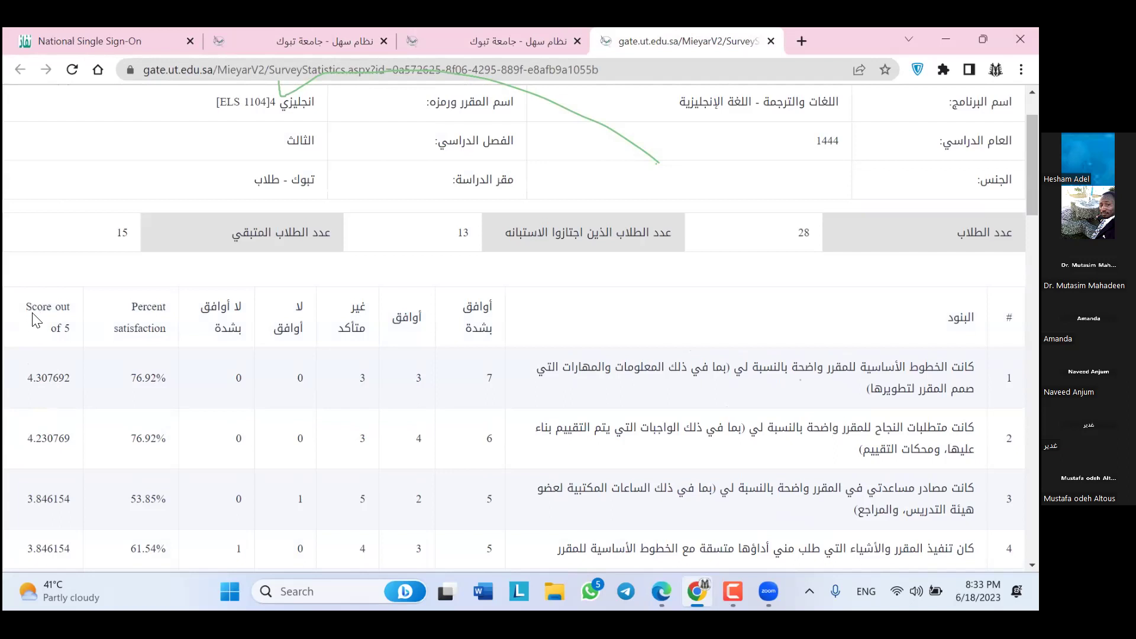
{"action": "scroll", "coordinate": [783, 364], "scroll_direction": "down", "scroll_amount": 3}
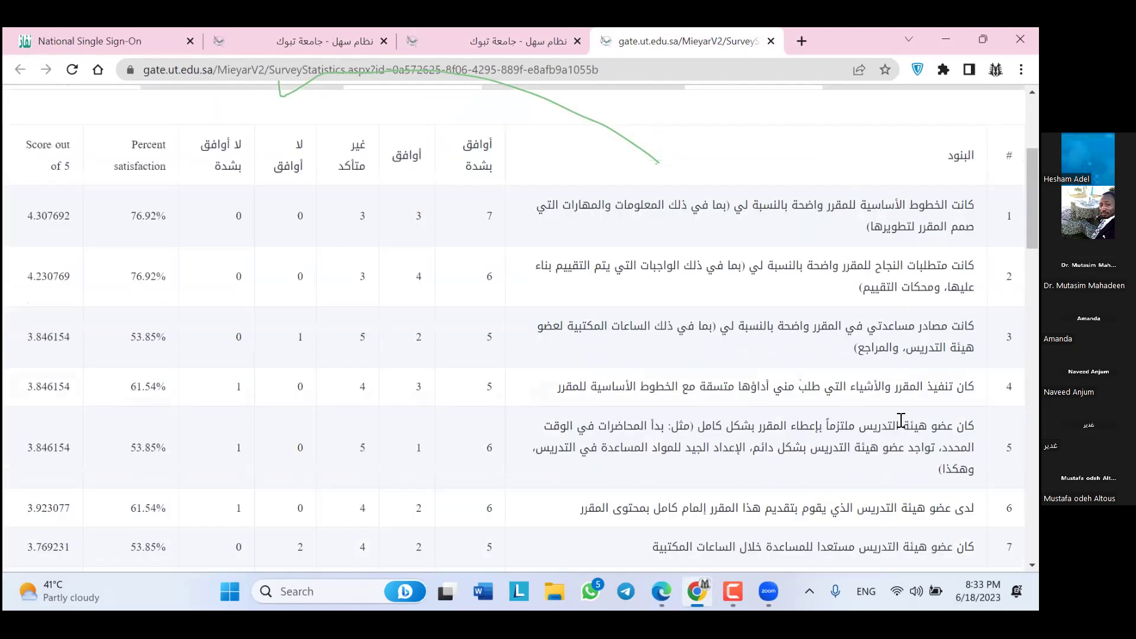
{"action": "scroll", "coordinate": [884, 394], "scroll_direction": "down", "scroll_amount": 8}
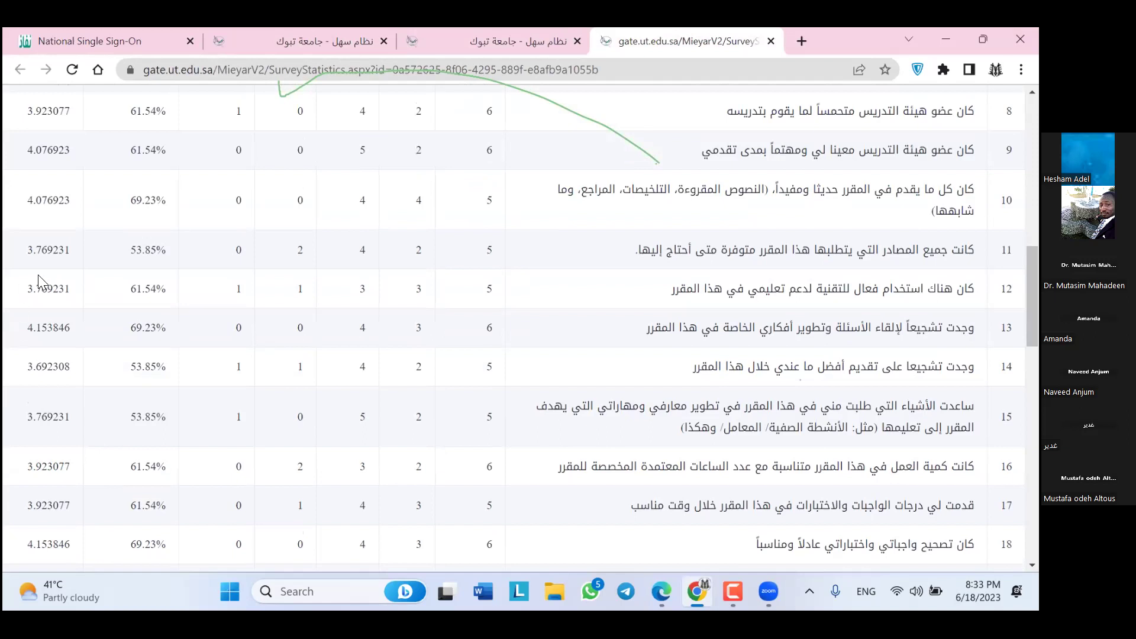
{"action": "scroll", "coordinate": [26, 334], "scroll_direction": "up", "scroll_amount": 11}
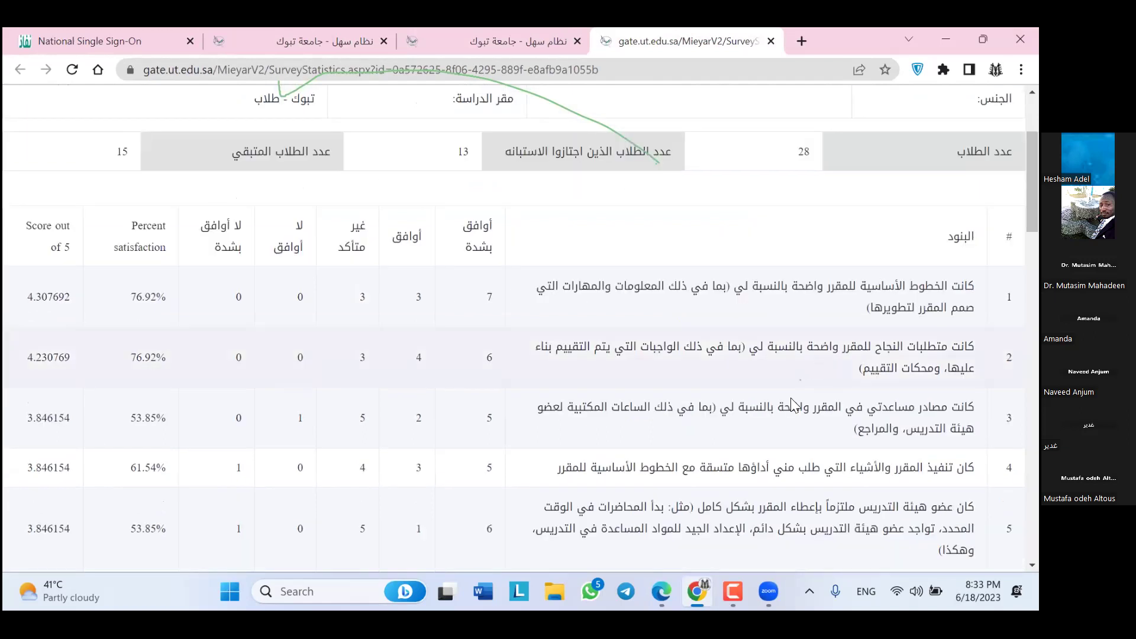
{"action": "scroll", "coordinate": [791, 397], "scroll_direction": "up", "scroll_amount": 3}
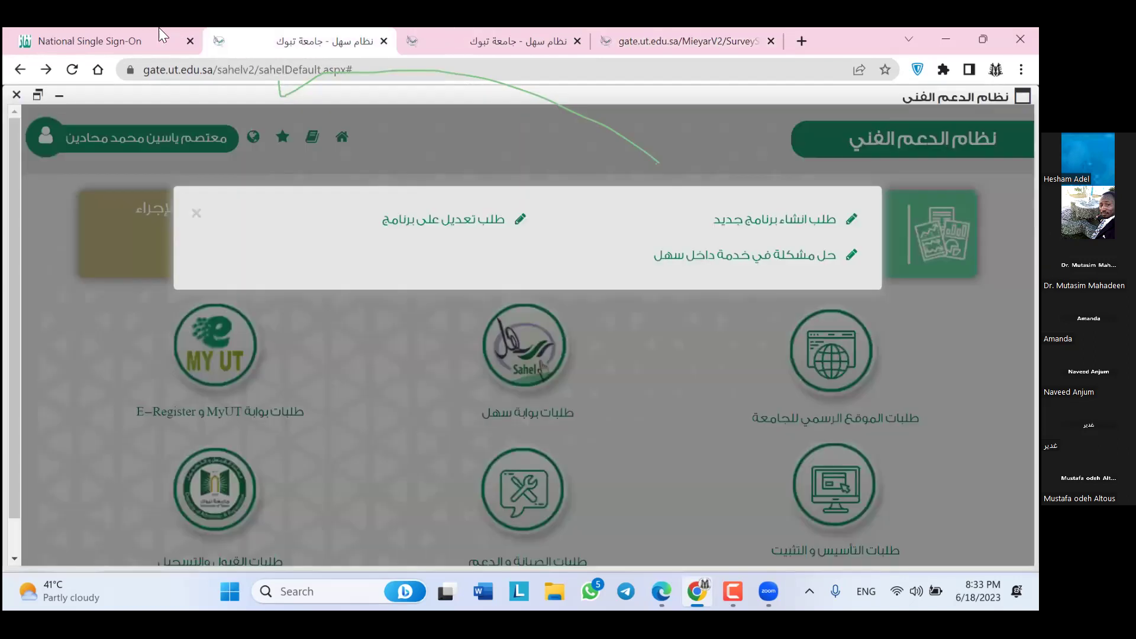
Step: Compare the report's empty Strength field with the survey scores, ending on the report form
{"action": "left_click", "coordinate": [158, 28]}
{"action": "left_click", "coordinate": [407, 36]}
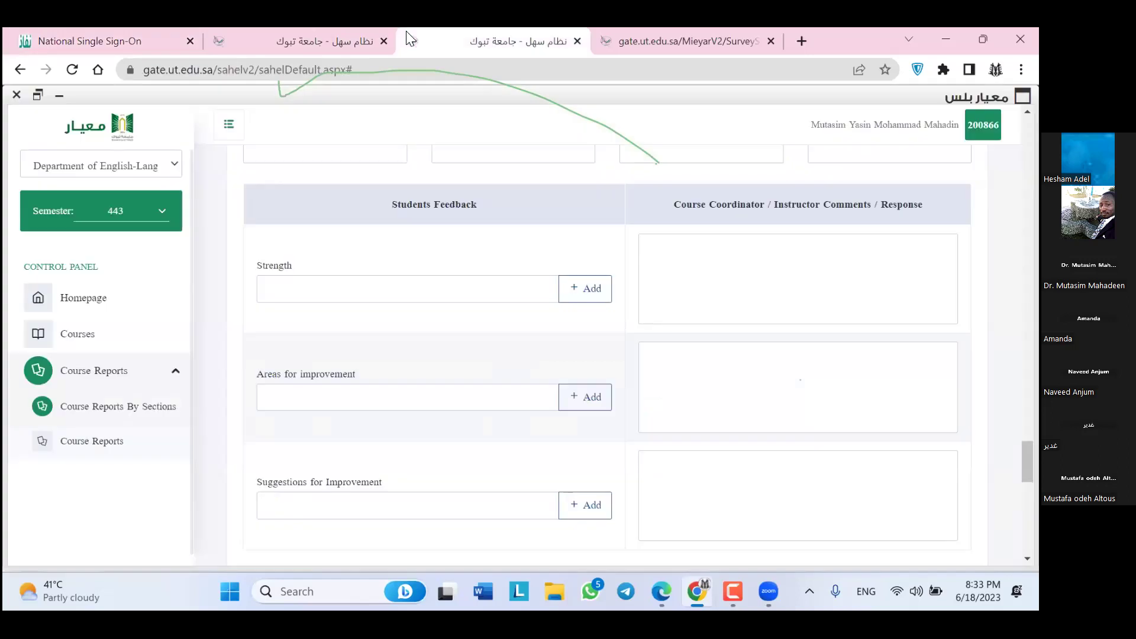
{"action": "left_click", "coordinate": [268, 276]}
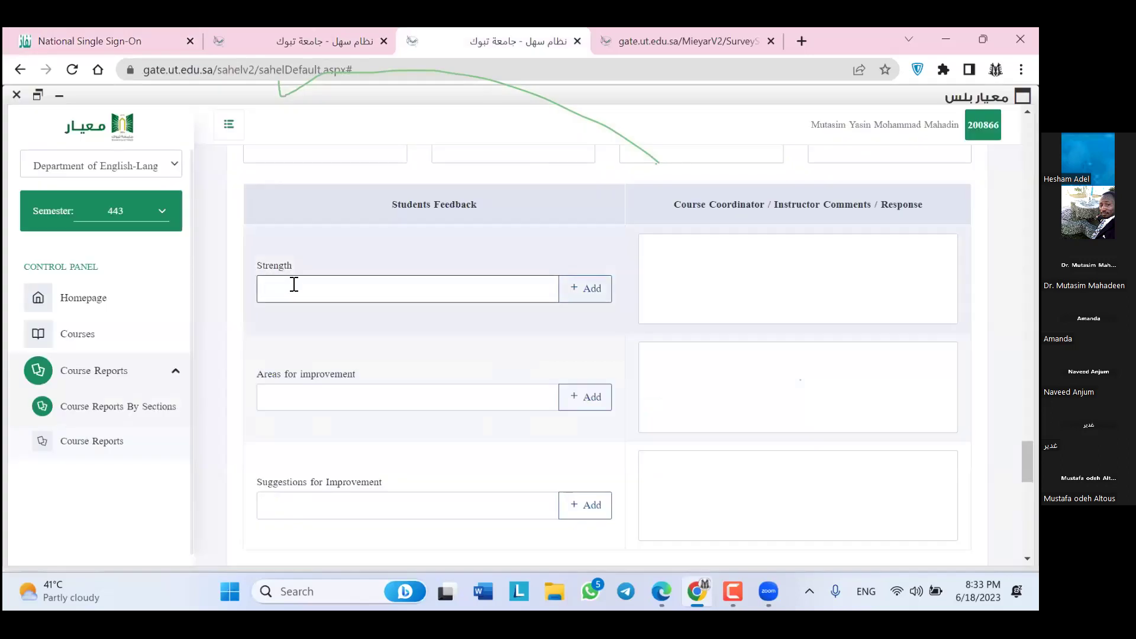
{"action": "scroll", "coordinate": [305, 308], "scroll_direction": "down", "scroll_amount": 1}
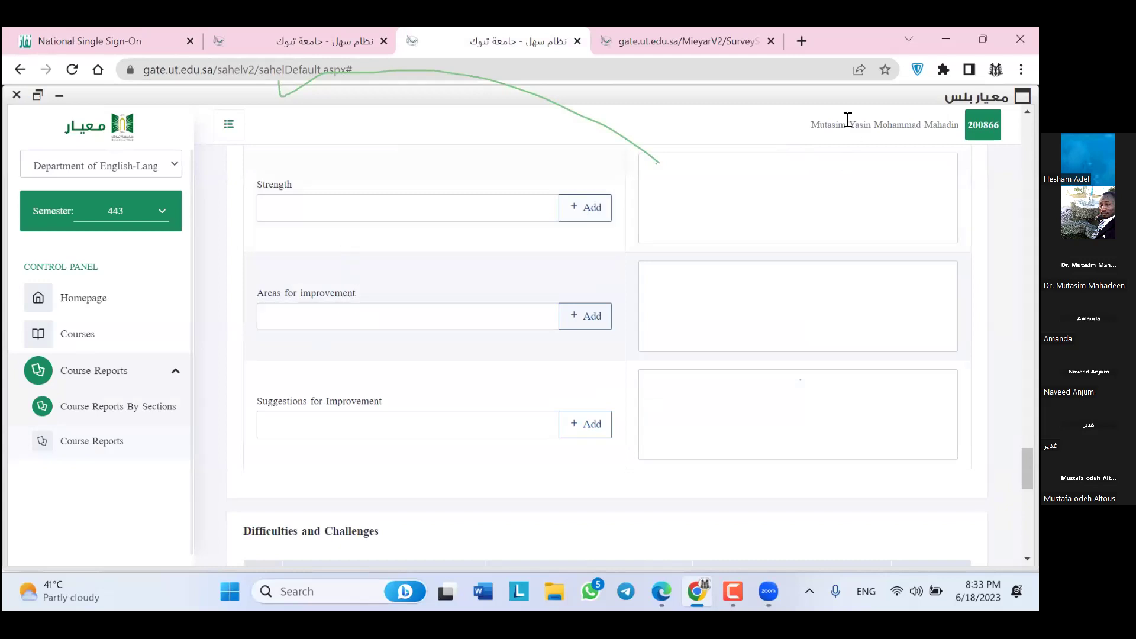
{"action": "left_click", "coordinate": [718, 31]}
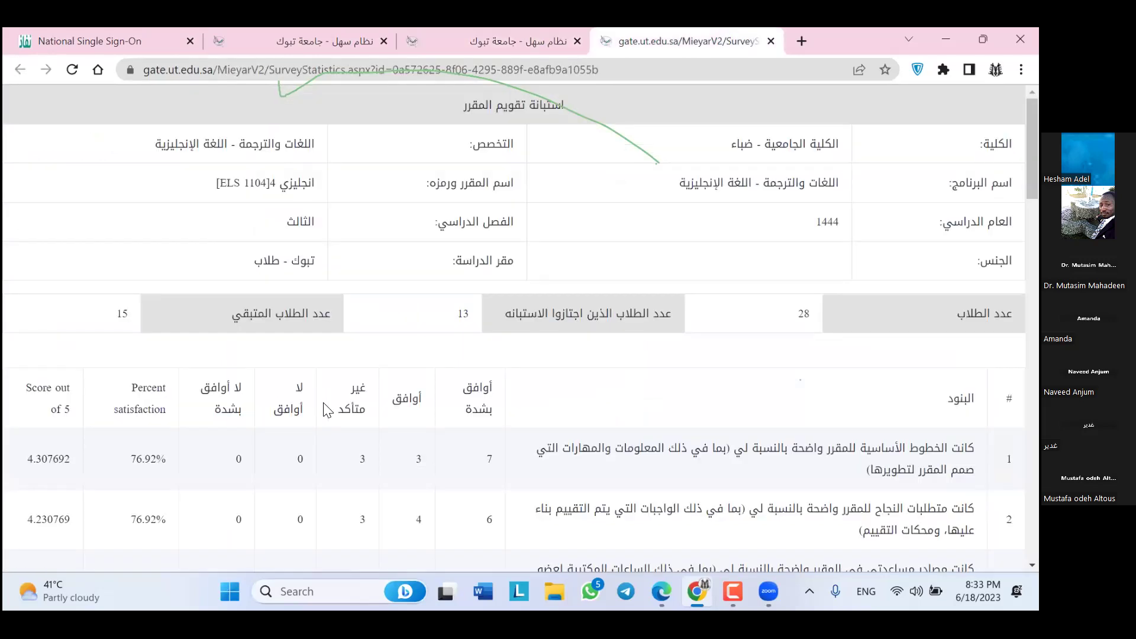
{"action": "scroll", "coordinate": [35, 364], "scroll_direction": "down", "scroll_amount": 4}
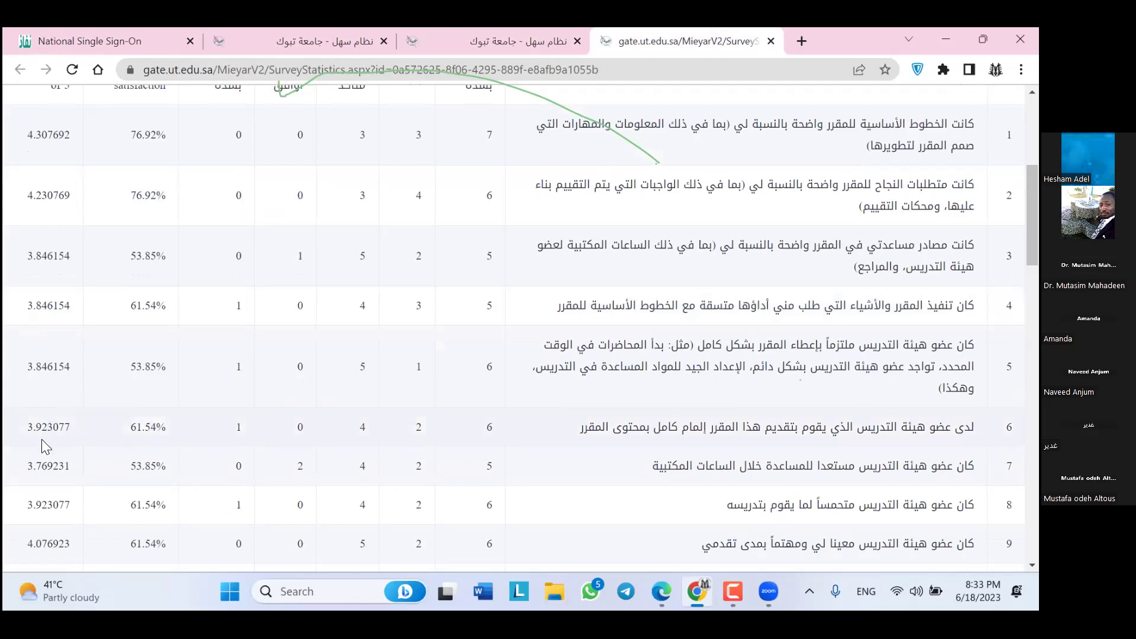
{"action": "scroll", "coordinate": [537, 254], "scroll_direction": "up", "scroll_amount": 5}
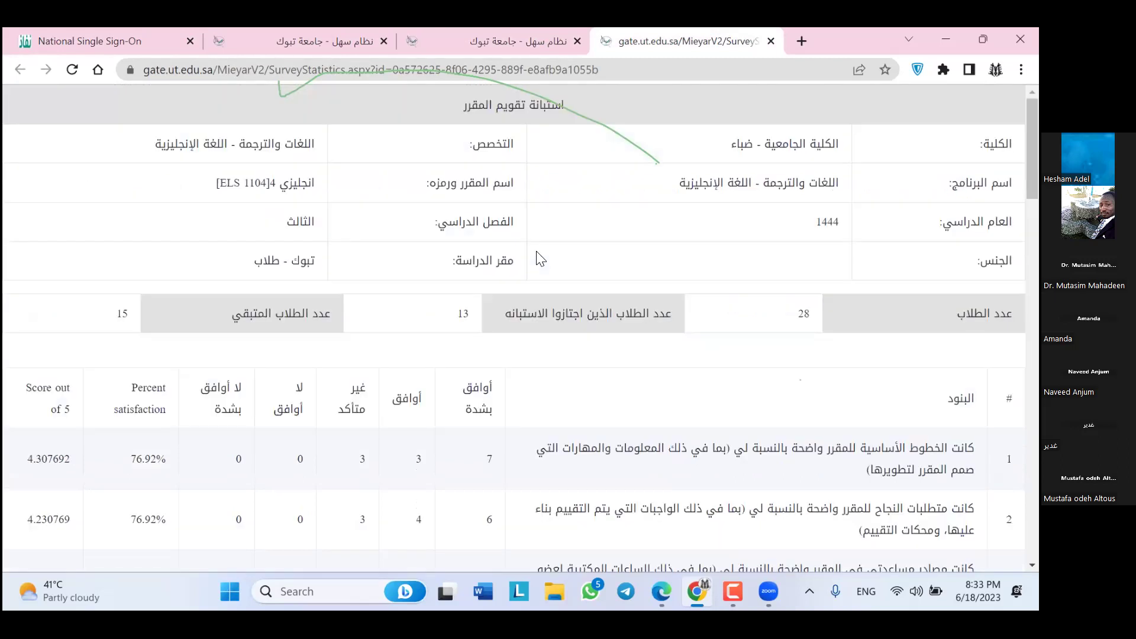
{"action": "key", "text": "ctrl+shift+Tab"}
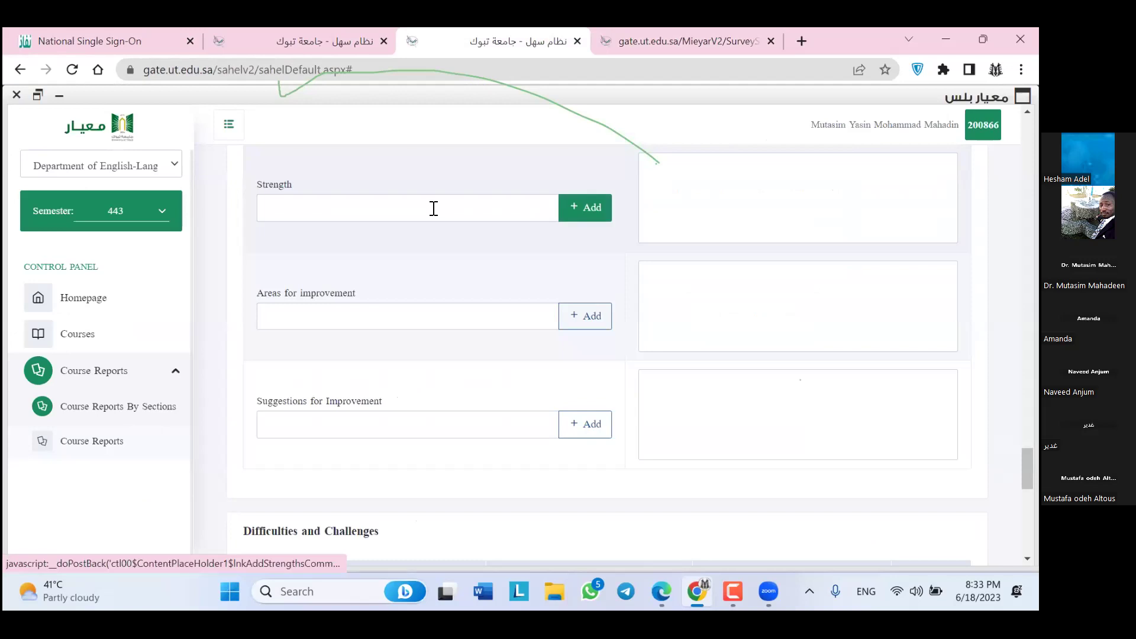
Step: Add 'The curriculum design' as a Strength under the report's Students Feedback
{"action": "left_click", "coordinate": [433, 208]}
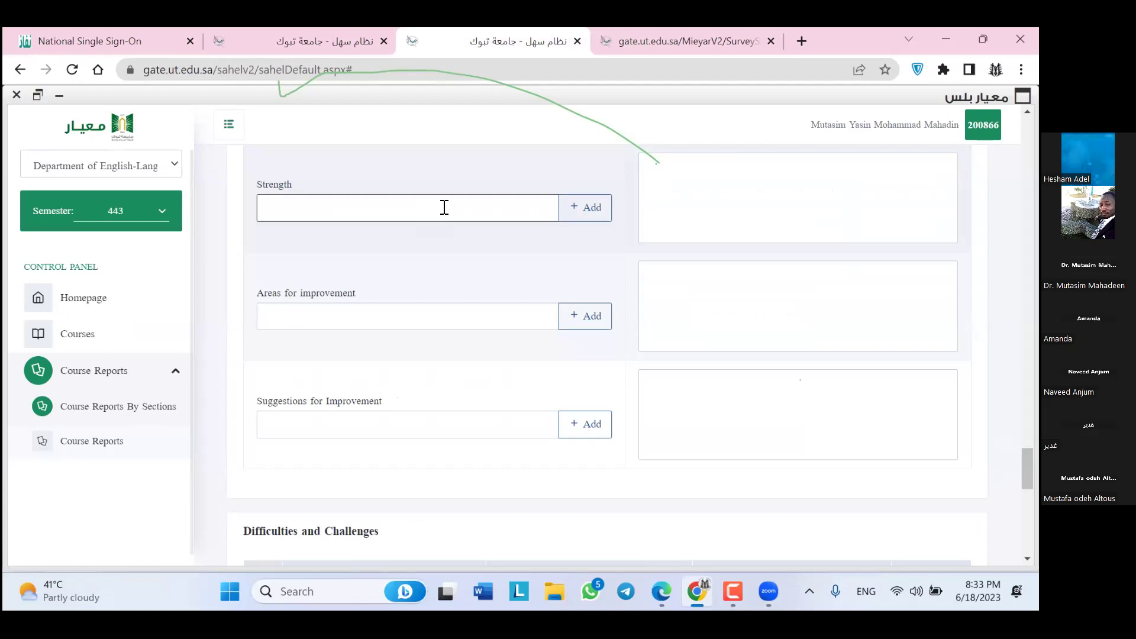
{"action": "left_click", "coordinate": [445, 207]}
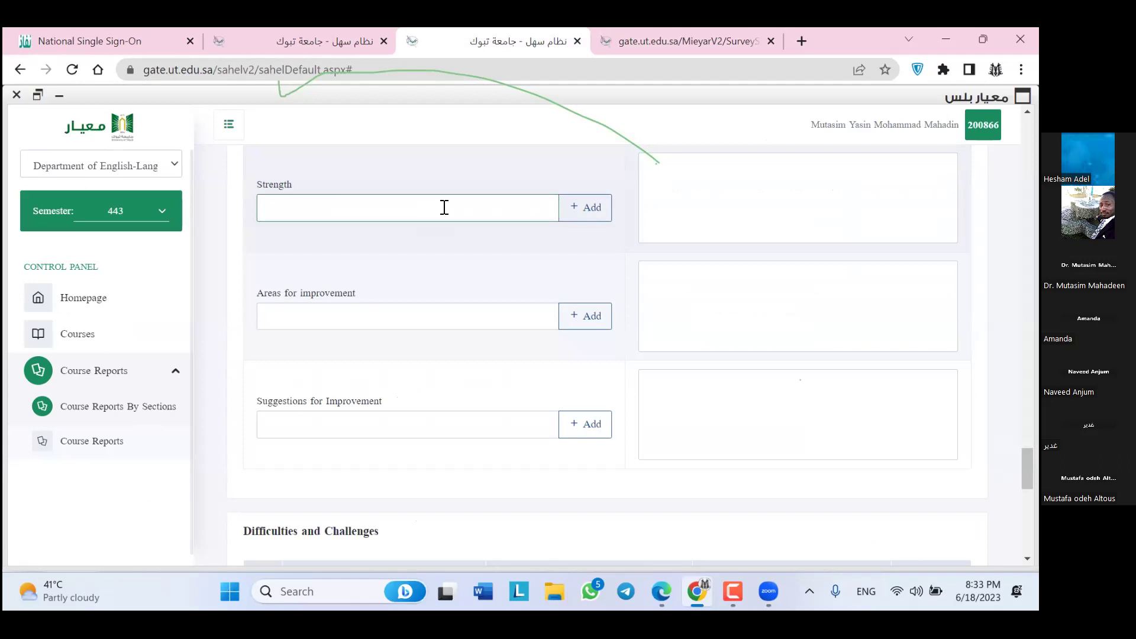
{"action": "type", "text": "The scurriculum design"}
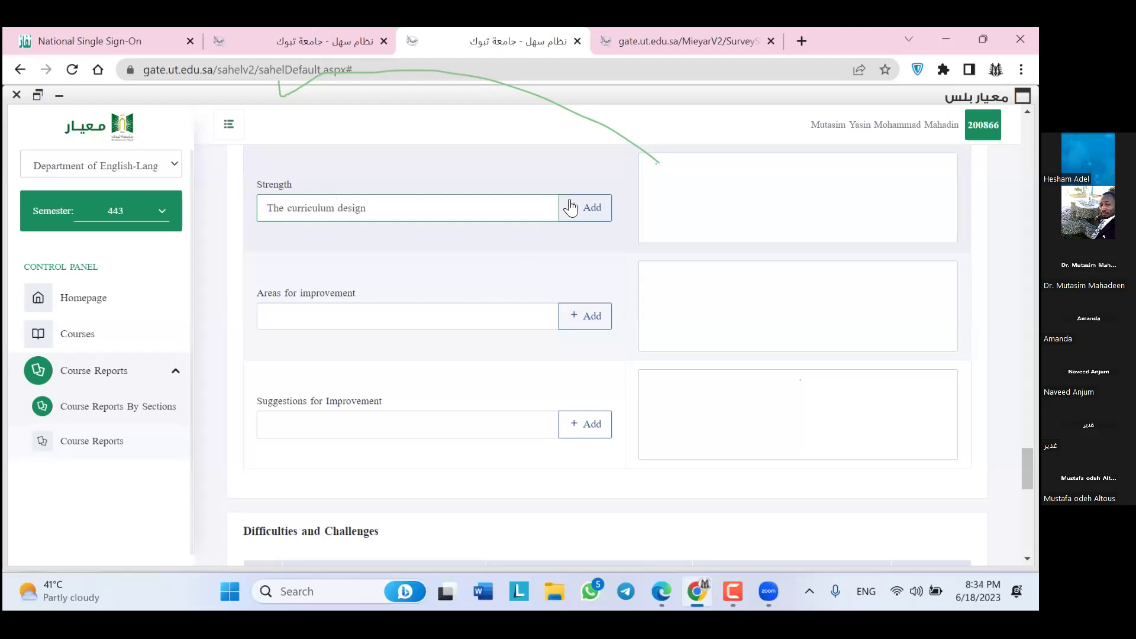
{"action": "left_click", "coordinate": [571, 207]}
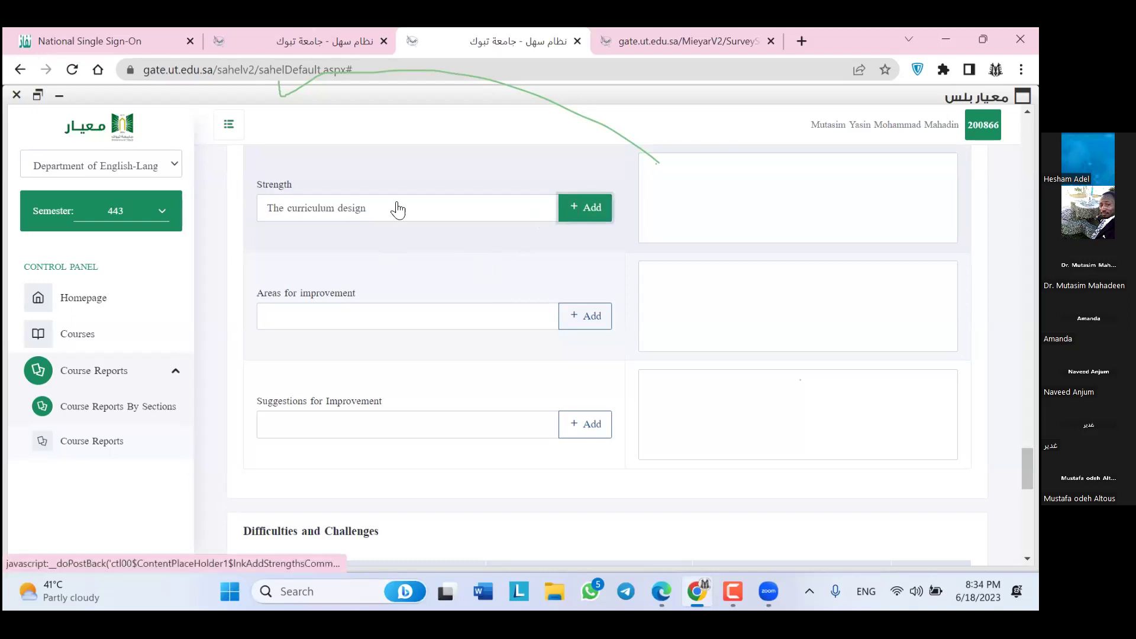
{"action": "left_click", "coordinate": [525, 193]}
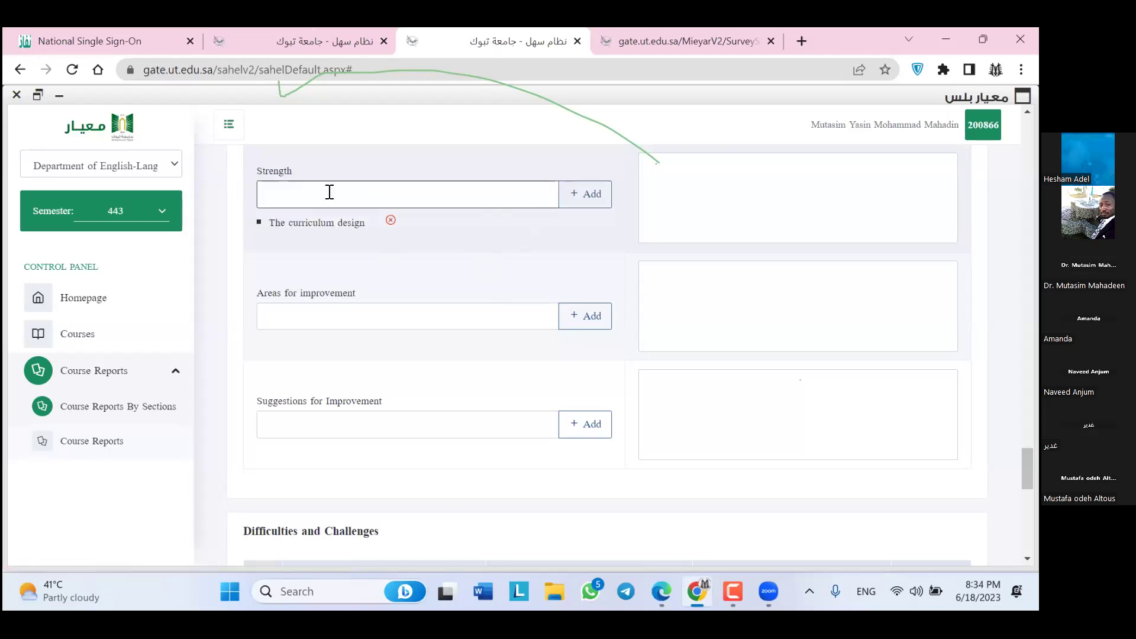
{"action": "left_click", "coordinate": [593, 195]}
{"action": "left_click", "coordinate": [486, 198]}
{"action": "scroll", "coordinate": [332, 312], "scroll_direction": "up", "scroll_amount": 1}
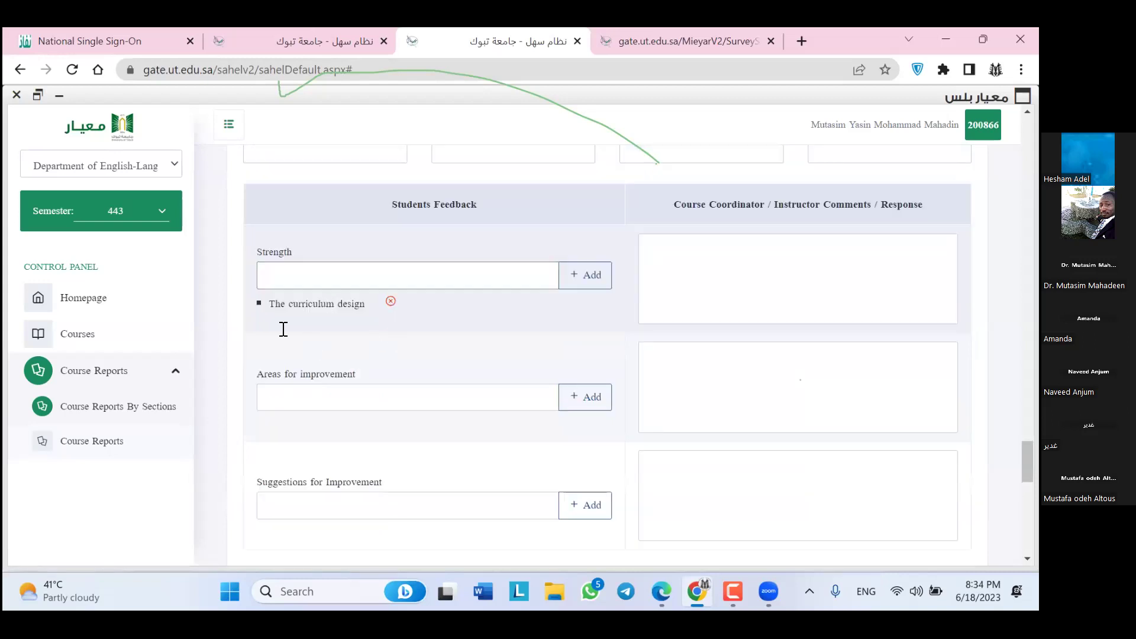
{"action": "scroll", "coordinate": [284, 329], "scroll_direction": "down", "scroll_amount": 2}
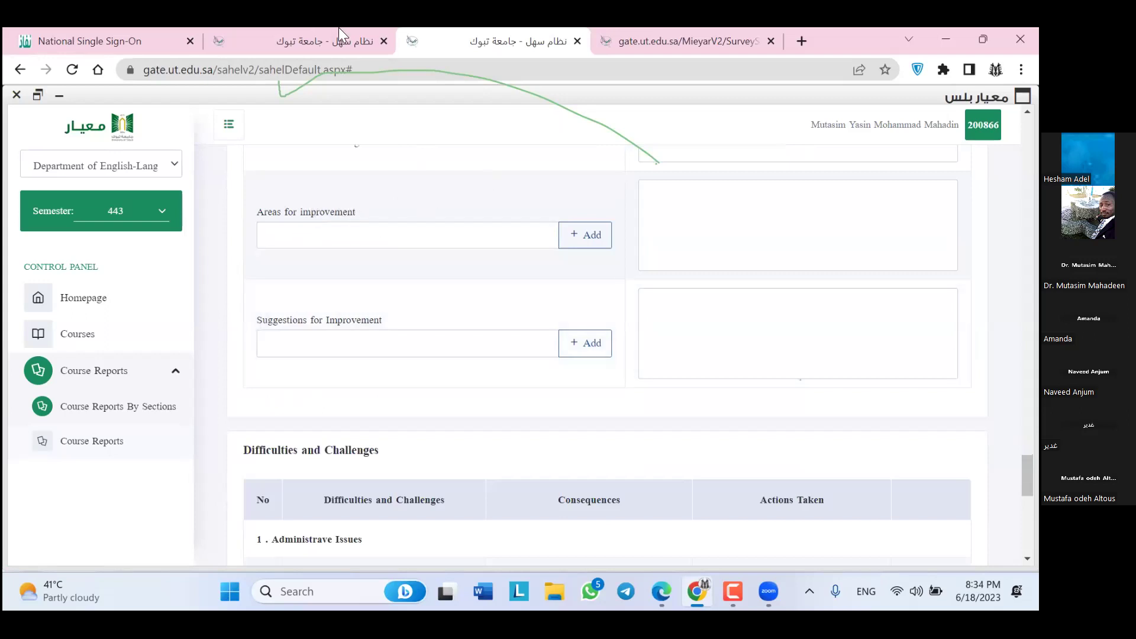
{"action": "left_click", "coordinate": [650, 28]}
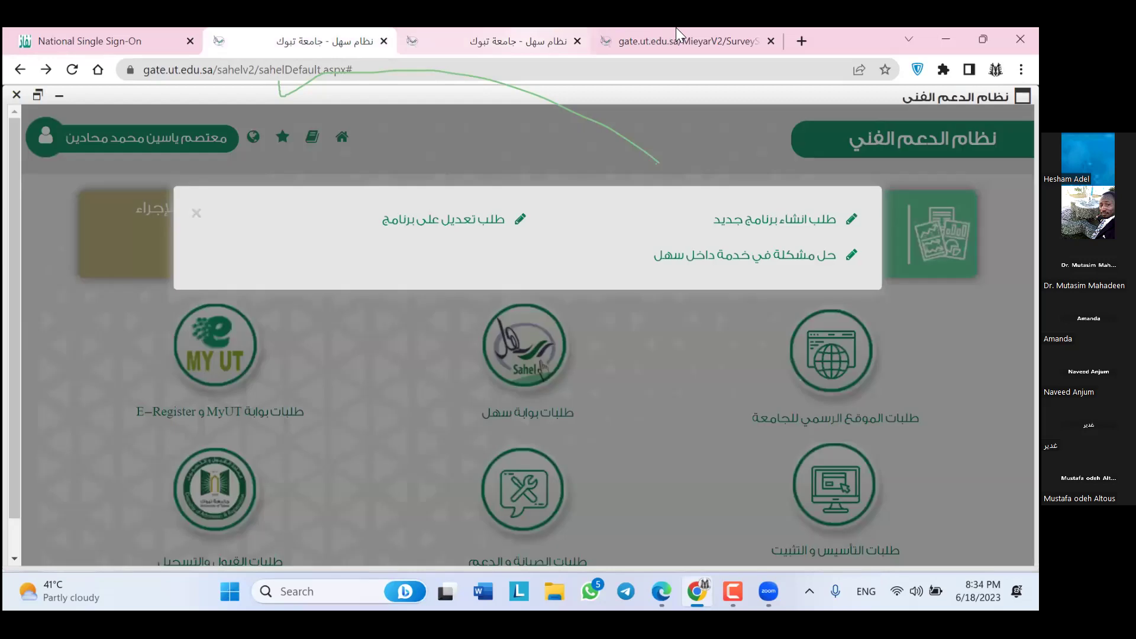
{"action": "scroll", "coordinate": [290, 335], "scroll_direction": "down", "scroll_amount": 3}
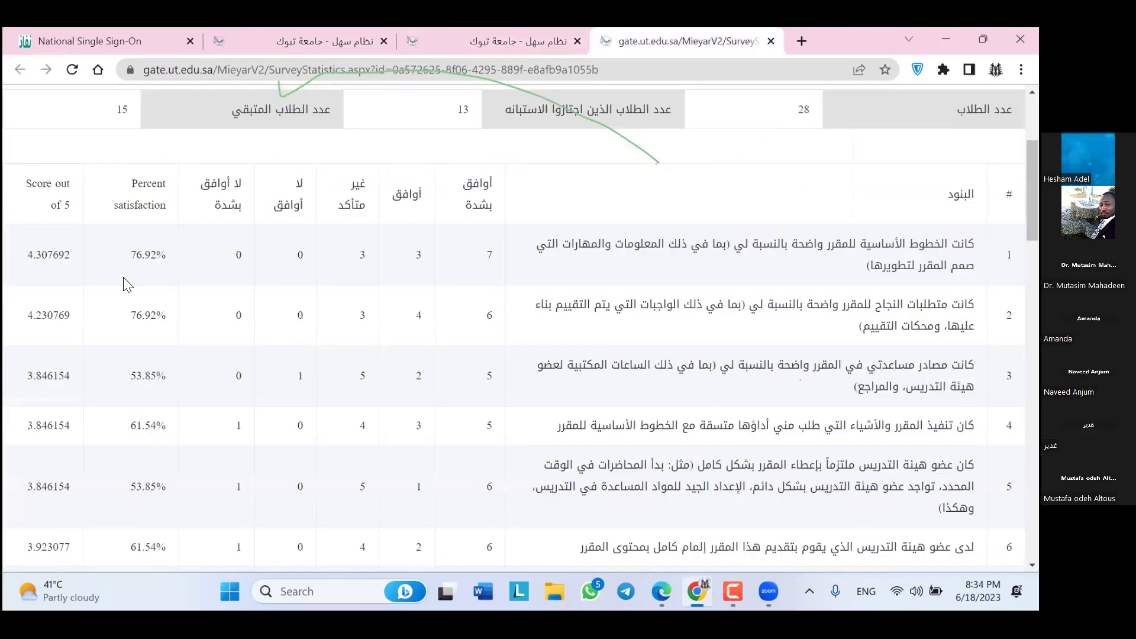
{"action": "scroll", "coordinate": [123, 284], "scroll_direction": "down", "scroll_amount": 1}
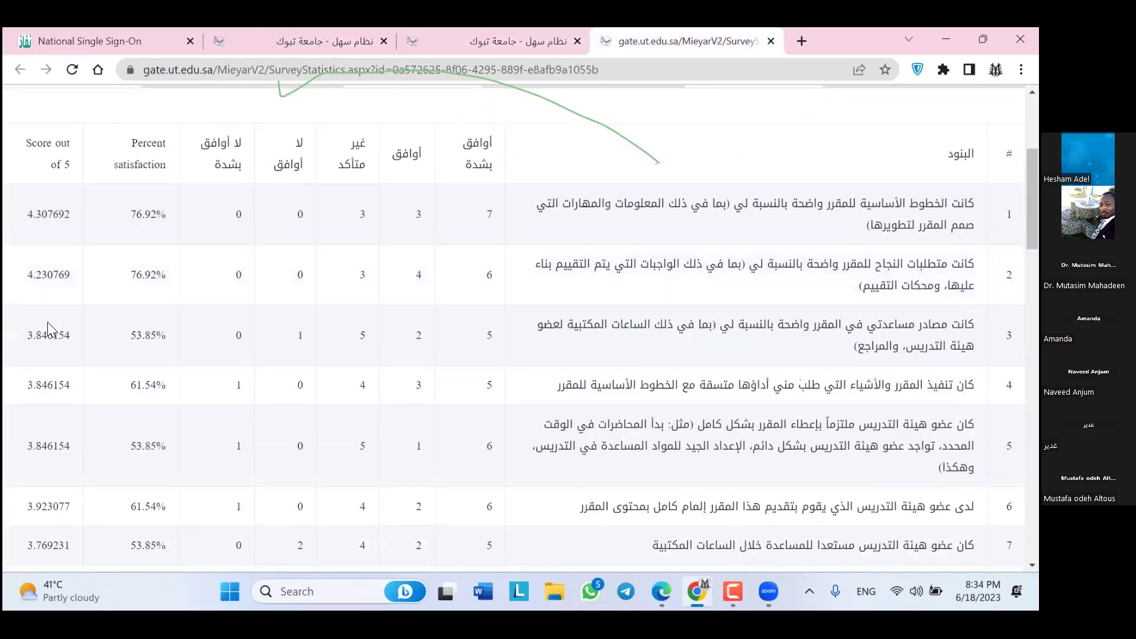
{"action": "scroll", "coordinate": [220, 246], "scroll_direction": "down", "scroll_amount": 3}
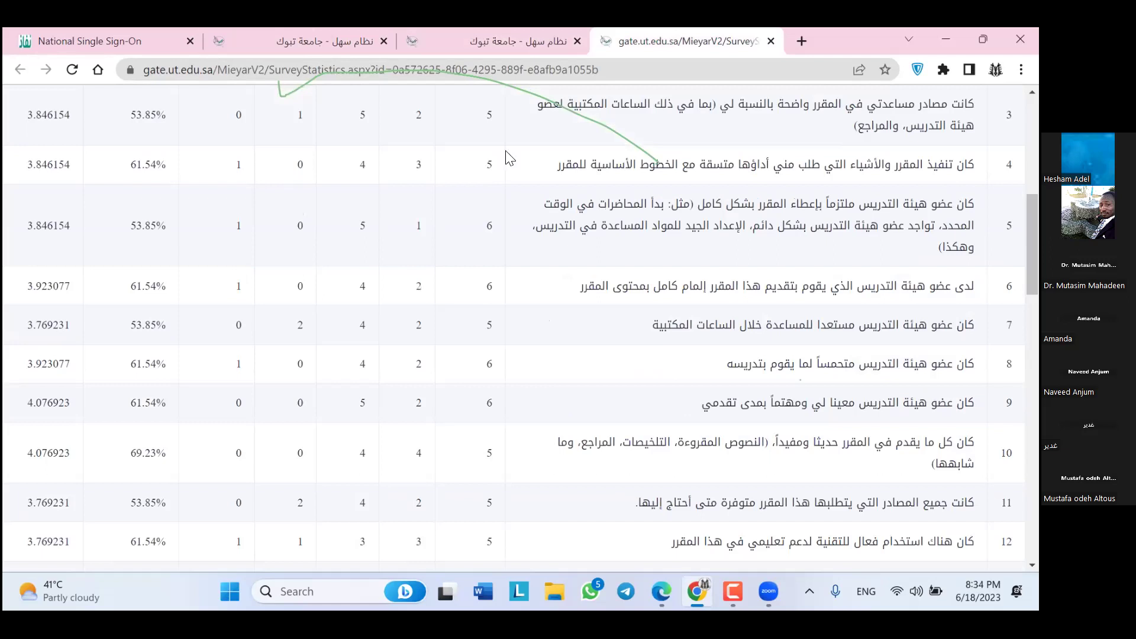
{"action": "scroll", "coordinate": [289, 329], "scroll_direction": "up", "scroll_amount": 5}
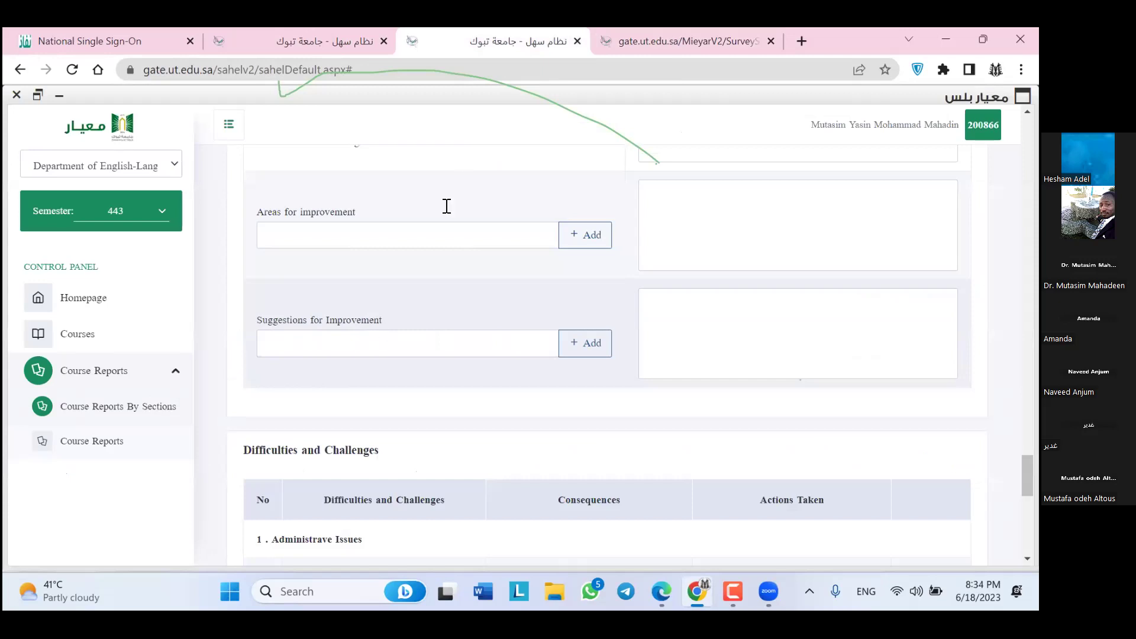
{"action": "left_click", "coordinate": [360, 28]}
{"action": "left_click", "coordinate": [632, 32]}
{"action": "scroll", "coordinate": [501, 264], "scroll_direction": "down", "scroll_amount": 1}
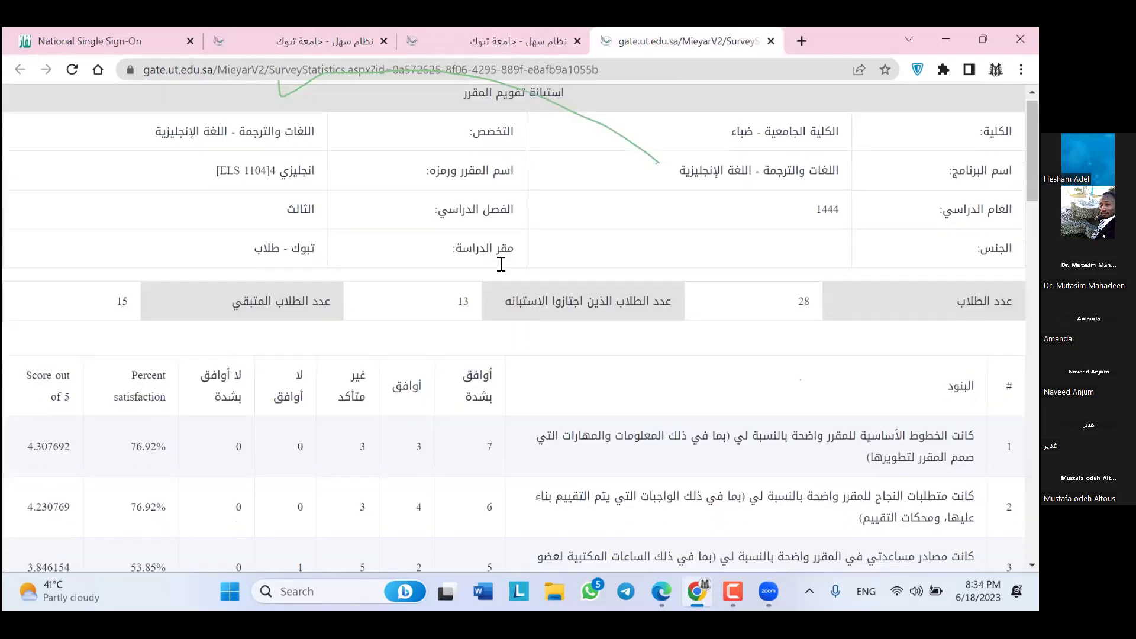
{"action": "scroll", "coordinate": [502, 264], "scroll_direction": "down", "scroll_amount": 12}
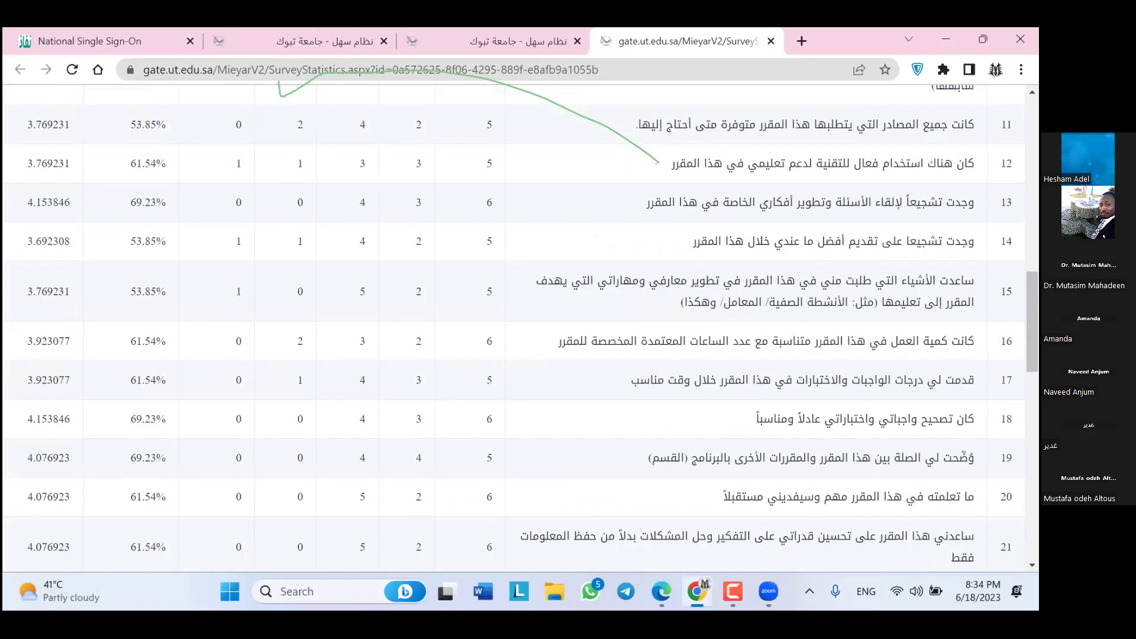
{"action": "scroll", "coordinate": [514, 329], "scroll_direction": "down", "scroll_amount": 15}
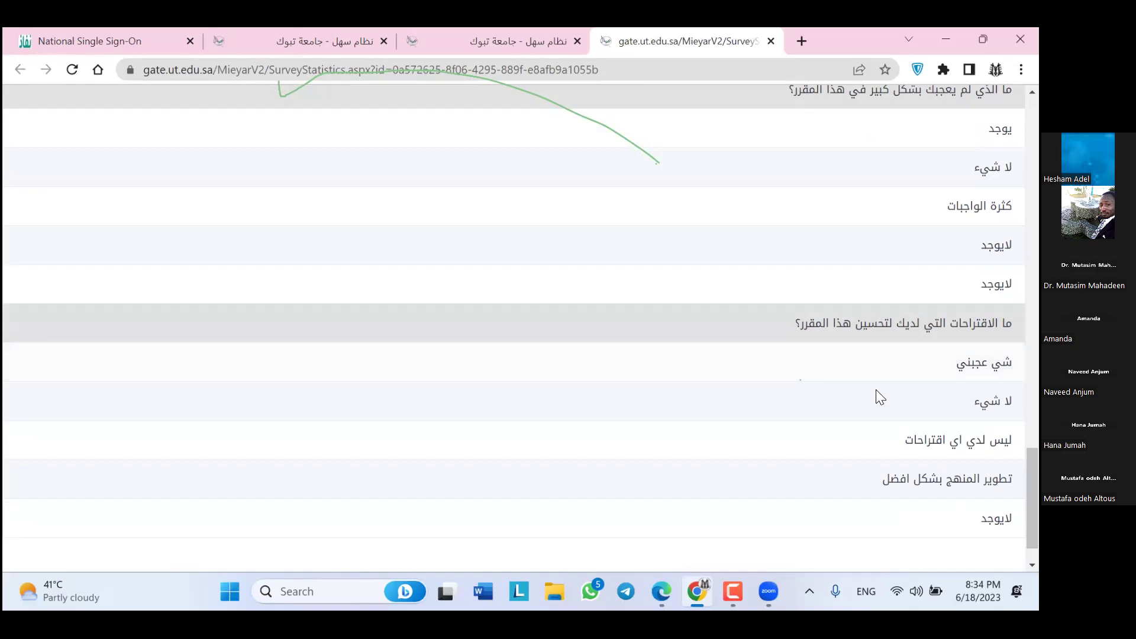
{"action": "scroll", "coordinate": [876, 396], "scroll_direction": "down", "scroll_amount": 1}
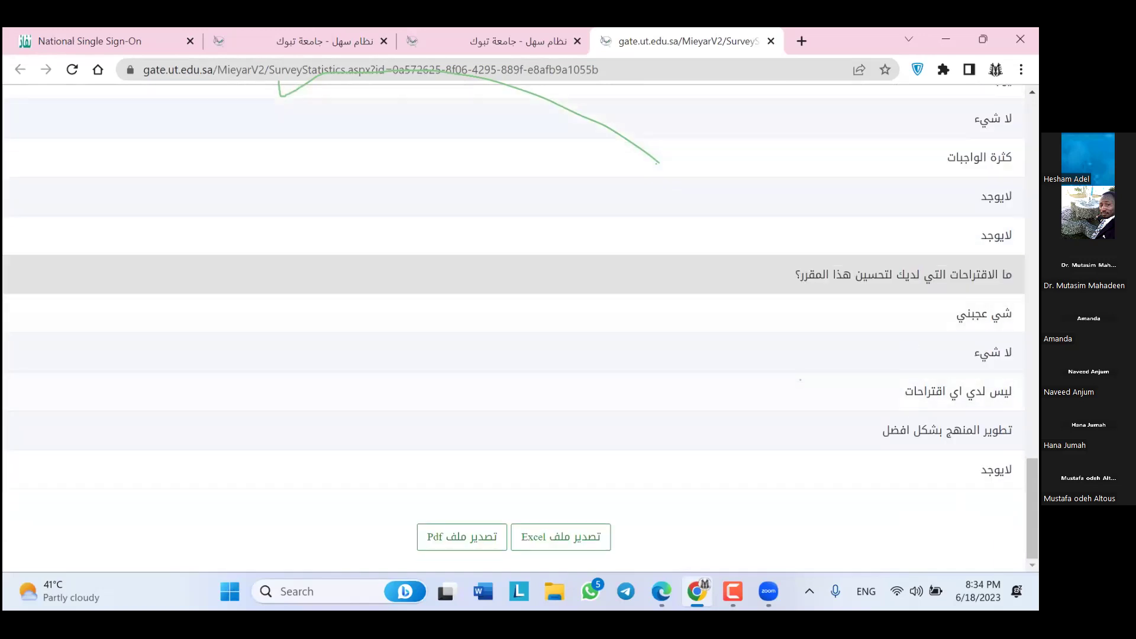
{"action": "scroll", "coordinate": [915, 332], "scroll_direction": "up", "scroll_amount": 12}
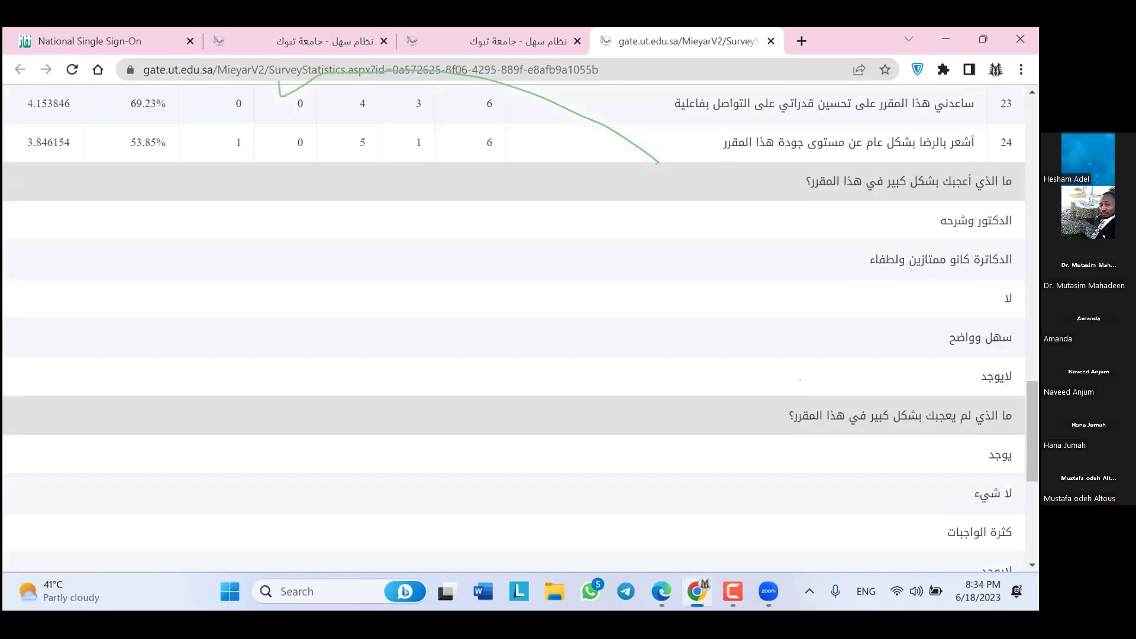
{"action": "scroll", "coordinate": [920, 326], "scroll_direction": "up", "scroll_amount": 1}
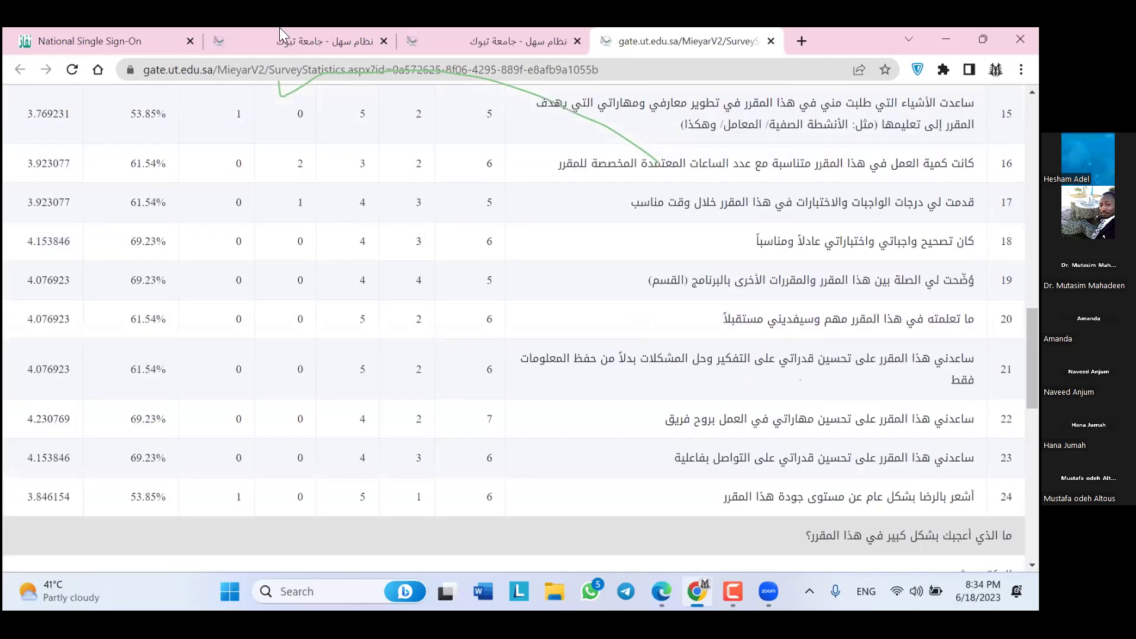
{"action": "scroll", "coordinate": [734, 347], "scroll_direction": "up", "scroll_amount": 5}
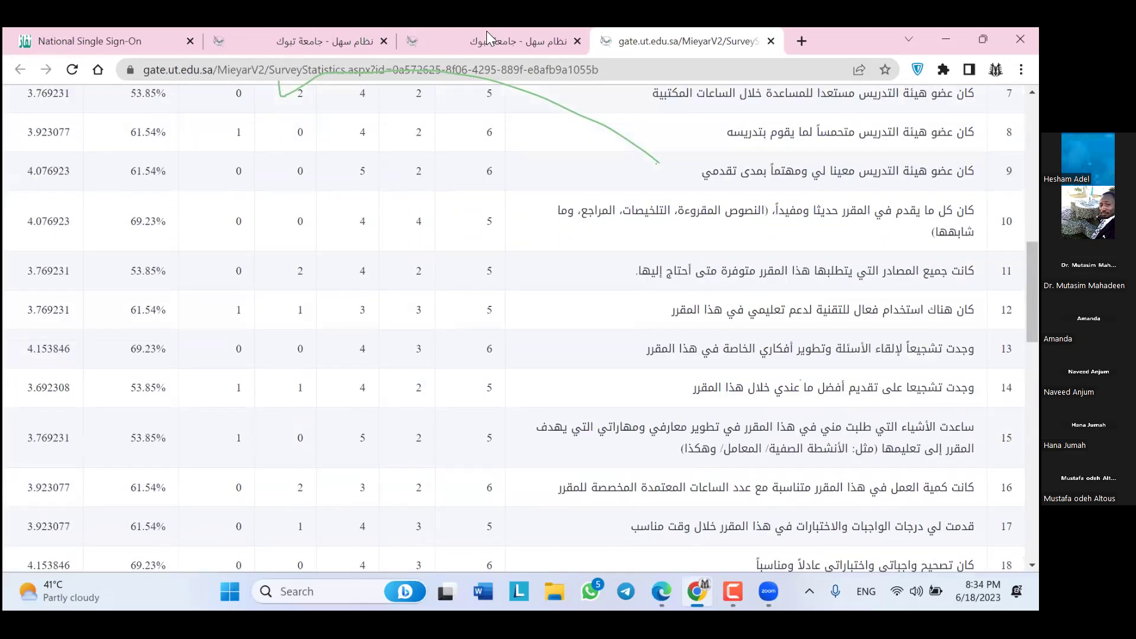
{"action": "key", "text": "ctrl+shift+Tab"}
{"action": "key", "text": "ctrl+shift+Tab"}
{"action": "key", "text": "ctrl+Tab"}
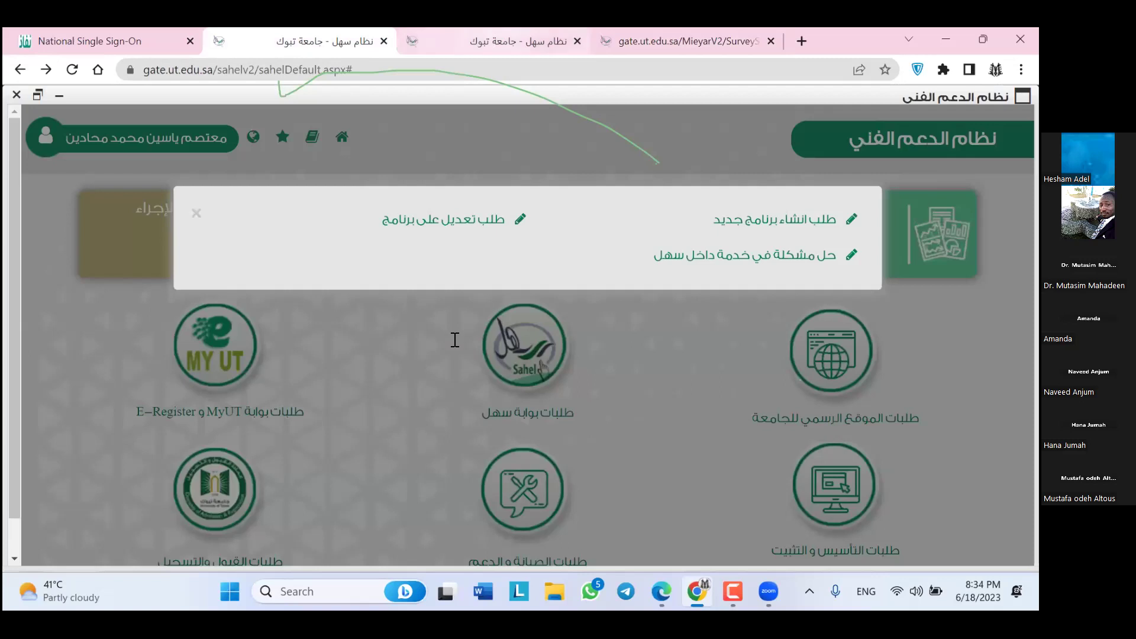
Step: Click into the Suggestions for Improvement entry and look over the feedback section
{"action": "left_click", "coordinate": [455, 340]}
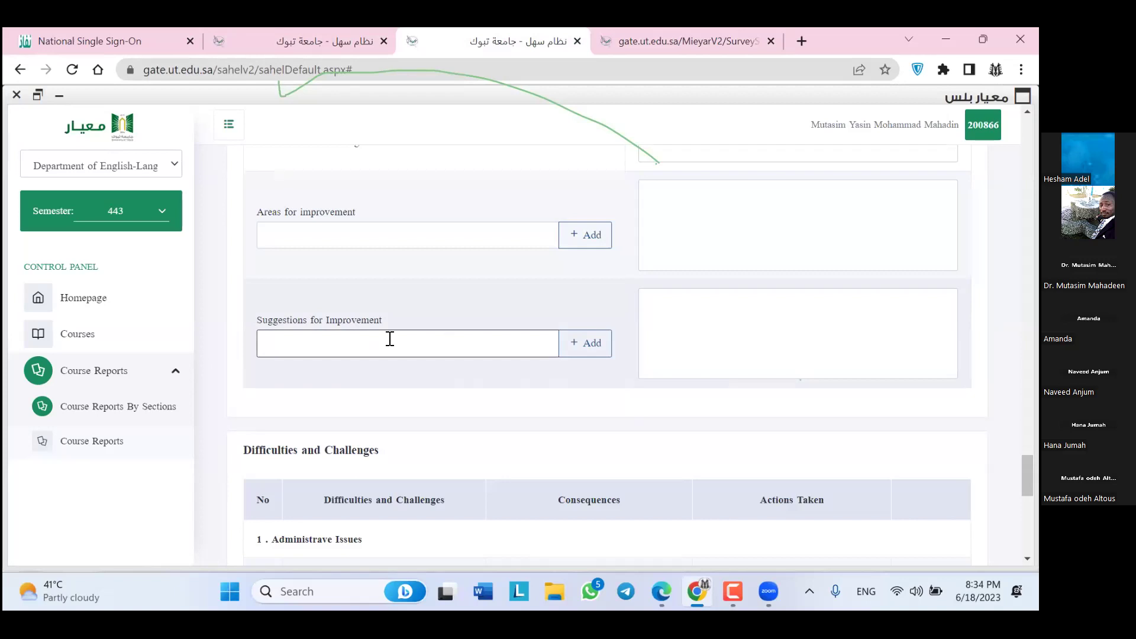
{"action": "left_click", "coordinate": [485, 382]}
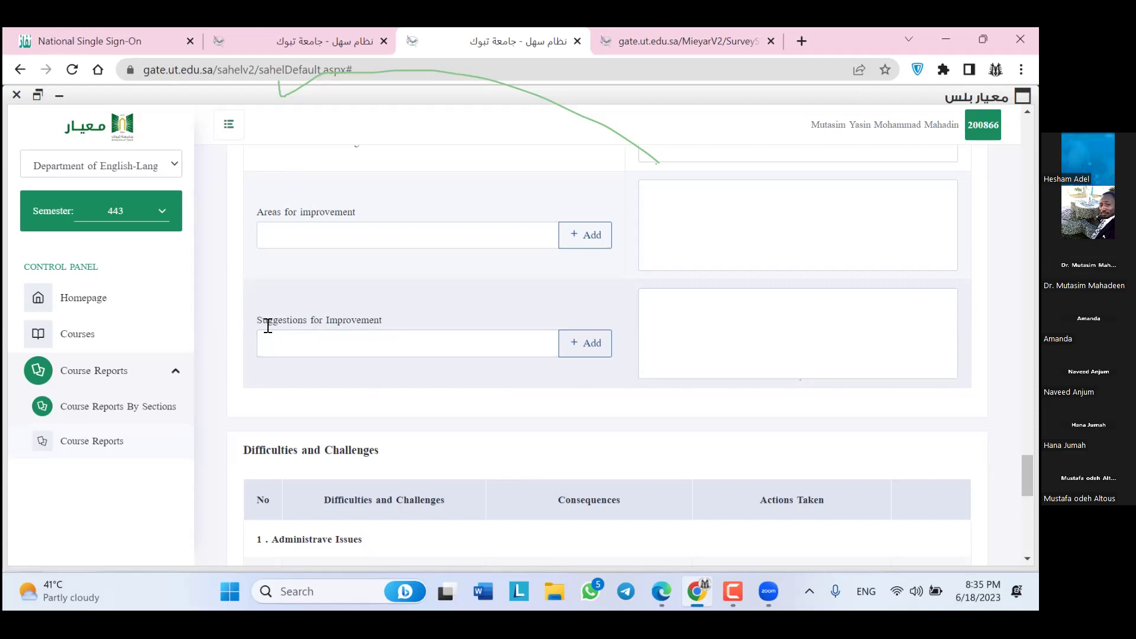
{"action": "left_click", "coordinate": [341, 337]}
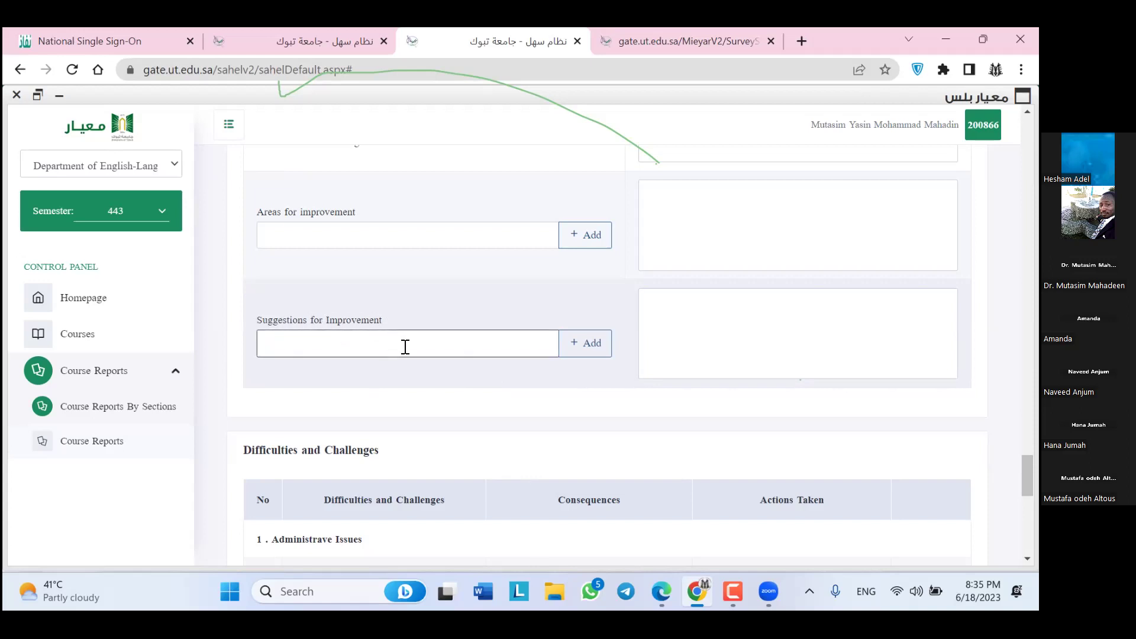
{"action": "scroll", "coordinate": [405, 347], "scroll_direction": "up", "scroll_amount": 2}
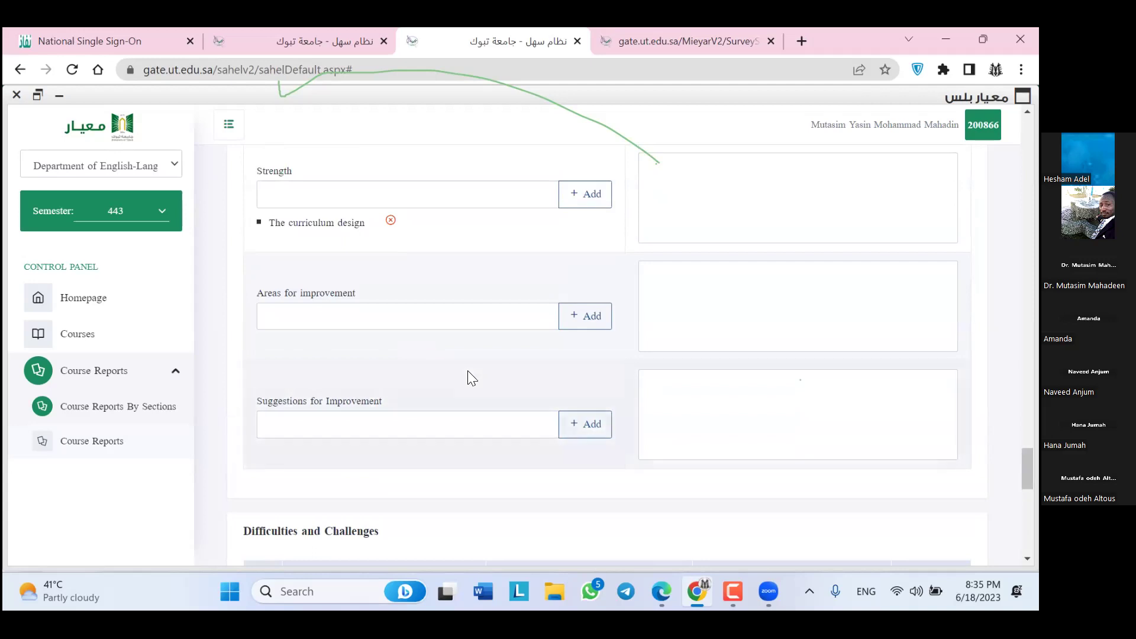
{"action": "scroll", "coordinate": [468, 370], "scroll_direction": "up", "scroll_amount": 3}
{"action": "scroll", "coordinate": [819, 334], "scroll_direction": "down", "scroll_amount": 3}
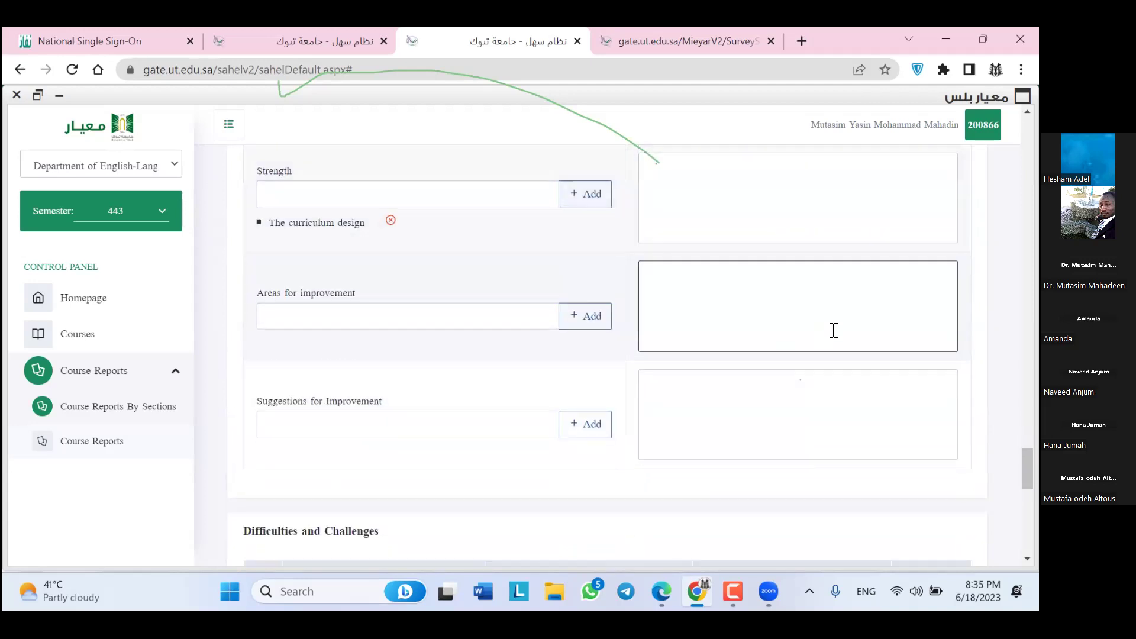
{"action": "scroll", "coordinate": [833, 330], "scroll_direction": "up", "scroll_amount": 5}
{"action": "scroll", "coordinate": [819, 307], "scroll_direction": "down", "scroll_amount": 4}
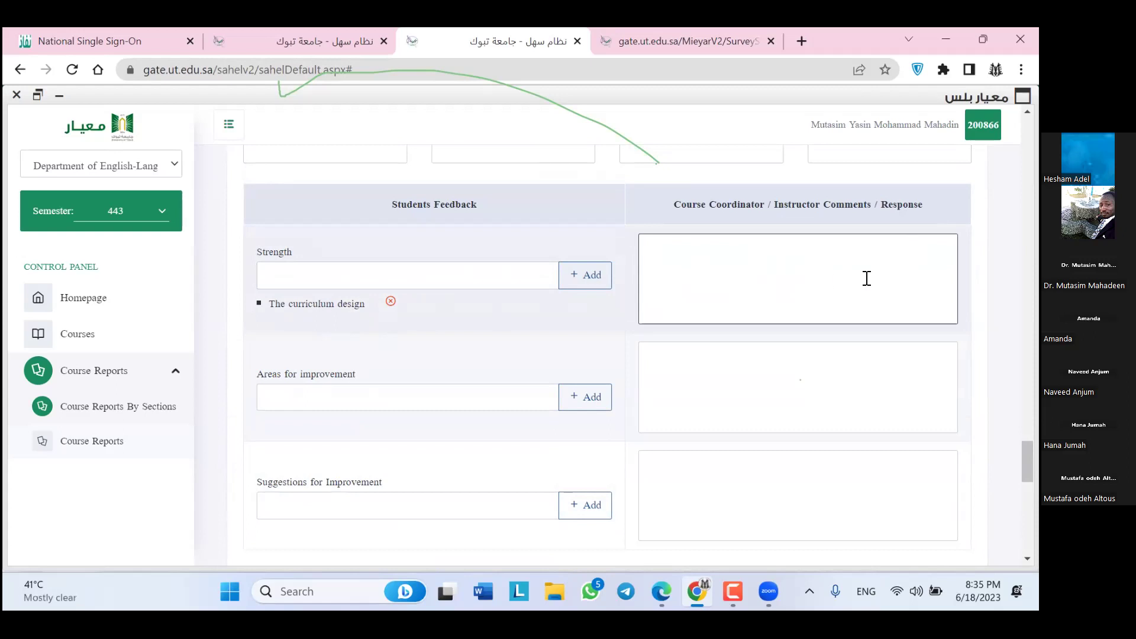
Step: Check the Strength and Areas for improvement entries, then bring the survey statistics tab forward
{"action": "left_click", "coordinate": [356, 270]}
{"action": "scroll", "coordinate": [309, 304], "scroll_direction": "down", "scroll_amount": 3}
{"action": "left_click", "coordinate": [300, 224]}
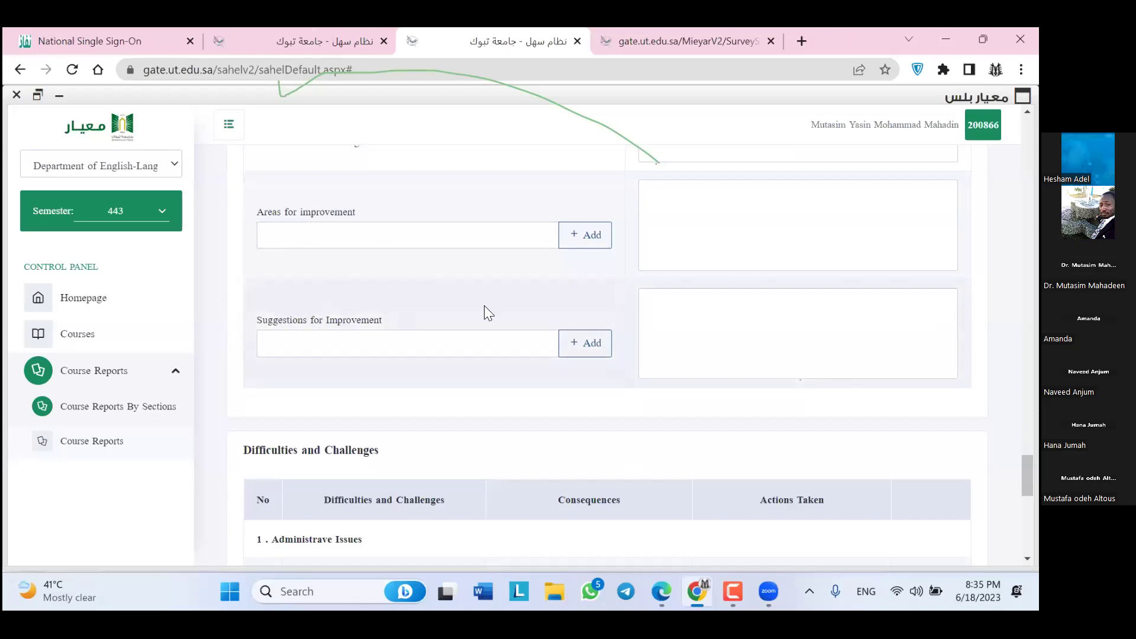
{"action": "scroll", "coordinate": [763, 261], "scroll_direction": "up", "scroll_amount": 6}
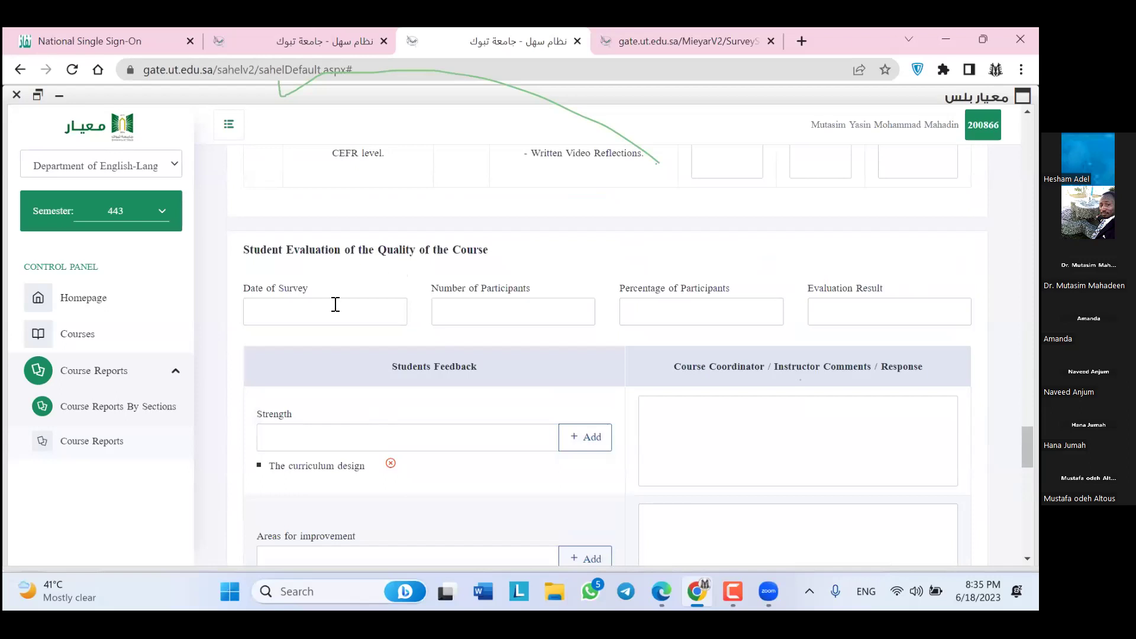
{"action": "left_click", "coordinate": [689, 28]}
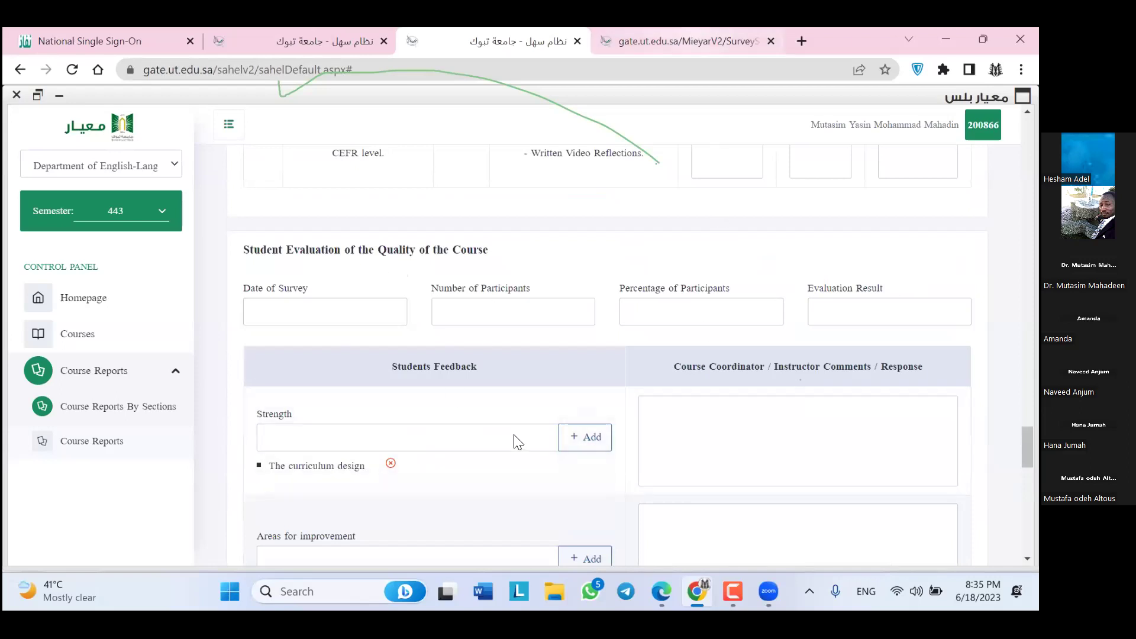
{"action": "scroll", "coordinate": [513, 434], "scroll_direction": "up", "scroll_amount": 10}
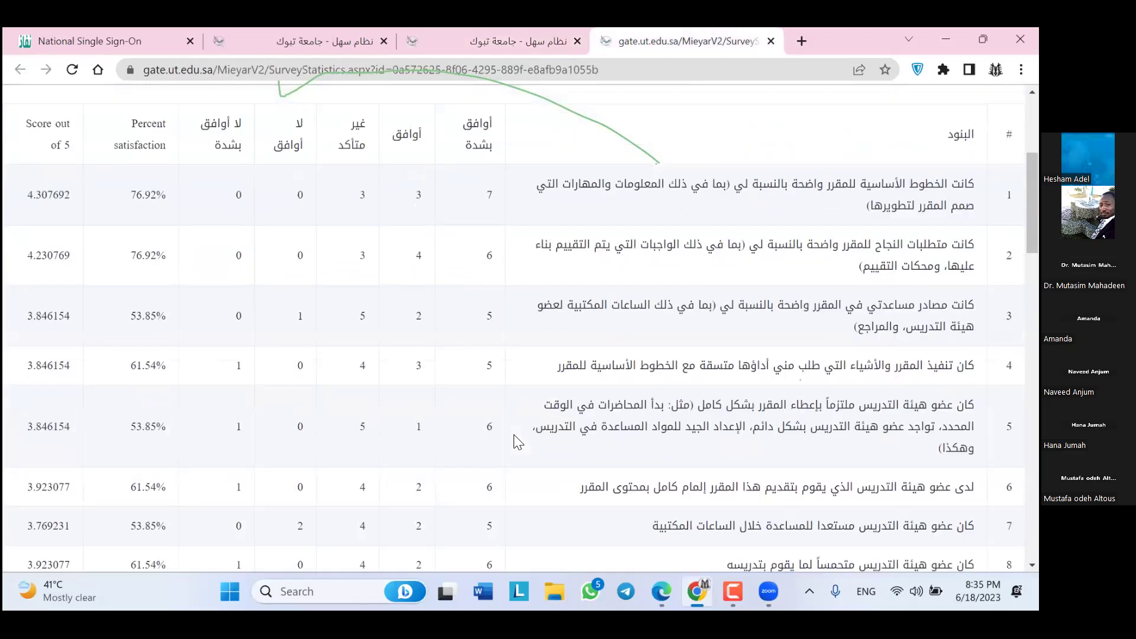
Step: Skim the survey scores, then return to the report's Student Evaluation section listing 'The curriculum design'
{"action": "scroll", "coordinate": [632, 433], "scroll_direction": "down", "scroll_amount": 20}
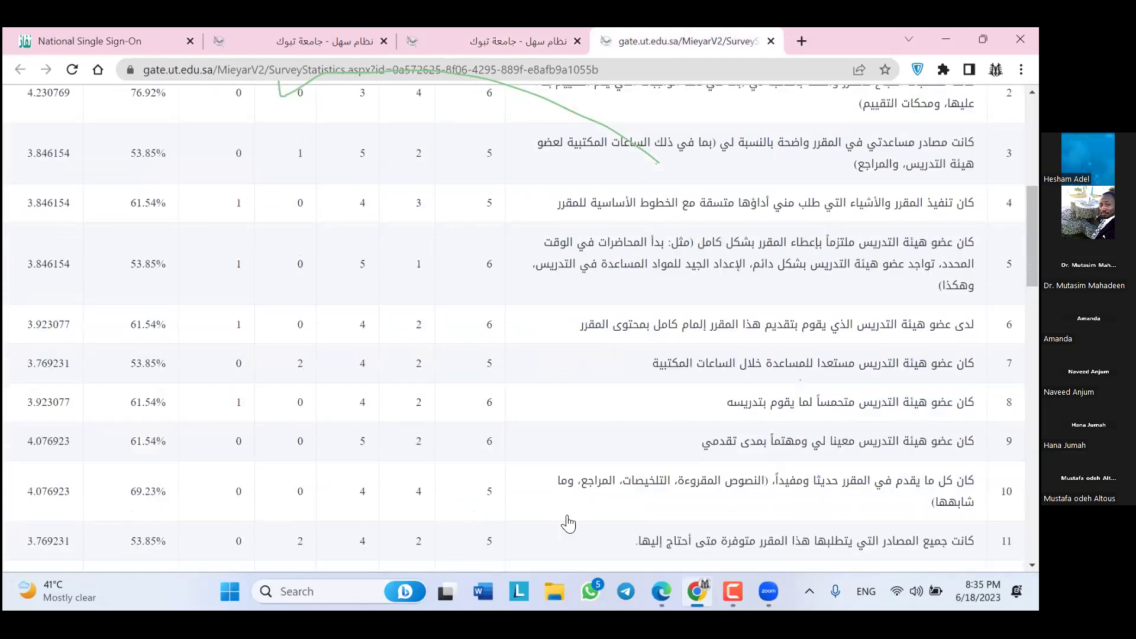
{"action": "scroll", "coordinate": [515, 419], "scroll_direction": "down", "scroll_amount": 5}
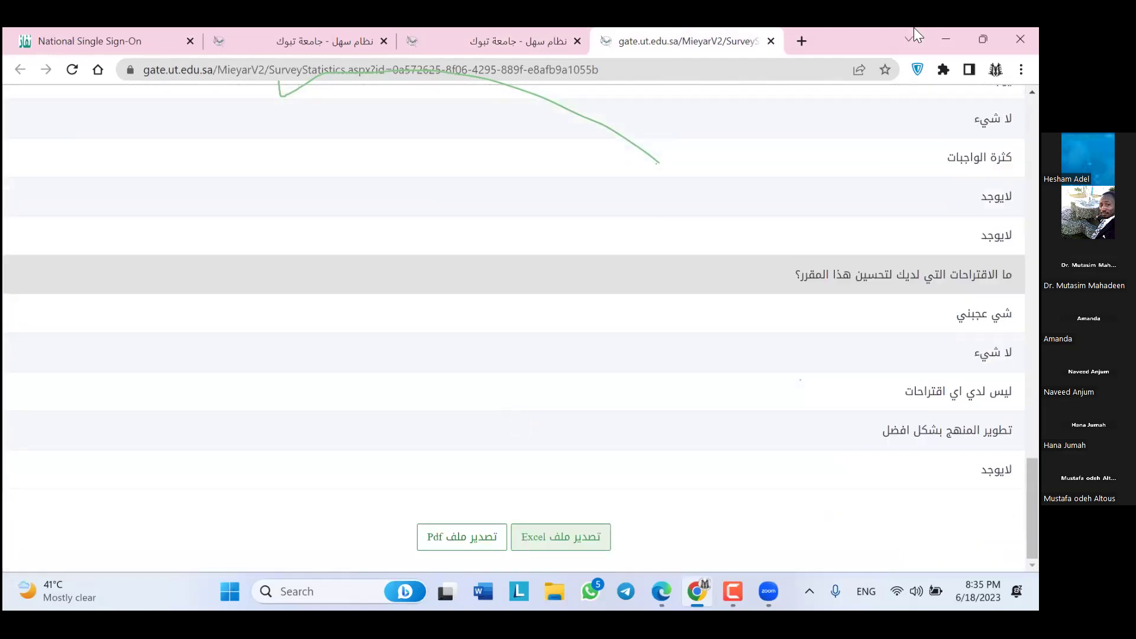
{"action": "scroll", "coordinate": [783, 27], "scroll_direction": "up", "scroll_amount": 15}
{"action": "scroll", "coordinate": [518, 27], "scroll_direction": "up", "scroll_amount": 8}
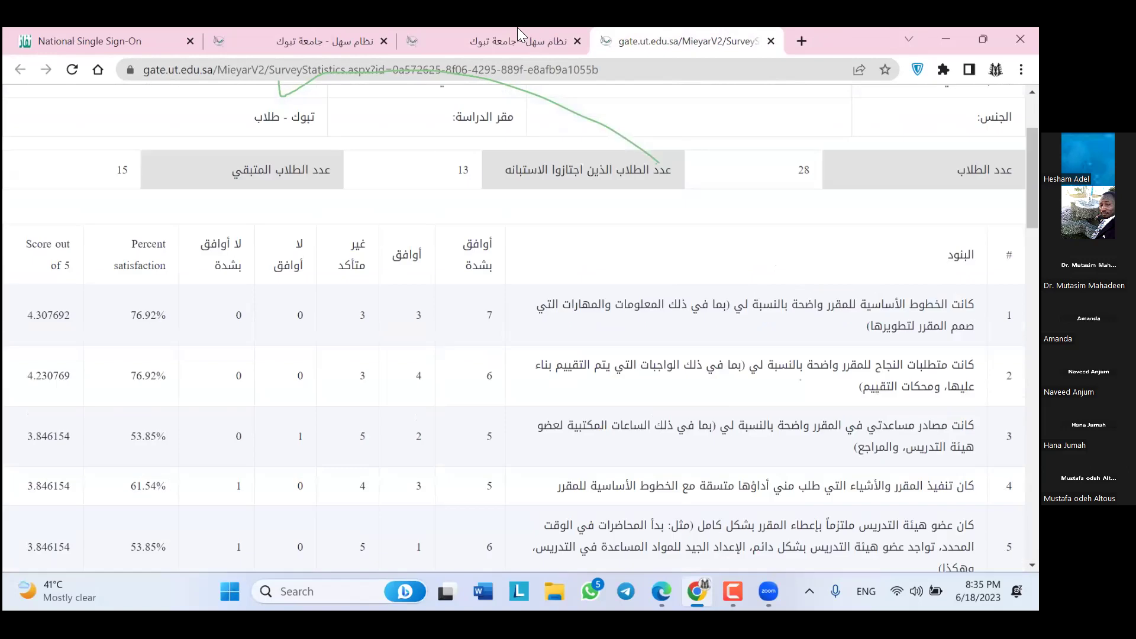
{"action": "left_click", "coordinate": [521, 41]}
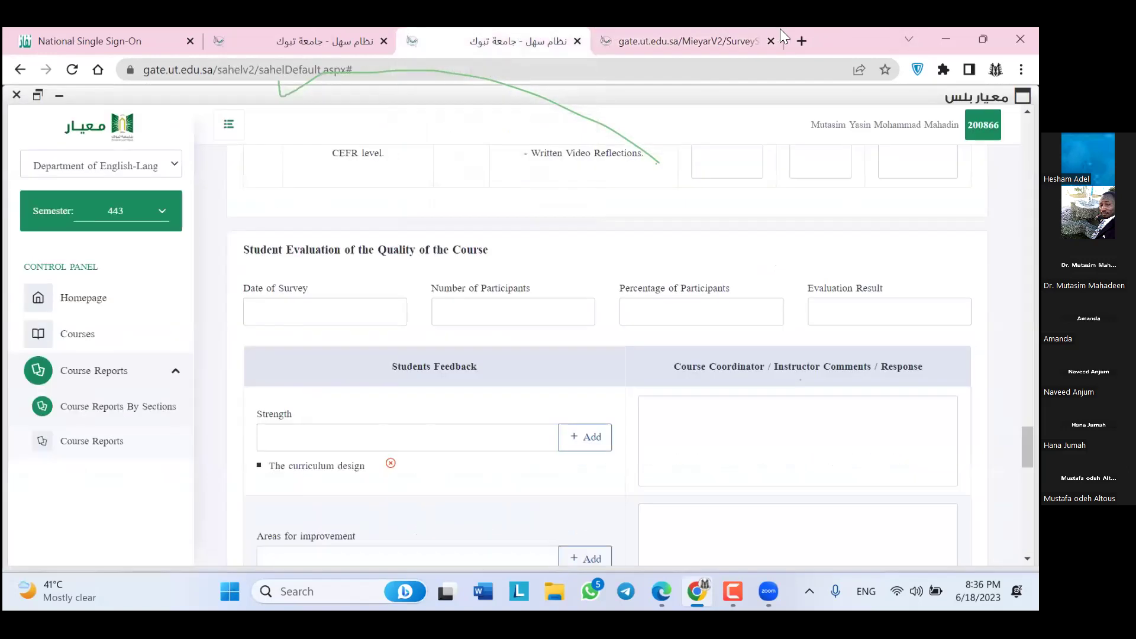
{"action": "left_click", "coordinate": [779, 29]}
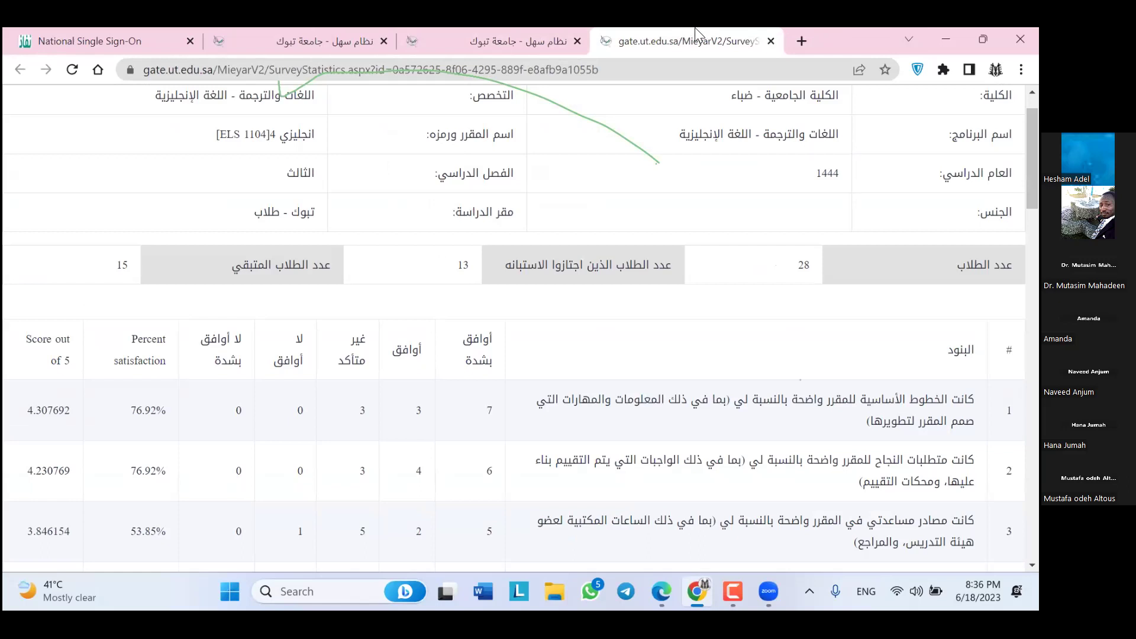
{"action": "left_click", "coordinate": [480, 28]}
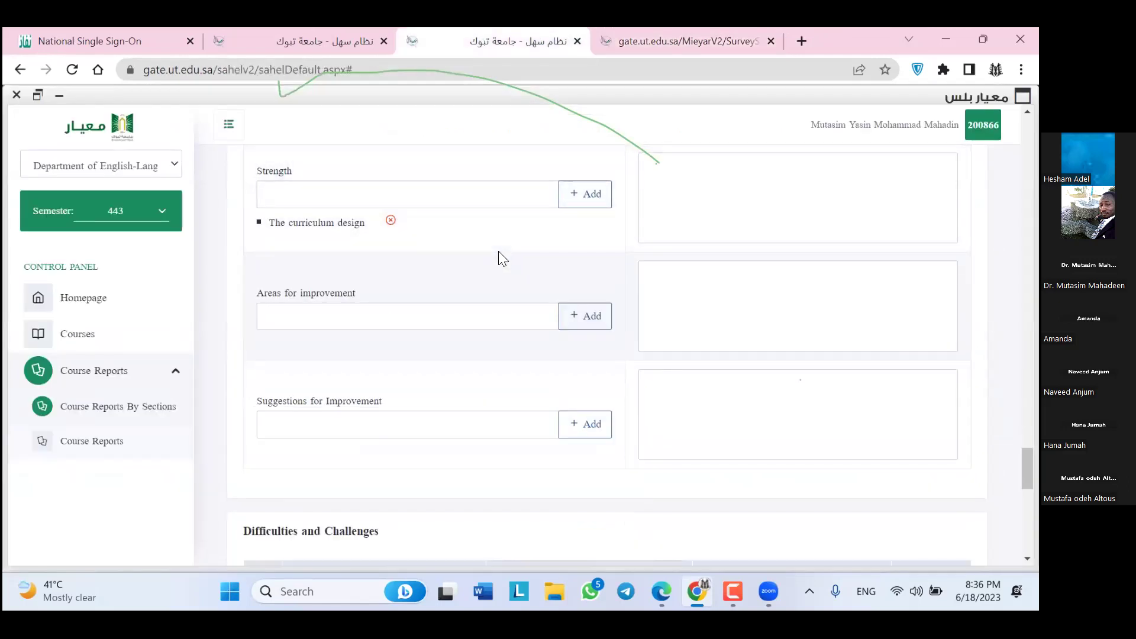
{"action": "scroll", "coordinate": [498, 251], "scroll_direction": "up", "scroll_amount": 3}
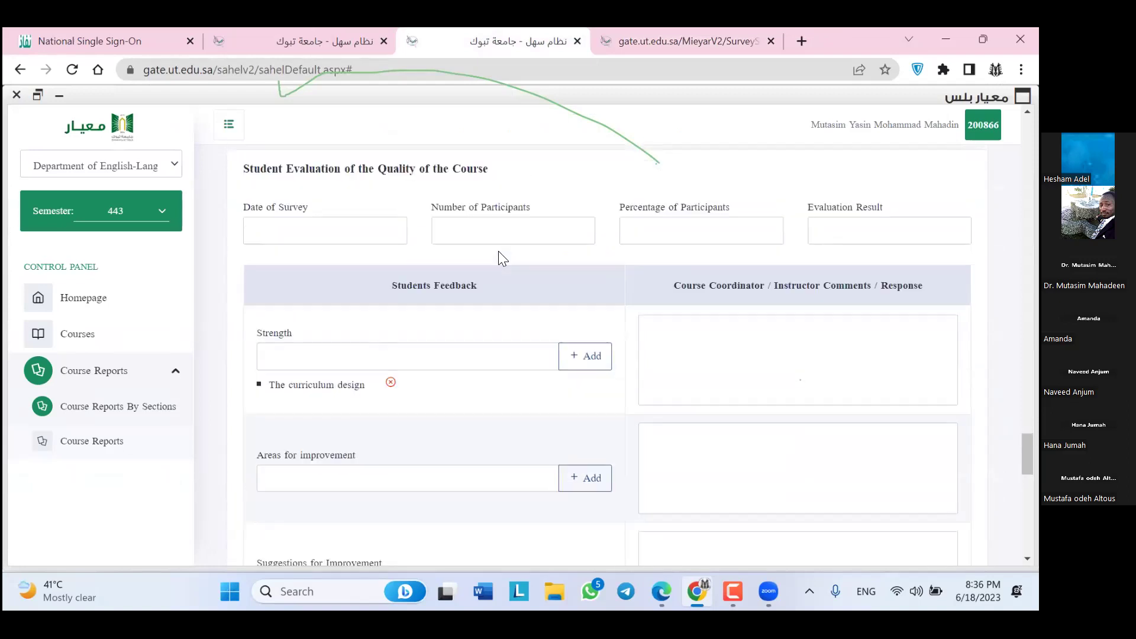
Step: Check the survey participation counts: 28 students, 13 answered, 15 remaining
{"action": "left_click", "coordinate": [694, 30]}
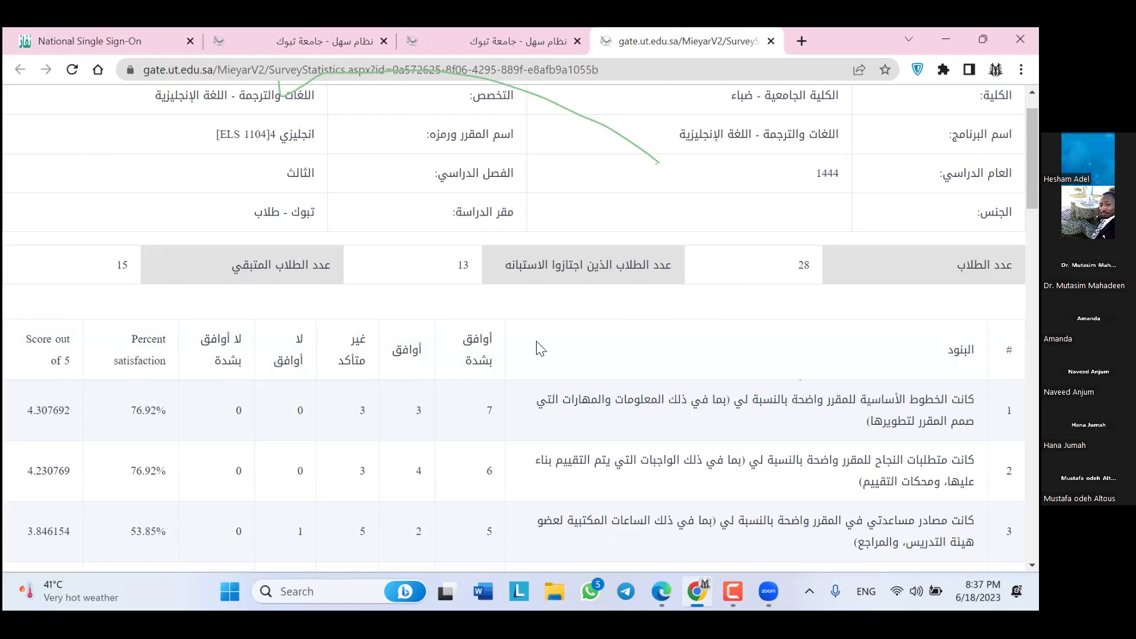
{"action": "left_click", "coordinate": [403, 36]}
{"action": "scroll", "coordinate": [553, 349], "scroll_direction": "down", "scroll_amount": 2}
{"action": "scroll", "coordinate": [414, 349], "scroll_direction": "up", "scroll_amount": 2}
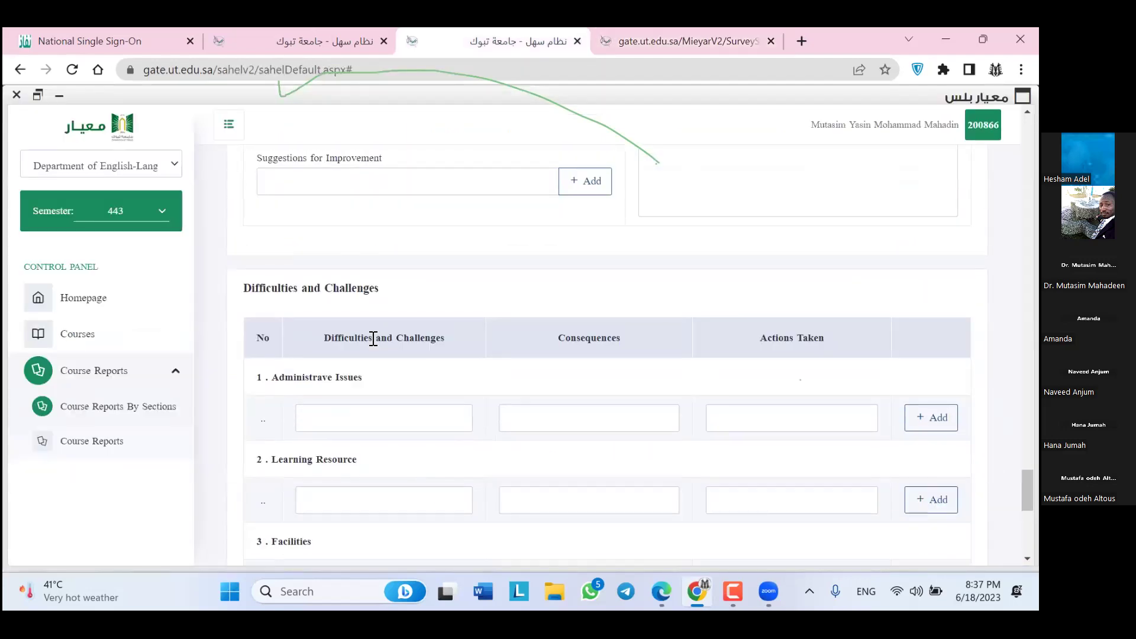
{"action": "scroll", "coordinate": [373, 339], "scroll_direction": "down", "scroll_amount": 1}
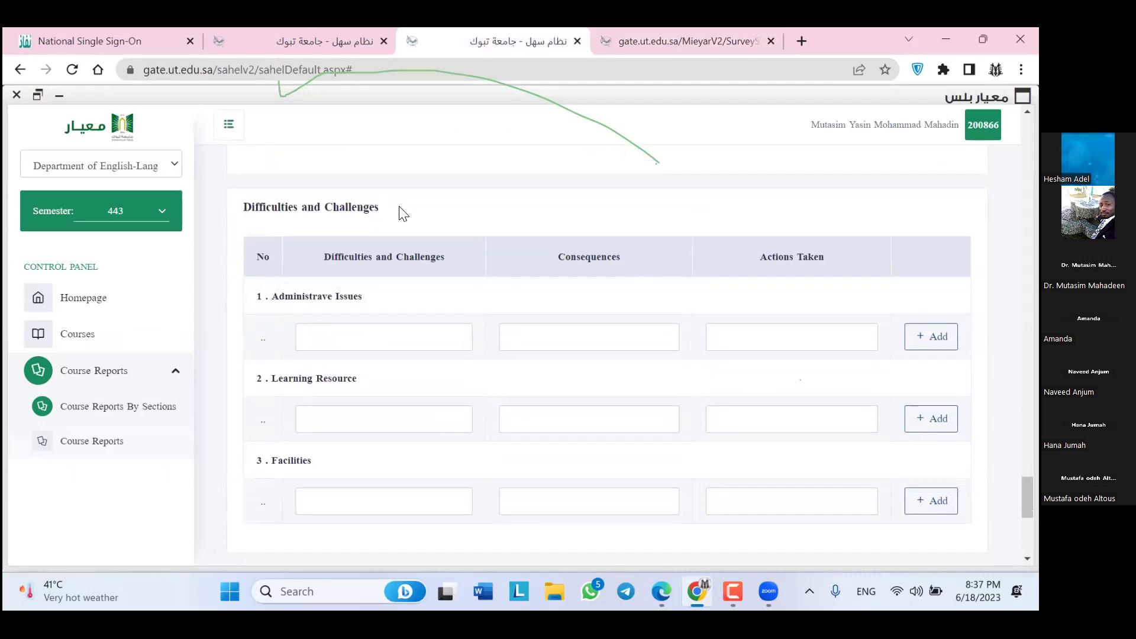
{"action": "scroll", "coordinate": [399, 216], "scroll_direction": "down", "scroll_amount": 2}
{"action": "scroll", "coordinate": [368, 259], "scroll_direction": "up", "scroll_amount": 4}
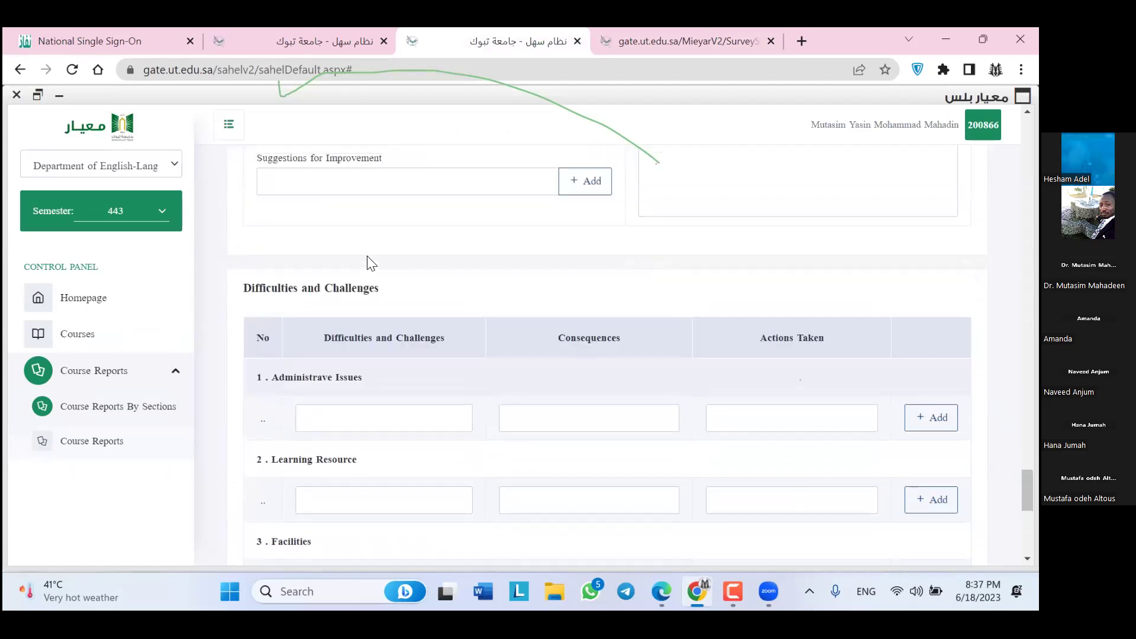
{"action": "scroll", "coordinate": [354, 252], "scroll_direction": "down", "scroll_amount": 2}
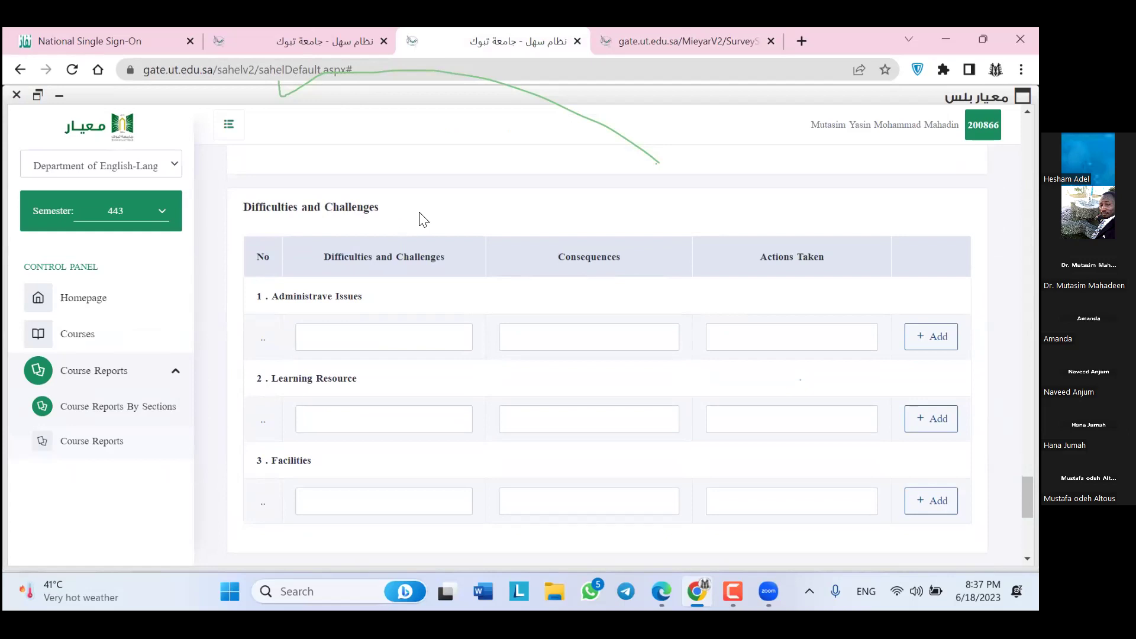
{"action": "scroll", "coordinate": [373, 246], "scroll_direction": "down", "scroll_amount": 1}
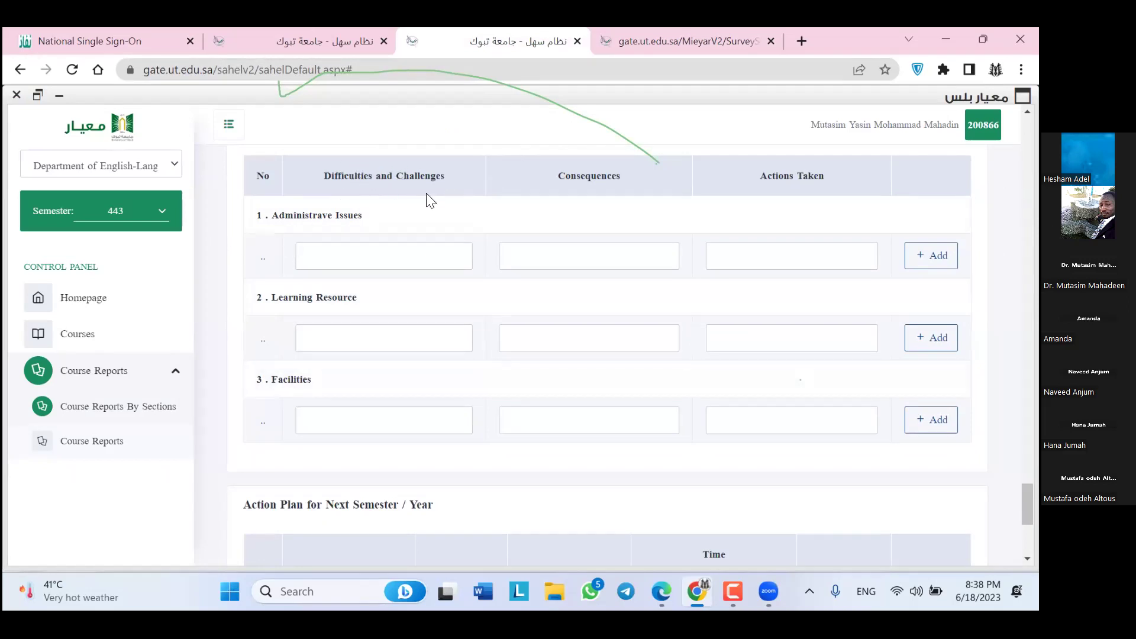
{"action": "left_click", "coordinate": [372, 335]}
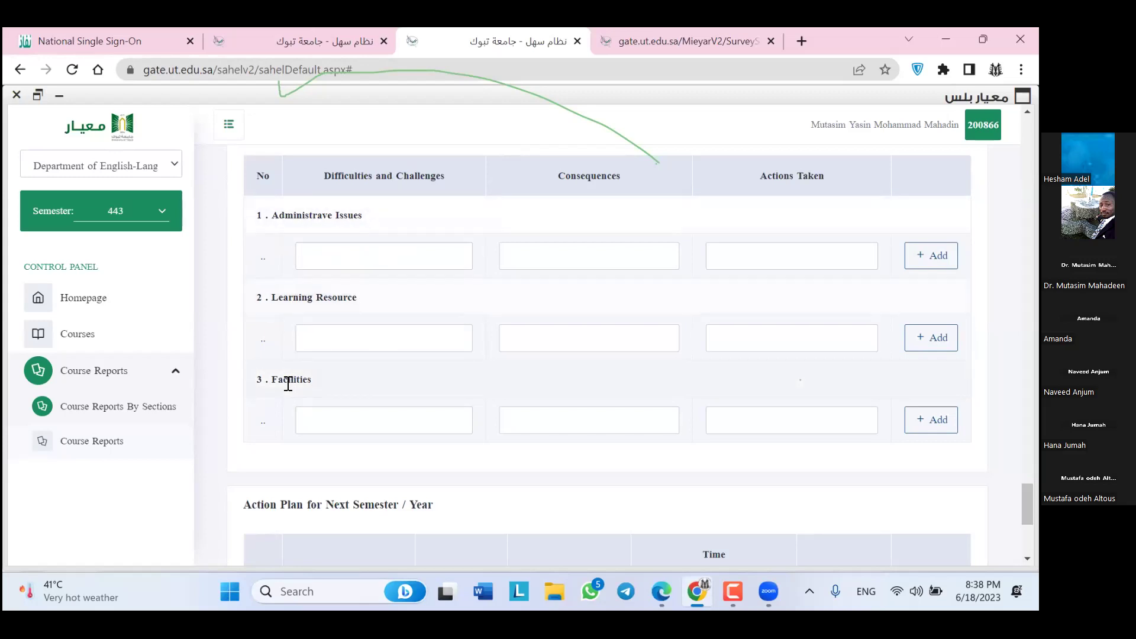
{"action": "left_click", "coordinate": [339, 418]}
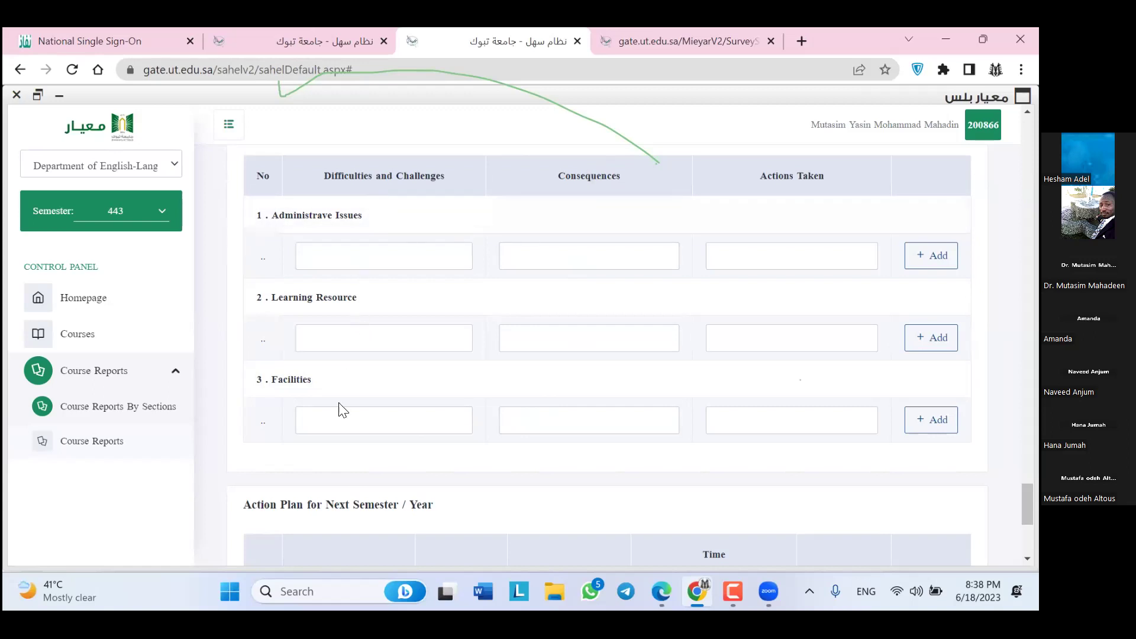
{"action": "left_click", "coordinate": [355, 414]}
{"action": "left_click", "coordinate": [571, 420]}
{"action": "left_click", "coordinate": [634, 235]}
{"action": "left_click", "coordinate": [401, 247]}
{"action": "left_click", "coordinate": [379, 175]}
{"action": "left_click", "coordinate": [609, 255]}
{"action": "left_click", "coordinate": [592, 279]}
{"action": "left_click", "coordinate": [789, 416]}
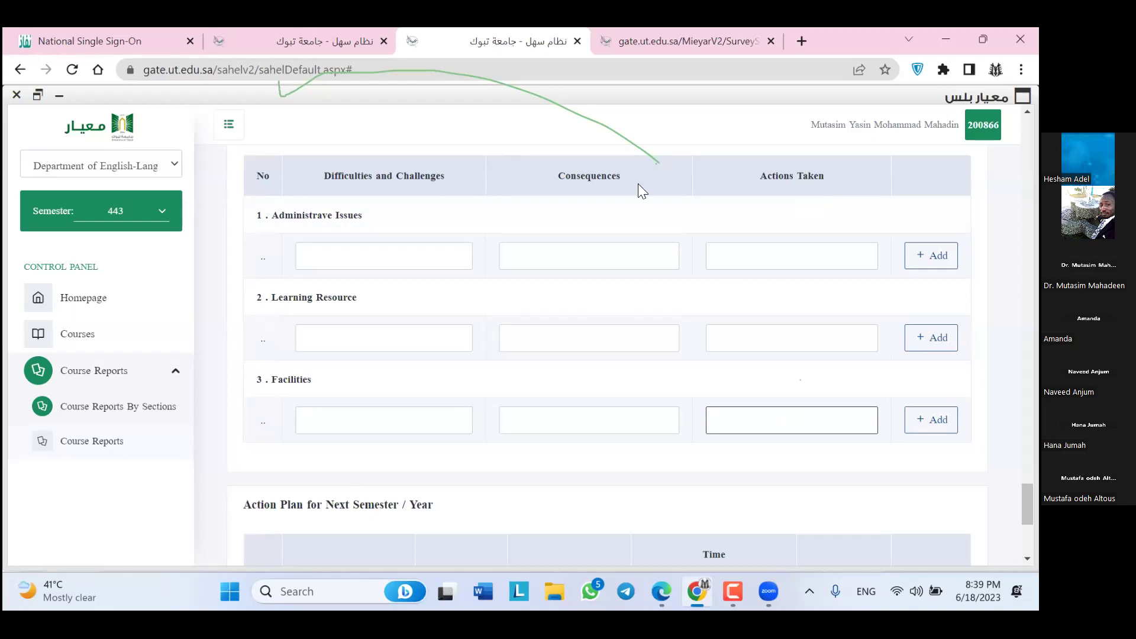
{"action": "left_click", "coordinate": [748, 339]}
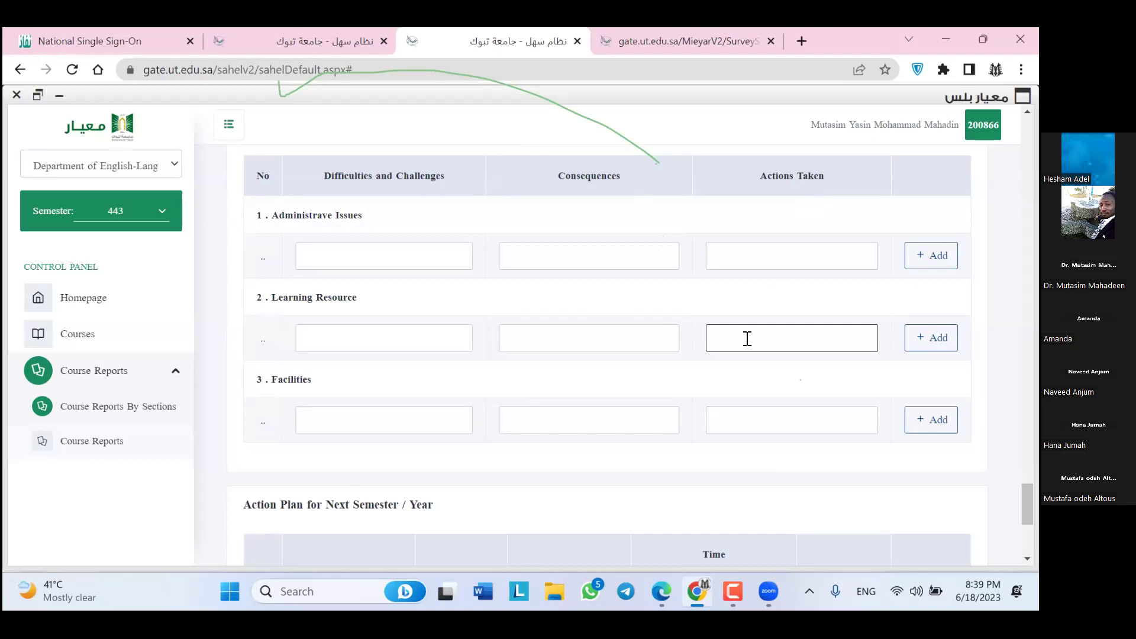
{"action": "left_click", "coordinate": [309, 390]}
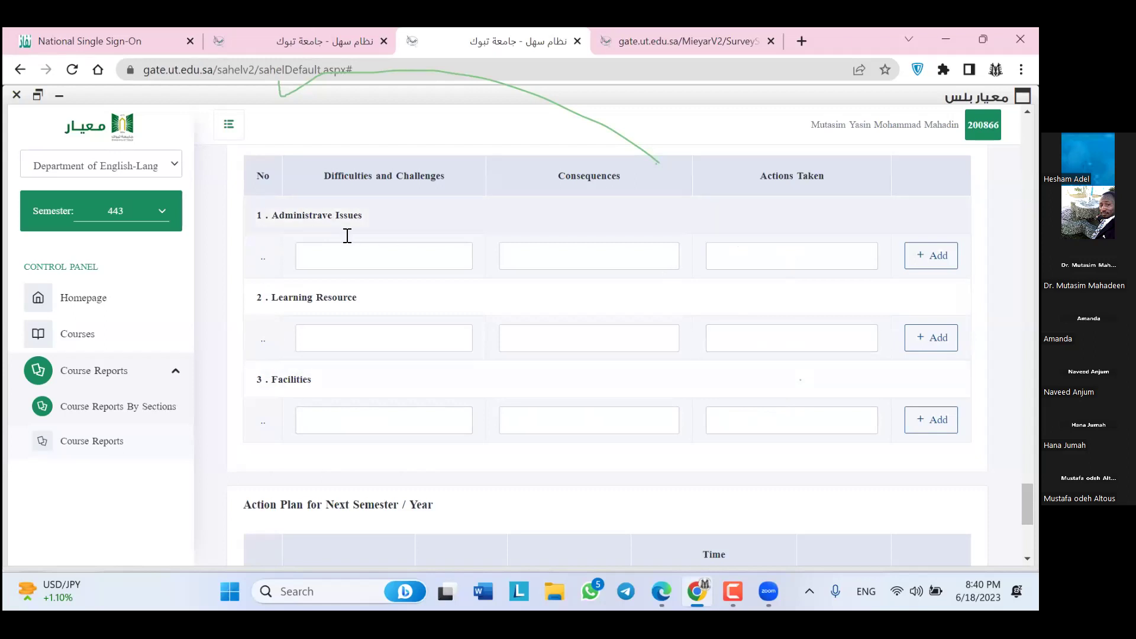
{"action": "scroll", "coordinate": [601, 222], "scroll_direction": "up", "scroll_amount": 1}
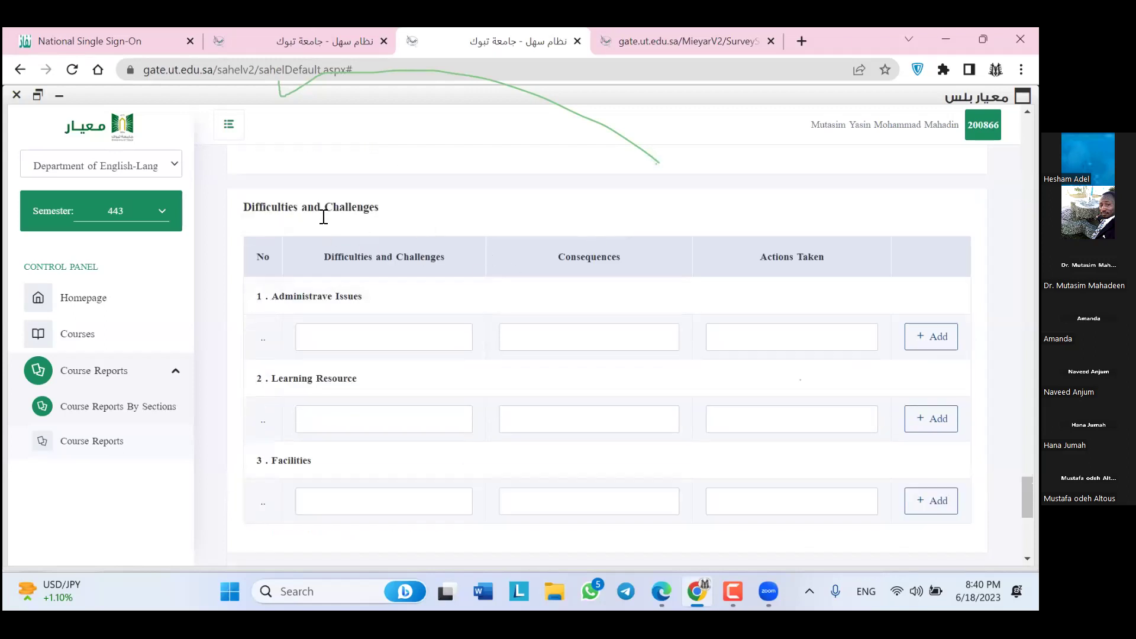
Step: Look at the Administrative Issues and Learning Resource difficulty entries, then scroll to the empty Action Plan table
{"action": "scroll", "coordinate": [414, 251], "scroll_direction": "down", "scroll_amount": 1}
{"action": "left_click", "coordinate": [429, 254]}
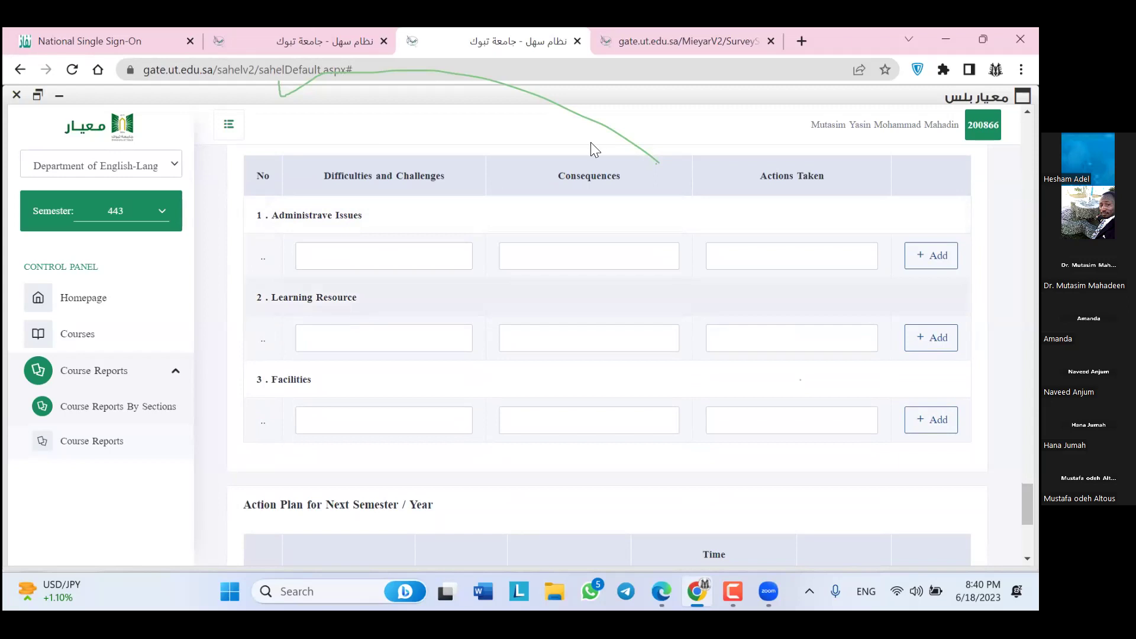
{"action": "left_click", "coordinate": [334, 330]}
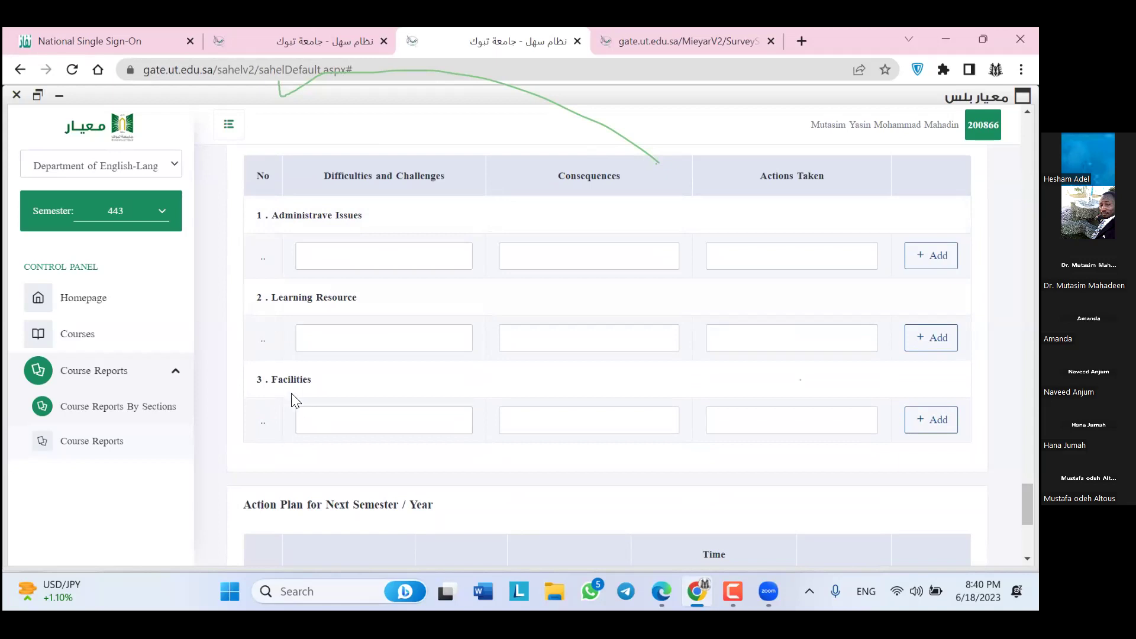
{"action": "scroll", "coordinate": [370, 406], "scroll_direction": "down", "scroll_amount": 3}
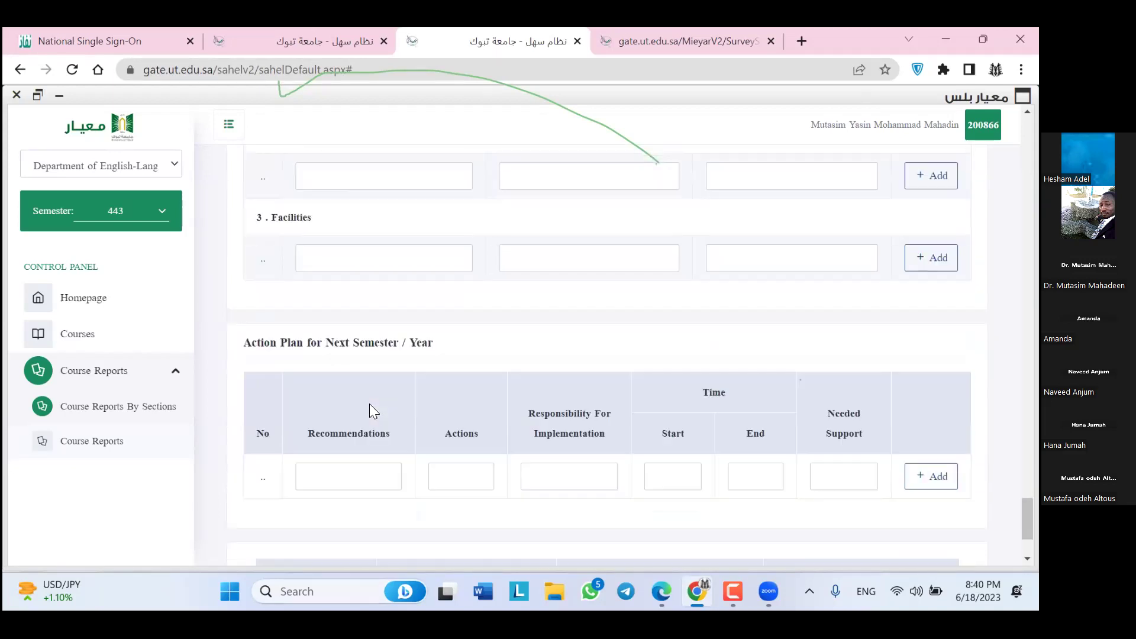
Step: Scroll back up to the learning outcomes table's Values rows 3.1 (ILO7) and 3.2 (ILO9)
{"action": "scroll", "coordinate": [369, 405], "scroll_direction": "down", "scroll_amount": 2}
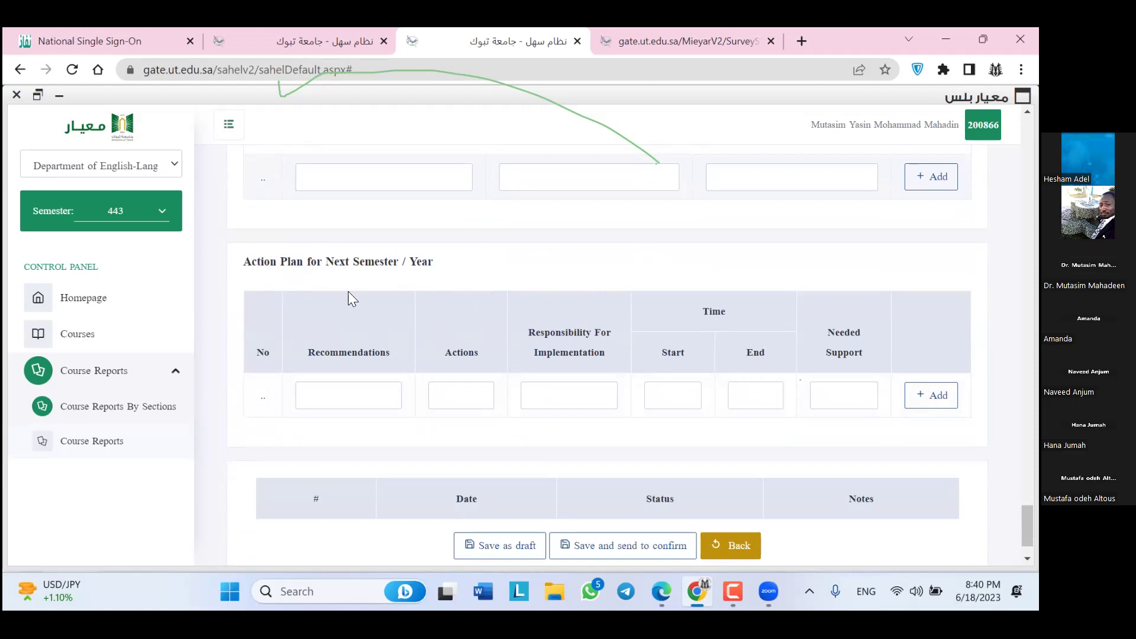
{"action": "scroll", "coordinate": [461, 310], "scroll_direction": "up", "scroll_amount": 10}
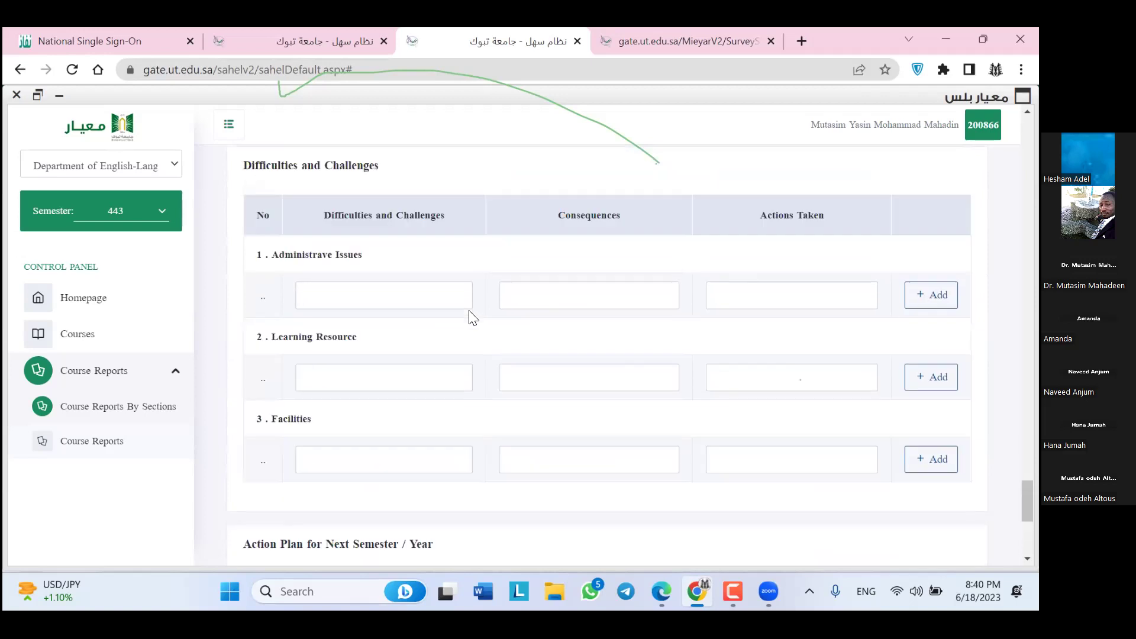
{"action": "scroll", "coordinate": [539, 306], "scroll_direction": "up", "scroll_amount": 10}
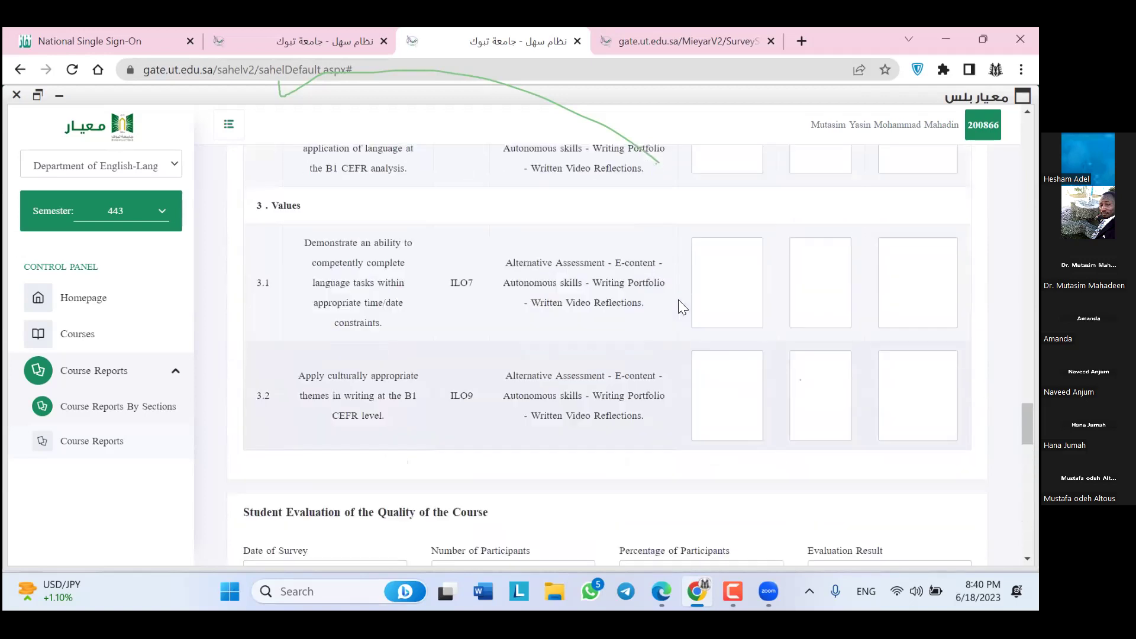
Step: Review the learning outcome and assessment rows, then return to the Action Plan table and Save buttons
{"action": "scroll", "coordinate": [678, 300], "scroll_direction": "up", "scroll_amount": 10}
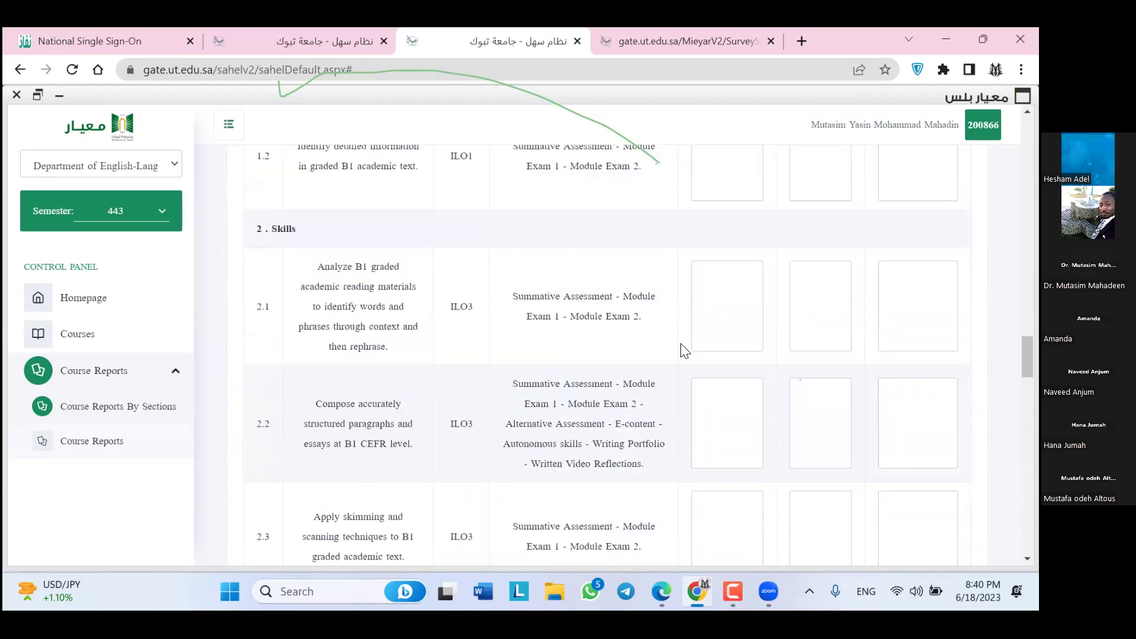
{"action": "scroll", "coordinate": [810, 287], "scroll_direction": "up", "scroll_amount": 4}
{"action": "scroll", "coordinate": [810, 287], "scroll_direction": "down", "scroll_amount": 10}
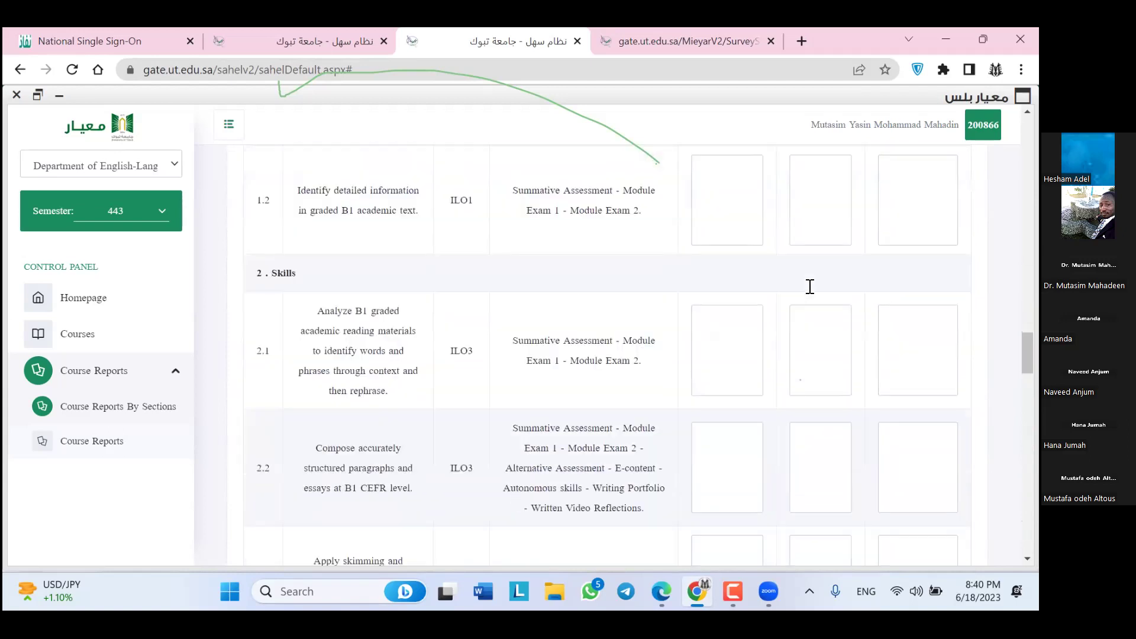
{"action": "scroll", "coordinate": [831, 258], "scroll_direction": "down", "scroll_amount": 15}
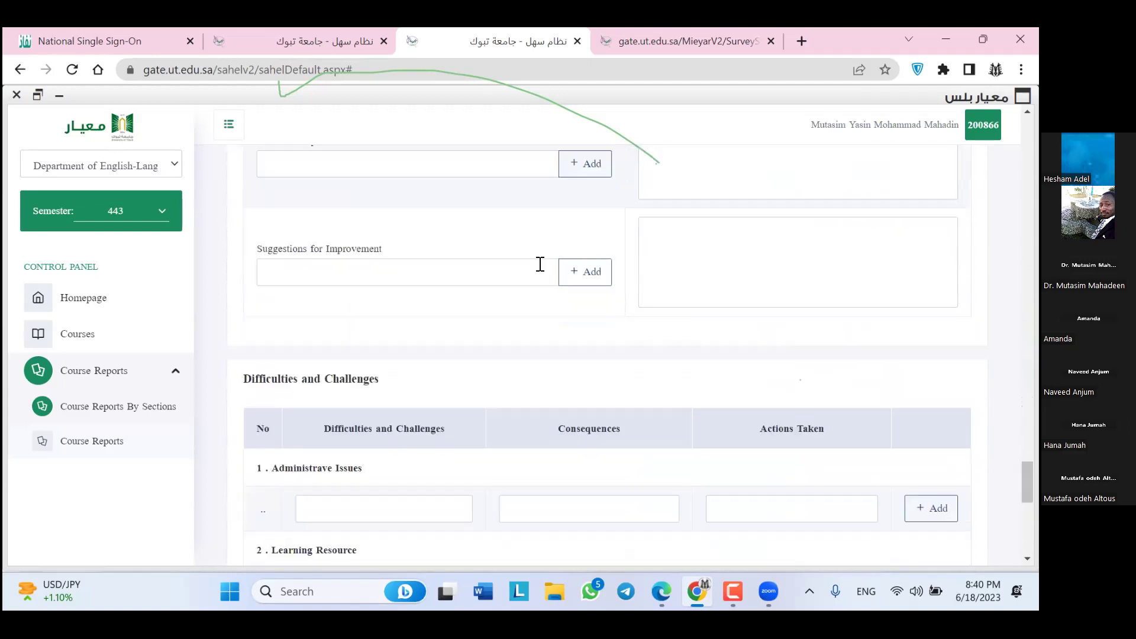
{"action": "scroll", "coordinate": [533, 270], "scroll_direction": "down", "scroll_amount": 3}
{"action": "scroll", "coordinate": [483, 376], "scroll_direction": "up", "scroll_amount": 3}
{"action": "scroll", "coordinate": [584, 376], "scroll_direction": "down", "scroll_amount": 3}
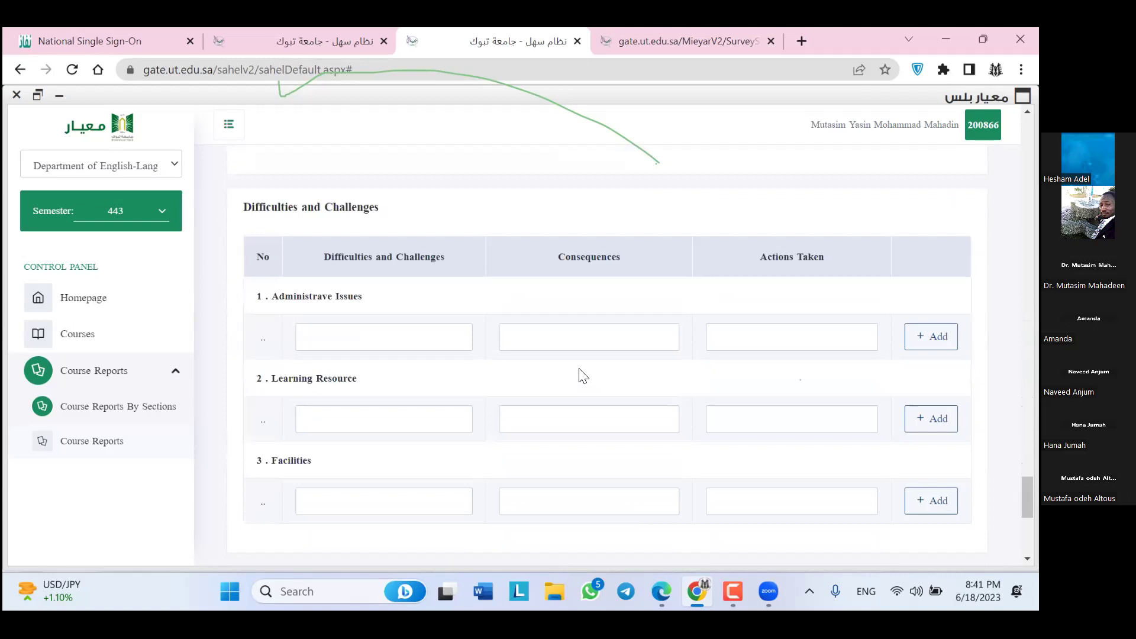
{"action": "scroll", "coordinate": [633, 333], "scroll_direction": "up", "scroll_amount": 15}
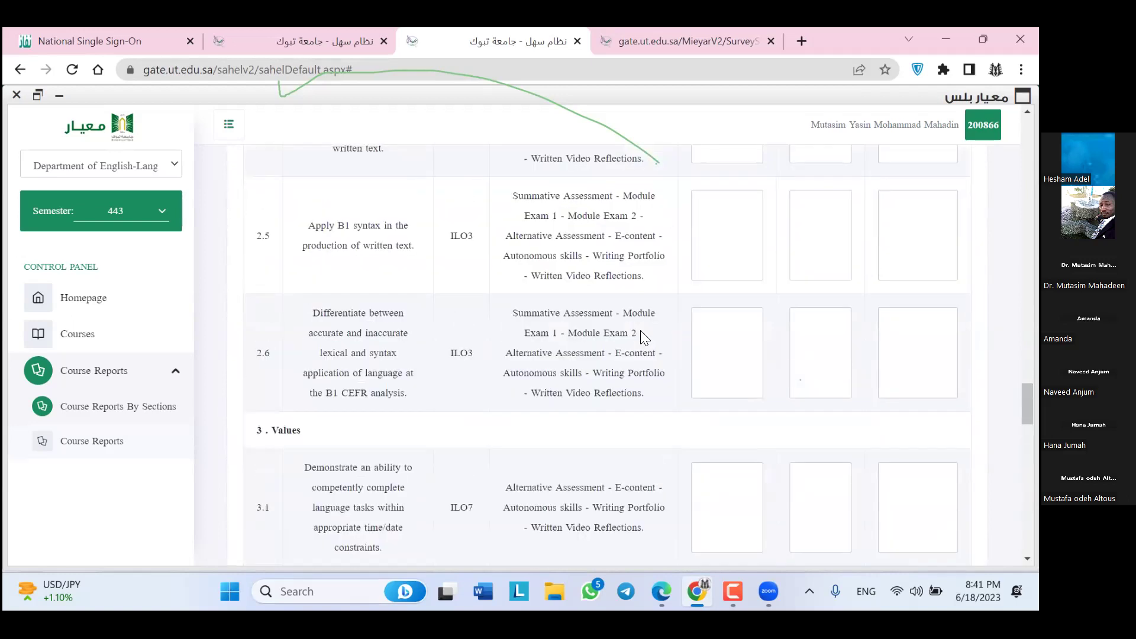
{"action": "scroll", "coordinate": [644, 337], "scroll_direction": "up", "scroll_amount": 4}
{"action": "scroll", "coordinate": [645, 338], "scroll_direction": "up", "scroll_amount": 15}
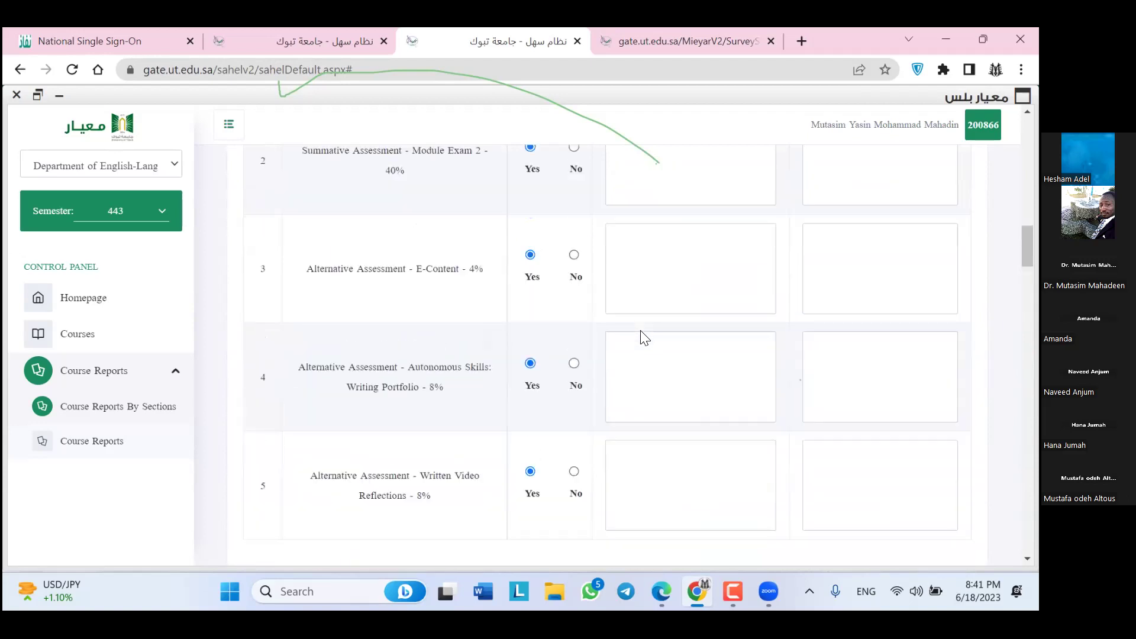
{"action": "scroll", "coordinate": [645, 338], "scroll_direction": "up", "scroll_amount": 3}
{"action": "scroll", "coordinate": [633, 340], "scroll_direction": "down", "scroll_amount": 15}
{"action": "scroll", "coordinate": [362, 338], "scroll_direction": "down", "scroll_amount": 15}
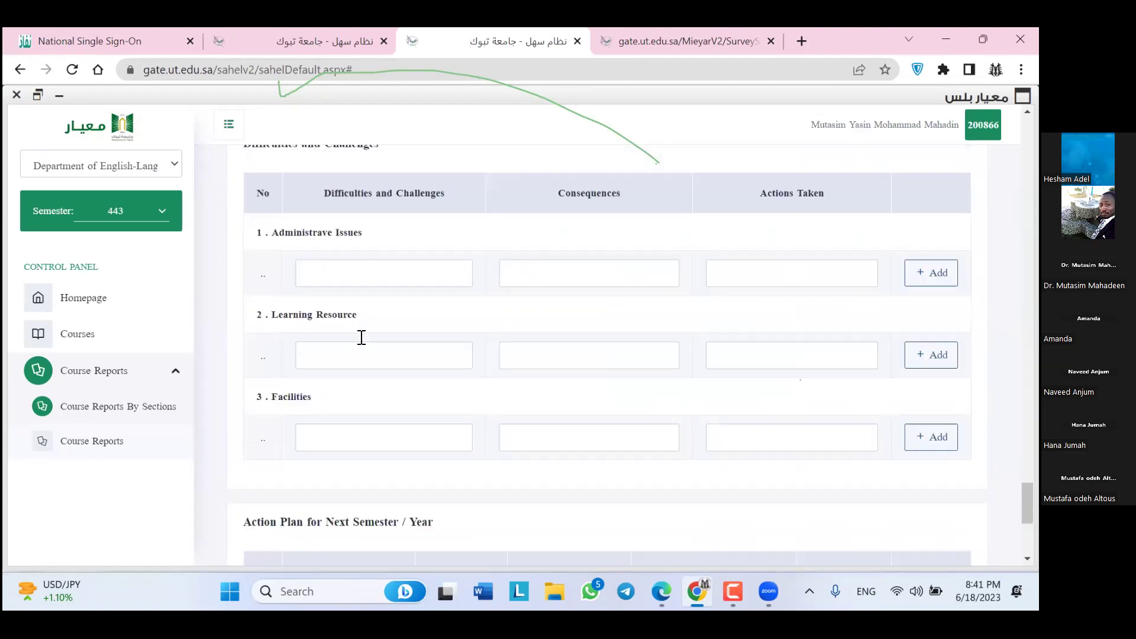
{"action": "scroll", "coordinate": [361, 338], "scroll_direction": "down", "scroll_amount": 5}
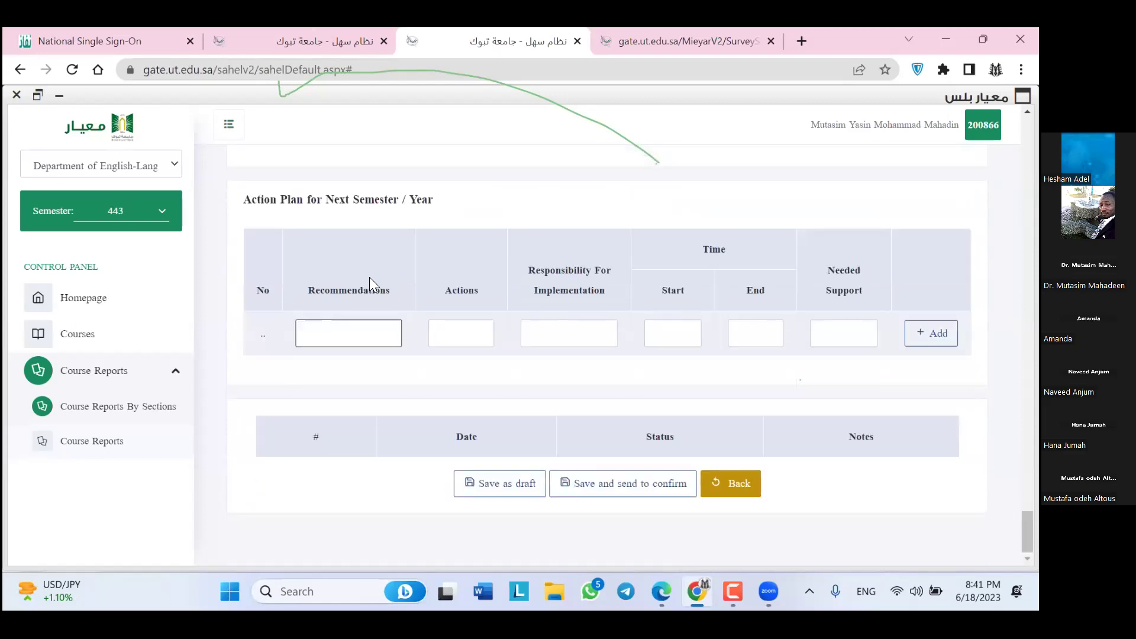
{"action": "scroll", "coordinate": [361, 285], "scroll_direction": "up", "scroll_amount": 4}
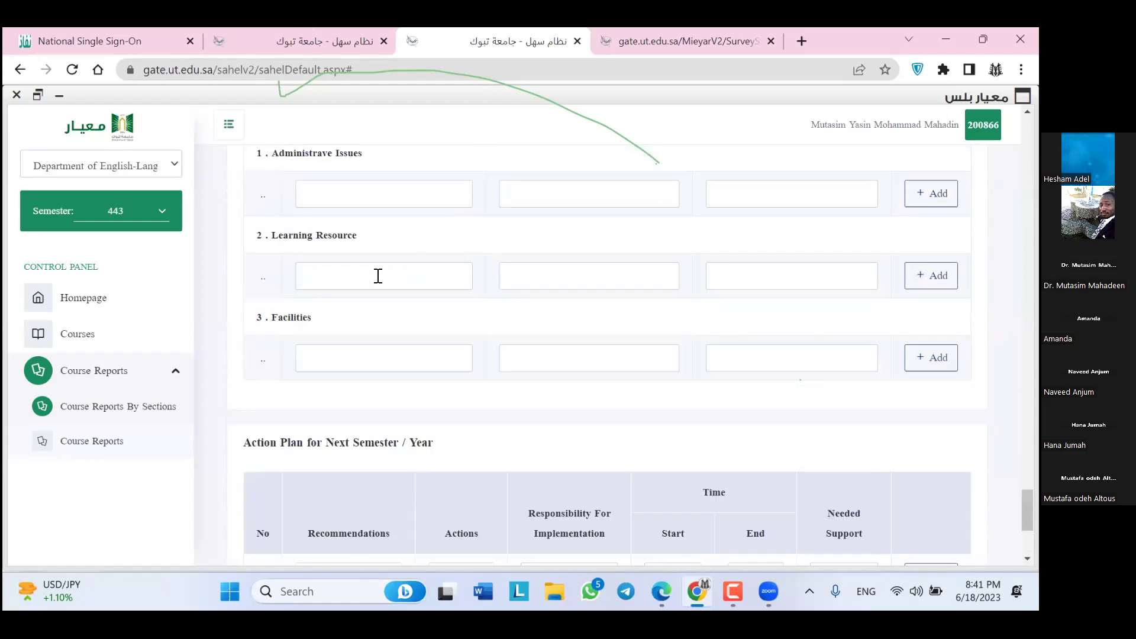
{"action": "scroll", "coordinate": [413, 273], "scroll_direction": "up", "scroll_amount": 5}
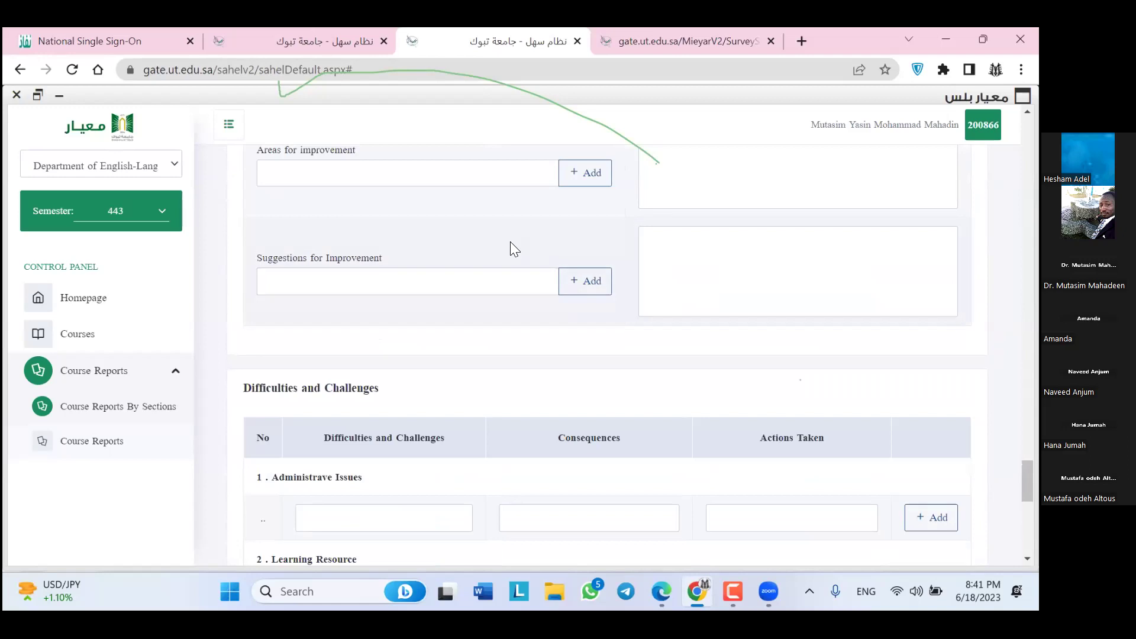
{"action": "scroll", "coordinate": [513, 246], "scroll_direction": "up", "scroll_amount": 7}
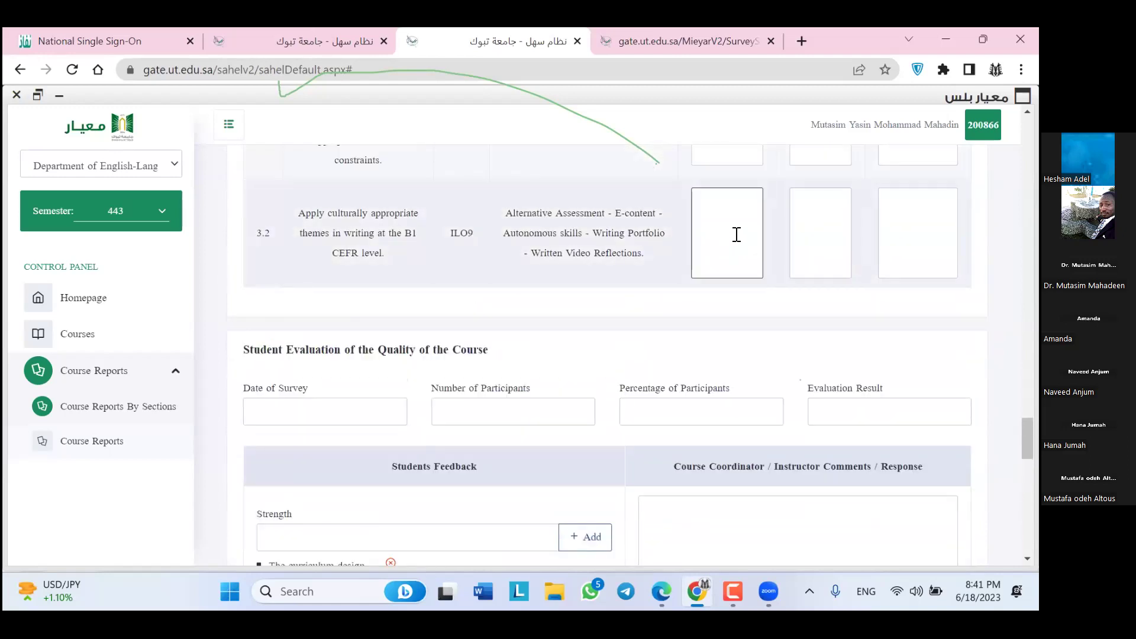
{"action": "scroll", "coordinate": [732, 240], "scroll_direction": "down", "scroll_amount": 5}
{"action": "scroll", "coordinate": [592, 331], "scroll_direction": "down", "scroll_amount": 6}
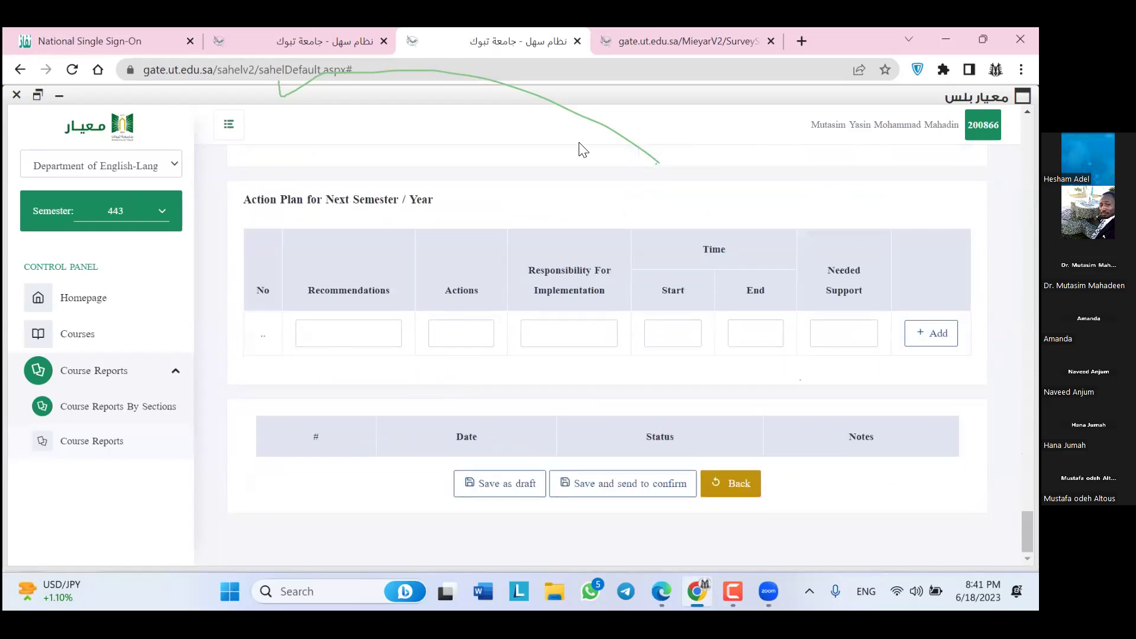
Step: Select the Action Plan's Recommendations, Actions and Responsibility For Implementation entries, leaving each blank
{"action": "left_click", "coordinate": [315, 335]}
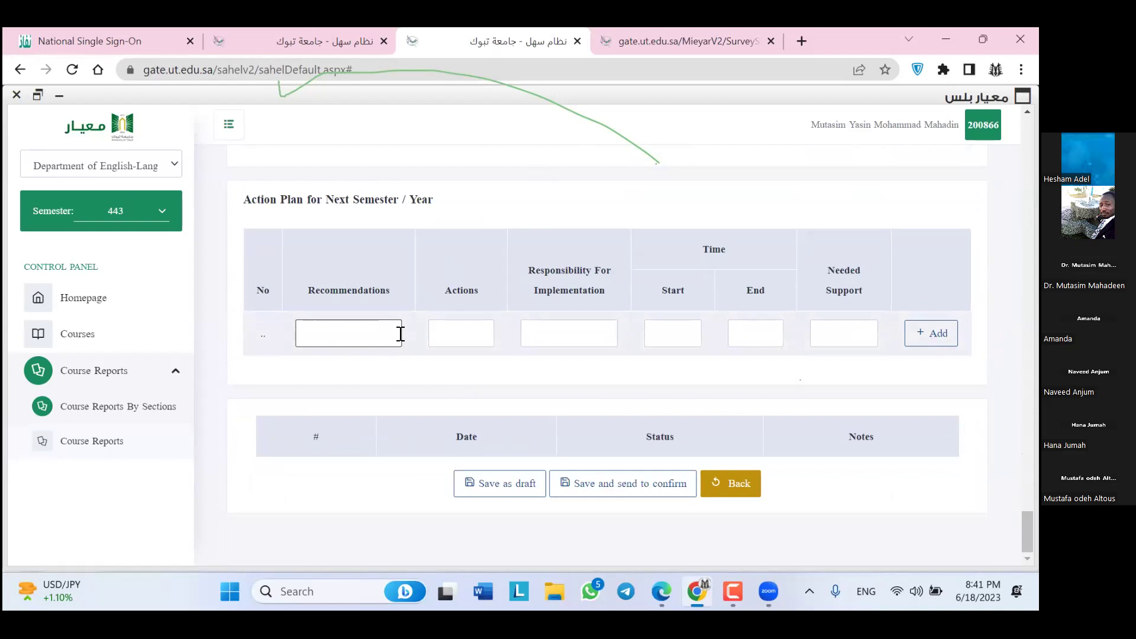
{"action": "left_click", "coordinate": [483, 336]}
{"action": "left_click", "coordinate": [332, 328]}
{"action": "left_click", "coordinate": [456, 311]}
{"action": "left_click", "coordinate": [453, 333]}
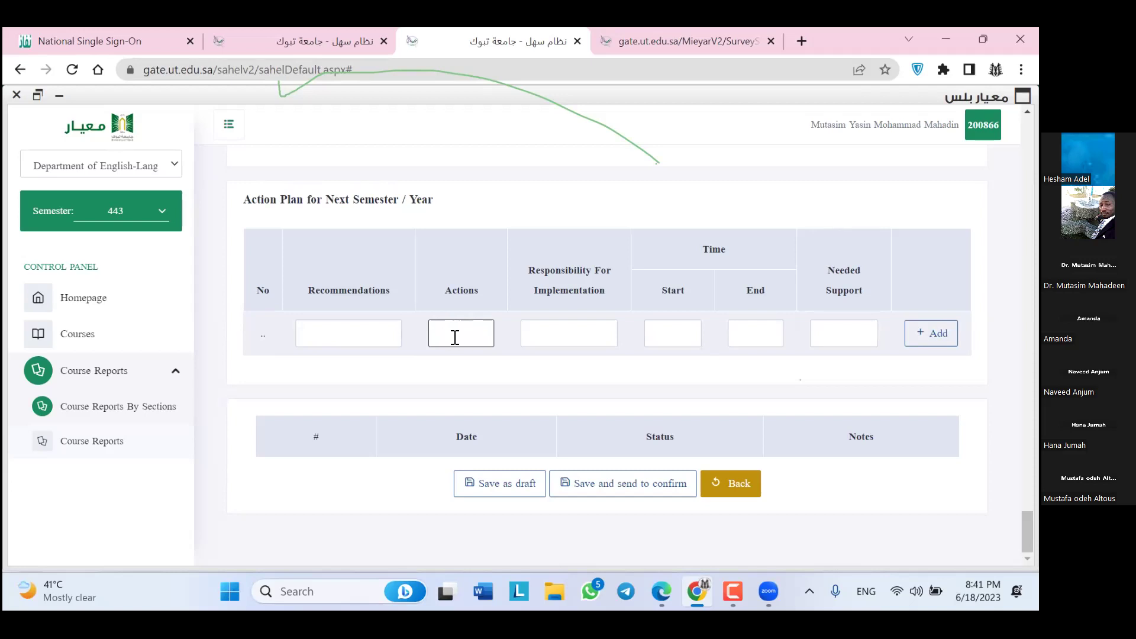
{"action": "left_click", "coordinate": [595, 285]}
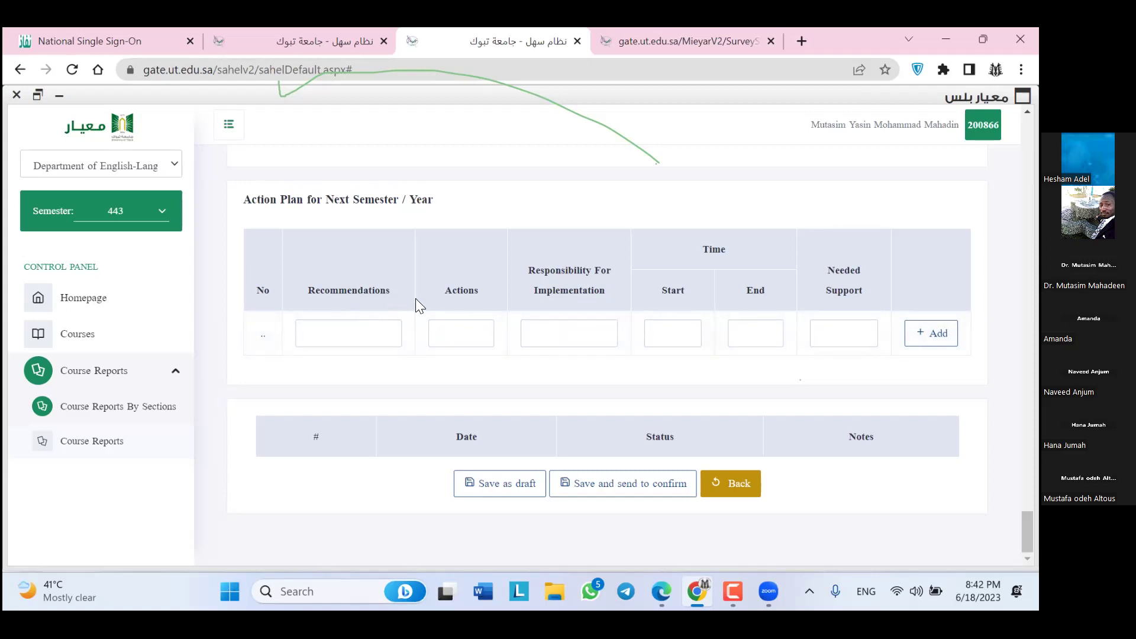
{"action": "left_click", "coordinate": [560, 327]}
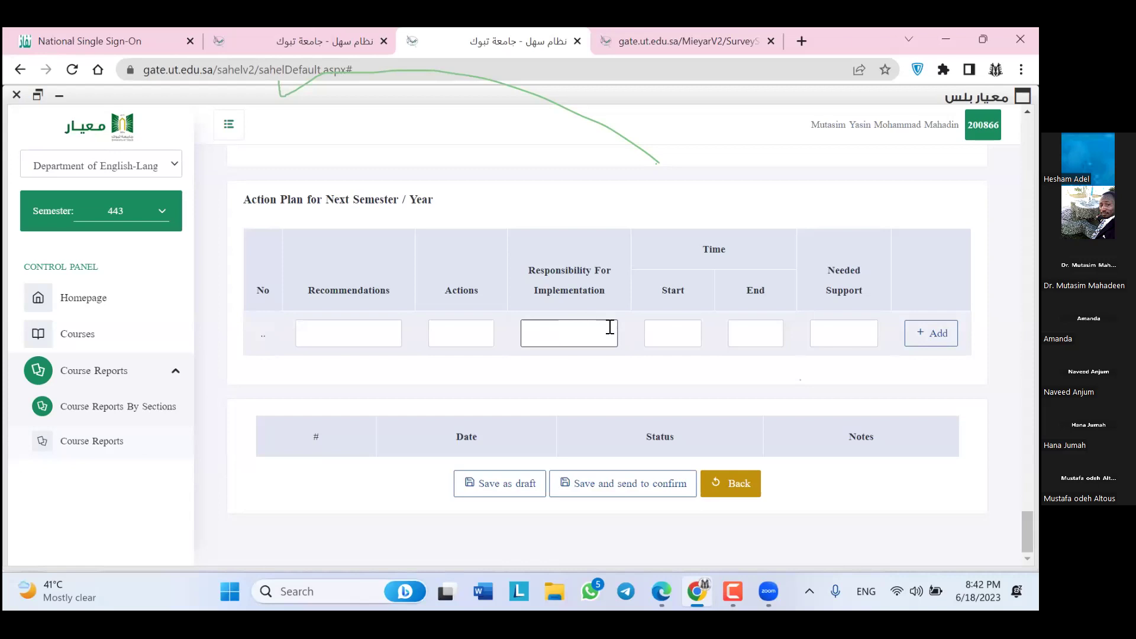
{"action": "left_click", "coordinate": [749, 308]}
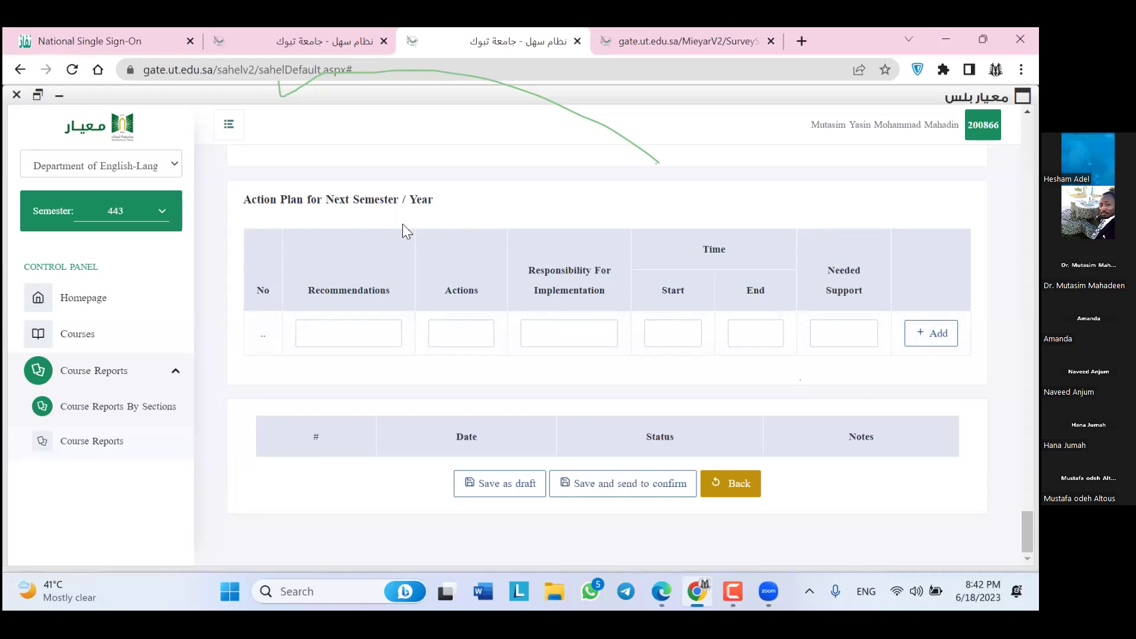
{"action": "left_click", "coordinate": [668, 327]}
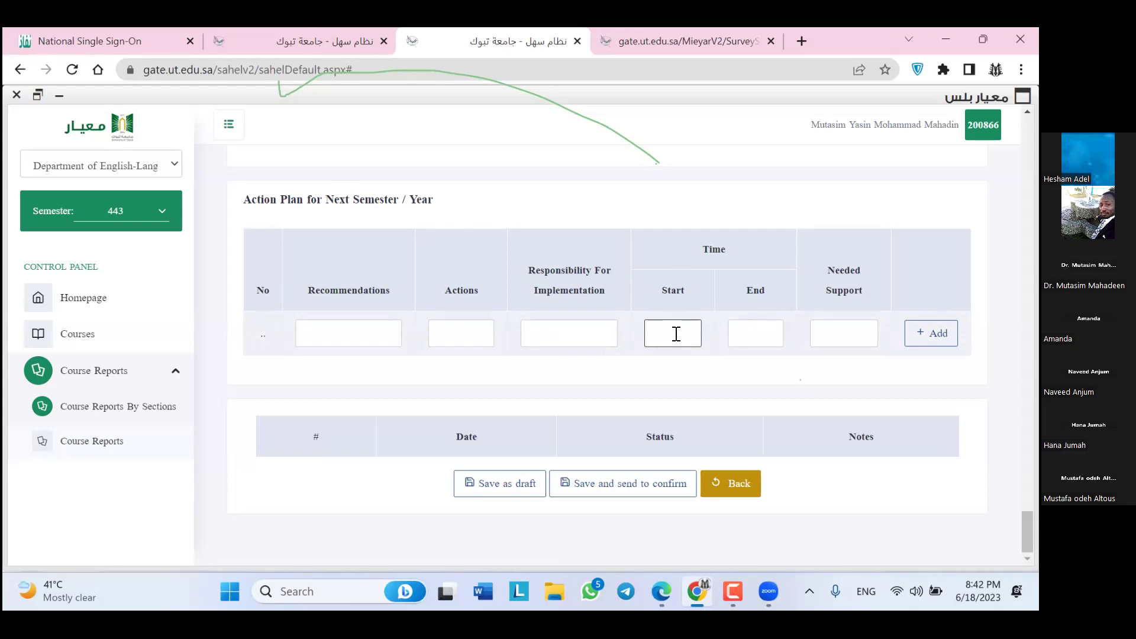
{"action": "left_click", "coordinate": [753, 332]}
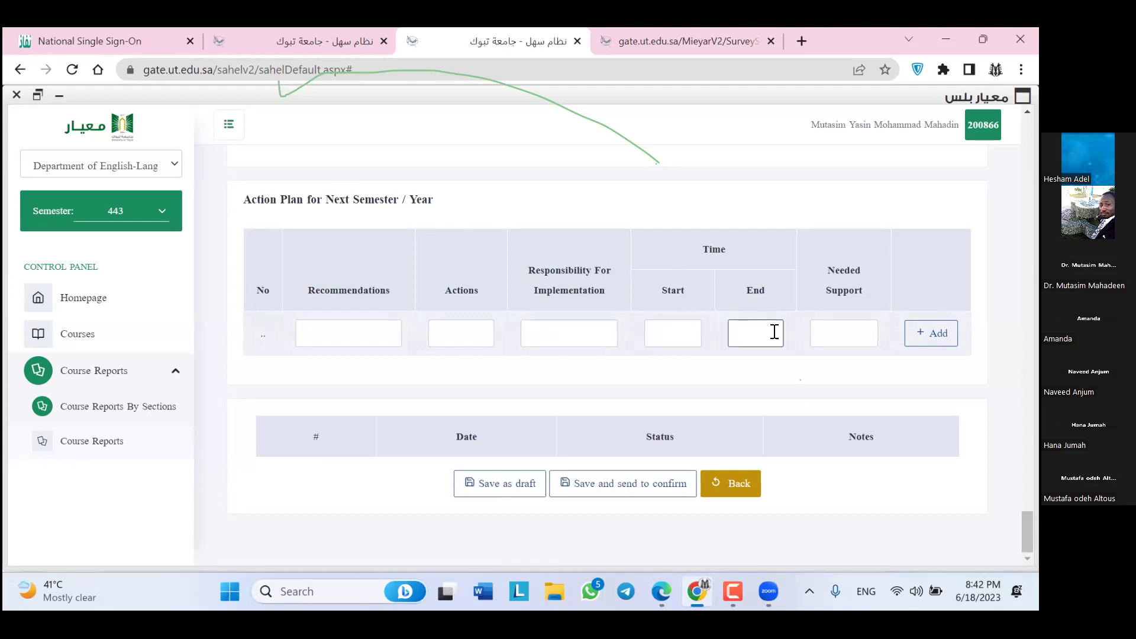
{"action": "left_click", "coordinate": [669, 332]}
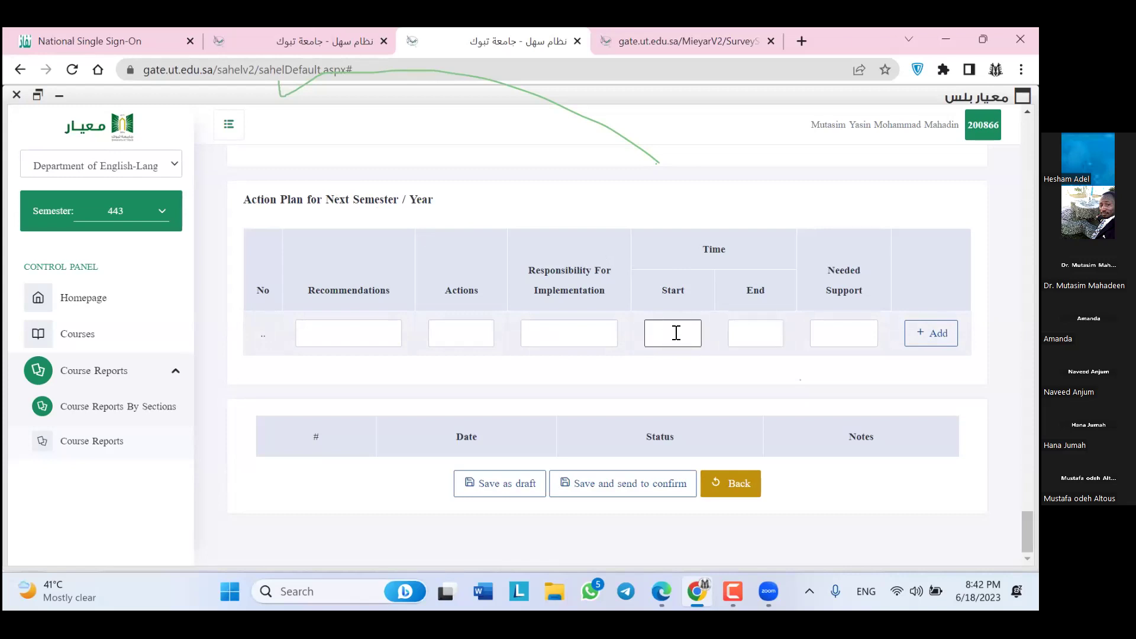
{"action": "left_click", "coordinate": [756, 329]}
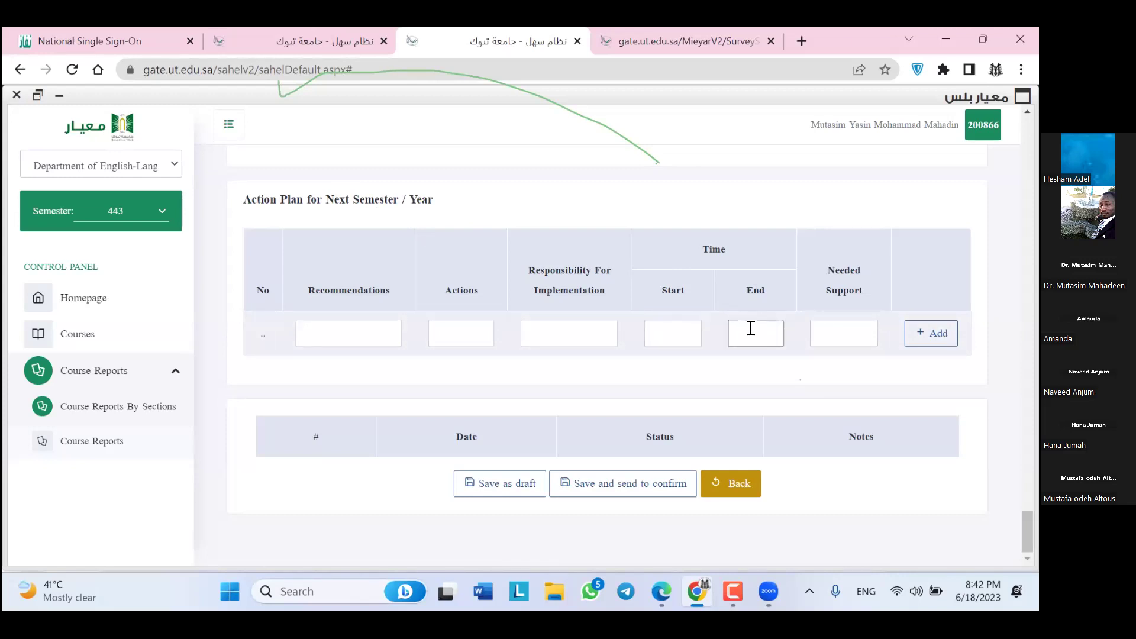
{"action": "left_click", "coordinate": [704, 279]}
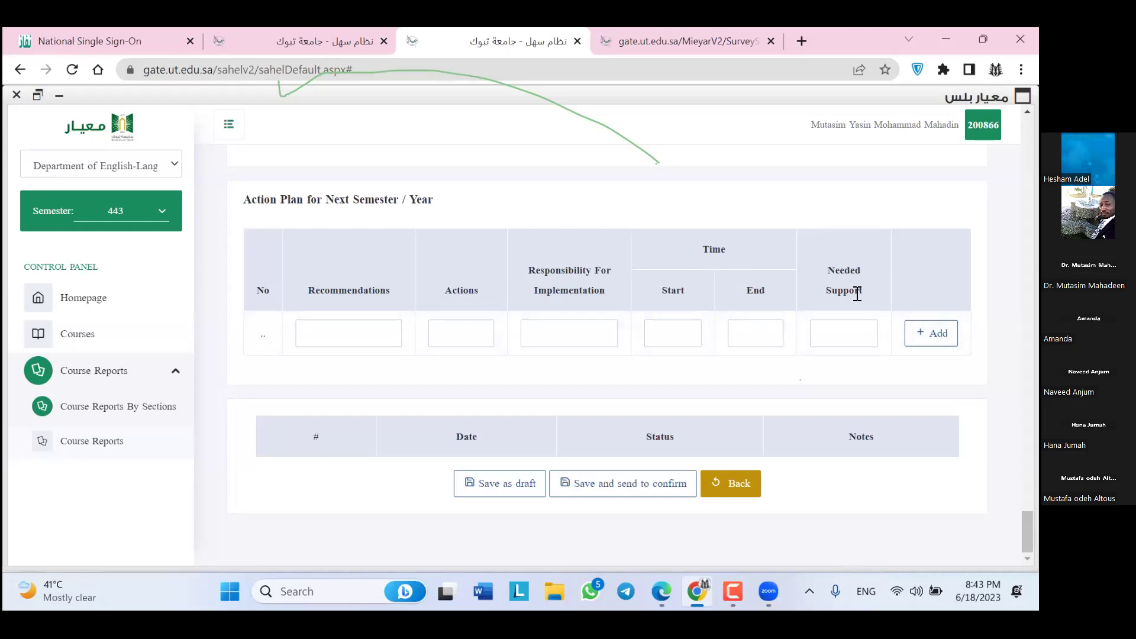
{"action": "left_click", "coordinate": [846, 332]}
{"action": "scroll", "coordinate": [379, 243], "scroll_direction": "up", "scroll_amount": 5}
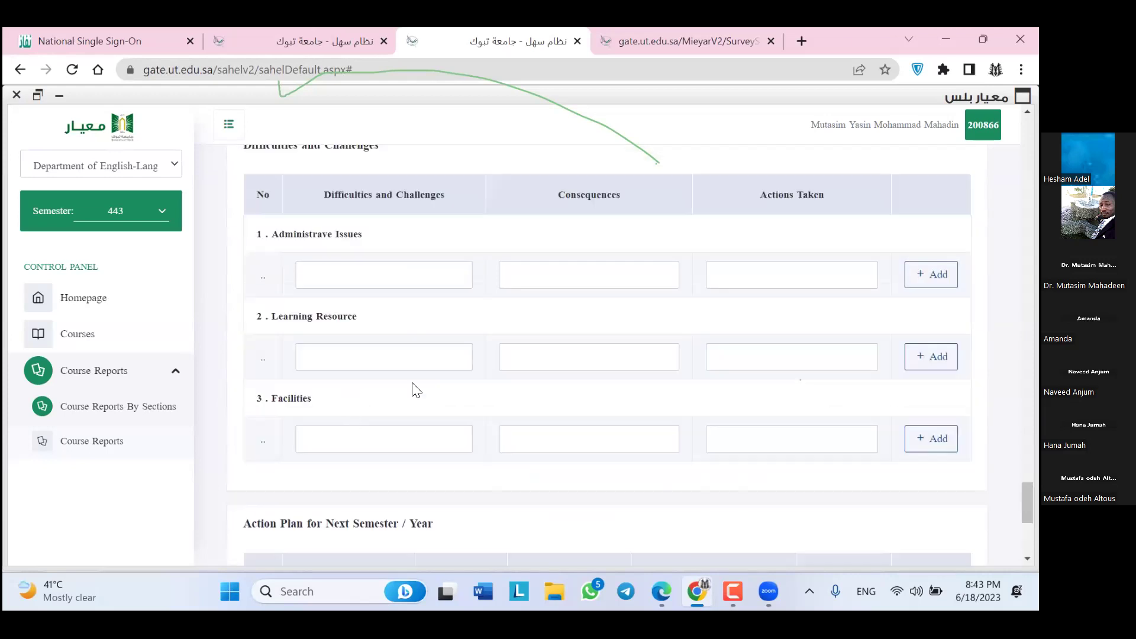
{"action": "scroll", "coordinate": [368, 347], "scroll_direction": "up", "scroll_amount": 2}
{"action": "scroll", "coordinate": [517, 335], "scroll_direction": "down", "scroll_amount": 4}
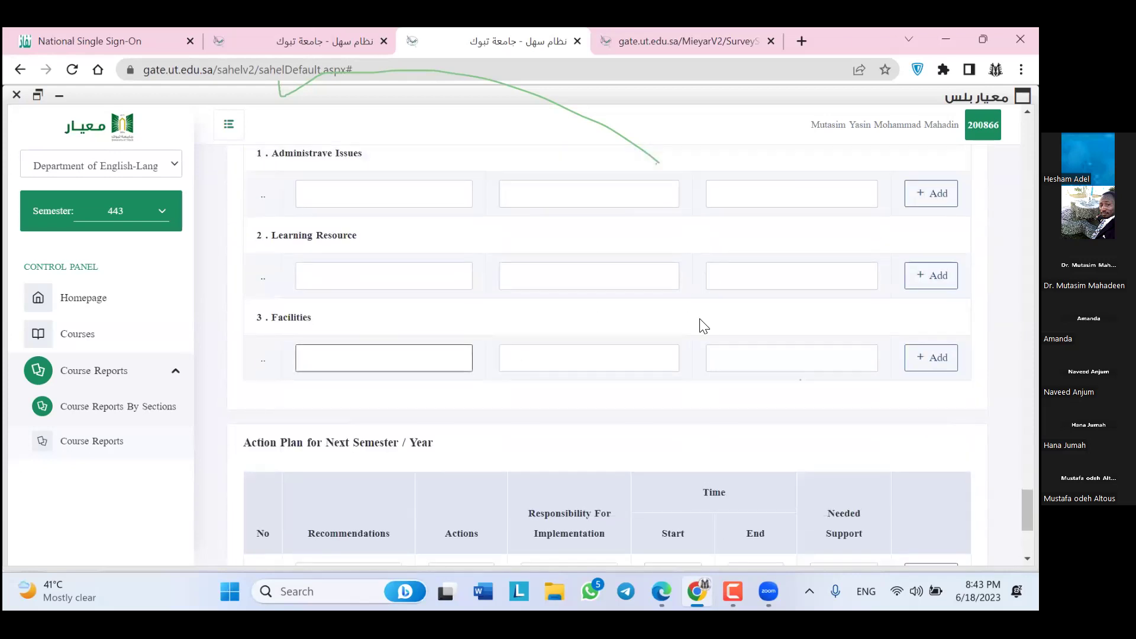
{"action": "scroll", "coordinate": [752, 367], "scroll_direction": "down", "scroll_amount": 3}
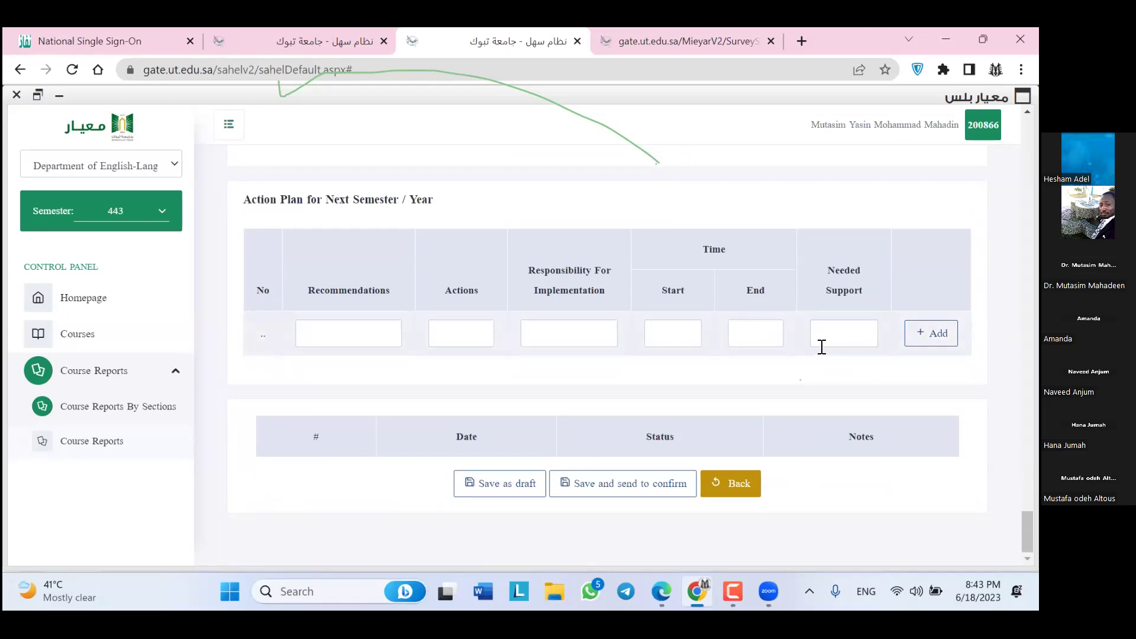
{"action": "left_click", "coordinate": [822, 342]}
{"action": "left_click", "coordinate": [340, 333]}
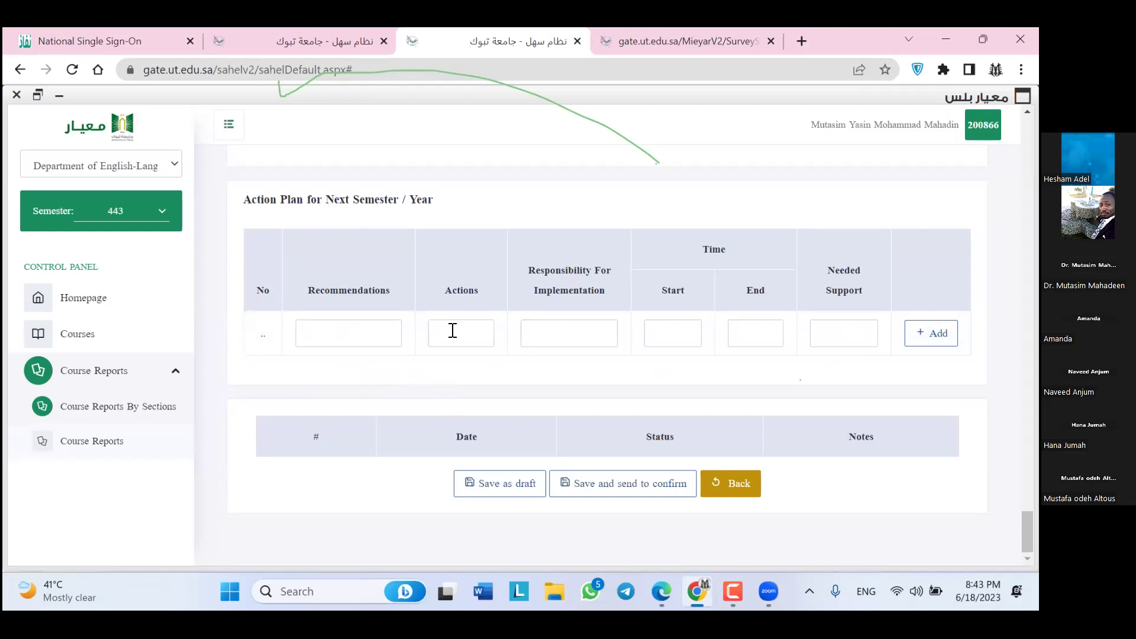
{"action": "left_click", "coordinate": [299, 297]}
{"action": "left_click", "coordinate": [345, 329]}
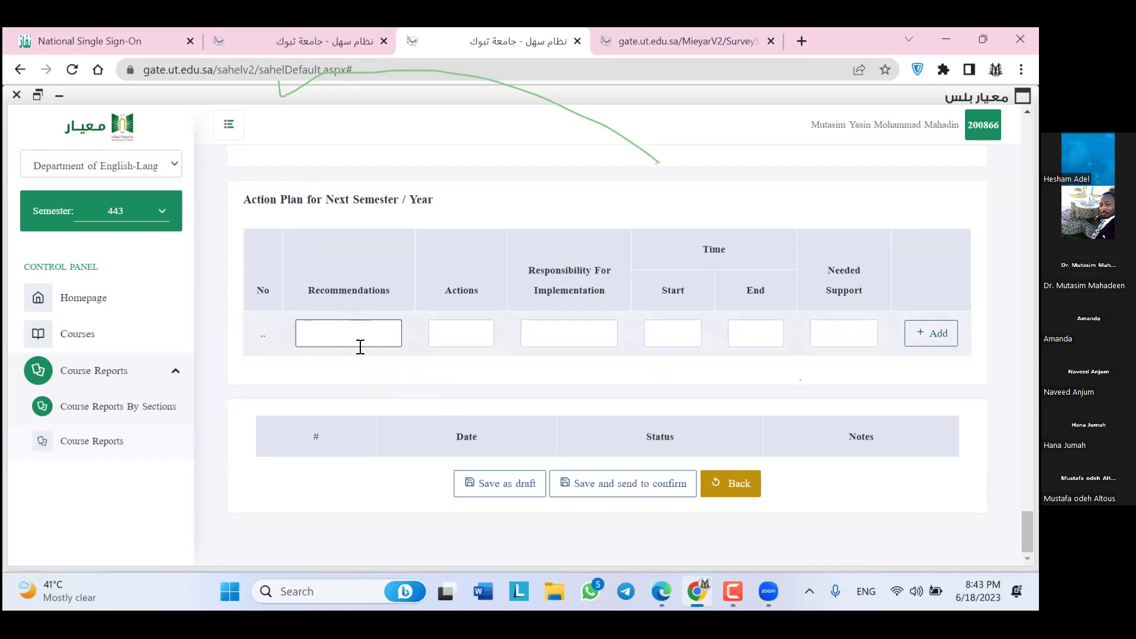
{"action": "left_click", "coordinate": [499, 320]}
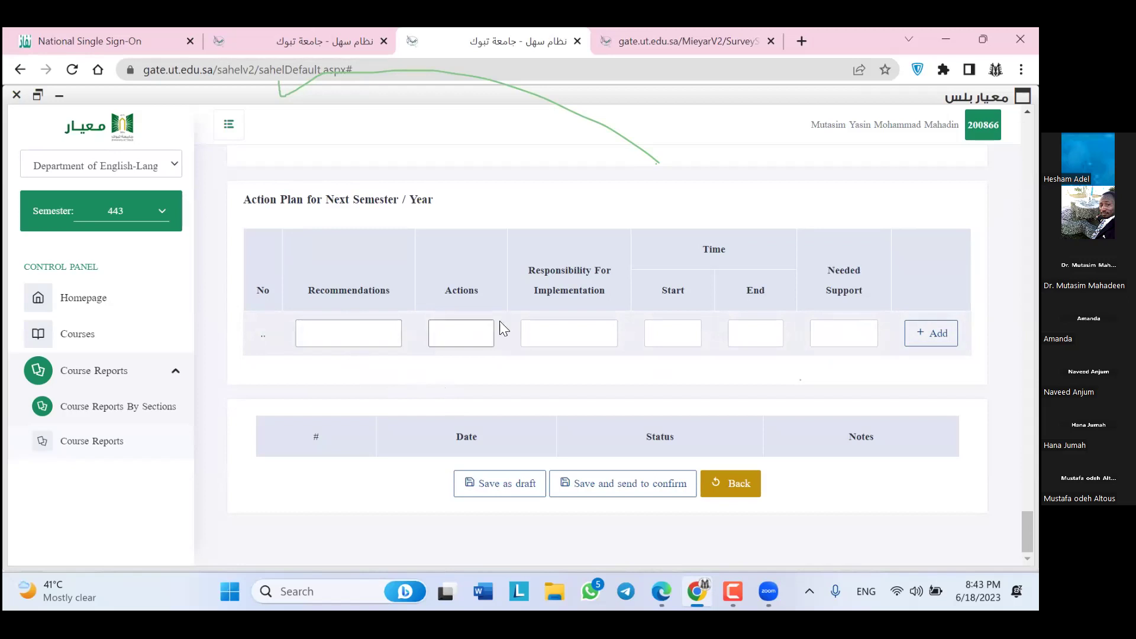
{"action": "scroll", "coordinate": [499, 320], "scroll_direction": "up", "scroll_amount": 5}
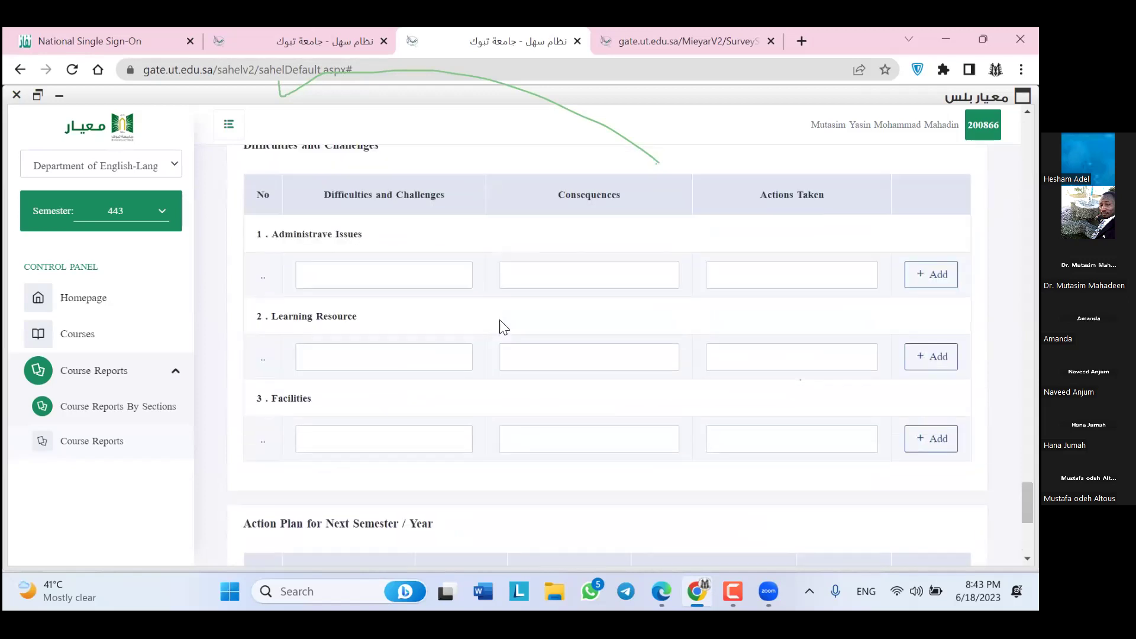
{"action": "scroll", "coordinate": [503, 328], "scroll_direction": "up", "scroll_amount": 5}
{"action": "scroll", "coordinate": [507, 332], "scroll_direction": "down", "scroll_amount": 10}
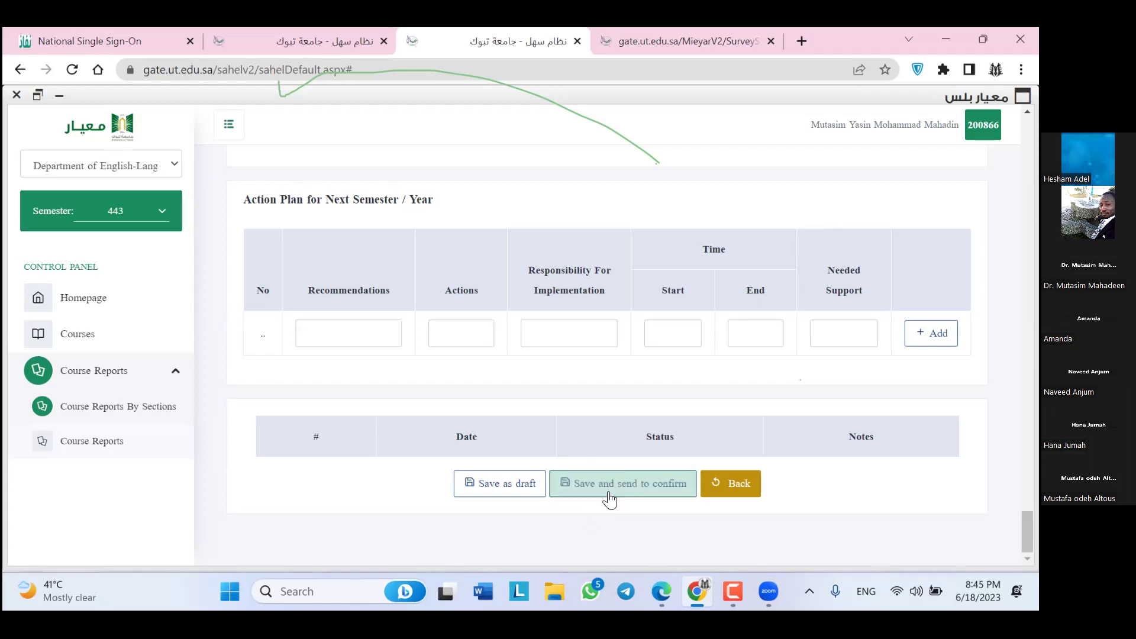
Step: Move to Save and send to confirm and wait for the 15-minute inactivity warning
{"action": "left_click", "coordinate": [603, 494]}
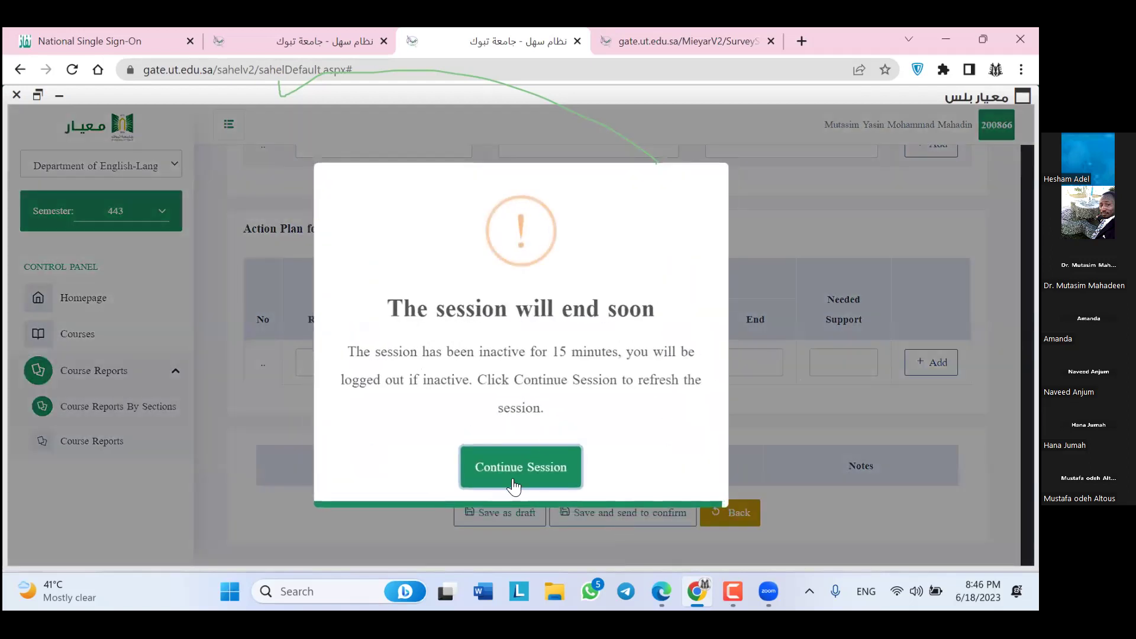
Step: Continue the session, review the reloaded report down to the blank Skills results, then switch to the Guidelines PDF
{"action": "left_click", "coordinate": [512, 490]}
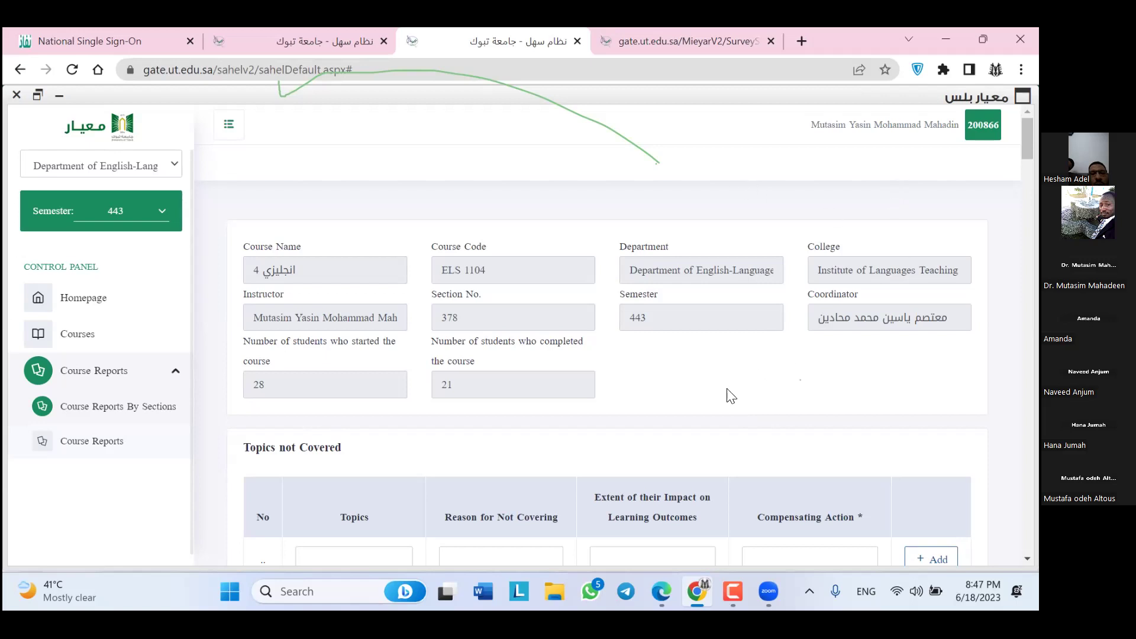
{"action": "scroll", "coordinate": [736, 380], "scroll_direction": "down", "scroll_amount": 8}
{"action": "scroll", "coordinate": [737, 378], "scroll_direction": "down", "scroll_amount": 10}
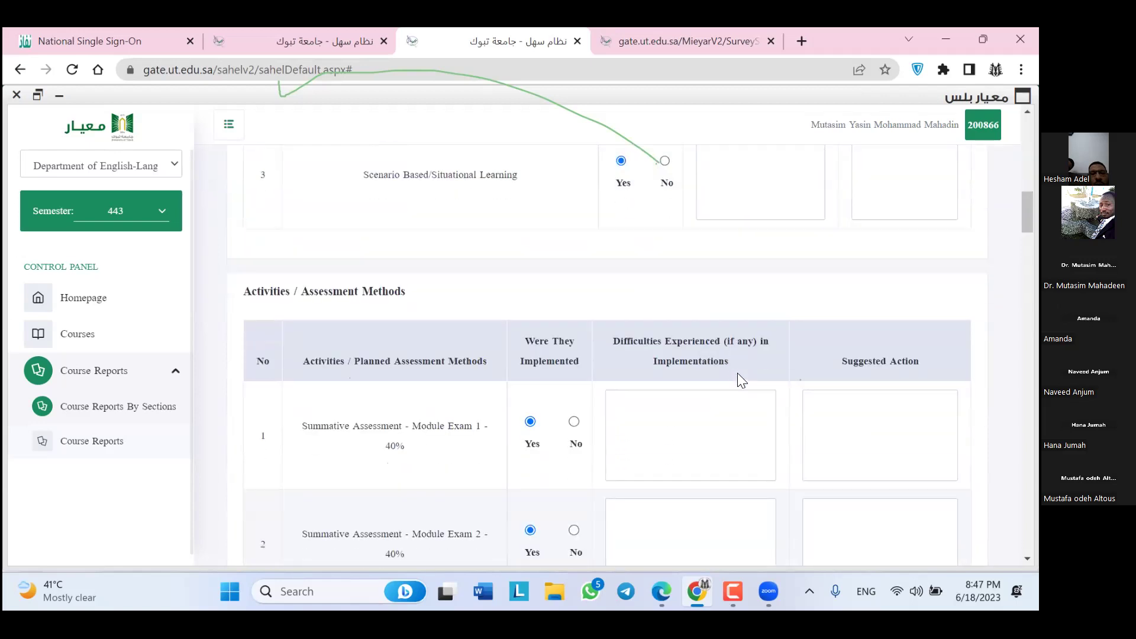
{"action": "scroll", "coordinate": [749, 360], "scroll_direction": "down", "scroll_amount": 10}
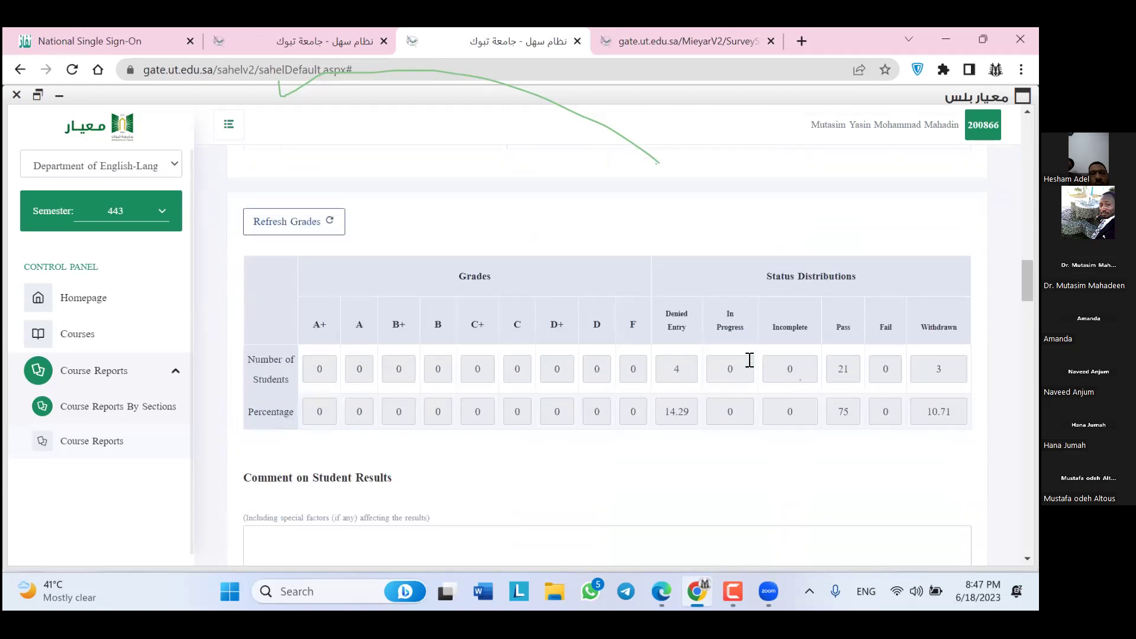
{"action": "scroll", "coordinate": [681, 532], "scroll_direction": "down", "scroll_amount": 5}
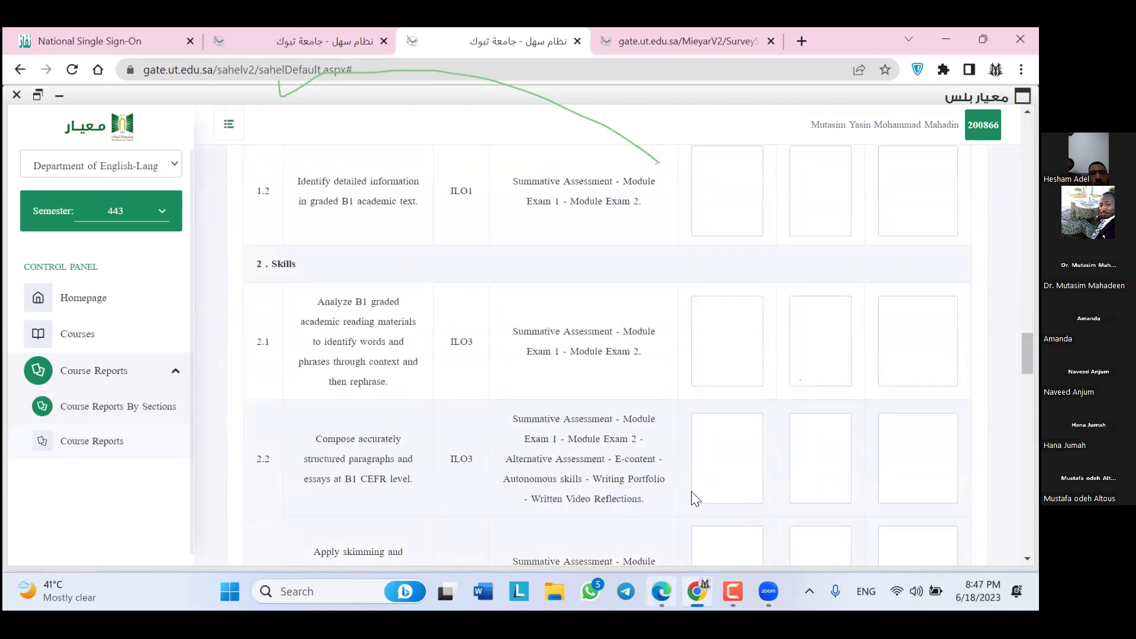
{"action": "key", "text": "alt+Tab"}
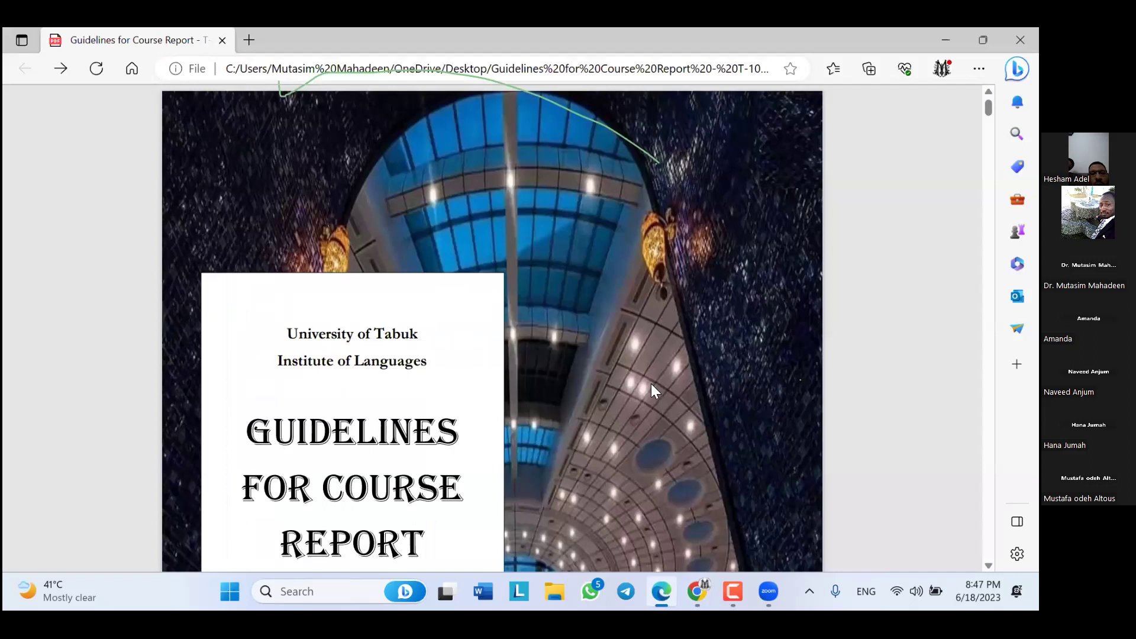
Step: Browse the Guidelines for Course Report PDF around page 5's Topics not Covered example and page 6
{"action": "scroll", "coordinate": [652, 386], "scroll_direction": "down", "scroll_amount": 5}
{"action": "scroll", "coordinate": [651, 384], "scroll_direction": "down", "scroll_amount": 6}
{"action": "scroll", "coordinate": [652, 386], "scroll_direction": "down", "scroll_amount": 15}
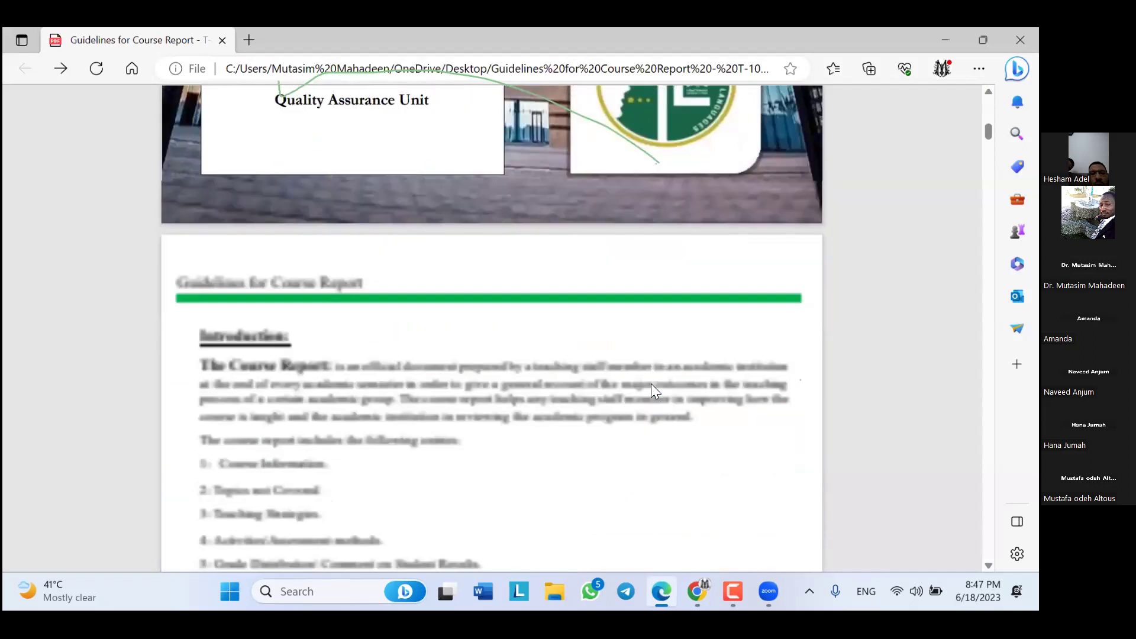
{"action": "scroll", "coordinate": [655, 391], "scroll_direction": "down", "scroll_amount": 6}
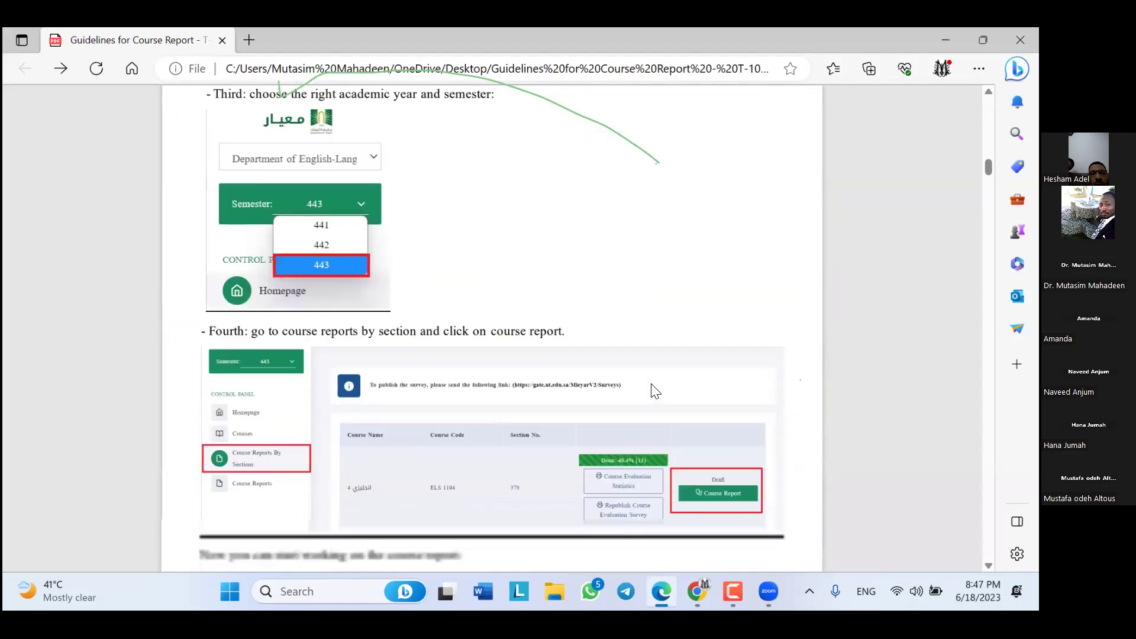
{"action": "scroll", "coordinate": [654, 390], "scroll_direction": "up", "scroll_amount": 12}
{"action": "scroll", "coordinate": [654, 390], "scroll_direction": "up", "scroll_amount": 10}
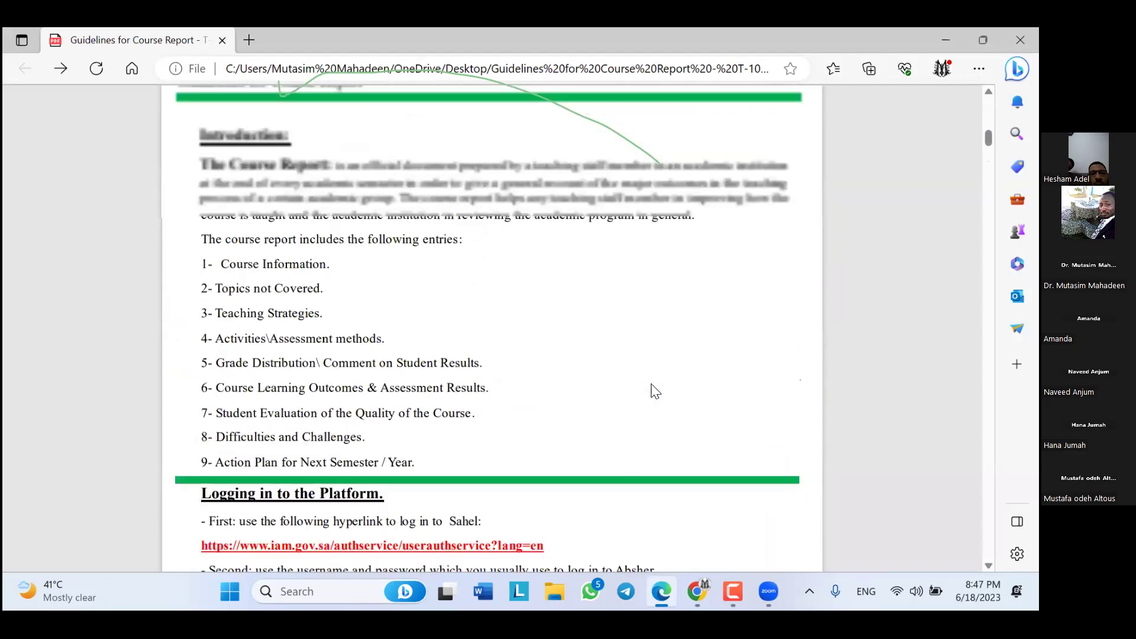
{"action": "scroll", "coordinate": [651, 390], "scroll_direction": "down", "scroll_amount": 20}
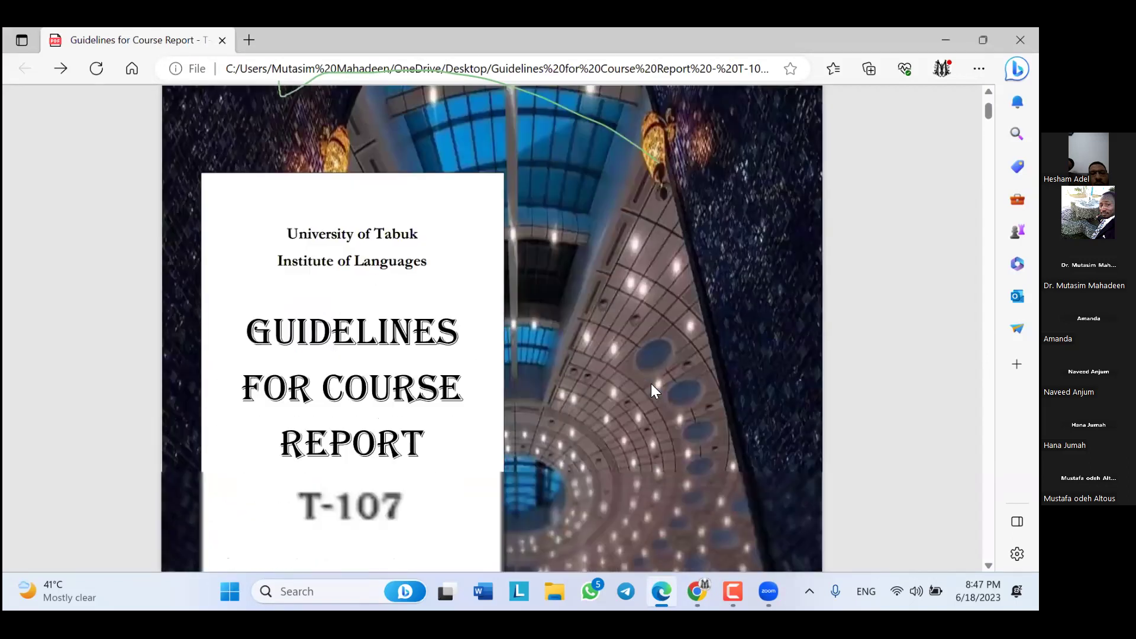
{"action": "scroll", "coordinate": [651, 384], "scroll_direction": "down", "scroll_amount": 20}
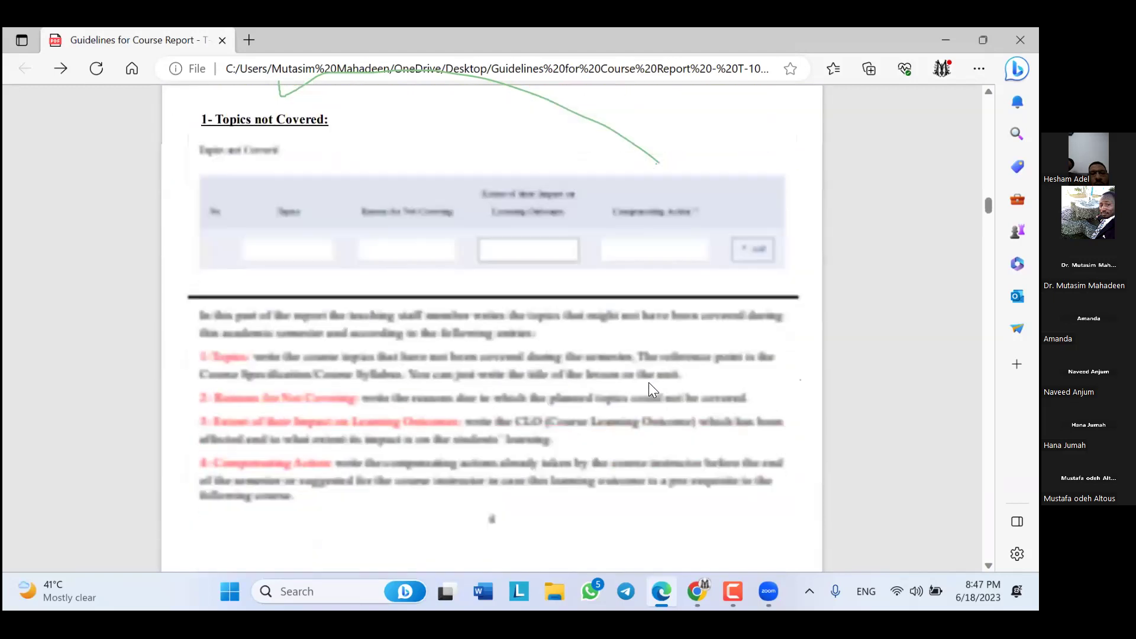
{"action": "scroll", "coordinate": [347, 384], "scroll_direction": "down", "scroll_amount": 10}
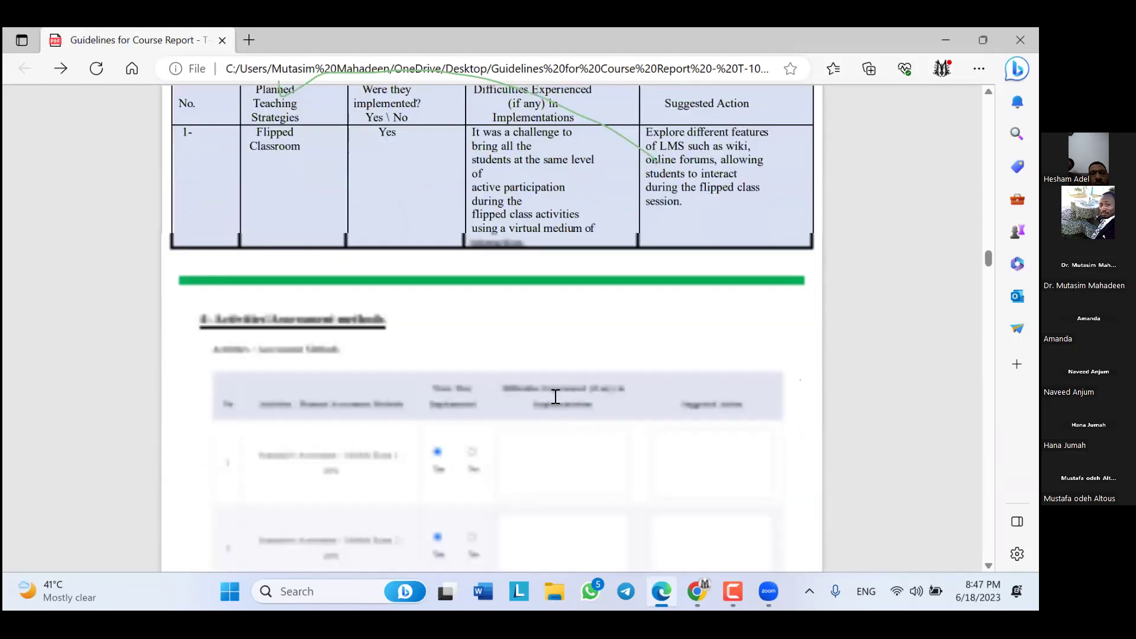
{"action": "scroll", "coordinate": [556, 397], "scroll_direction": "up", "scroll_amount": 10}
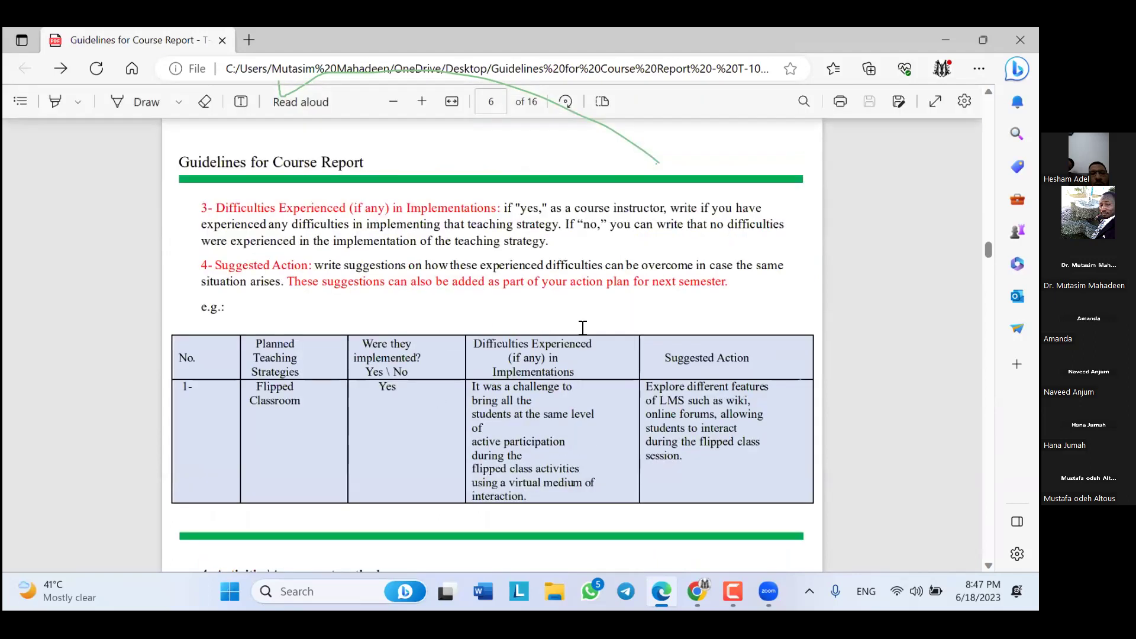
{"action": "scroll", "coordinate": [582, 329], "scroll_direction": "up", "scroll_amount": 10}
{"action": "scroll", "coordinate": [582, 328], "scroll_direction": "down", "scroll_amount": 2}
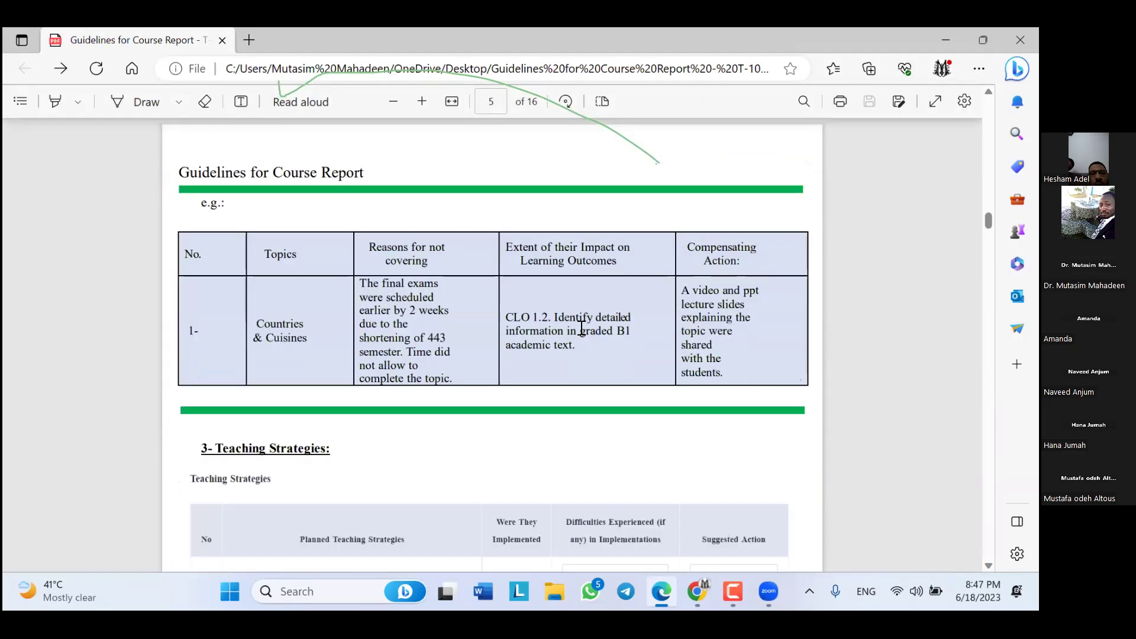
{"action": "scroll", "coordinate": [582, 329], "scroll_direction": "down", "scroll_amount": 10}
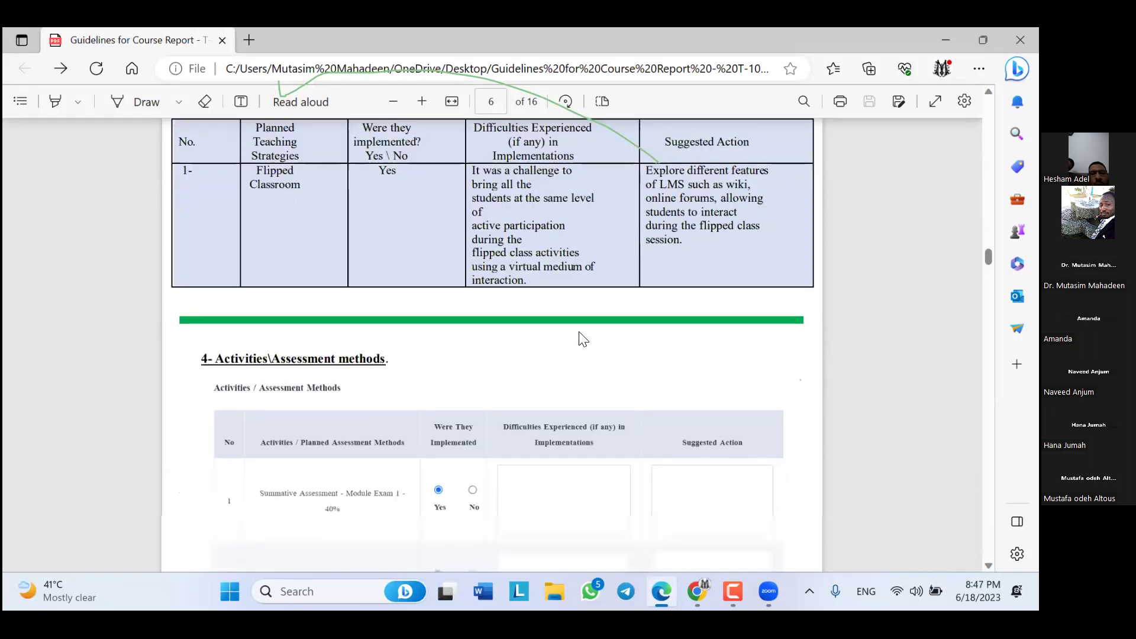
{"action": "scroll", "coordinate": [583, 339], "scroll_direction": "down", "scroll_amount": 8}
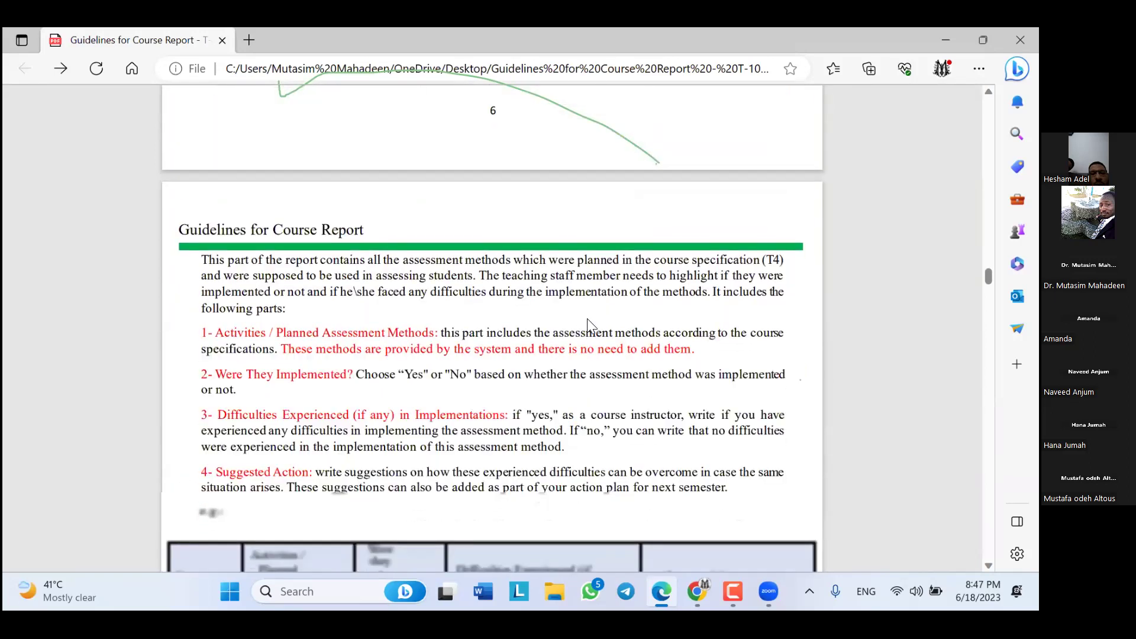
{"action": "scroll", "coordinate": [692, 282], "scroll_direction": "down", "scroll_amount": 10}
{"action": "scroll", "coordinate": [682, 434], "scroll_direction": "up", "scroll_amount": 16}
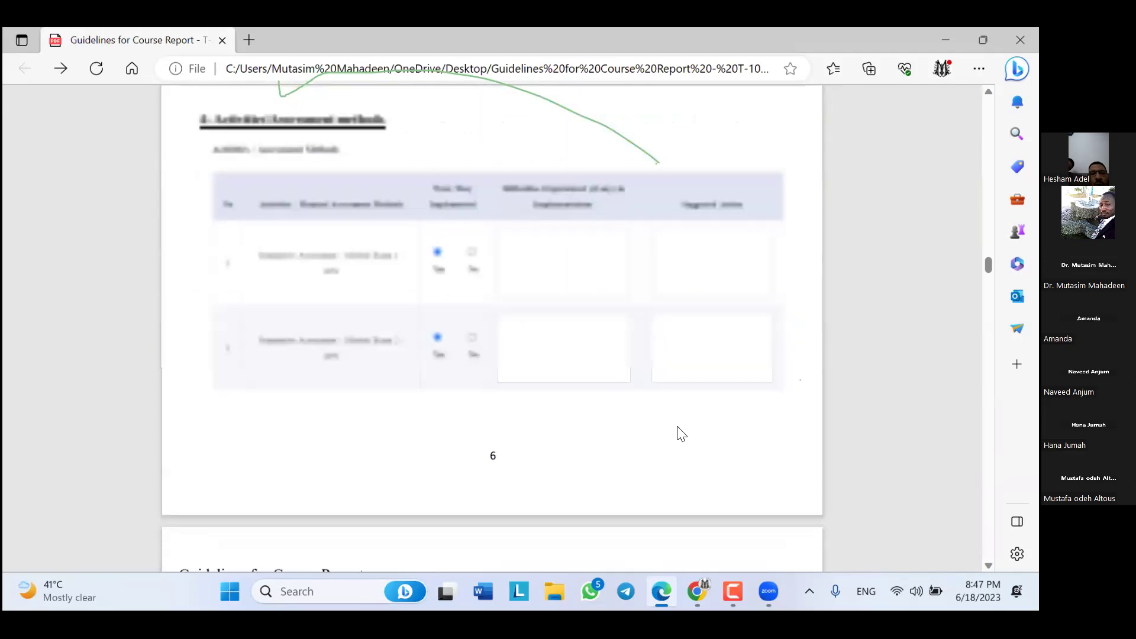
{"action": "scroll", "coordinate": [756, 426], "scroll_direction": "up", "scroll_amount": 10}
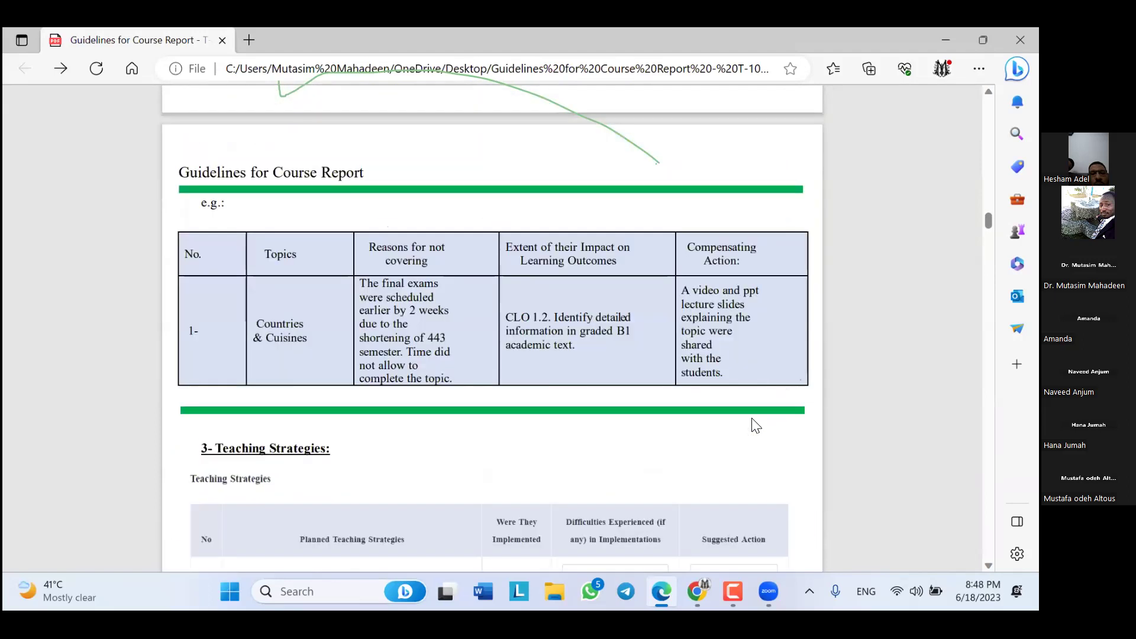